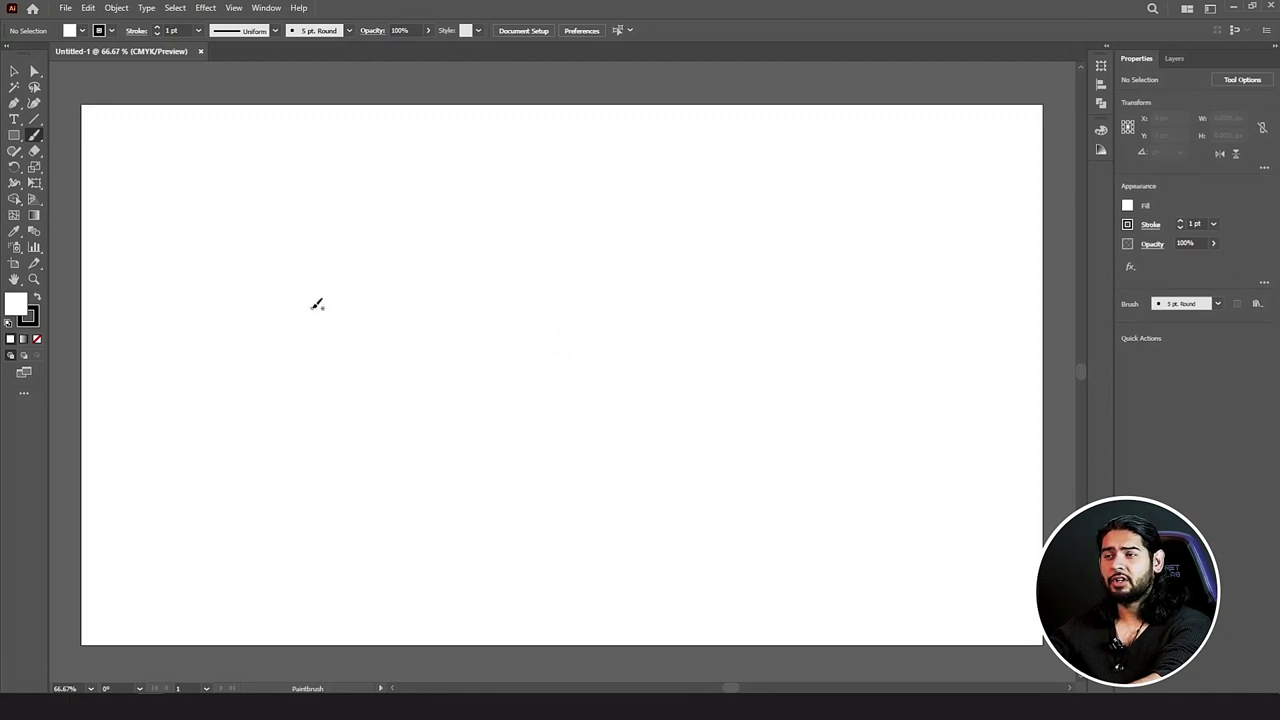
Step: Set the fill colour to bright red and paint a long 1 pt wavy stroke across the artboard with the Paintbrush
{"action": "mouse_move", "coordinate": [311, 318]}
{"action": "left_mouse_down"}
{"action": "mouse_move", "coordinate": [335, 285]}
{"action": "mouse_move", "coordinate": [405, 290]}
{"action": "mouse_move", "coordinate": [436, 388]}
{"action": "mouse_move", "coordinate": [687, 347]}
{"action": "left_mouse_up"}
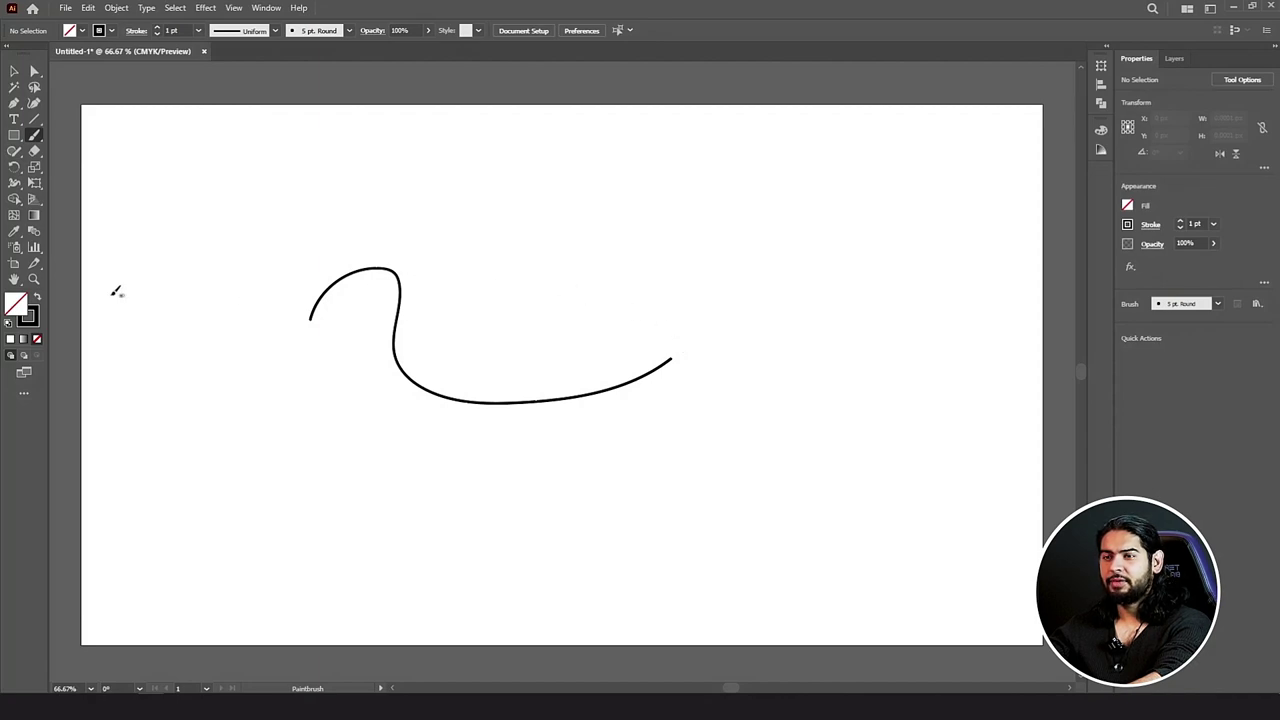
{"action": "key", "text": "ctrl+z"}
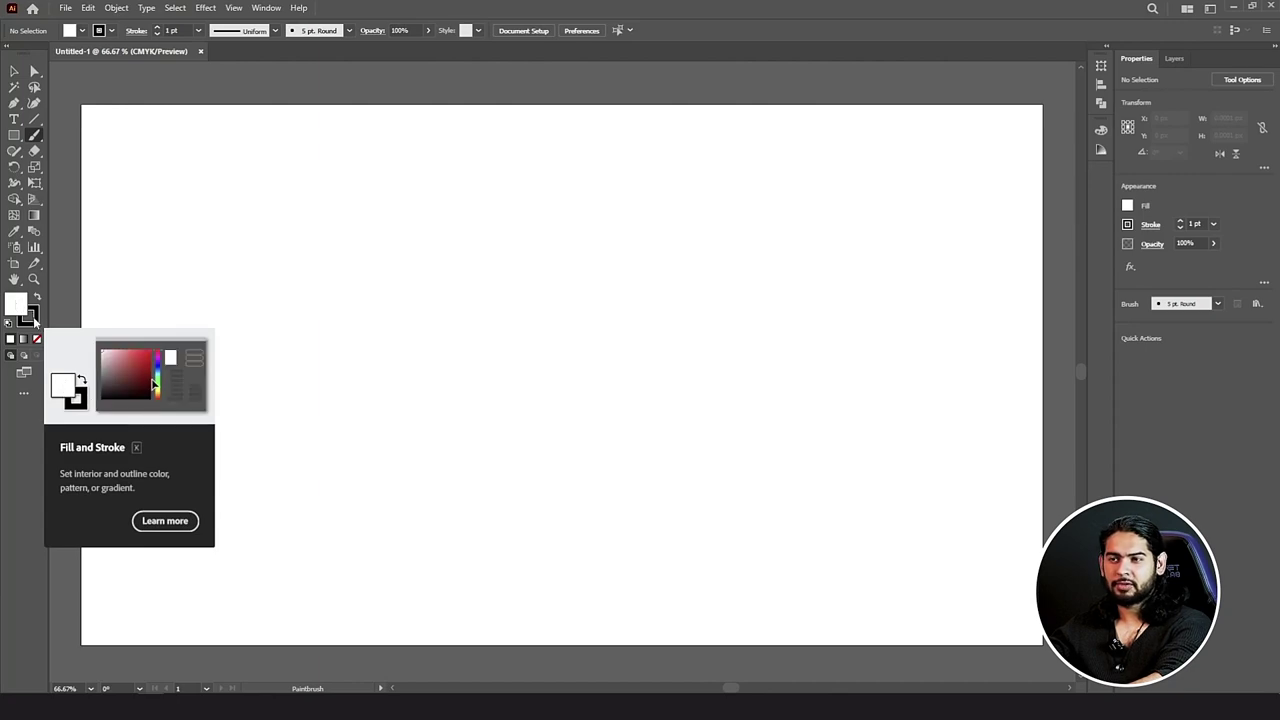
{"action": "double_click", "coordinate": [22, 310]}
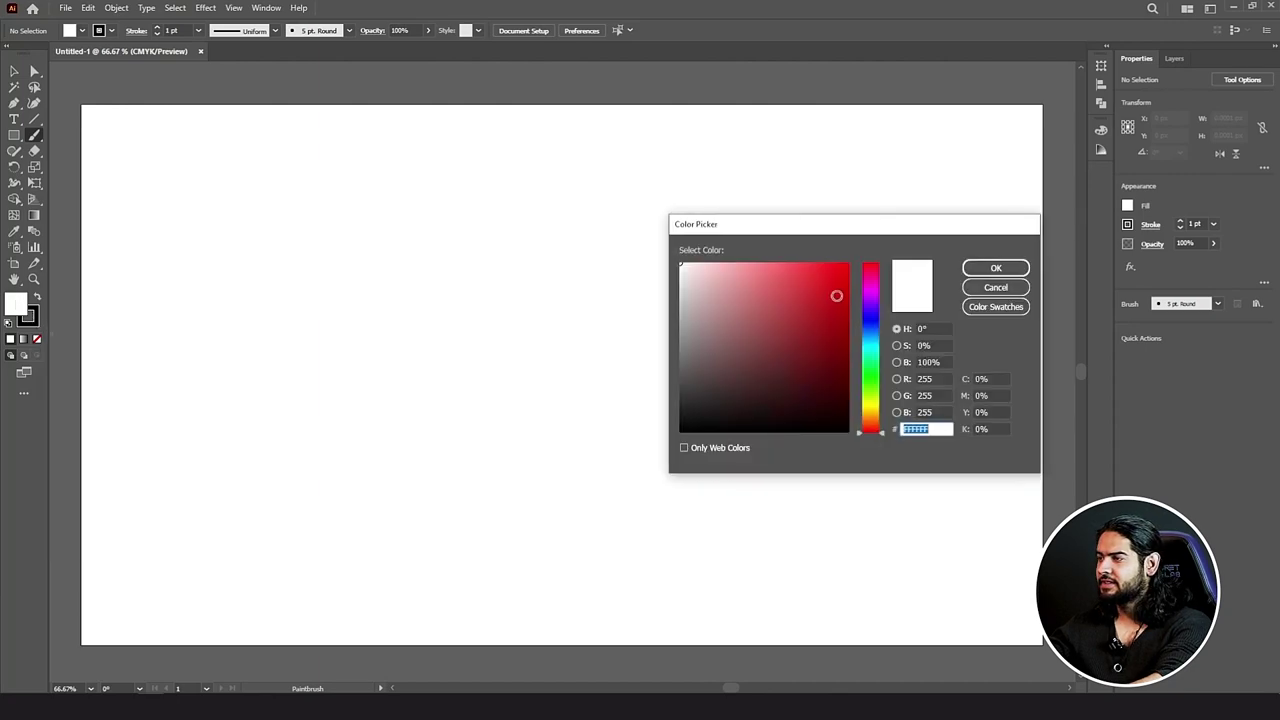
{"action": "left_click", "coordinate": [848, 265]}
{"action": "left_click", "coordinate": [991, 268]}
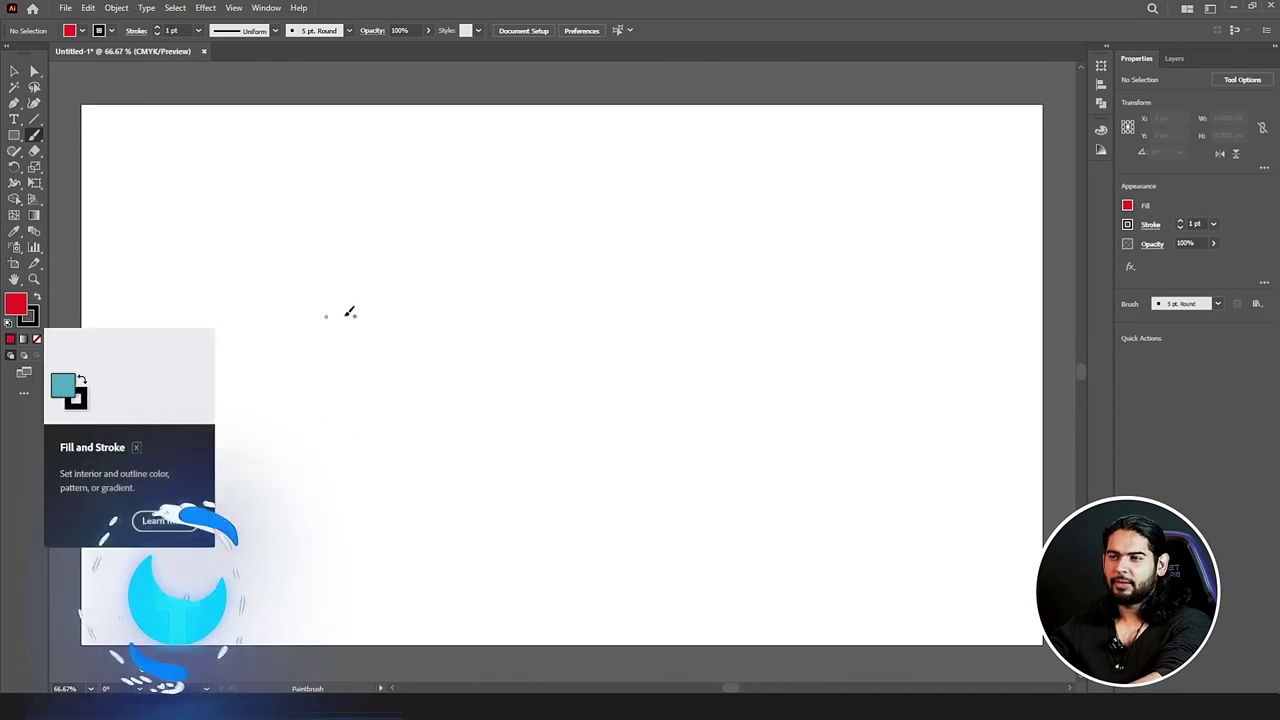
{"action": "mouse_move", "coordinate": [267, 315]}
{"action": "left_mouse_down"}
{"action": "mouse_move", "coordinate": [292, 271]}
{"action": "mouse_move", "coordinate": [475, 231]}
{"action": "mouse_move", "coordinate": [448, 338]}
{"action": "mouse_move", "coordinate": [543, 390]}
{"action": "mouse_move", "coordinate": [776, 366]}
{"action": "left_mouse_up"}
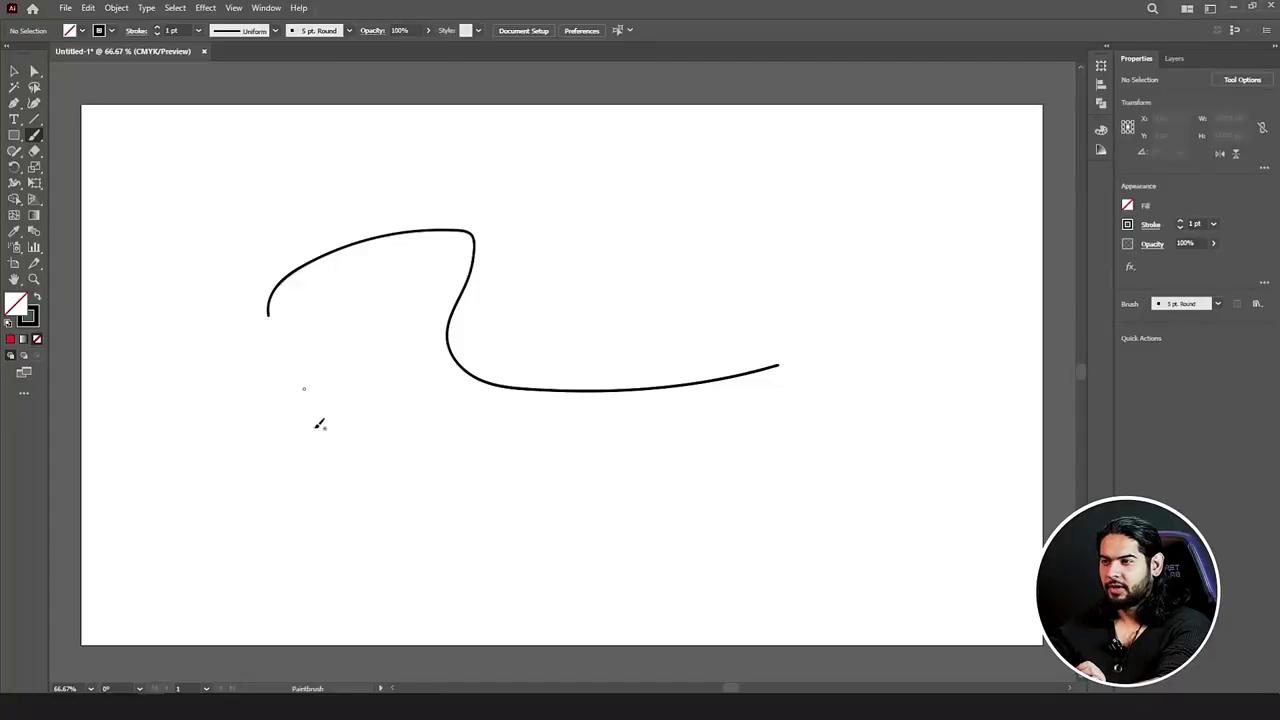
Step: Paint a closed rounded loop below the wavy stroke, and a thick 6 pt curve in the artboard's upper-right area
{"action": "left_click_drag", "start_coordinate": [315, 435], "coordinate": [504, 447]}
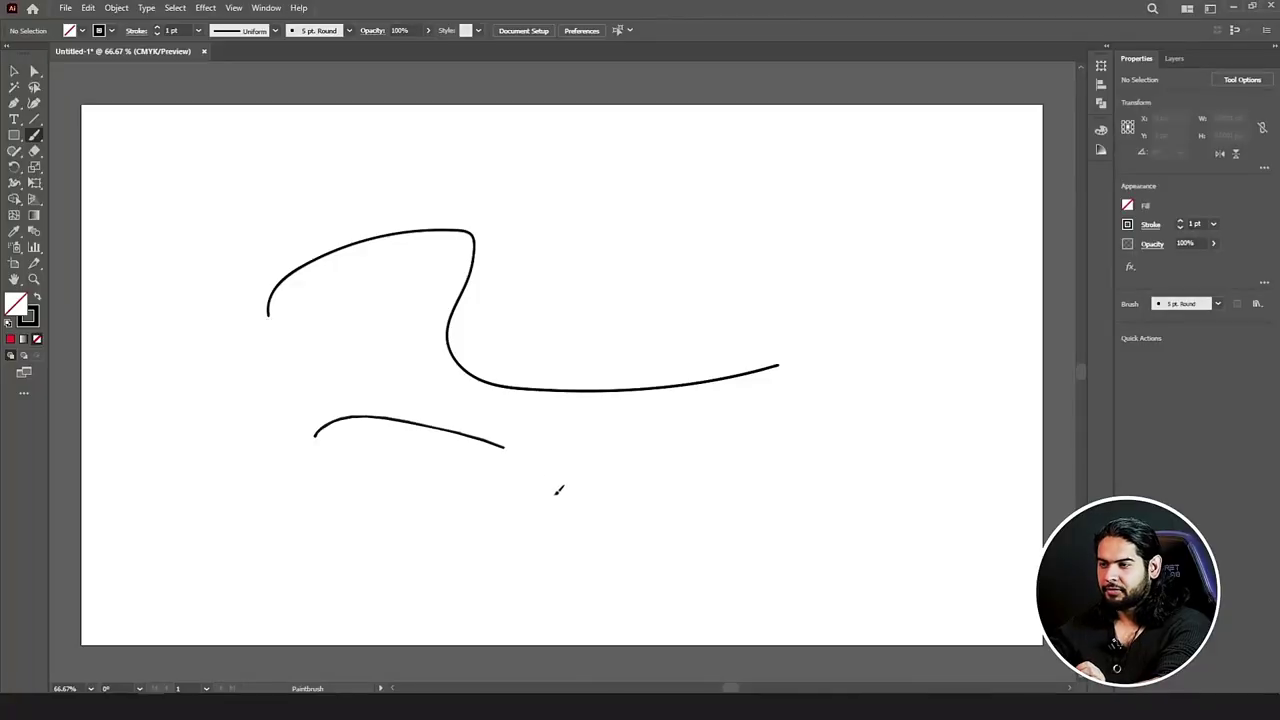
{"action": "mouse_move", "coordinate": [558, 490]}
{"action": "left_mouse_down"}
{"action": "mouse_move", "coordinate": [228, 554]}
{"action": "mouse_move", "coordinate": [312, 432]}
{"action": "left_mouse_up"}
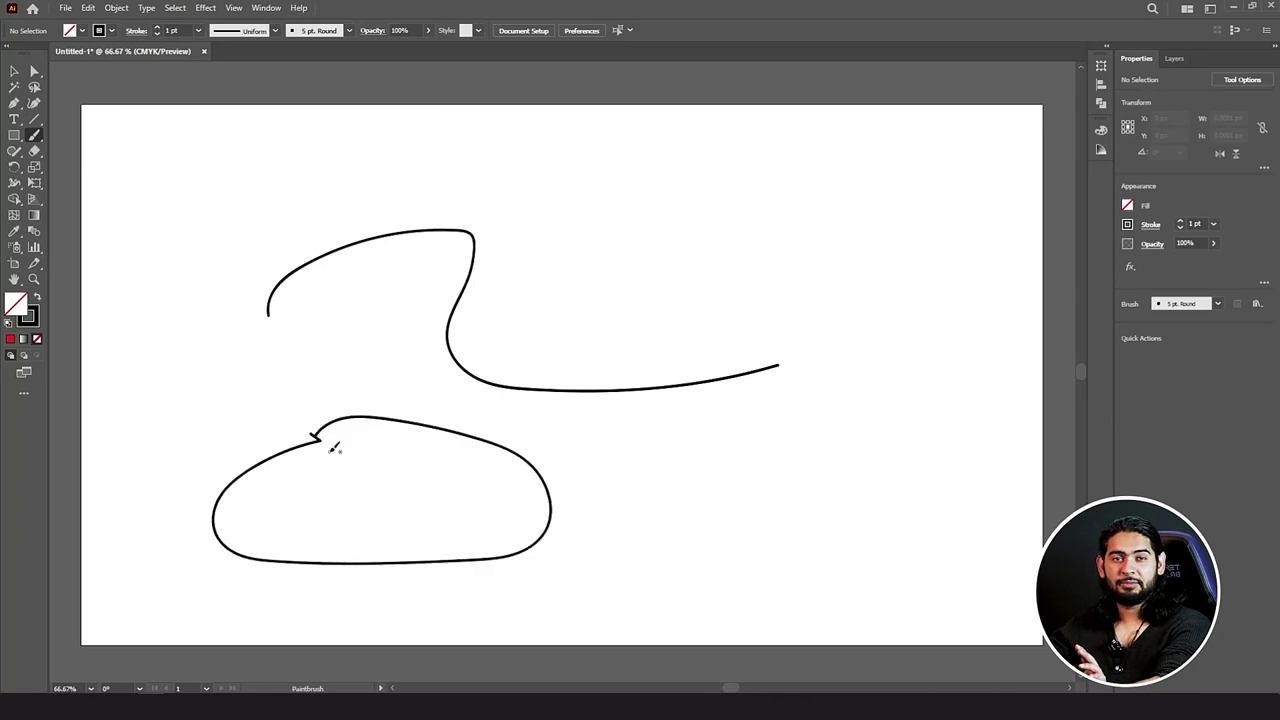
{"action": "key", "text": "ctrl+z"}
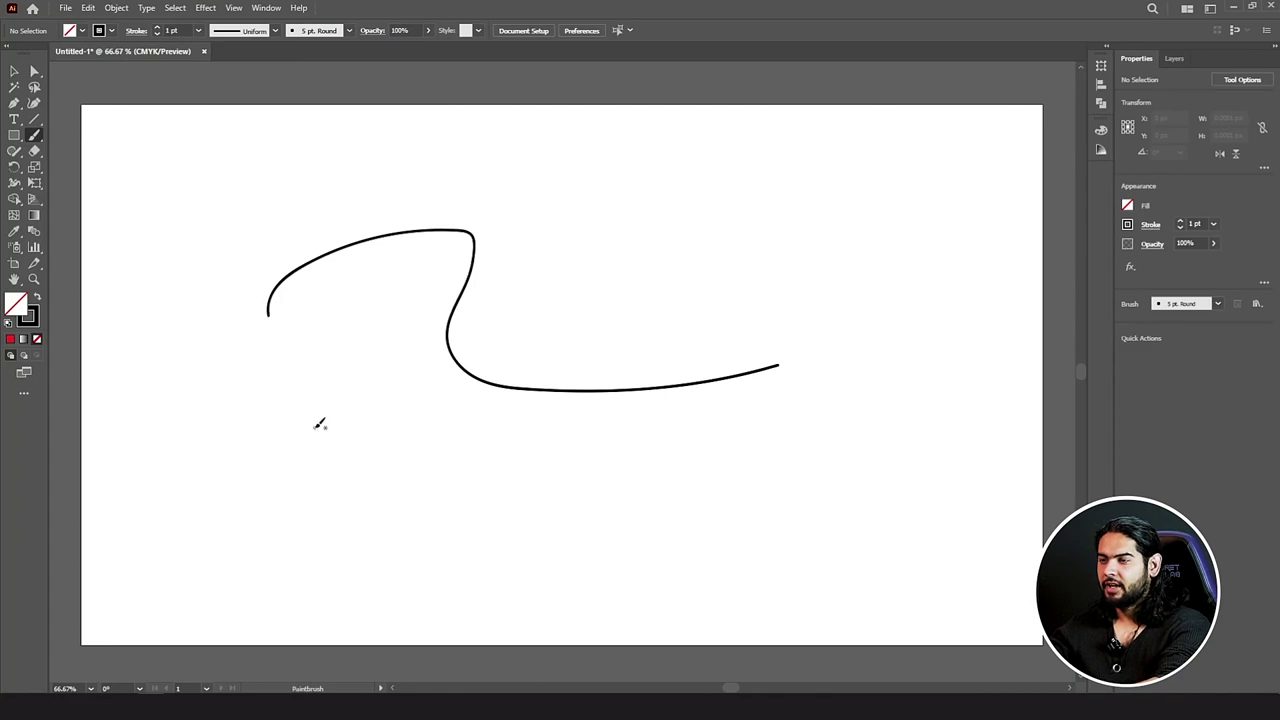
{"action": "mouse_move", "coordinate": [314, 426]}
{"action": "left_mouse_down"}
{"action": "mouse_move", "coordinate": [513, 454]}
{"action": "mouse_move", "coordinate": [476, 546]}
{"action": "mouse_move", "coordinate": [345, 590]}
{"action": "mouse_move", "coordinate": [277, 562]}
{"action": "mouse_move", "coordinate": [256, 512]}
{"action": "mouse_move", "coordinate": [290, 452]}
{"action": "left_mouse_up"}
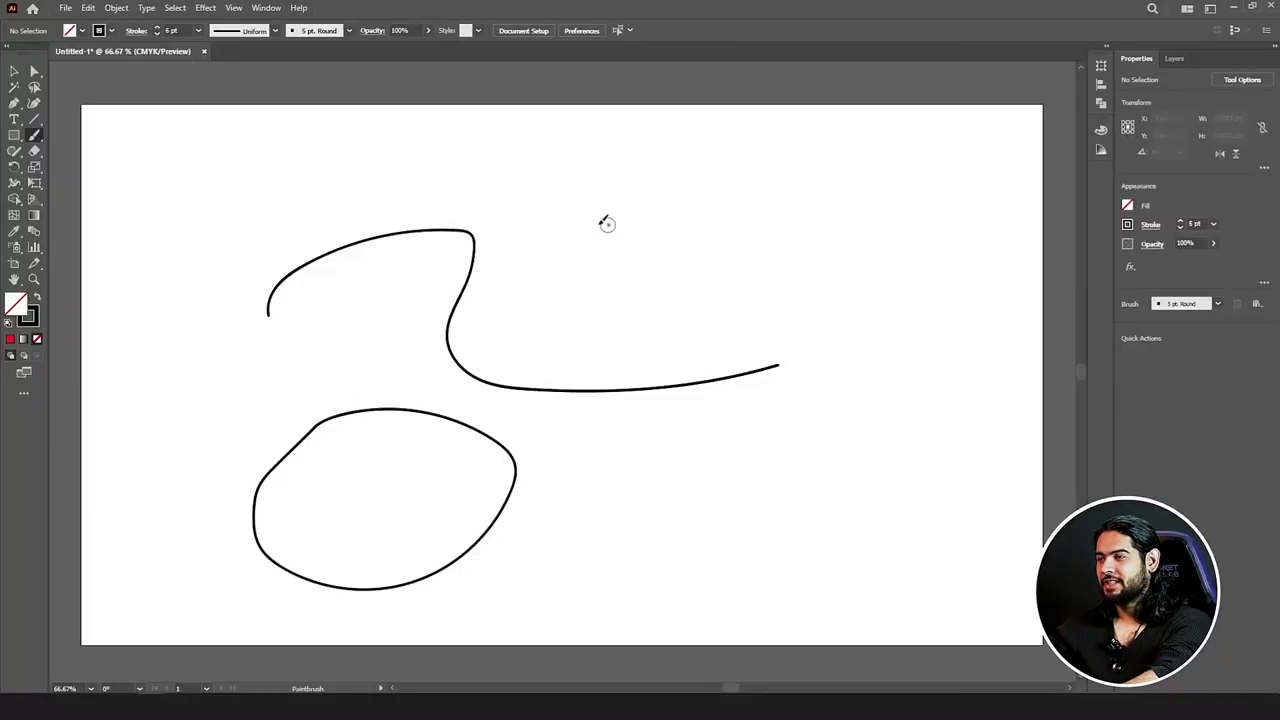
{"action": "mouse_move", "coordinate": [524, 200]}
{"action": "left_mouse_down"}
{"action": "mouse_move", "coordinate": [826, 286]}
{"action": "mouse_move", "coordinate": [865, 478]}
{"action": "left_mouse_up"}
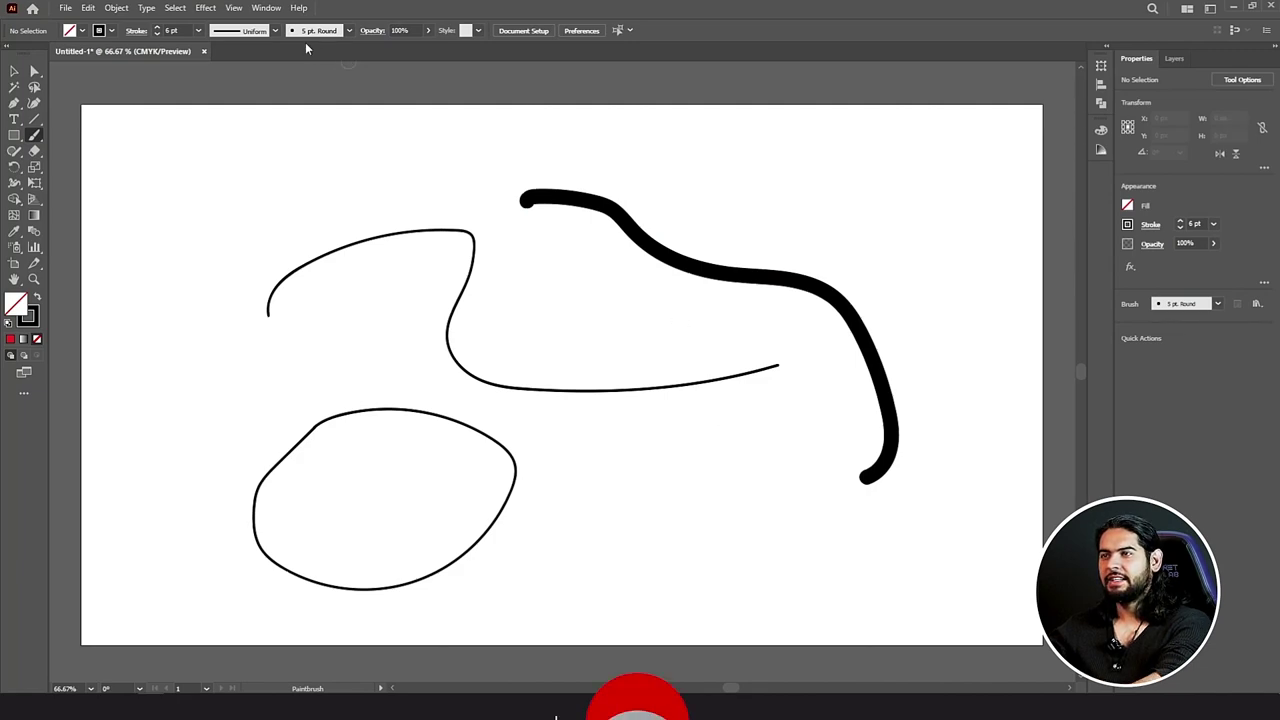
Step: Choose the rough charcoal-style brush and paint one wavy stroke at 1 pt and another above it at 6 pt
{"action": "left_click", "coordinate": [349, 31]}
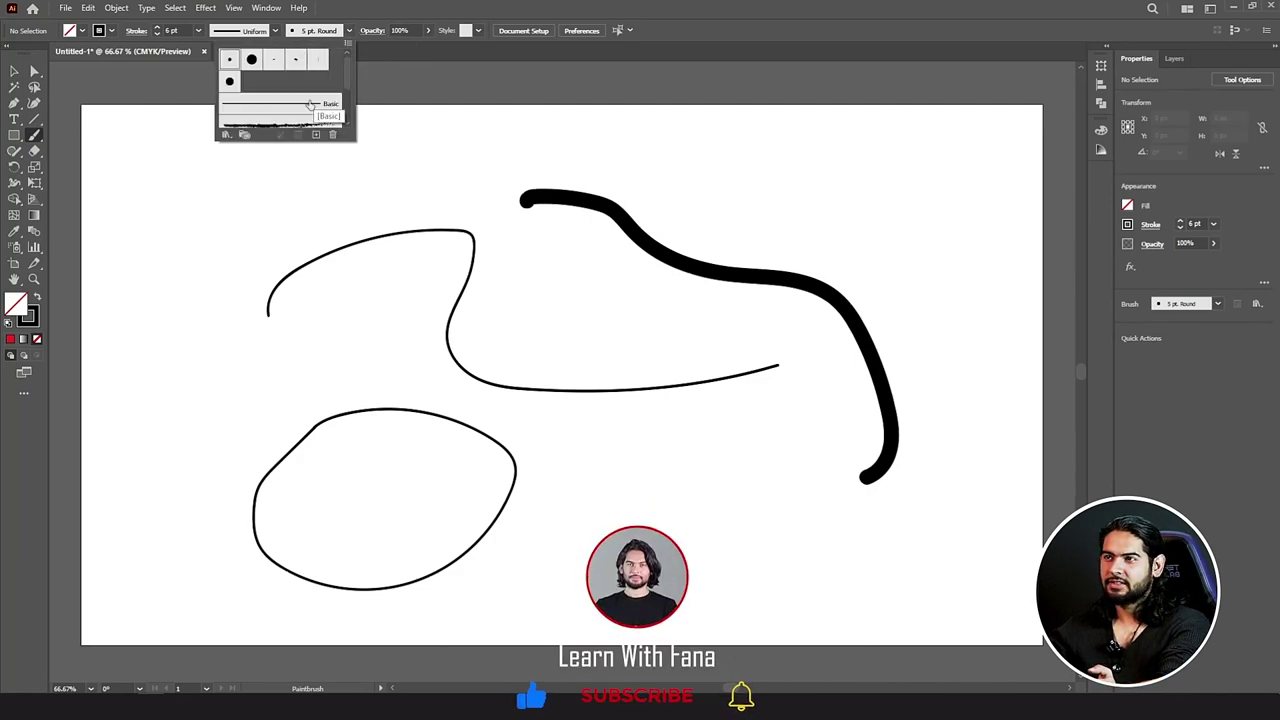
{"action": "scroll", "coordinate": [315, 103], "scroll_direction": "down", "scroll_amount": 2}
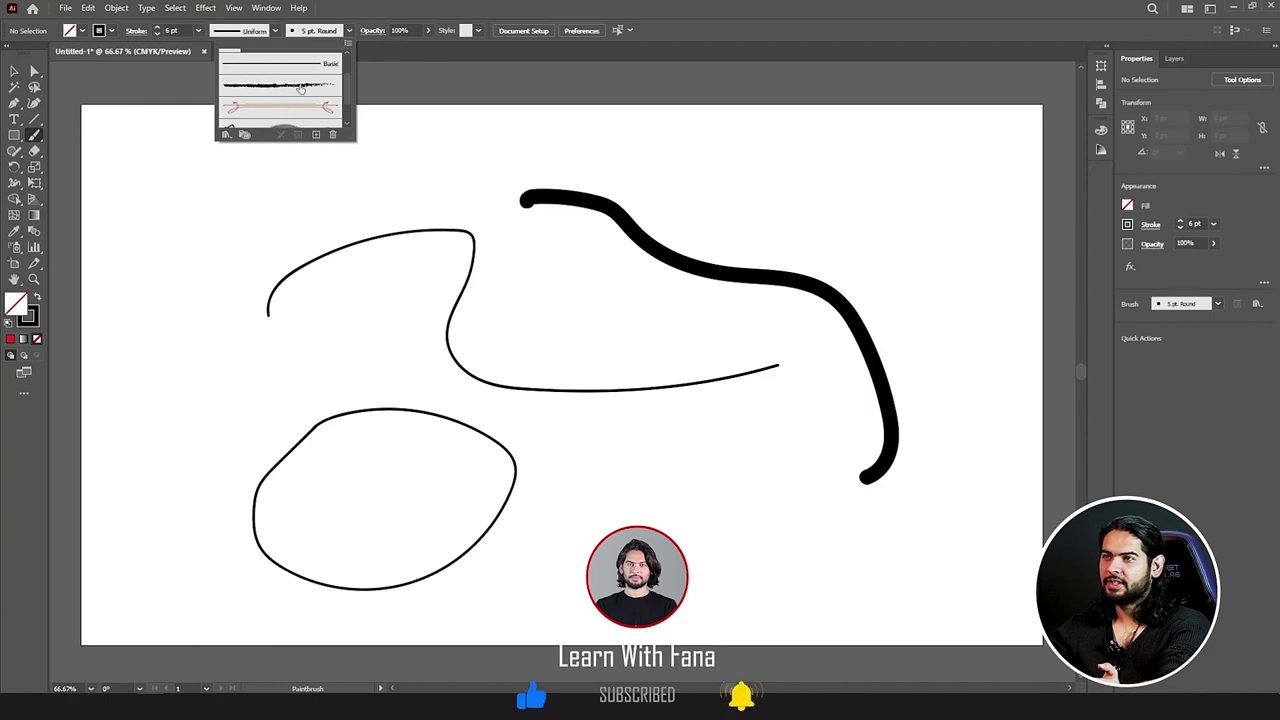
{"action": "left_click", "coordinate": [300, 88]}
{"action": "left_click", "coordinate": [212, 402]}
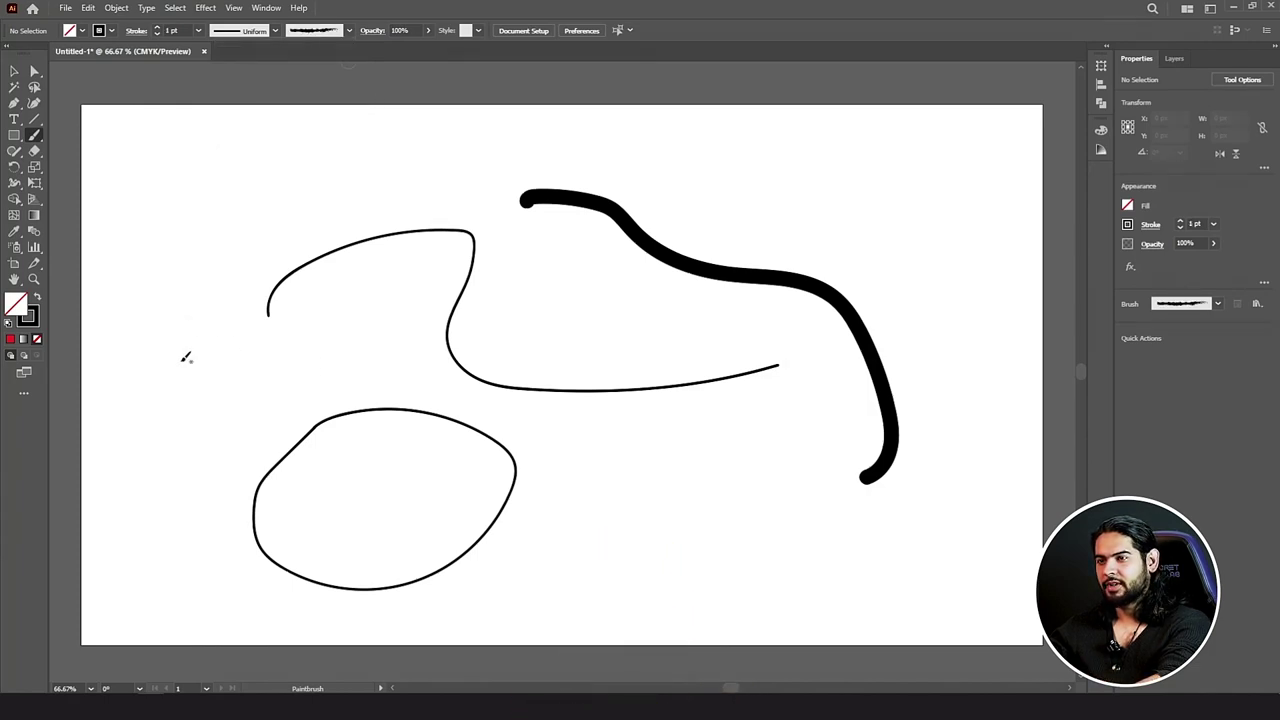
{"action": "left_click_drag", "start_coordinate": [532, 461], "coordinate": [832, 516]}
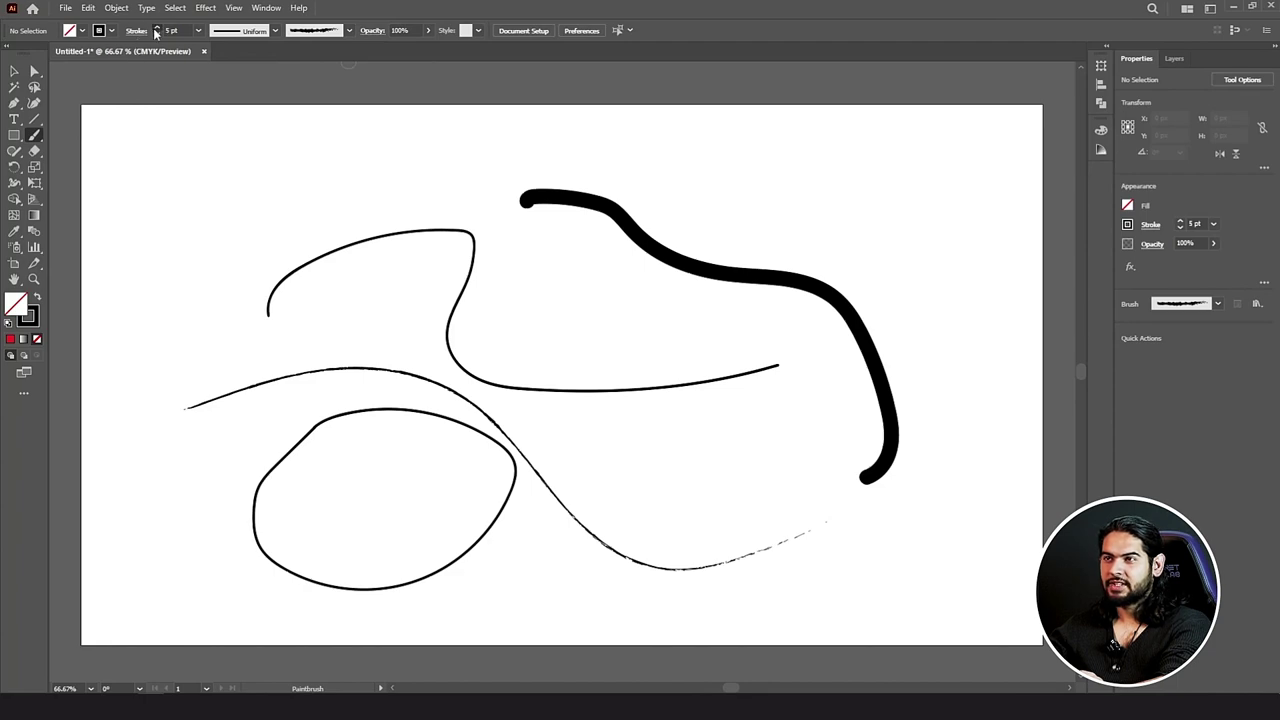
{"action": "left_click_drag", "start_coordinate": [466, 176], "coordinate": [622, 306]}
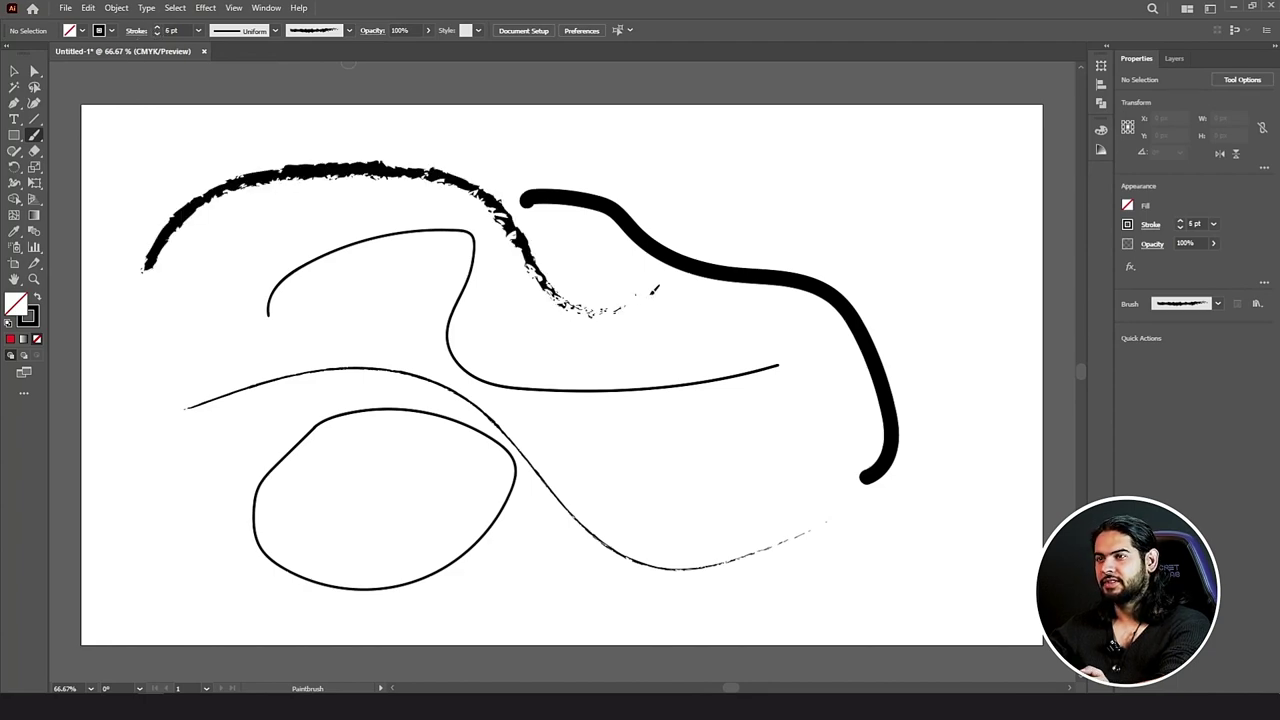
Step: Try to change the stroke colour to an orange with a hue of 39°
{"action": "left_click", "coordinate": [33, 318]}
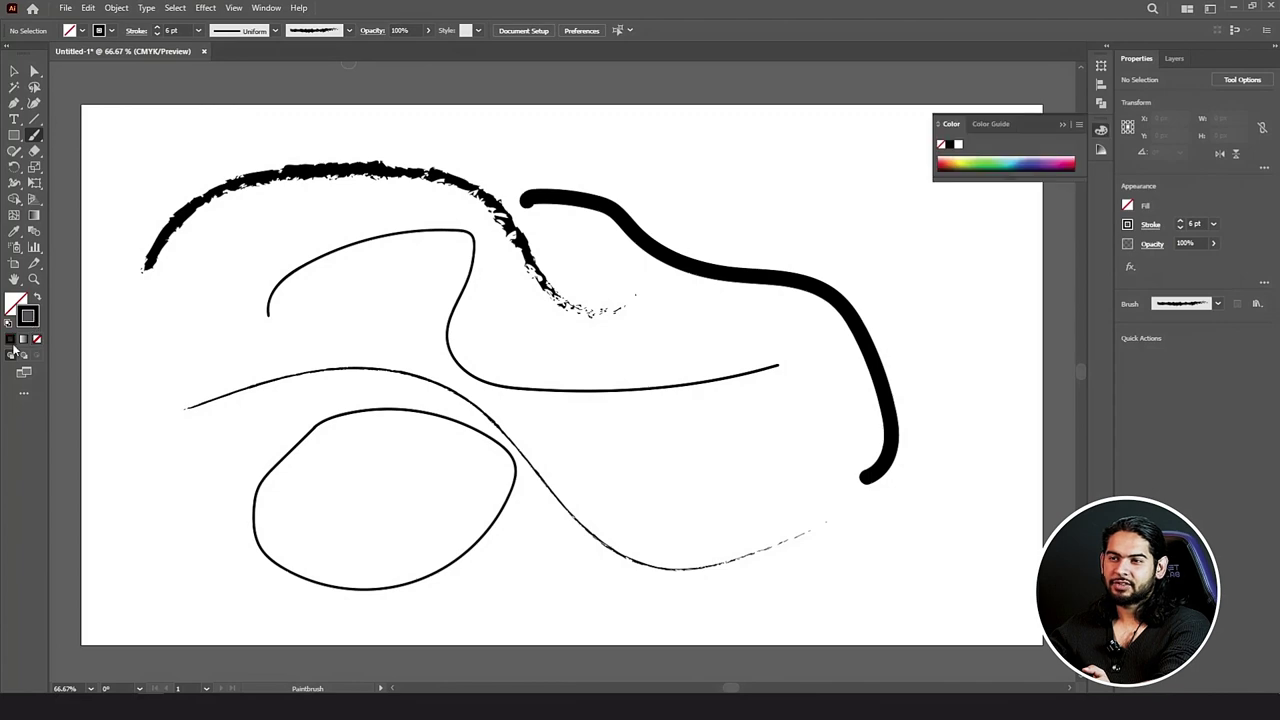
{"action": "double_click", "coordinate": [27, 318]}
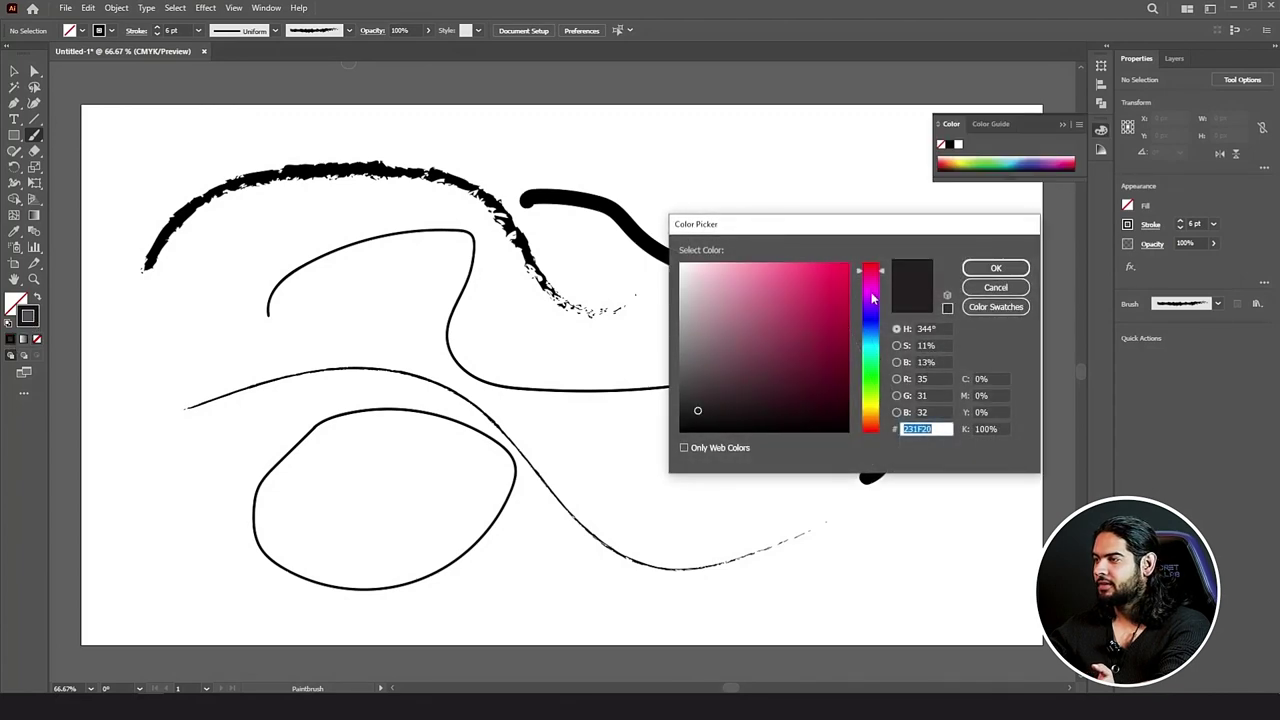
{"action": "left_click_drag", "start_coordinate": [870, 268], "coordinate": [883, 424]}
{"action": "left_click", "coordinate": [830, 304]}
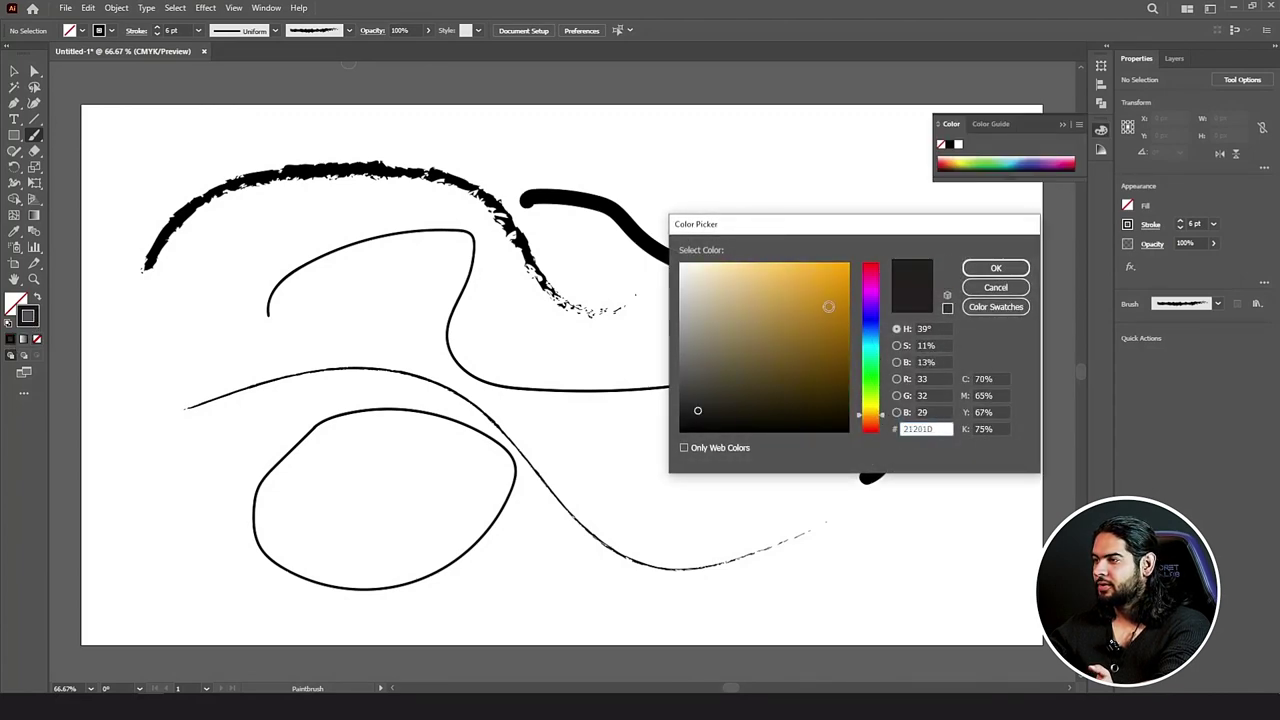
{"action": "left_click", "coordinate": [995, 268]}
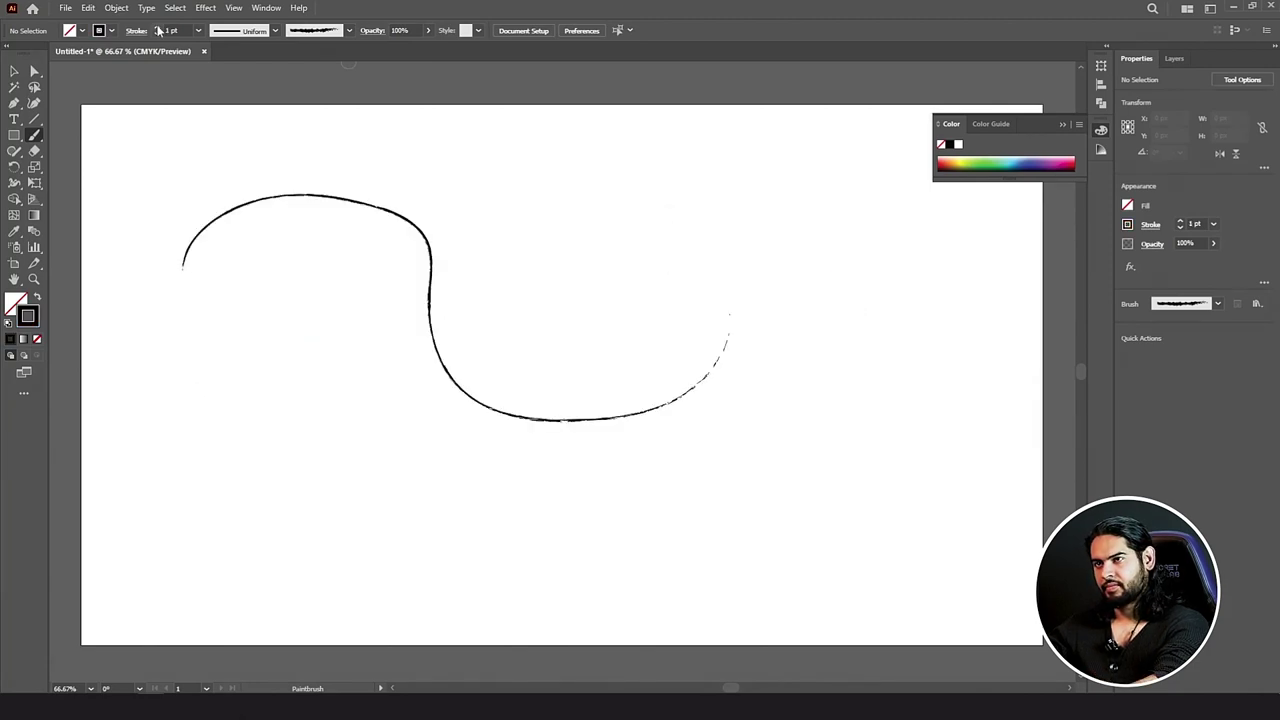
Step: Paint a 5 pt charcoal stroke below the thin curve, and another beneath it after shifting the stroke colour's hue to 43°
{"action": "left_click_drag", "start_coordinate": [197, 348], "coordinate": [750, 455]}
{"action": "double_click", "coordinate": [27, 320]}
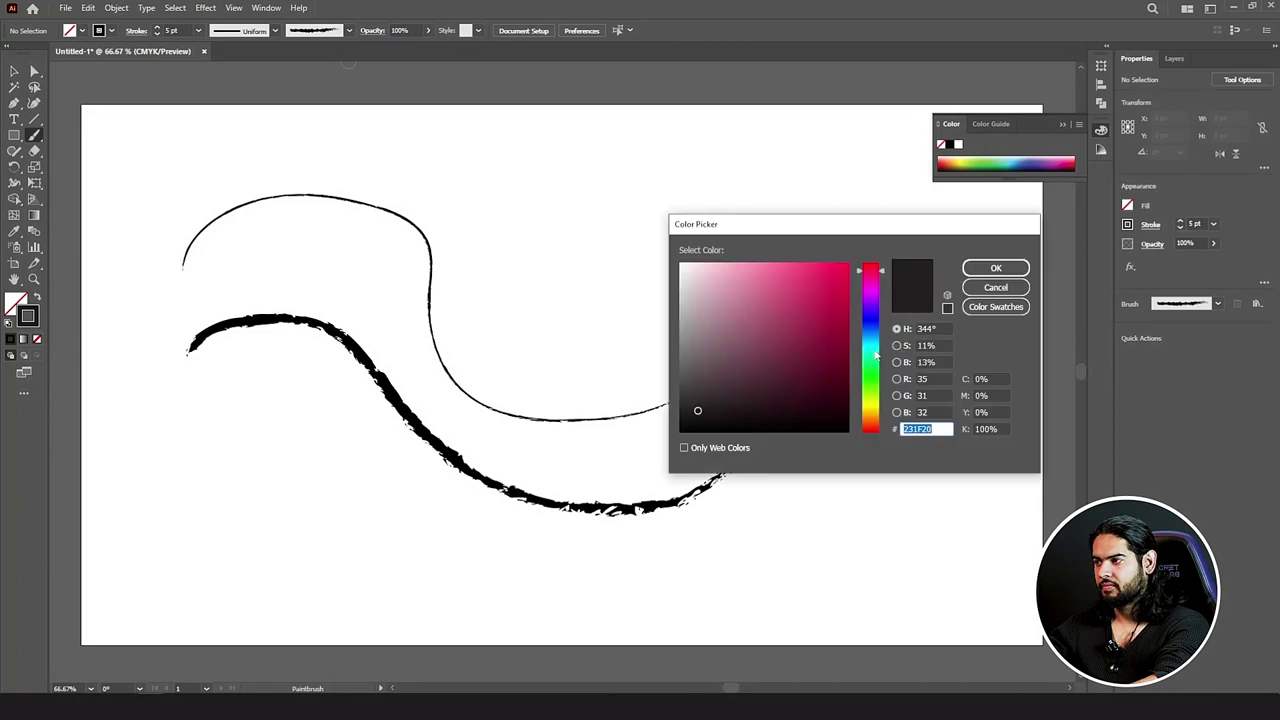
{"action": "left_click", "coordinate": [994, 267]}
{"action": "left_click_drag", "start_coordinate": [185, 467], "coordinate": [822, 505]}
Step: Set the stroke colour to golden yellow, undo the lowest dark stroke and paint a yellow charcoal stroke in its place
{"action": "double_click", "coordinate": [27, 318]}
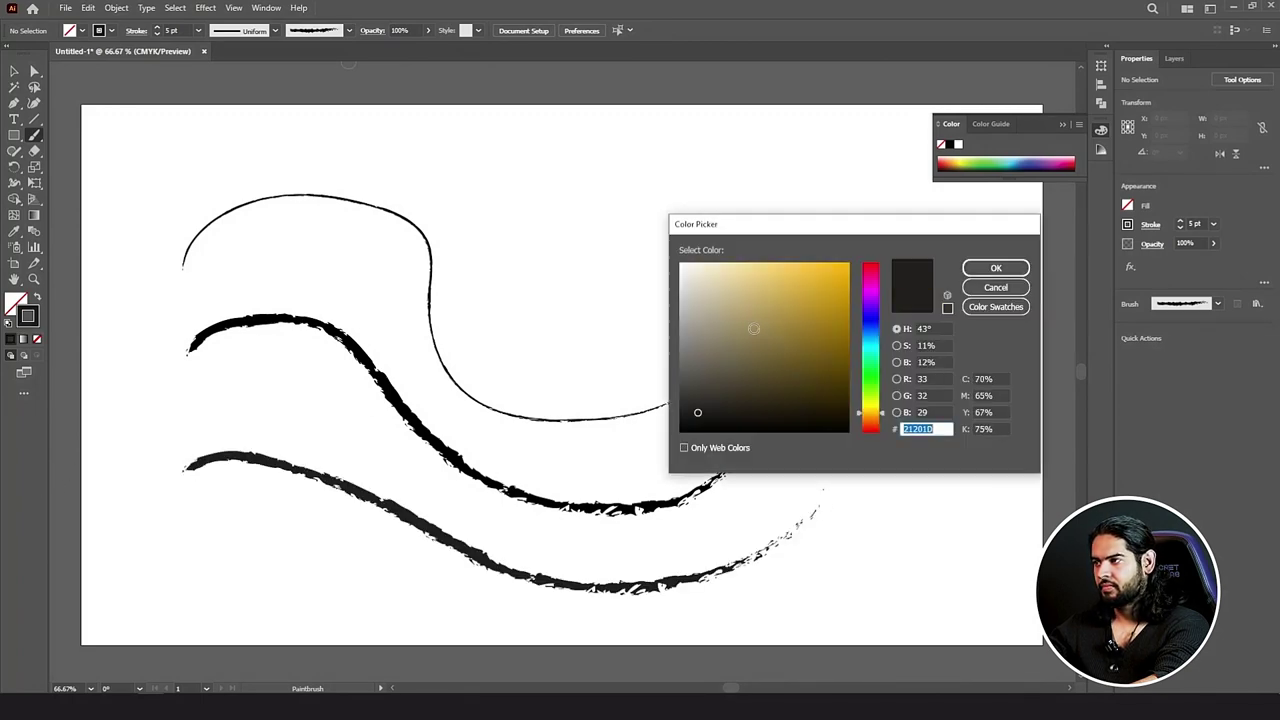
{"action": "left_click", "coordinate": [840, 275]}
{"action": "left_click", "coordinate": [995, 268]}
{"action": "key", "text": "ctrl+z"}
{"action": "double_click", "coordinate": [27, 318]}
{"action": "left_click", "coordinate": [995, 266]}
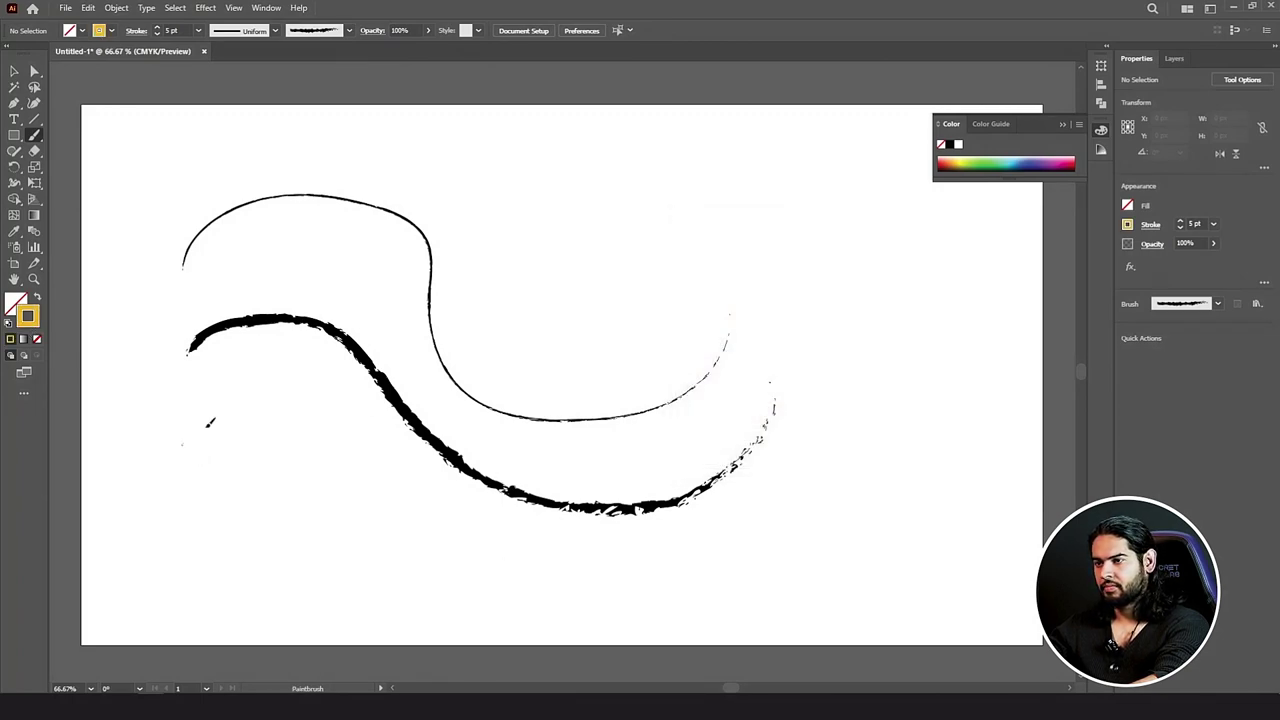
{"action": "left_click_drag", "start_coordinate": [184, 437], "coordinate": [843, 447]}
Step: Choose the red looped-arrow art brush and paint a nearly horizontal 5 pt stroke above the existing curves
{"action": "left_click", "coordinate": [349, 30]}
{"action": "left_click", "coordinate": [293, 93]}
{"action": "scroll", "coordinate": [293, 93], "scroll_direction": "down", "scroll_amount": 1}
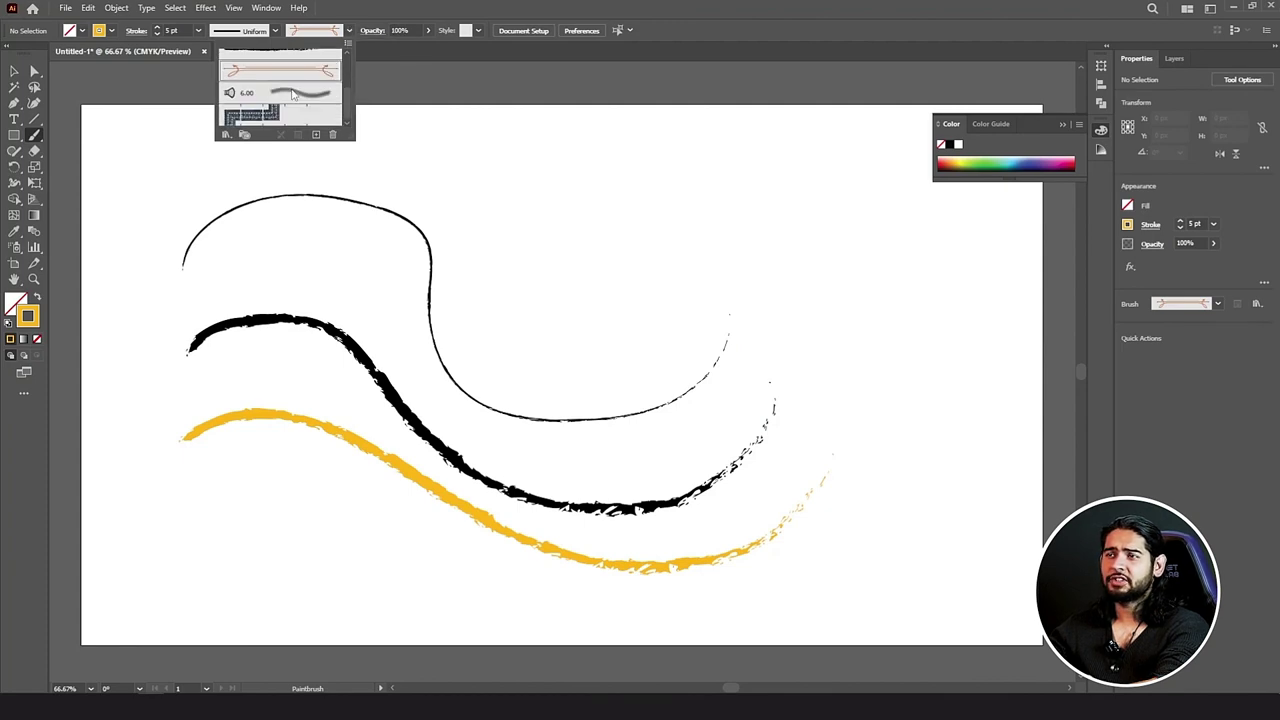
{"action": "scroll", "coordinate": [293, 93], "scroll_direction": "up", "scroll_amount": 3}
{"action": "scroll", "coordinate": [293, 95], "scroll_direction": "down", "scroll_amount": 2}
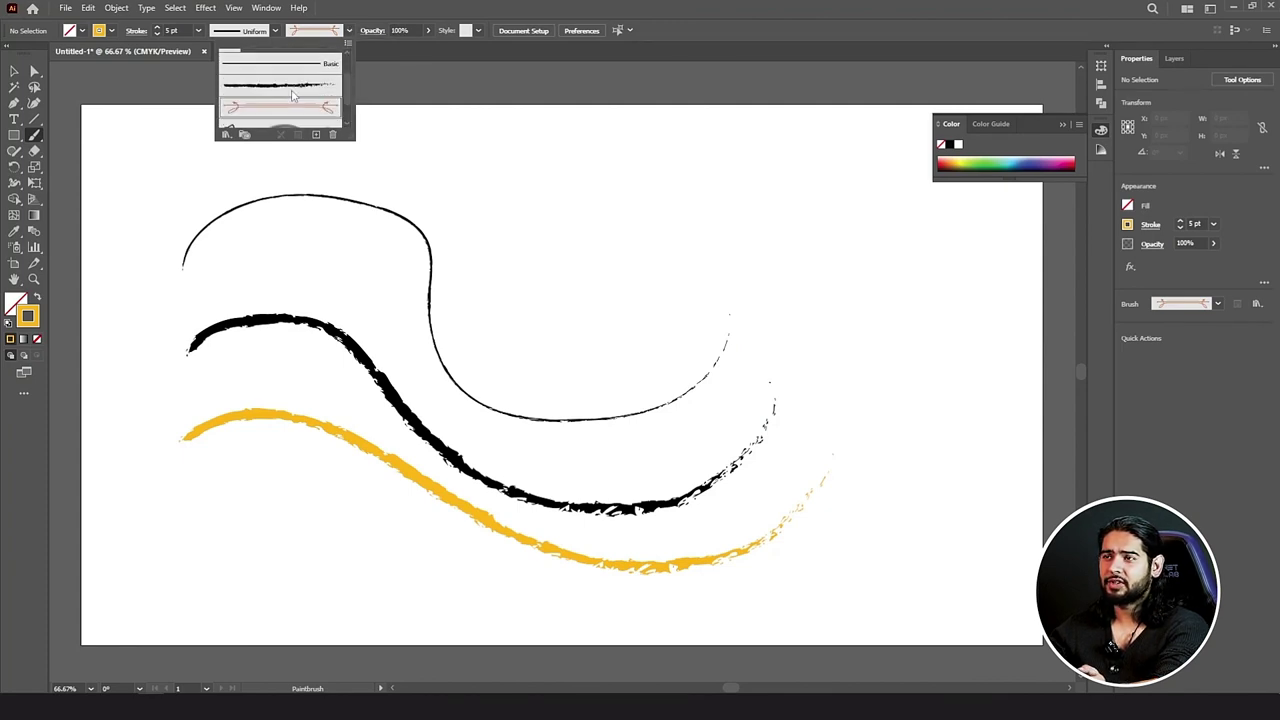
{"action": "left_click", "coordinate": [535, 210]}
{"action": "left_click", "coordinate": [348, 32]}
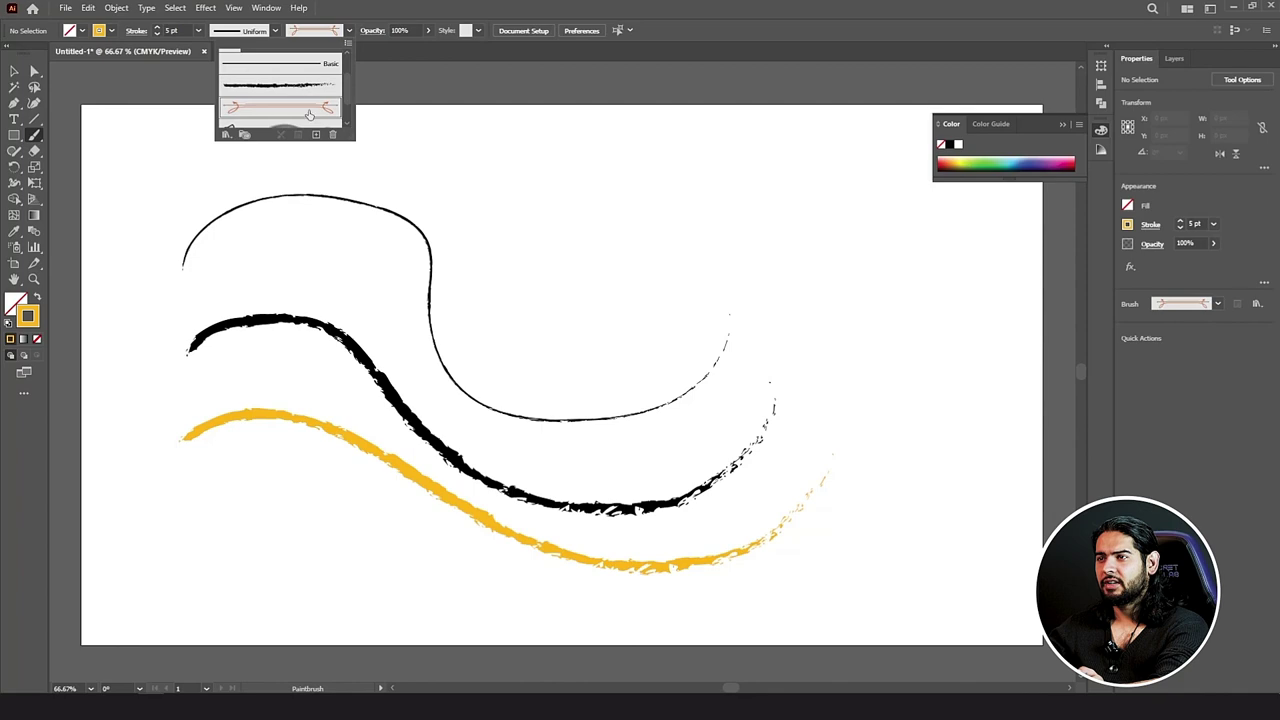
{"action": "left_click", "coordinate": [474, 204]}
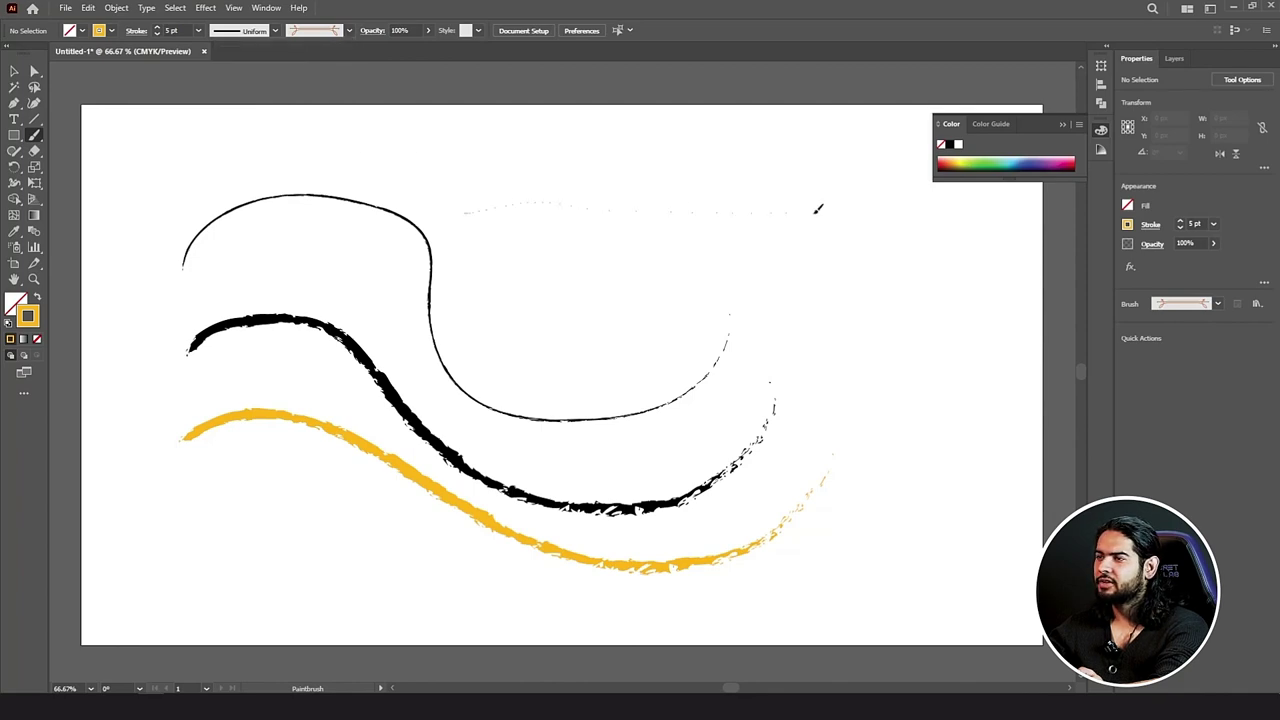
{"action": "left_click_drag", "start_coordinate": [818, 208], "coordinate": [804, 216]}
Step: Choose the Denim Seam pattern brush, leaving its options unchanged, and paint an angular path doubling back beneath the arrow stroke
{"action": "left_click", "coordinate": [349, 32]}
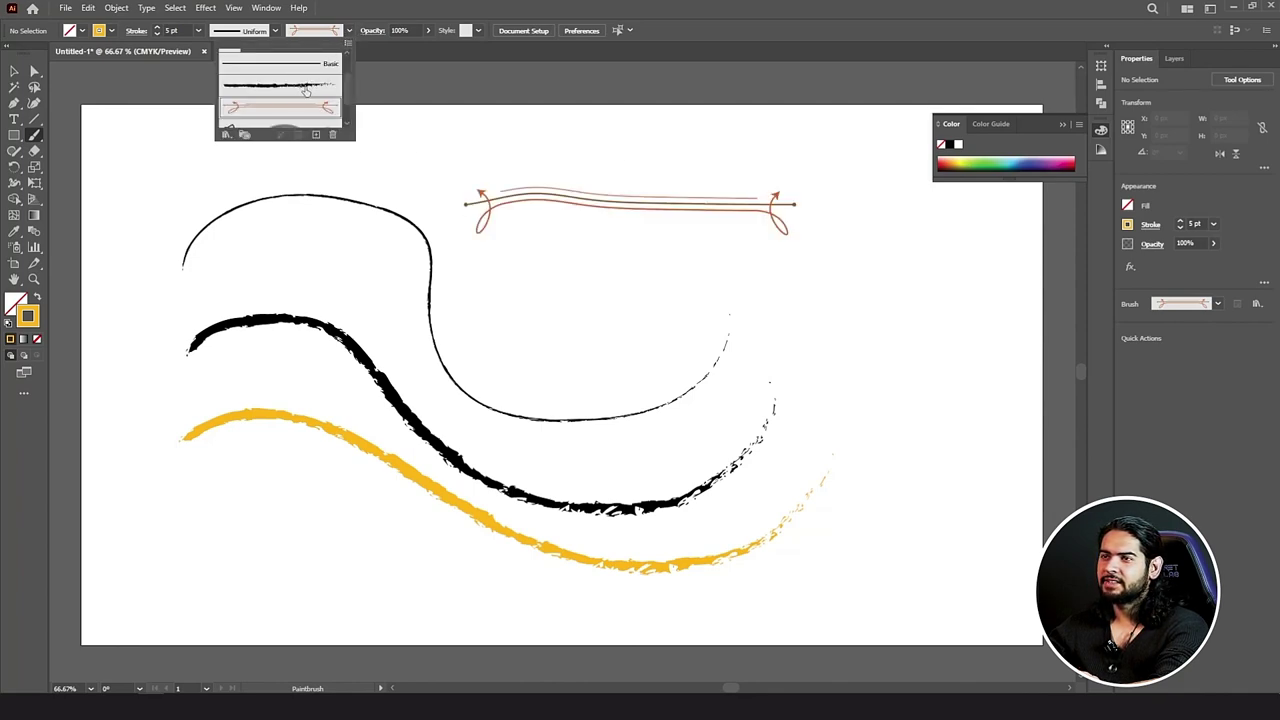
{"action": "scroll", "coordinate": [306, 91], "scroll_direction": "down", "scroll_amount": 2}
{"action": "double_click", "coordinate": [270, 114]}
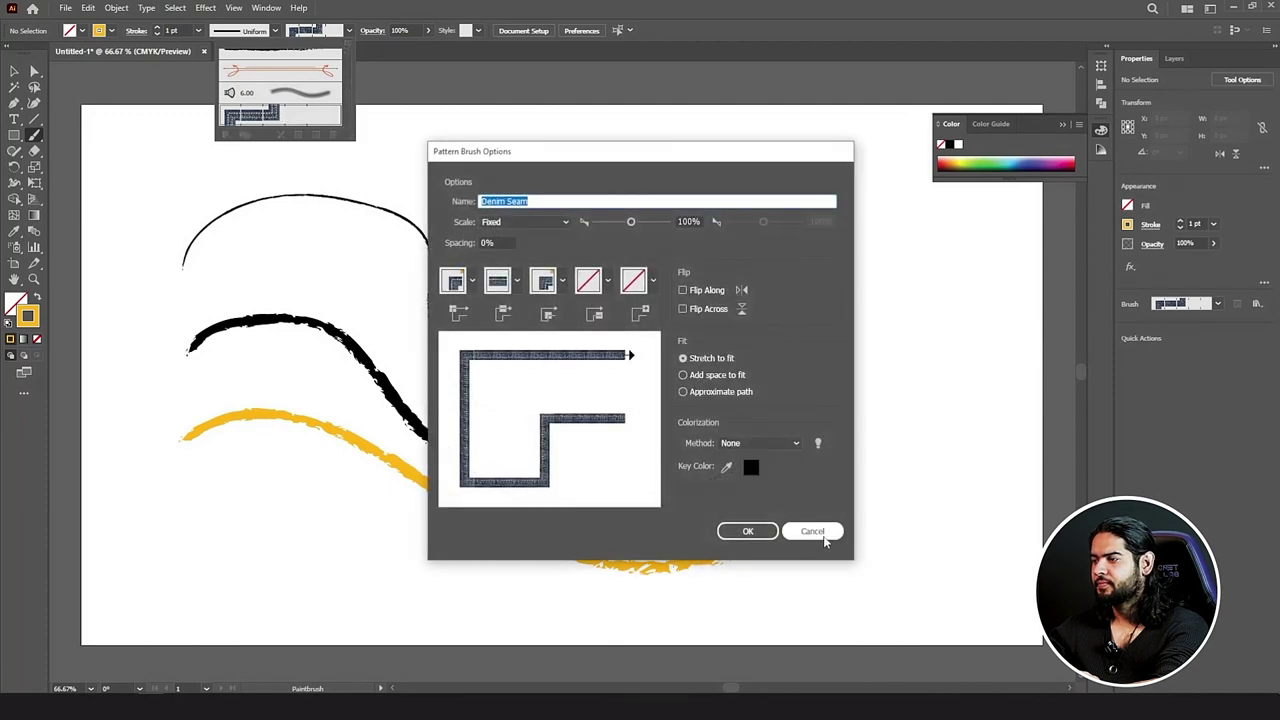
{"action": "left_click", "coordinate": [825, 536]}
{"action": "left_click", "coordinate": [511, 280]}
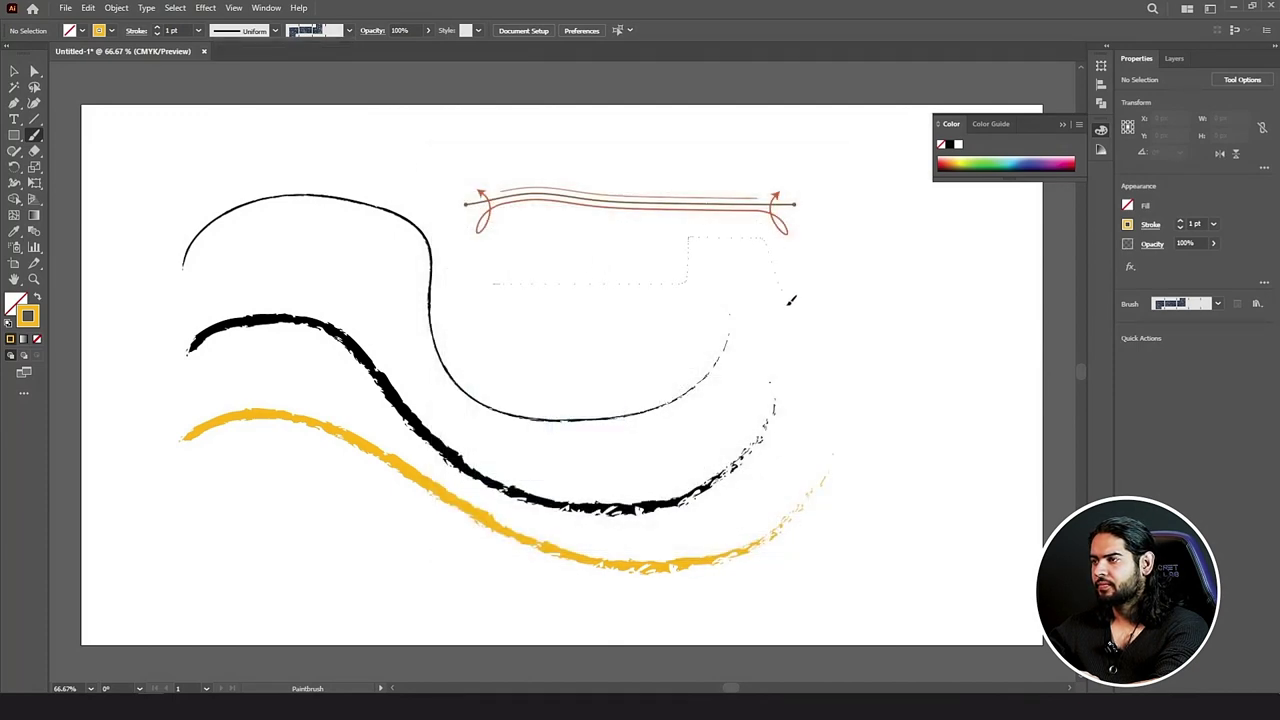
{"action": "left_click_drag", "start_coordinate": [517, 302], "coordinate": [514, 303]}
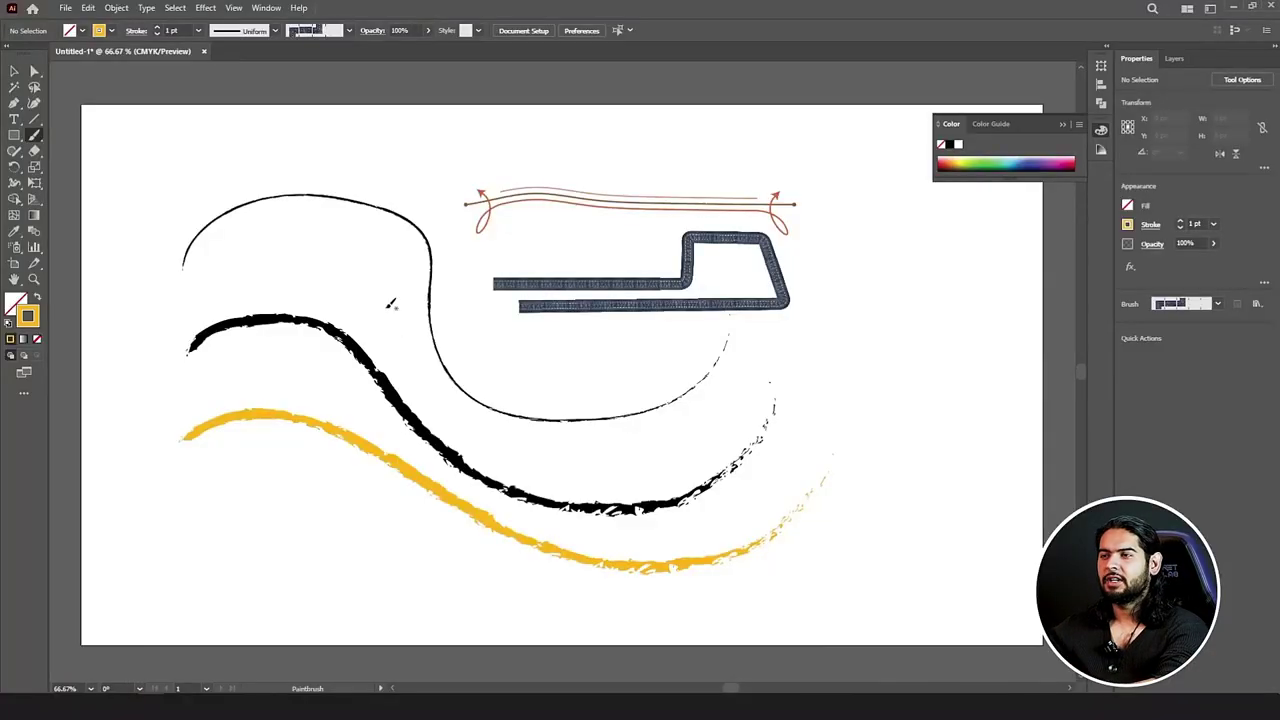
Step: Select all the painted strokes on the artboard and delete them
{"action": "key", "text": "v"}
{"action": "mouse_move", "coordinate": [126, 100]}
{"action": "left_mouse_down"}
{"action": "mouse_move", "coordinate": [752, 540]}
{"action": "mouse_move", "coordinate": [766, 584]}
{"action": "left_mouse_up"}
{"action": "key", "text": "Delete"}
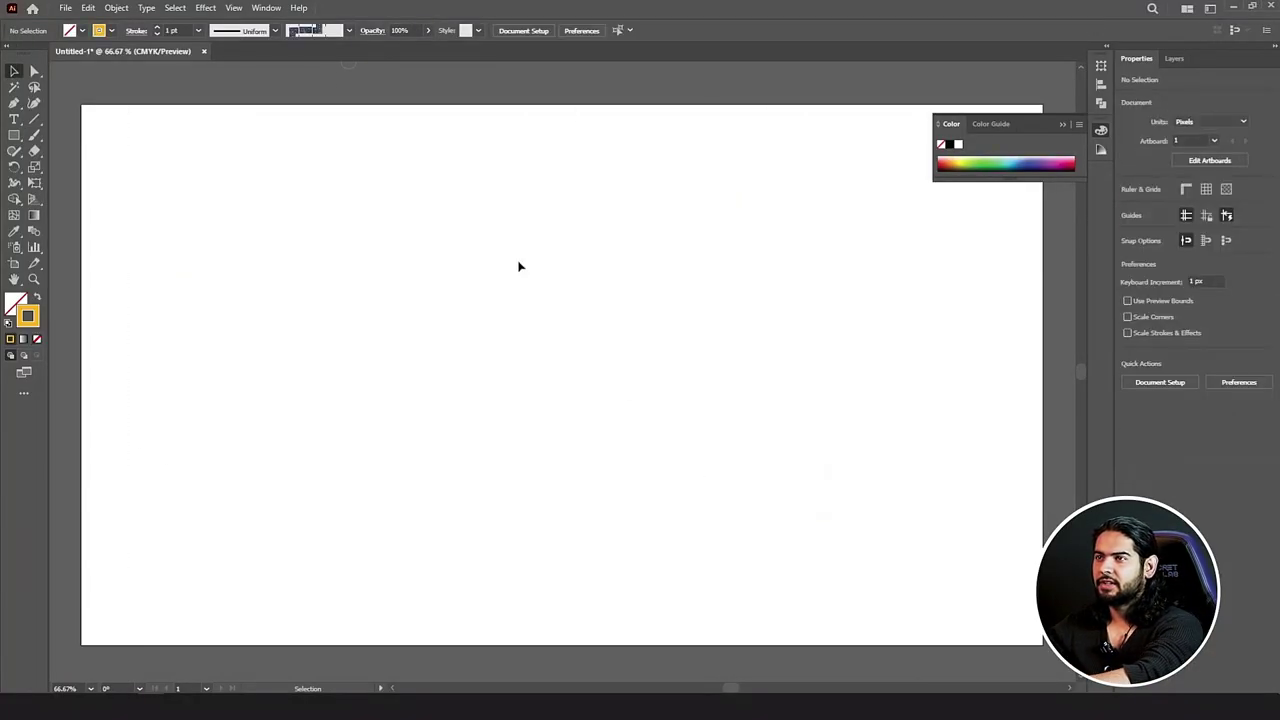
Step: Open the Arrows_Special brush library
{"action": "left_click", "coordinate": [348, 31]}
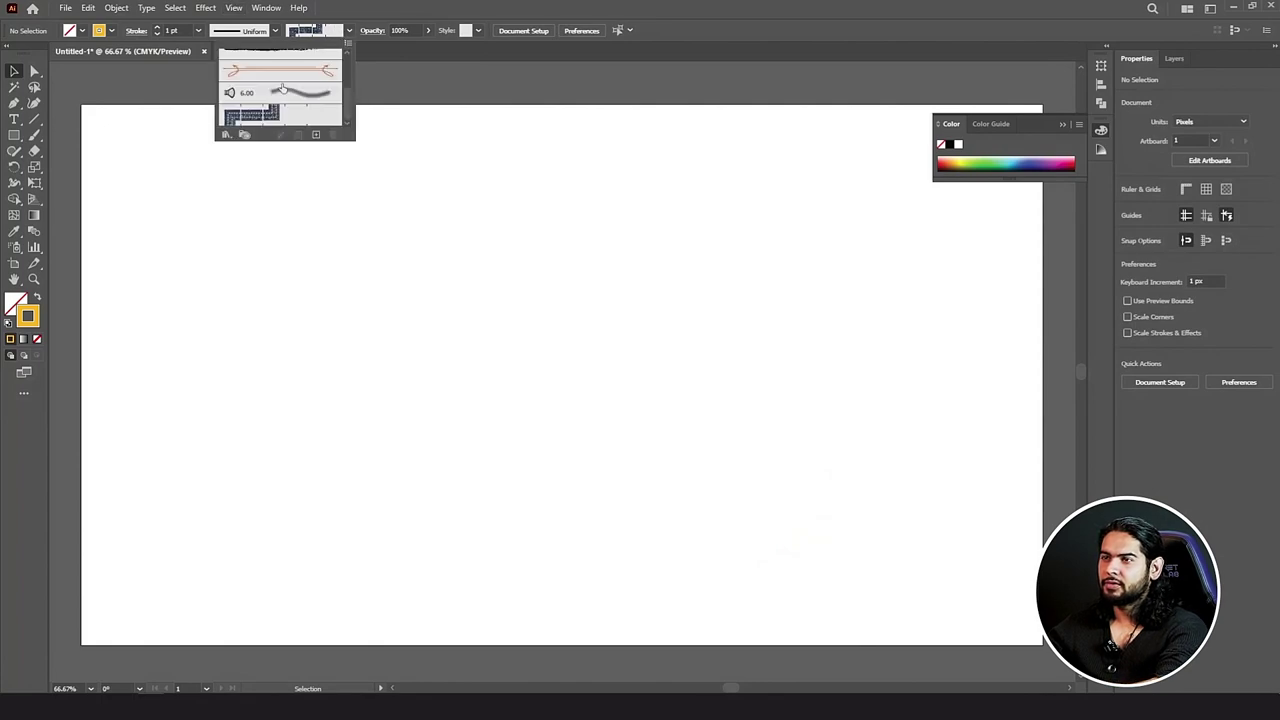
{"action": "left_click", "coordinate": [226, 135]}
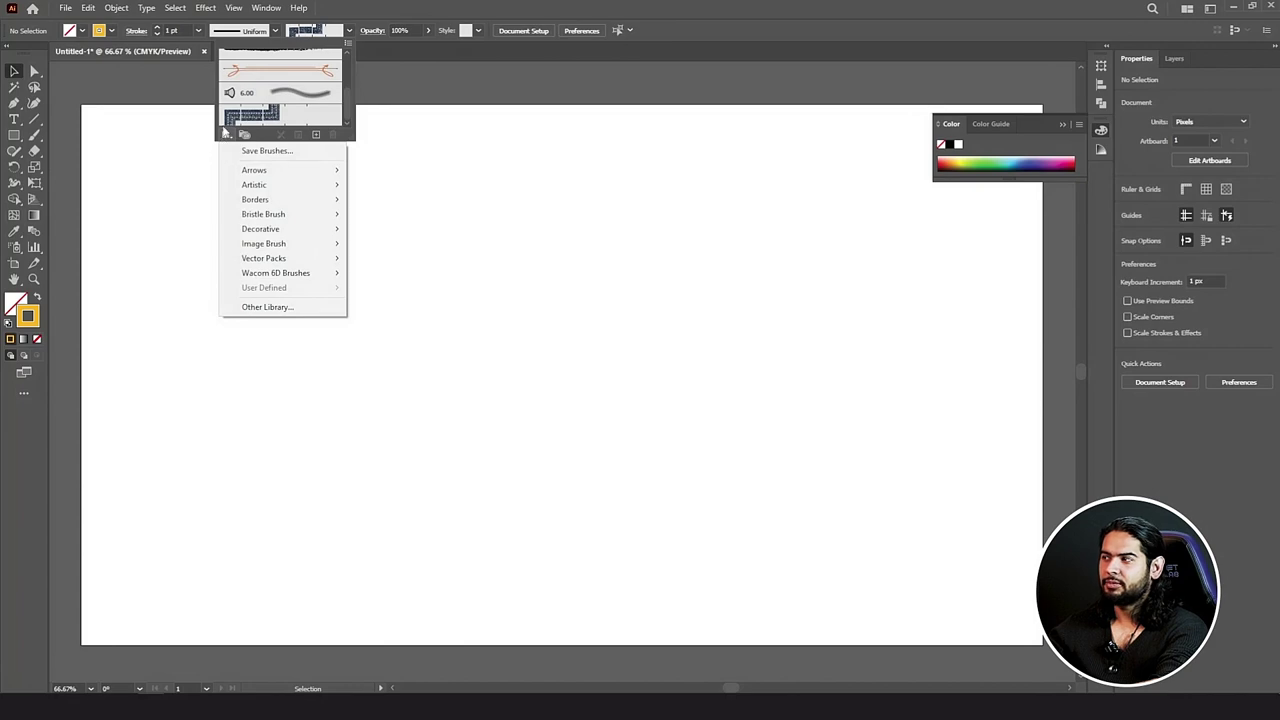
{"action": "mouse_move", "coordinate": [297, 178]}
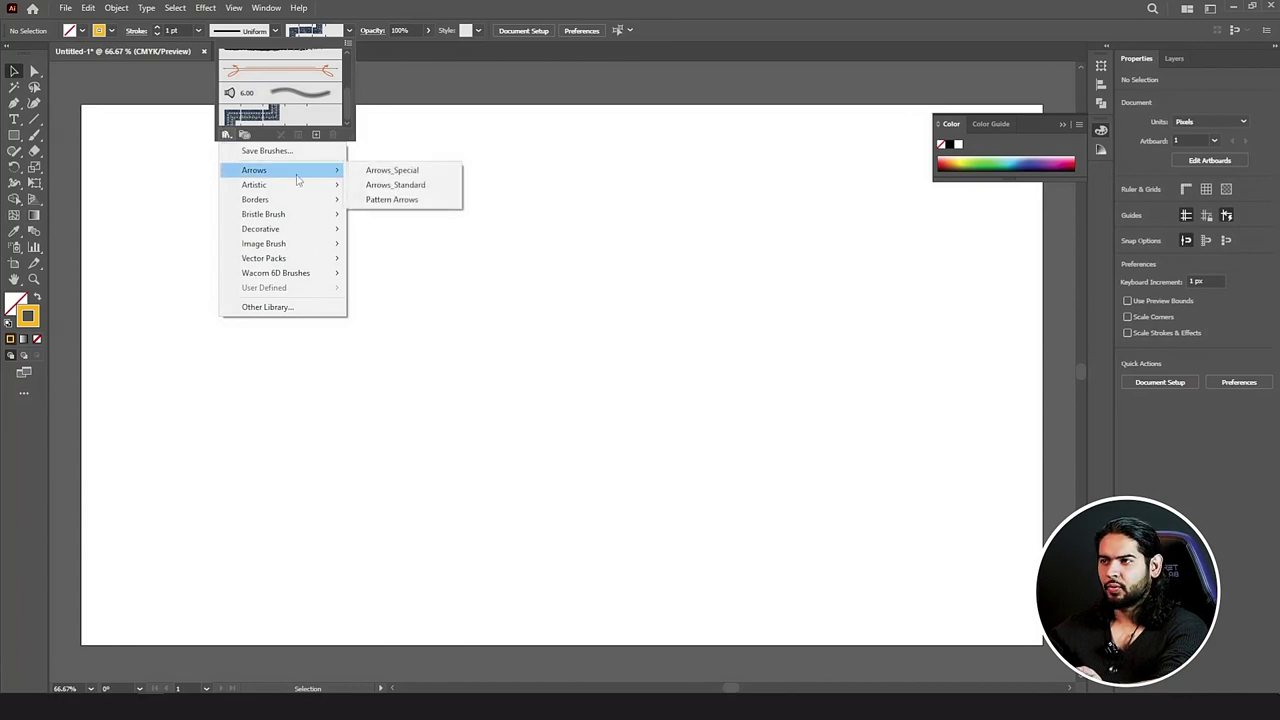
{"action": "left_click", "coordinate": [415, 176]}
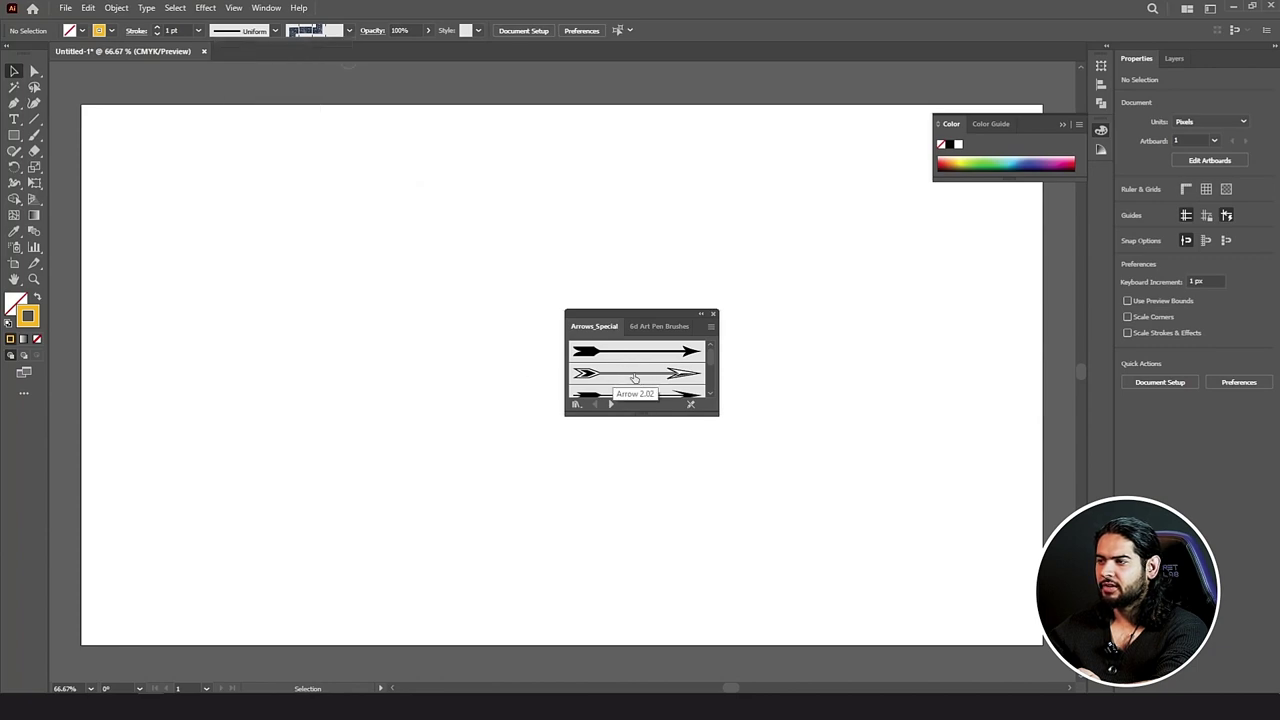
Step: Choose the red arrow brush from the Arrows_Special library, paint a bent 1 pt stroke across the upper-left artboard, and undo it
{"action": "scroll", "coordinate": [633, 376], "scroll_direction": "down", "scroll_amount": 2}
{"action": "scroll", "coordinate": [633, 376], "scroll_direction": "down", "scroll_amount": 2}
{"action": "scroll", "coordinate": [639, 385], "scroll_direction": "down", "scroll_amount": 2}
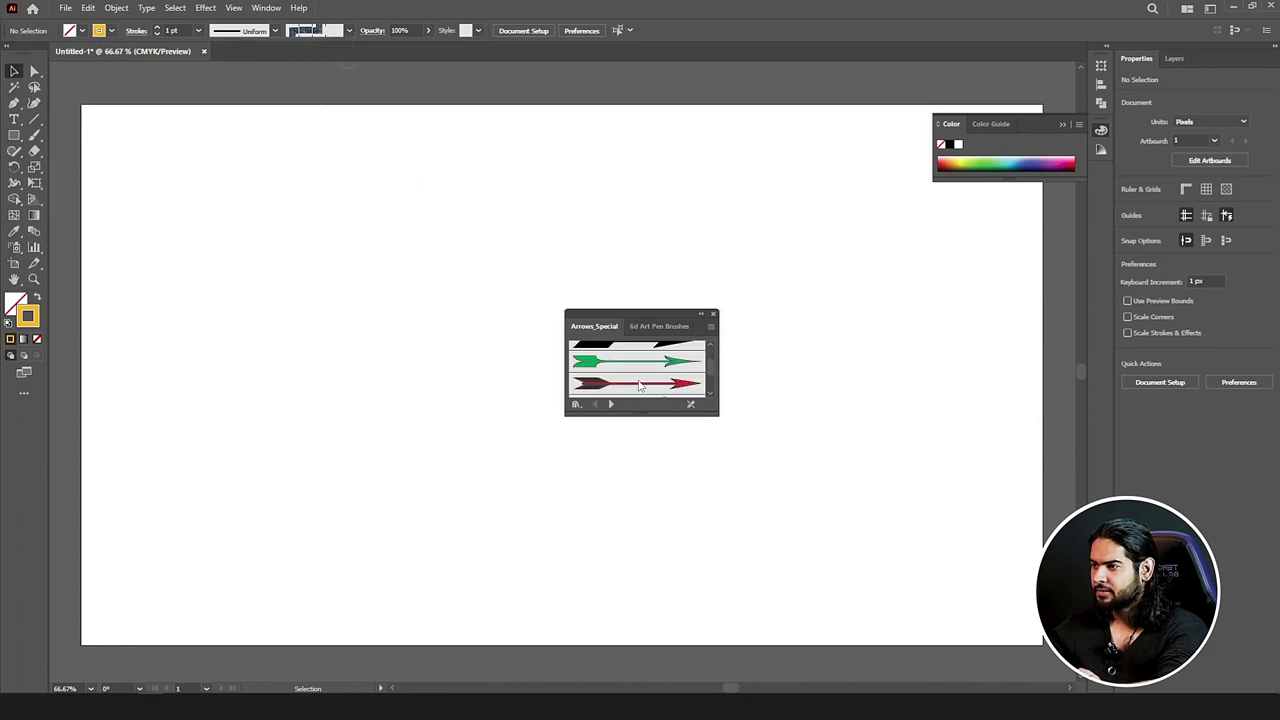
{"action": "left_click", "coordinate": [642, 386]}
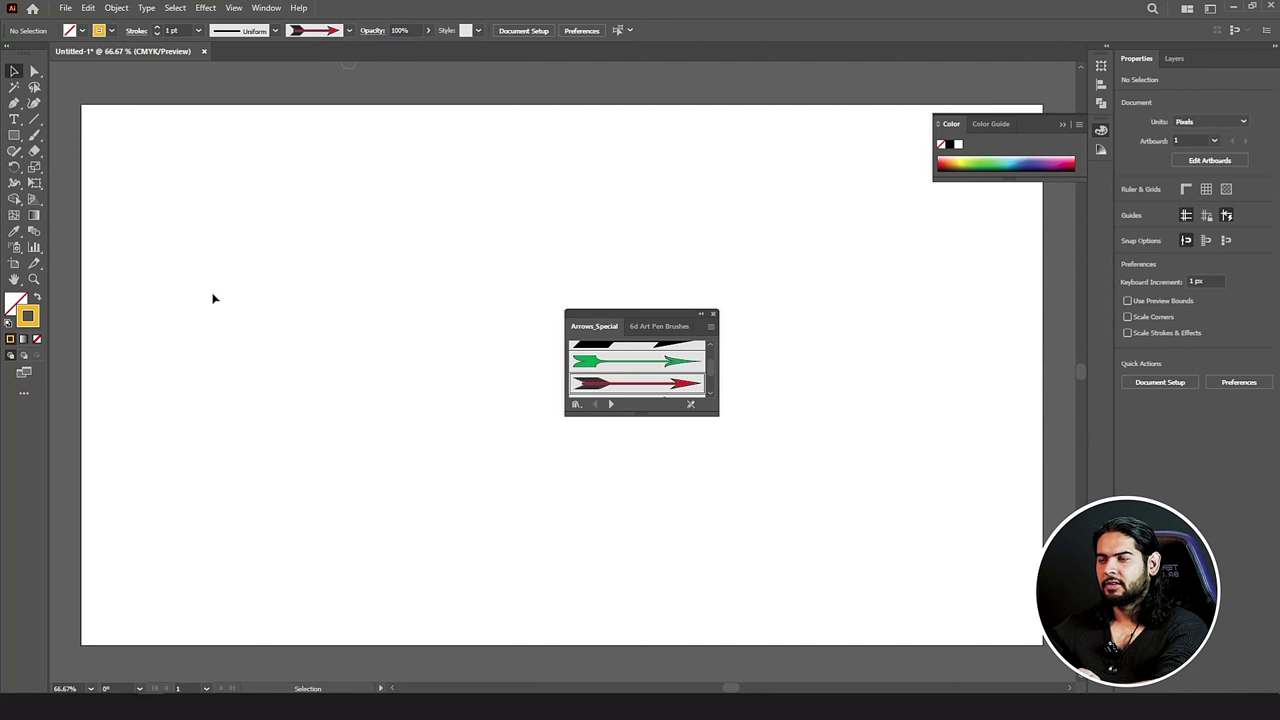
{"action": "left_click", "coordinate": [40, 143]}
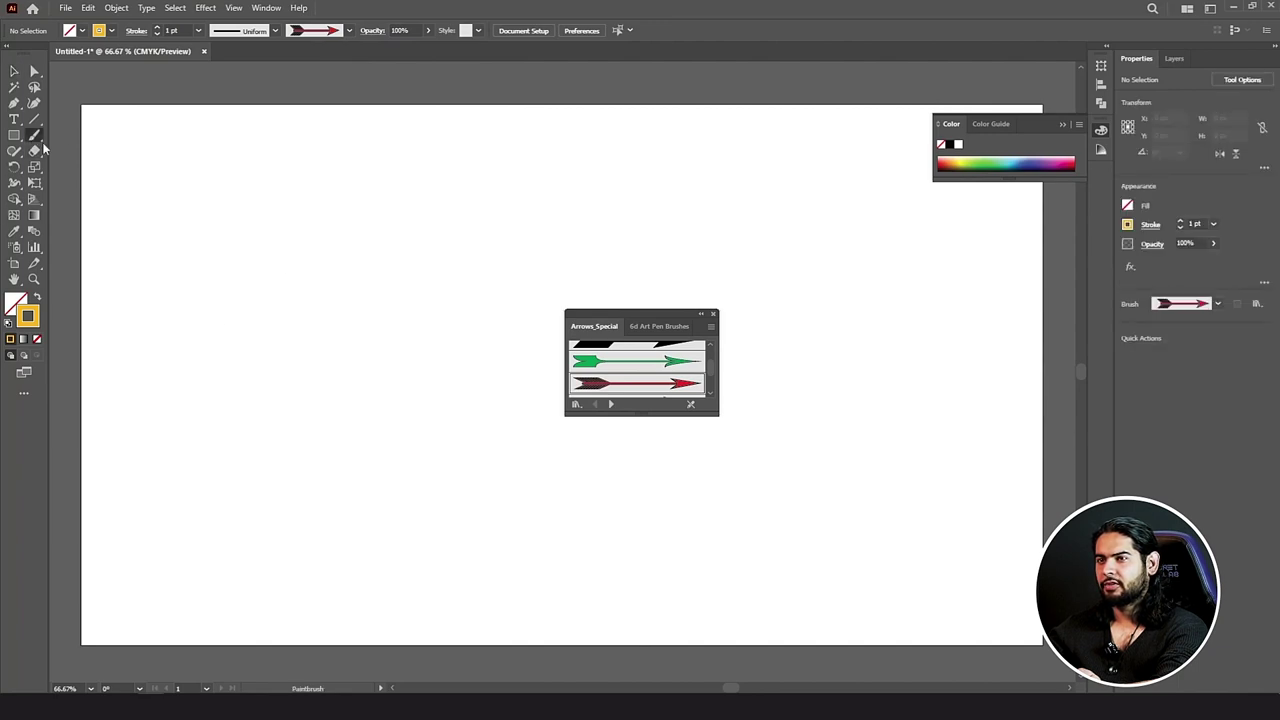
{"action": "left_click_drag", "start_coordinate": [406, 243], "coordinate": [415, 378]}
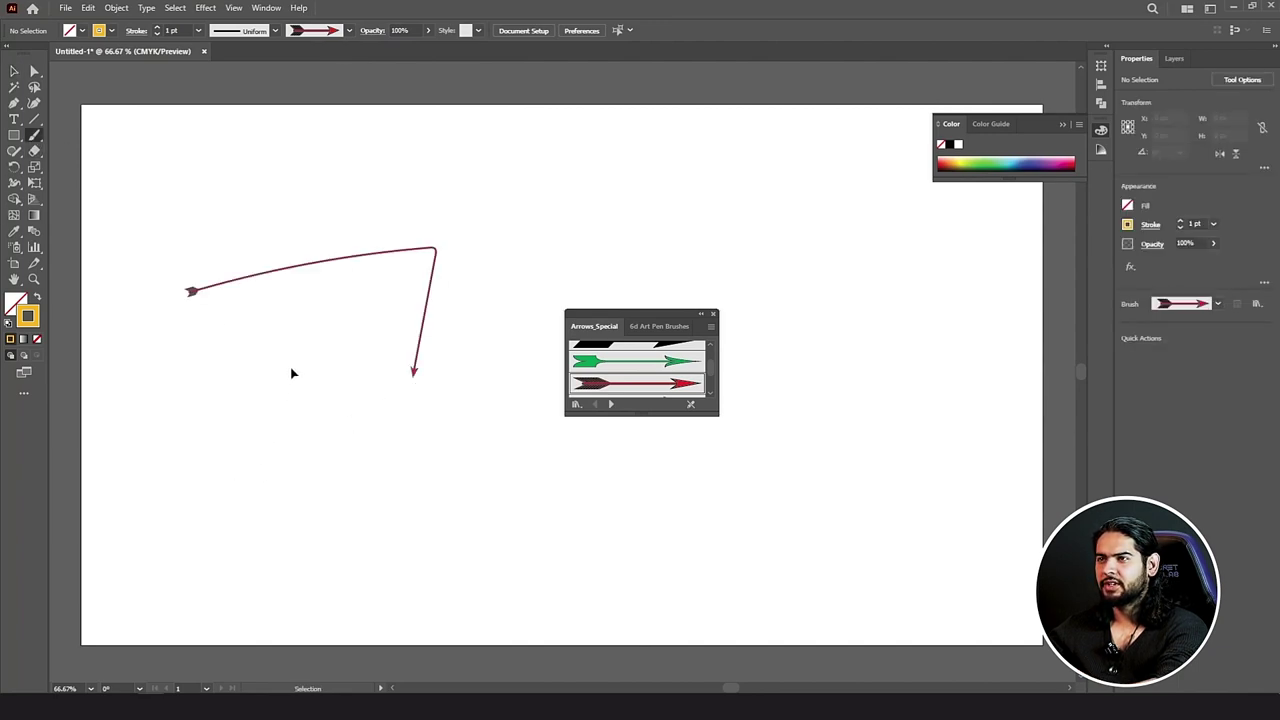
{"action": "key", "text": "ctrl+z"}
Step: Set the stroke to 4 pt, paint a bent red arrow in the upper-left artboard, and undo it
{"action": "left_click", "coordinate": [158, 28]}
{"action": "left_click", "coordinate": [158, 28]}
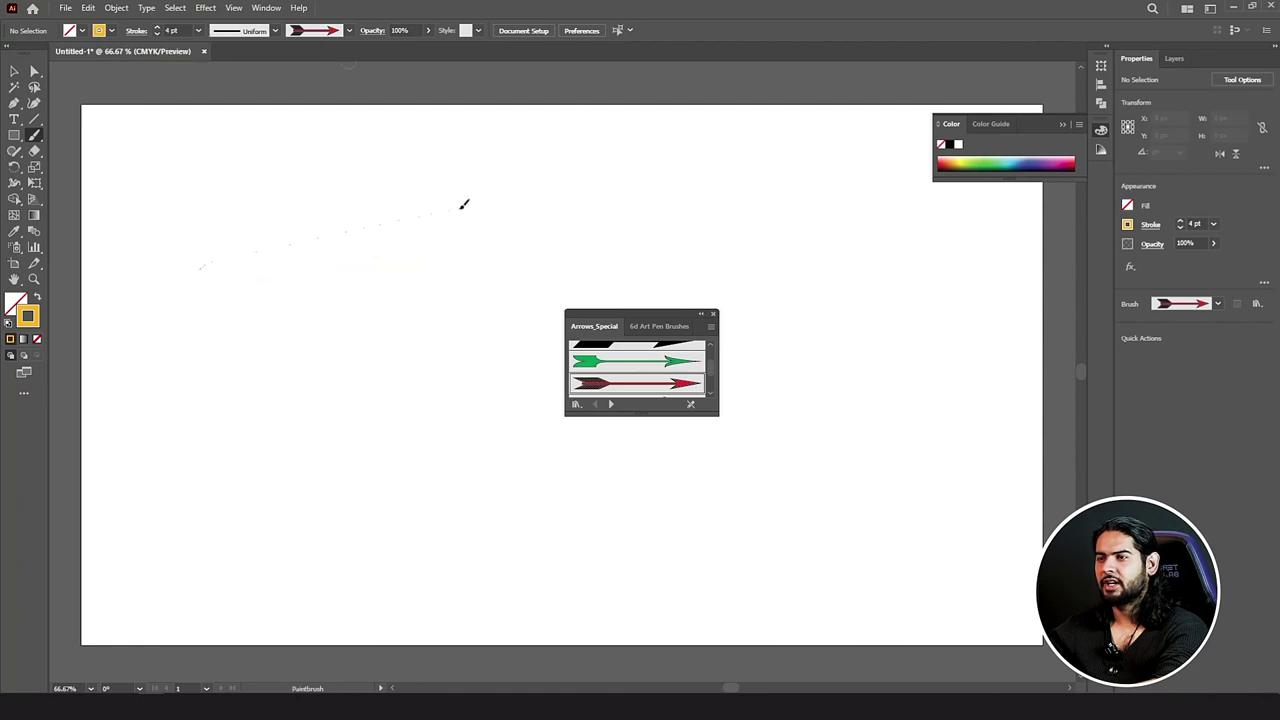
{"action": "left_click_drag", "start_coordinate": [486, 320], "coordinate": [484, 318]}
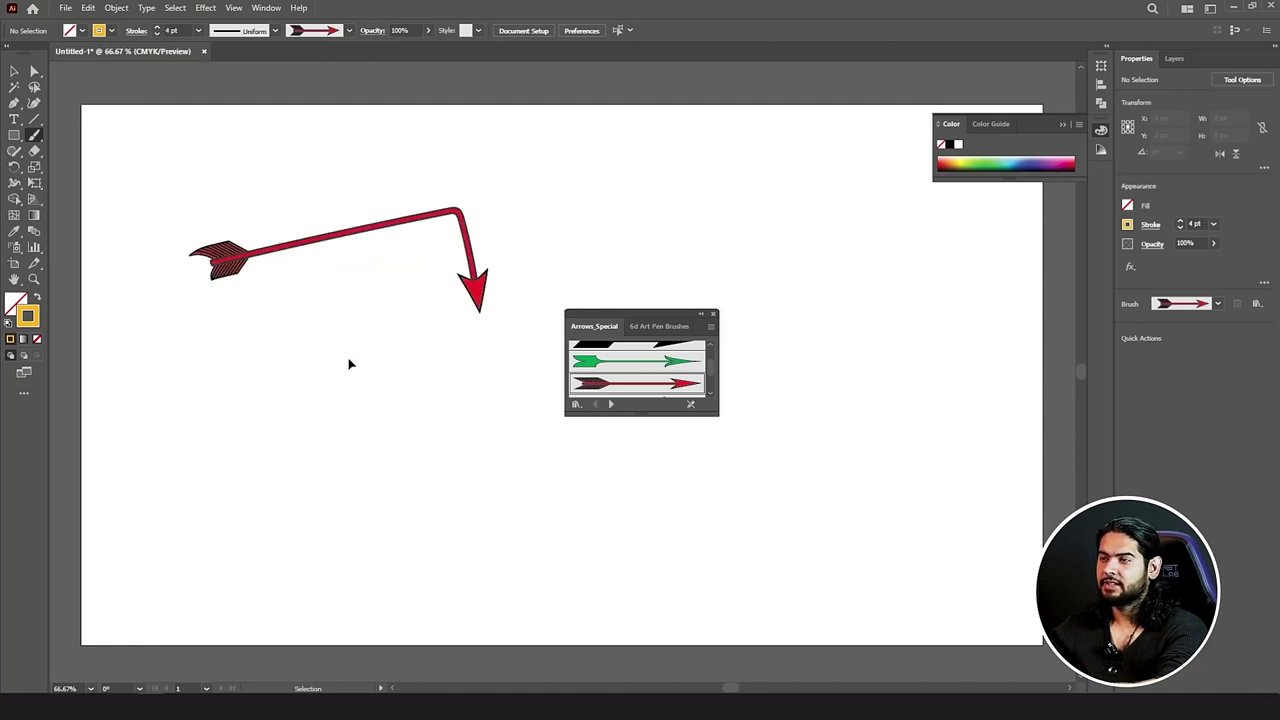
{"action": "key", "text": "ctrl+z"}
Step: Draw a circle about 533 px wide near the artboard's centre and give it a 000000 black fill without a stroke
{"action": "left_click", "coordinate": [14, 134]}
{"action": "left_click", "coordinate": [86, 165]}
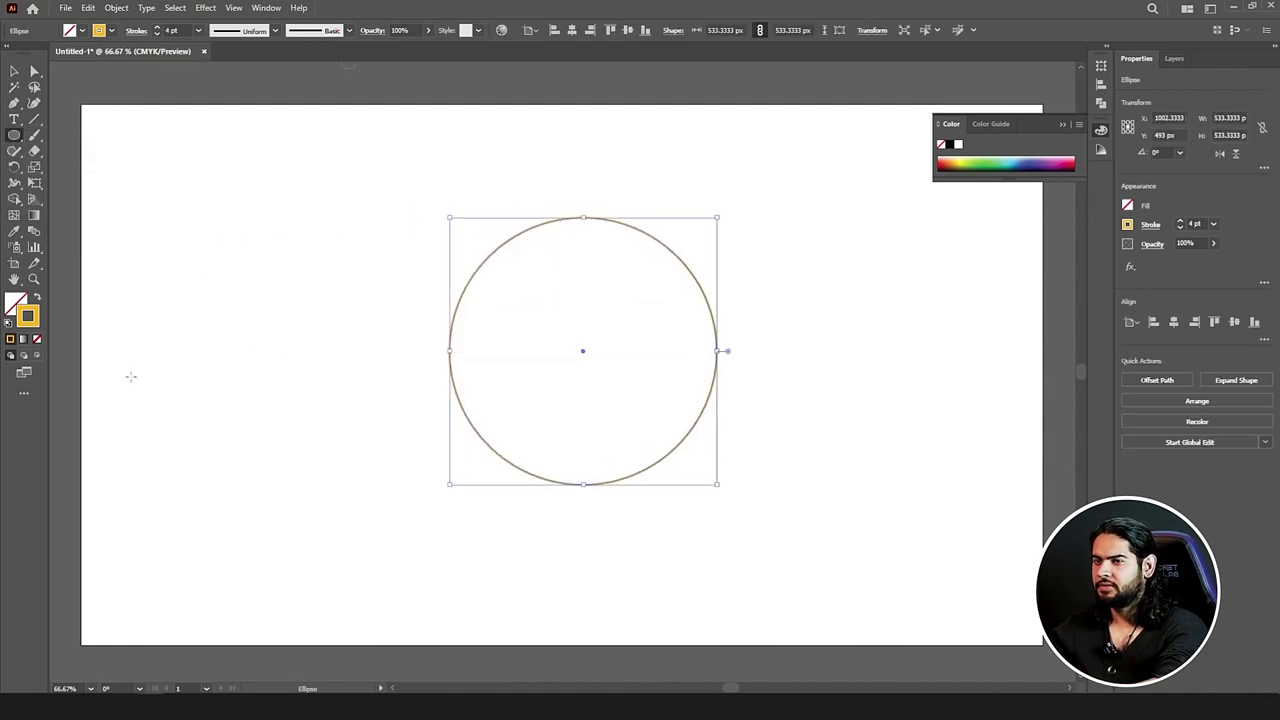
{"action": "key", "text": "shift+x"}
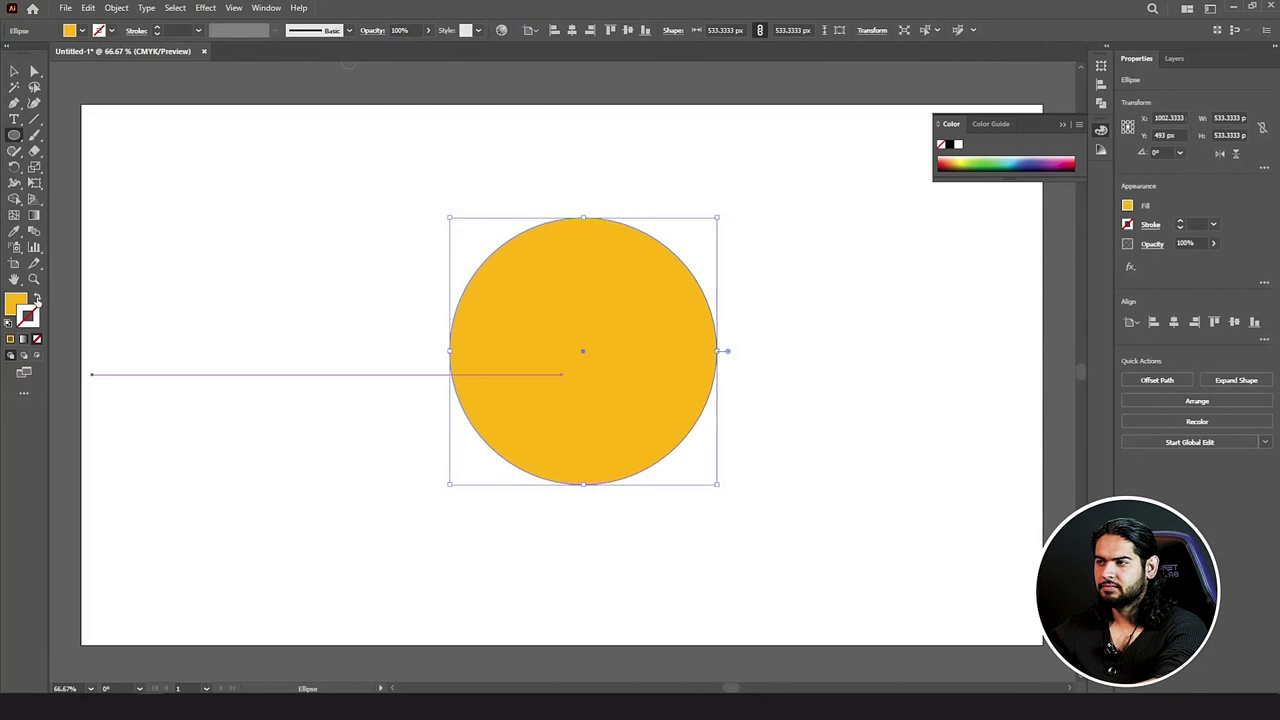
{"action": "double_click", "coordinate": [16, 302]}
{"action": "type", "text": "000000"}
{"action": "key", "text": "Return"}
{"action": "left_click", "coordinate": [583, 351], "text": "alt"}
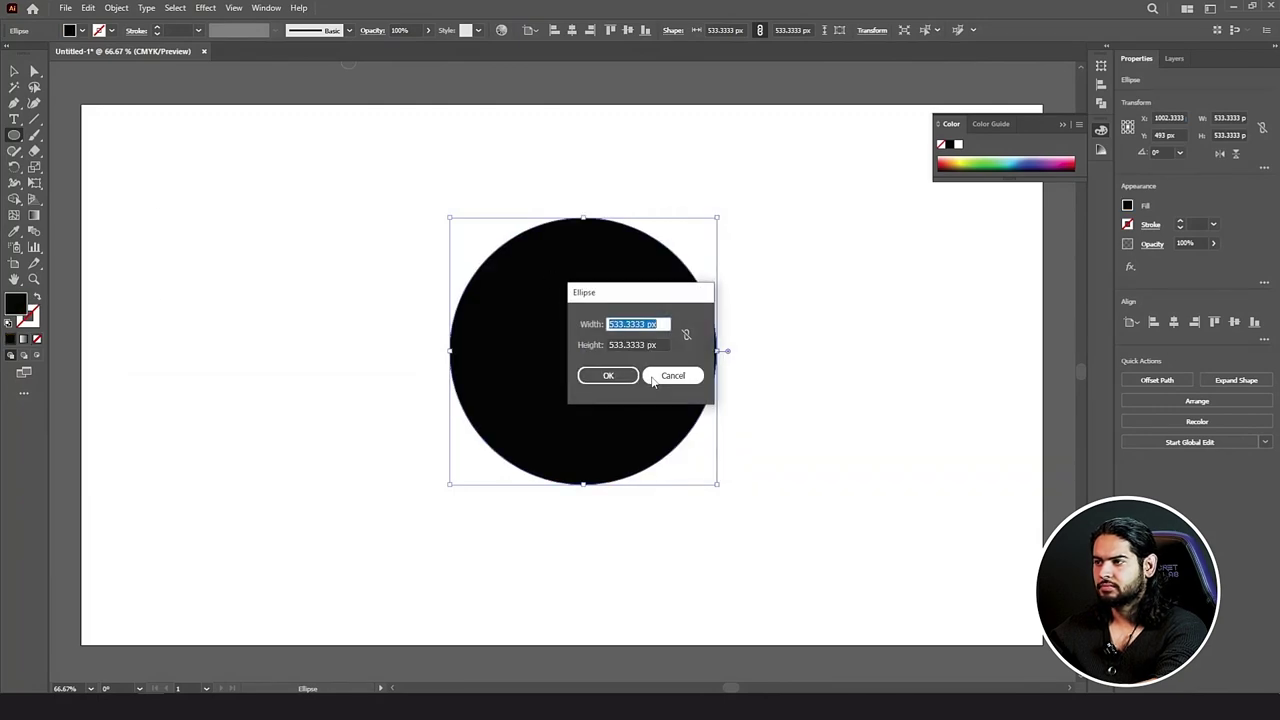
{"action": "key", "text": "Return"}
Step: Duplicate the black circle leftward into a row of progressively smaller copies, about 405, 296, 168 and 61 px wide
{"action": "key", "text": "v"}
{"action": "left_click_drag", "start_coordinate": [600, 305], "coordinate": [438, 298]}
{"action": "left_click_drag", "start_coordinate": [523, 249], "coordinate": [498, 278]}
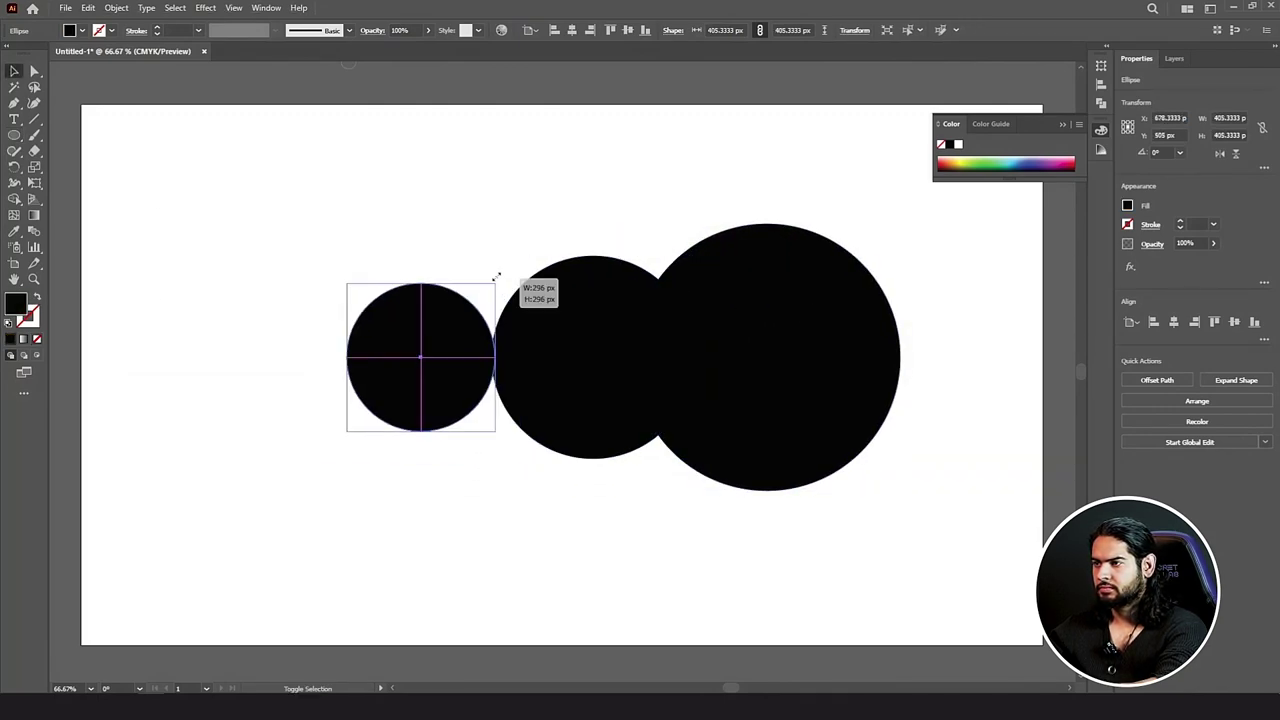
{"action": "left_click_drag", "start_coordinate": [440, 330], "coordinate": [294, 330]}
{"action": "left_click_drag", "start_coordinate": [349, 277], "coordinate": [318, 310]}
{"action": "left_click_drag", "start_coordinate": [310, 340], "coordinate": [176, 348]}
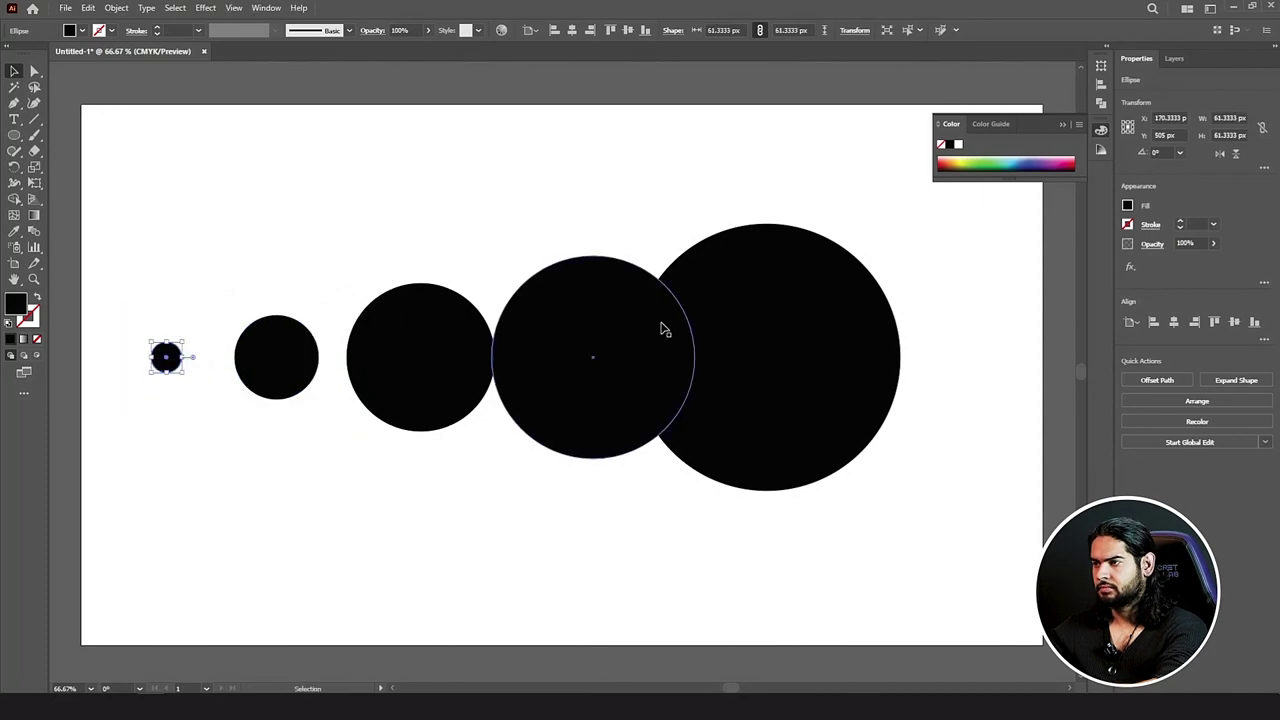
Step: Fill the second-largest circle and the 168 px circle with white
{"action": "left_click", "coordinate": [650, 330]}
{"action": "double_click", "coordinate": [16, 302]}
{"action": "key", "text": "Return"}
{"action": "double_click", "coordinate": [593, 264]}
{"action": "key", "text": "Escape"}
{"action": "double_click", "coordinate": [16, 302]}
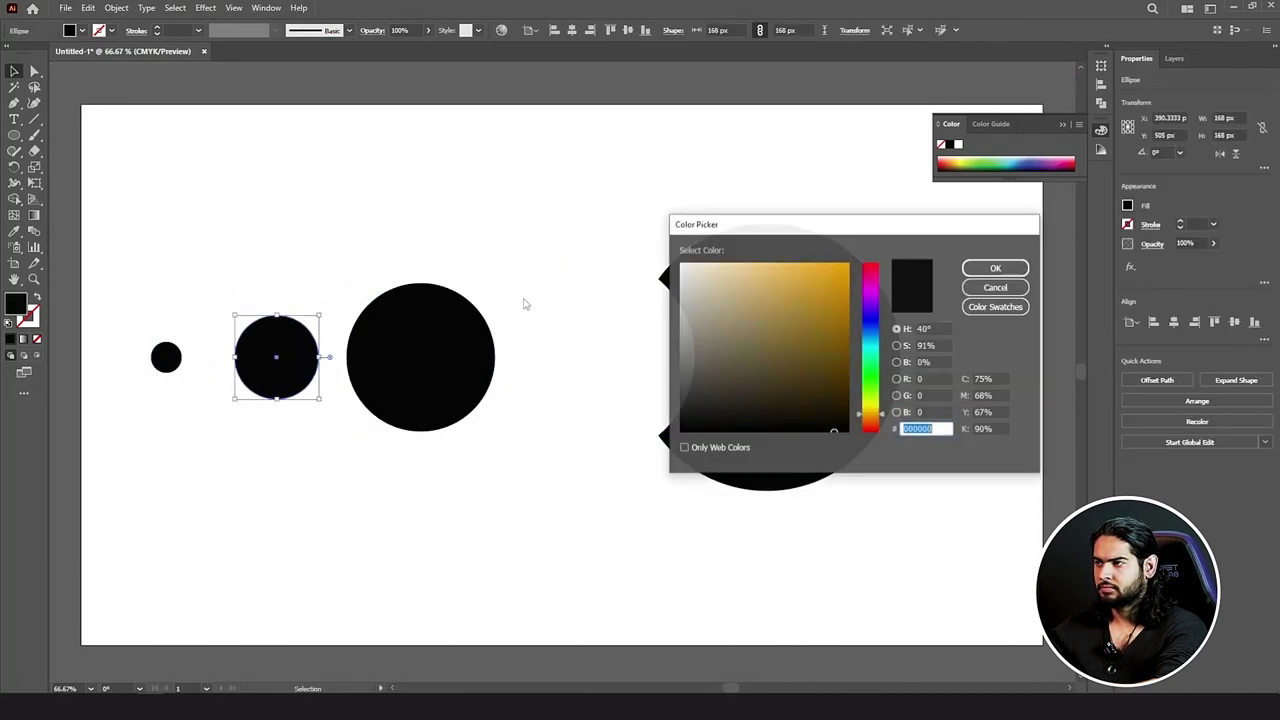
{"action": "key", "text": "Return"}
Step: Centre-align all five circles horizontally and vertically to form a concentric target, and position it near the artboard's centre
{"action": "key", "text": "ctrl+a"}
{"action": "left_click", "coordinate": [1174, 321]}
{"action": "left_click", "coordinate": [1234, 321]}
{"action": "left_click", "coordinate": [622, 207]}
{"action": "key", "text": "ctrl+a"}
{"action": "left_click_drag", "start_coordinate": [570, 300], "coordinate": [731, 300]}
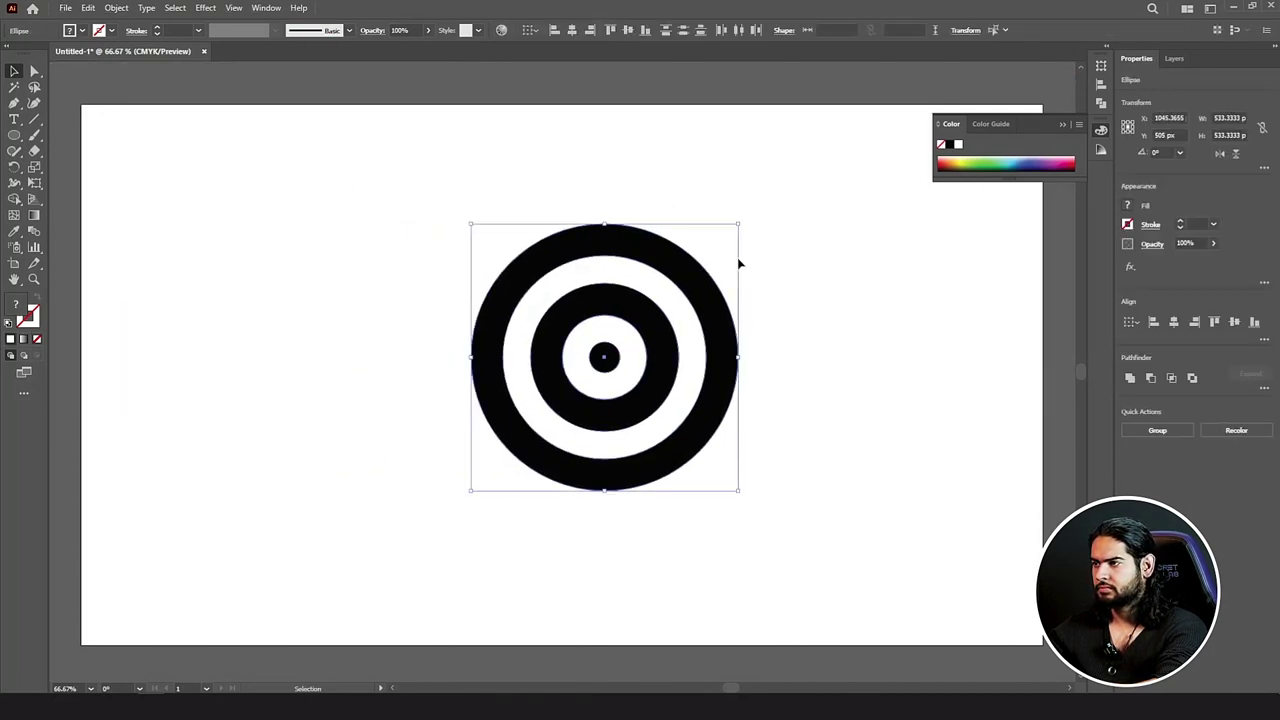
Step: Squeeze the target horizontally to about half its width, forming an upright ellipse, and deselect it
{"action": "mouse_move", "coordinate": [737, 357]}
{"action": "left_mouse_down"}
{"action": "mouse_move", "coordinate": [600, 363]}
{"action": "mouse_move", "coordinate": [294, 266]}
{"action": "left_mouse_up"}
{"action": "left_click", "coordinate": [34, 71]}
{"action": "left_click", "coordinate": [237, 294]}
Step: Paint three 6 pt red arrows from the left onto the target, the upper one slanting down and the others nearly horizontal
{"action": "key", "text": "b"}
{"action": "key", "text": "ctrl+z"}
{"action": "left_click_drag", "start_coordinate": [170, 190], "coordinate": [500, 343]}
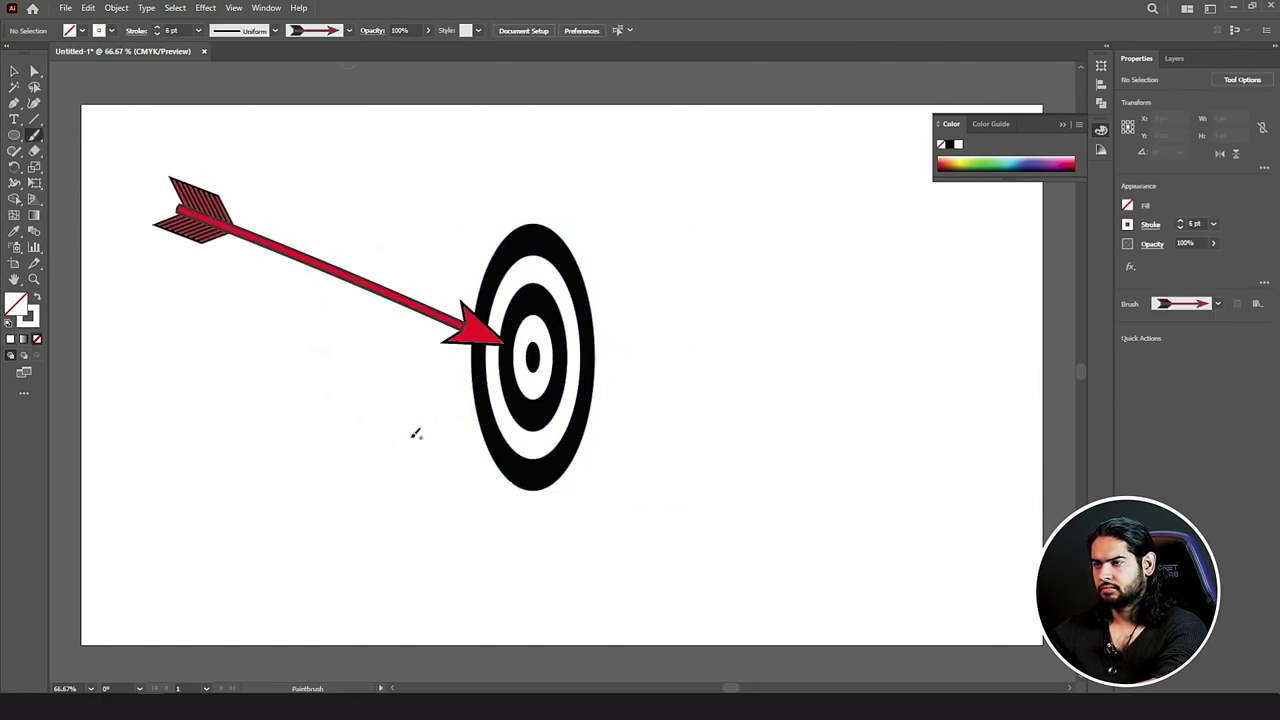
{"action": "left_click_drag", "start_coordinate": [180, 420], "coordinate": [517, 425]}
{"action": "scroll", "coordinate": [341, 375], "scroll_direction": "down", "scroll_amount": 2}
{"action": "left_click_drag", "start_coordinate": [263, 366], "coordinate": [449, 368]}
{"action": "scroll", "coordinate": [537, 325], "scroll_direction": "down", "scroll_amount": 2}
Step: Rotate the lowest arrow so it slants up to the target, and move the top arrow up and right
{"action": "key", "text": "v"}
{"action": "scroll", "coordinate": [537, 325], "scroll_direction": "up", "scroll_amount": 2}
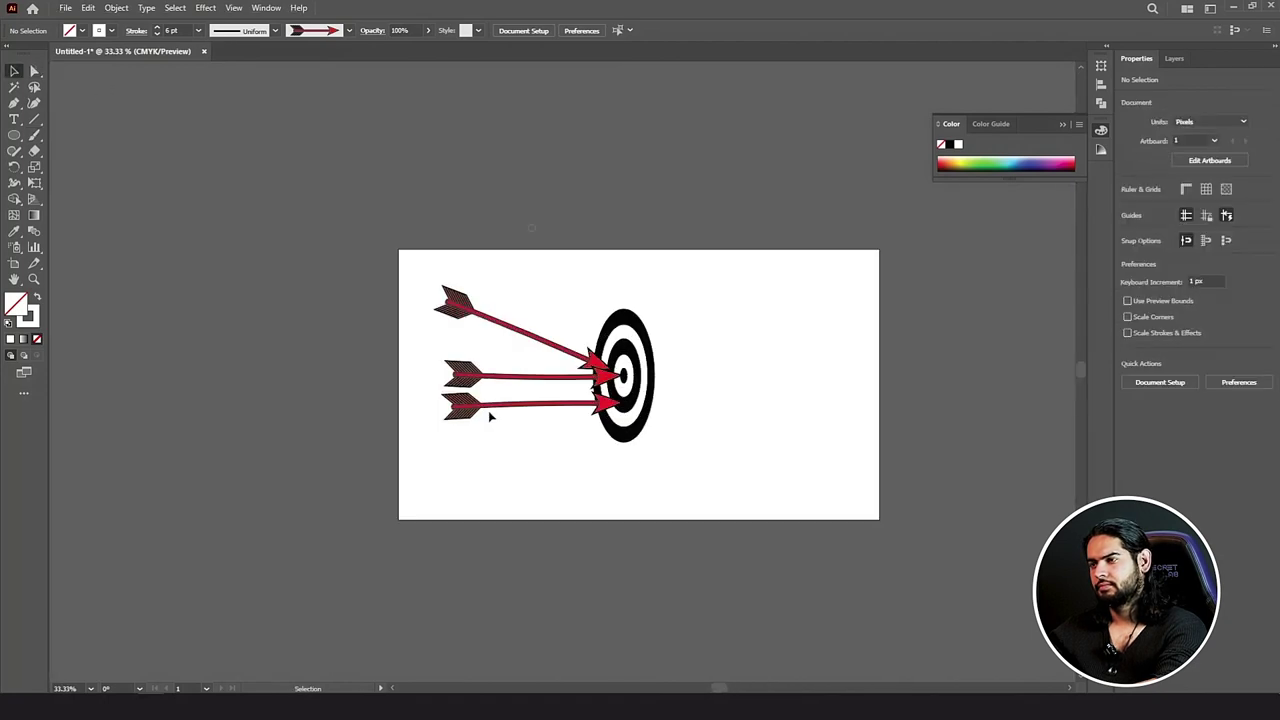
{"action": "left_click", "coordinate": [486, 414]}
{"action": "left_click_drag", "start_coordinate": [486, 414], "coordinate": [470, 430]}
{"action": "left_click", "coordinate": [557, 412]}
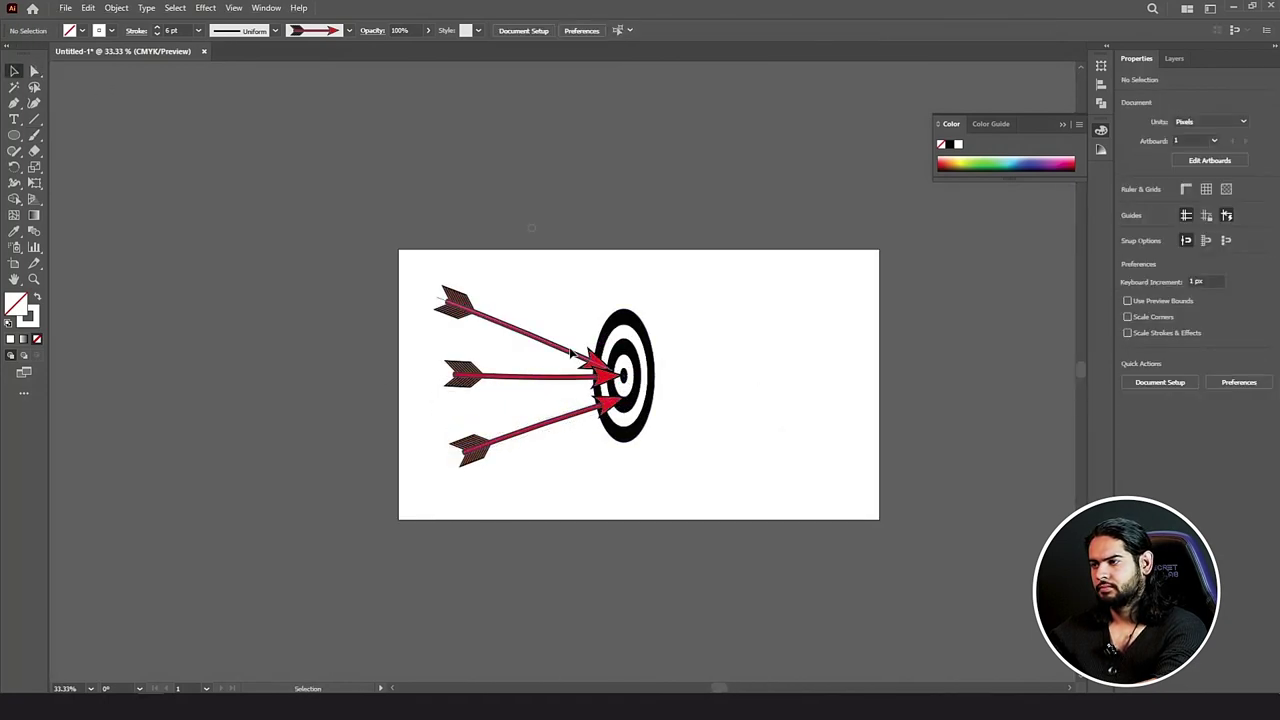
{"action": "left_click_drag", "start_coordinate": [592, 350], "coordinate": [630, 330]}
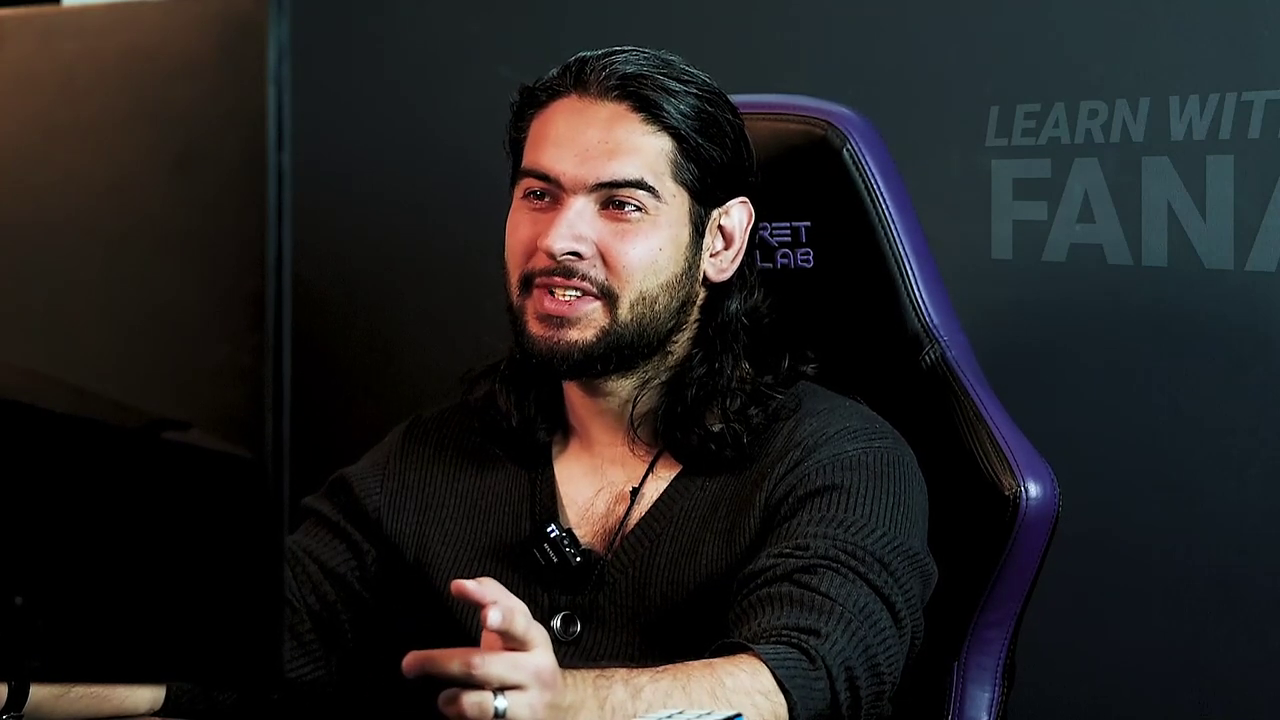
Step: Open the Brushes panel, dock it with the collapsed panels, and delete the red arrow brush from it
{"action": "left_click", "coordinate": [262, 9]}
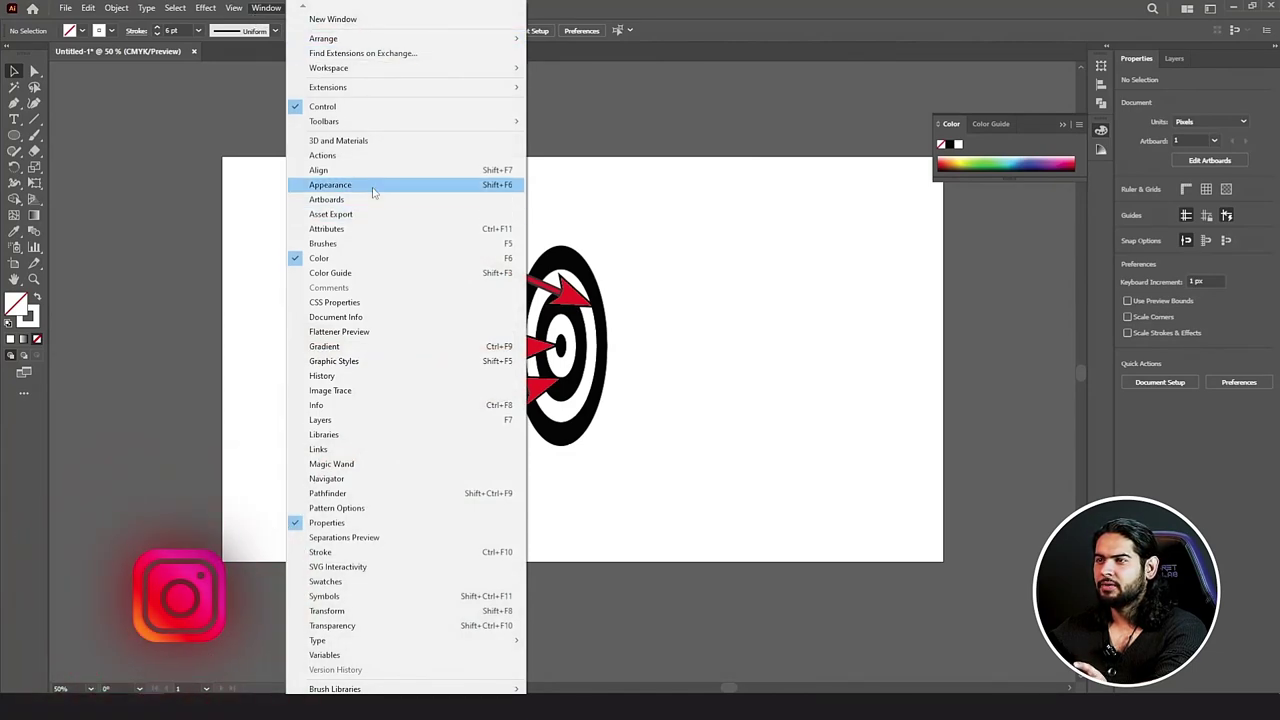
{"action": "left_click", "coordinate": [368, 244]}
{"action": "left_click_drag", "start_coordinate": [654, 143], "coordinate": [1100, 194]}
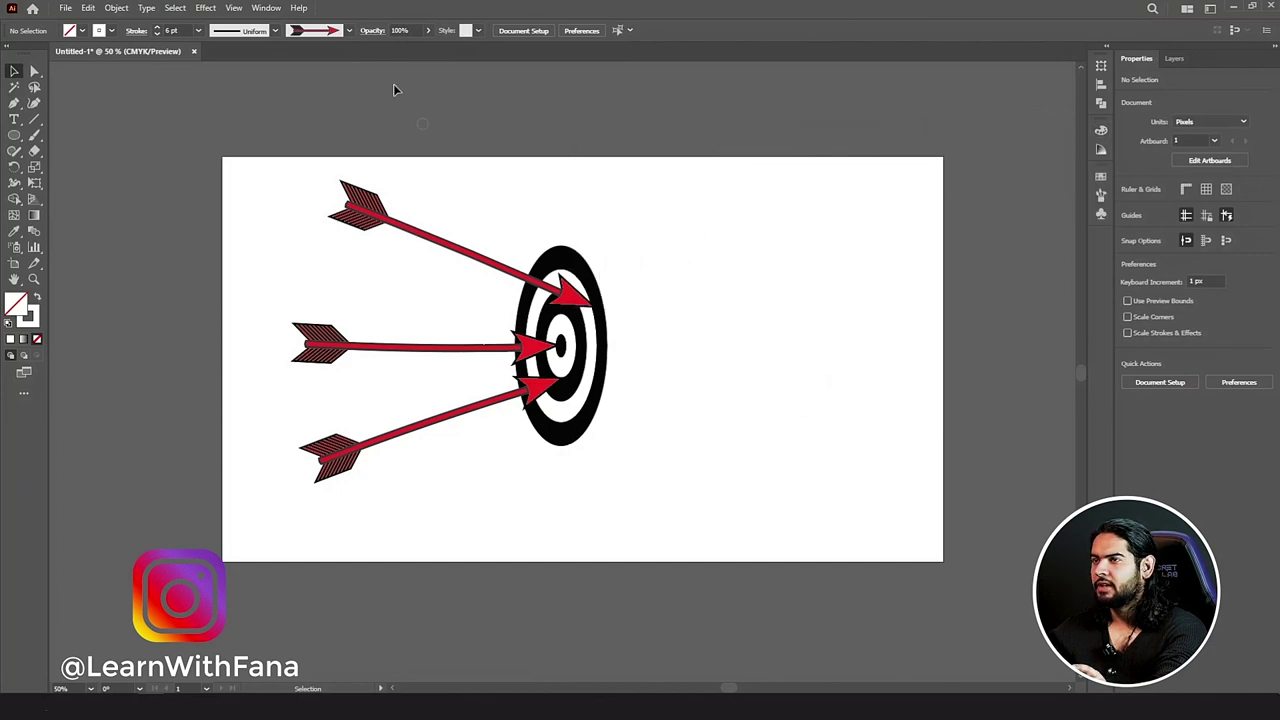
{"action": "left_click", "coordinate": [1101, 196]}
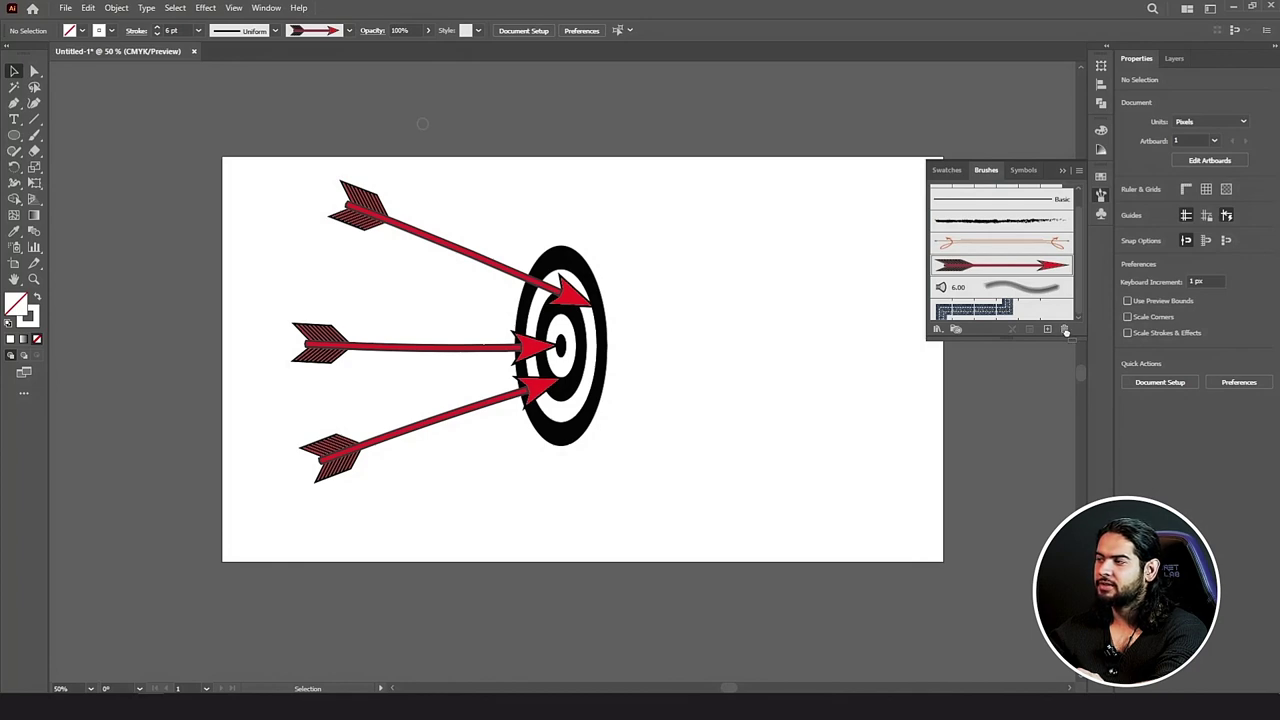
{"action": "left_click", "coordinate": [1065, 330]}
Step: Paint downward trial strokes beside the target with the 6.00 bristle brush
{"action": "left_click", "coordinate": [34, 135]}
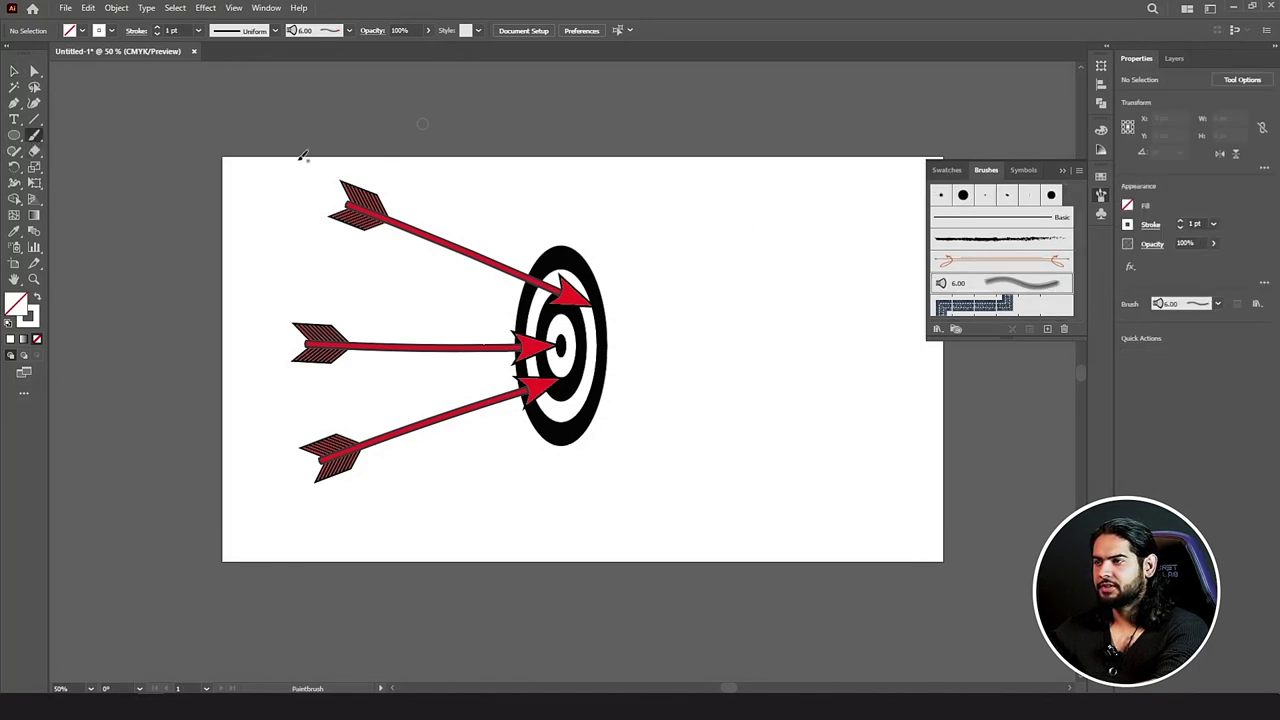
{"action": "mouse_move", "coordinate": [684, 220]}
{"action": "left_mouse_down"}
{"action": "mouse_move", "coordinate": [757, 377]}
{"action": "mouse_move", "coordinate": [644, 437]}
{"action": "mouse_move", "coordinate": [675, 440]}
{"action": "left_mouse_up"}
{"action": "mouse_move", "coordinate": [668, 262]}
{"action": "left_mouse_down"}
{"action": "mouse_move", "coordinate": [678, 388]}
{"action": "mouse_move", "coordinate": [696, 366]}
{"action": "mouse_move", "coordinate": [744, 376]}
{"action": "mouse_move", "coordinate": [738, 489]}
{"action": "mouse_move", "coordinate": [856, 455]}
{"action": "mouse_move", "coordinate": [793, 460]}
{"action": "mouse_move", "coordinate": [749, 310]}
{"action": "mouse_move", "coordinate": [695, 280]}
{"action": "mouse_move", "coordinate": [719, 209]}
{"action": "mouse_move", "coordinate": [698, 194]}
{"action": "mouse_move", "coordinate": [801, 249]}
{"action": "mouse_move", "coordinate": [666, 429]}
{"action": "mouse_move", "coordinate": [666, 486]}
{"action": "mouse_move", "coordinate": [683, 490]}
{"action": "mouse_move", "coordinate": [642, 512]}
{"action": "left_mouse_up"}
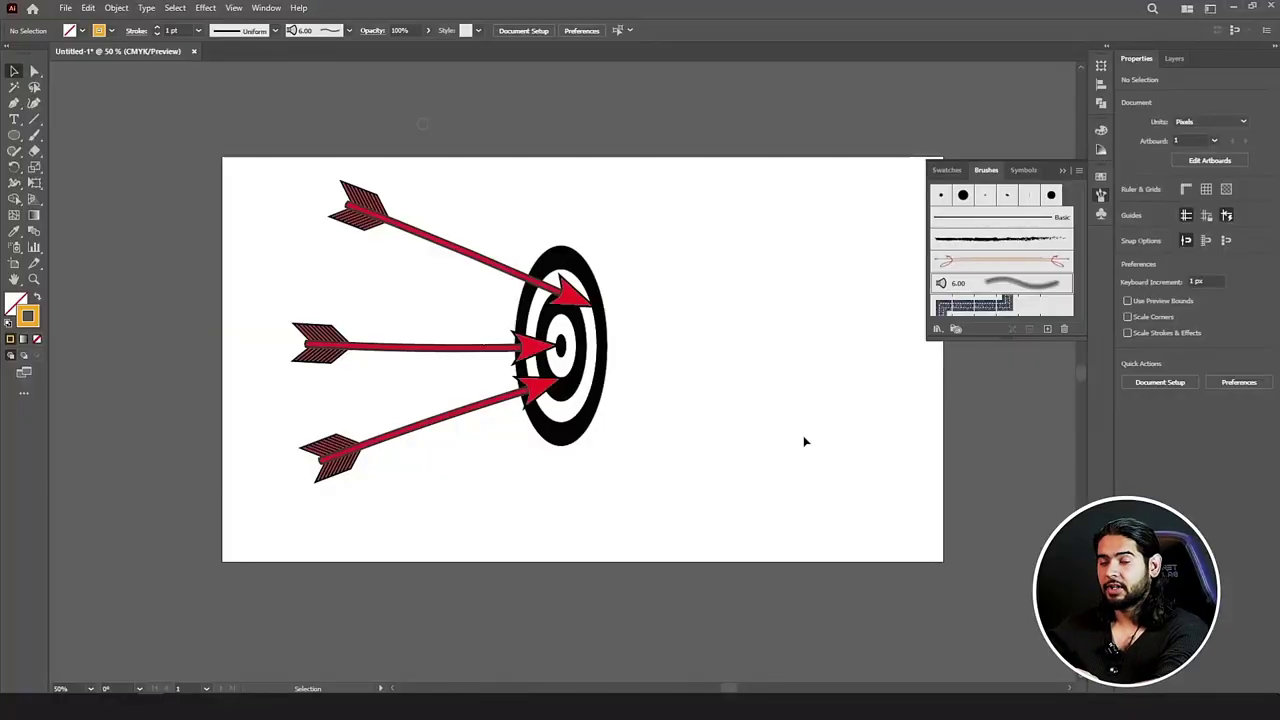
Step: Create a new calligraphic brush and name it My Cali
{"action": "left_click", "coordinate": [1047, 330]}
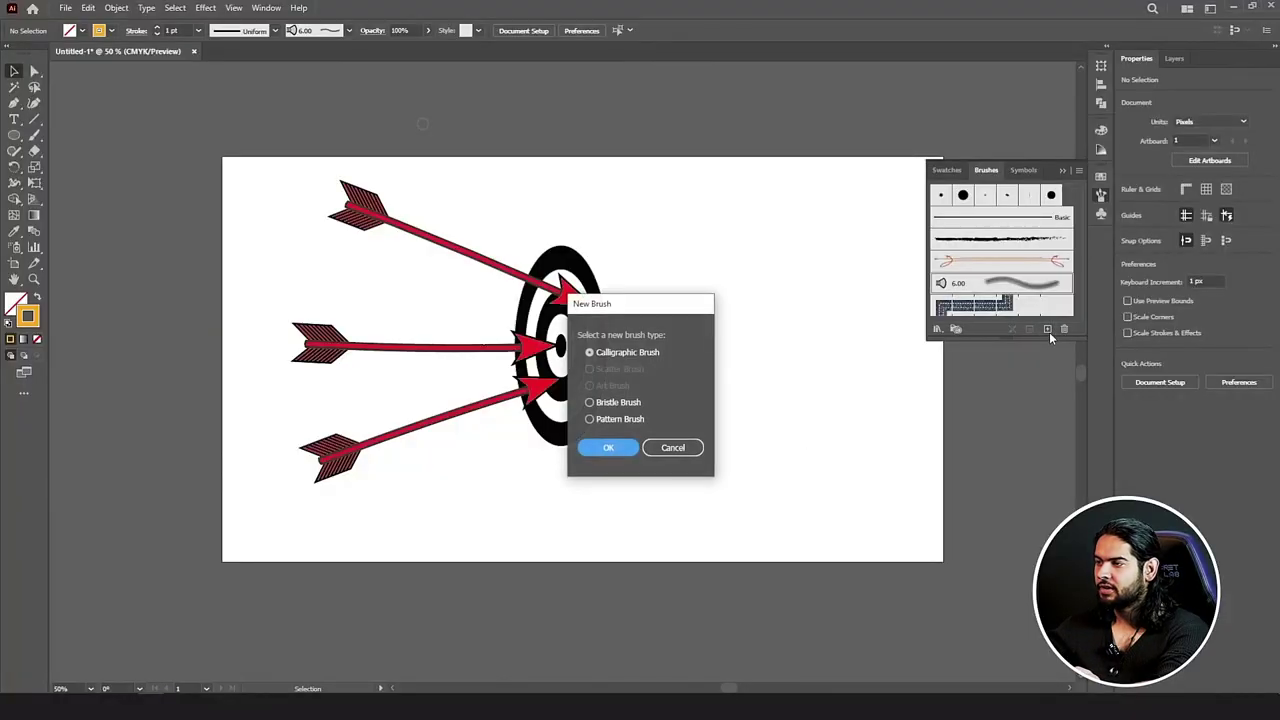
{"action": "left_click_drag", "start_coordinate": [636, 308], "coordinate": [810, 213]}
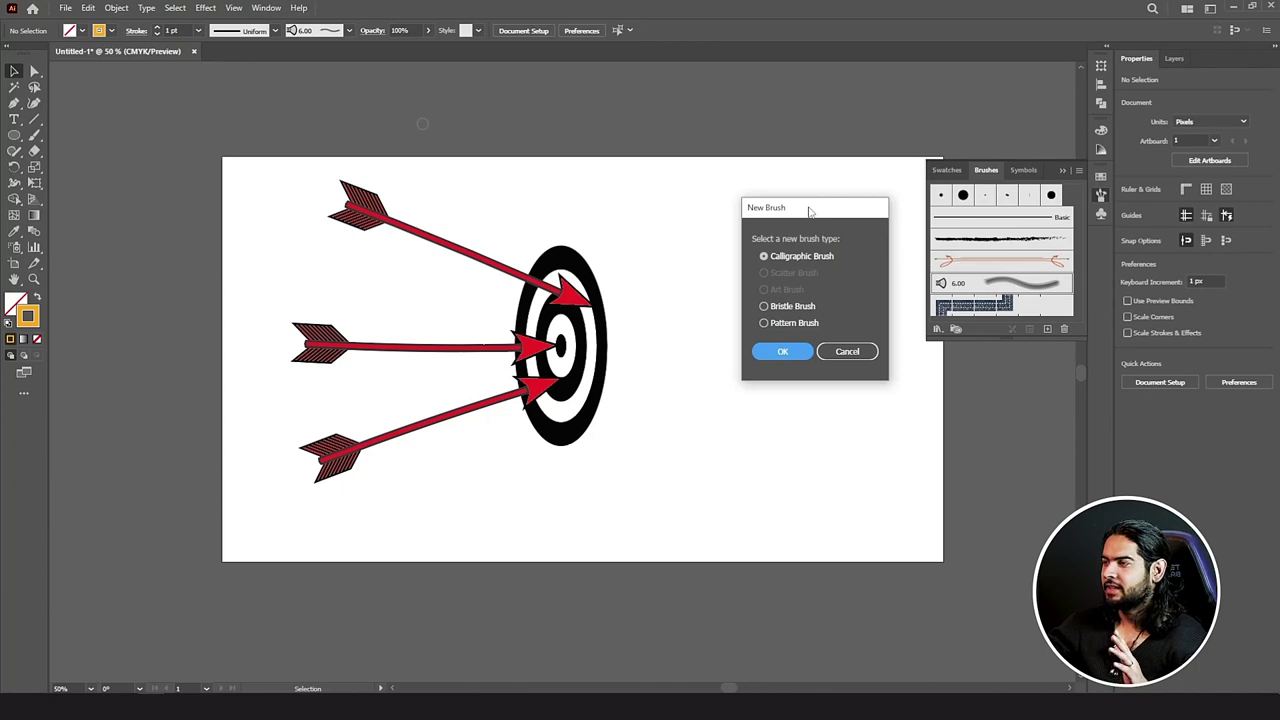
{"action": "left_click", "coordinate": [783, 351]}
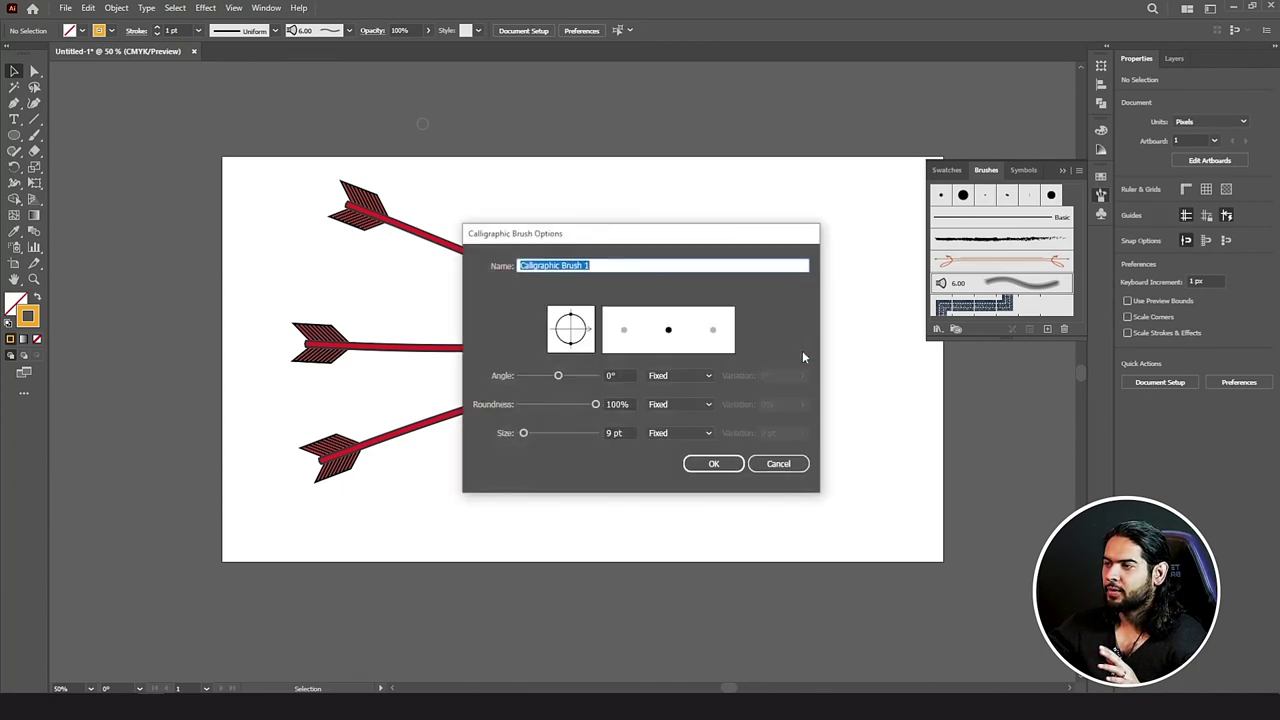
{"action": "mouse_move", "coordinate": [640, 230]}
{"action": "left_mouse_down"}
{"action": "mouse_move", "coordinate": [563, 237]}
{"action": "mouse_move", "coordinate": [481, 165]}
{"action": "mouse_move", "coordinate": [341, 158]}
{"action": "left_mouse_up"}
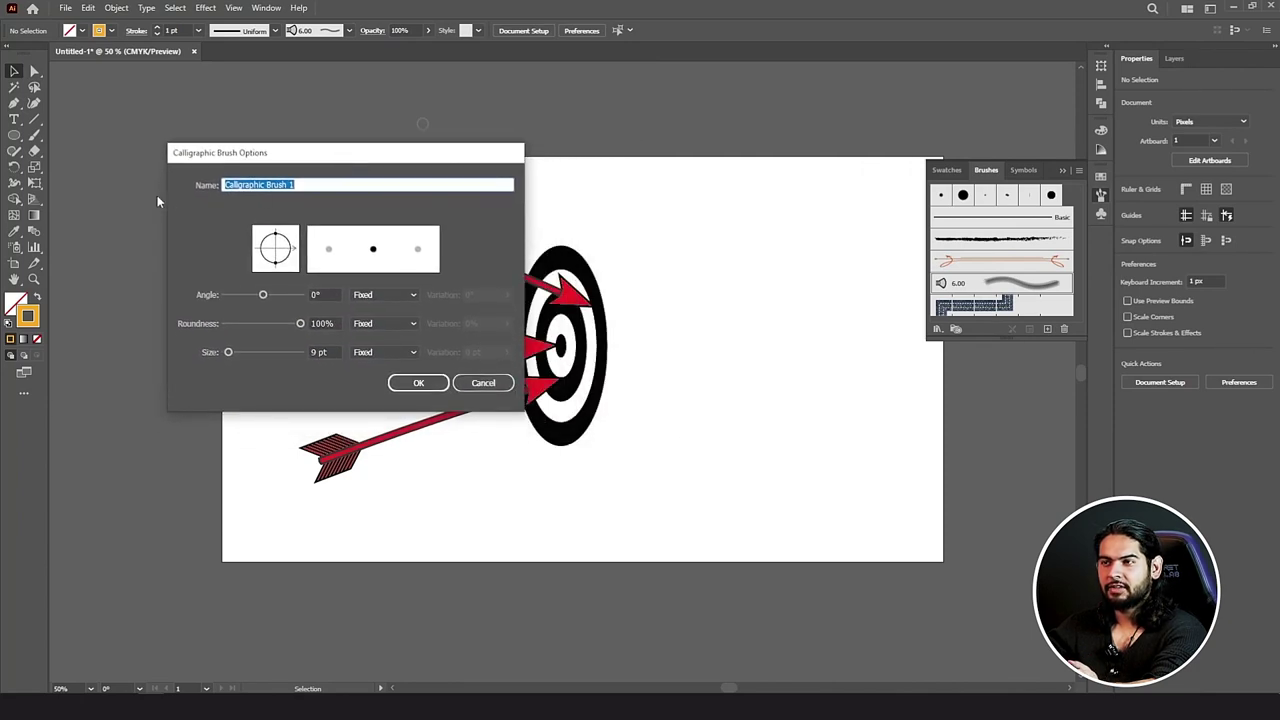
{"action": "type", "text": "My "}
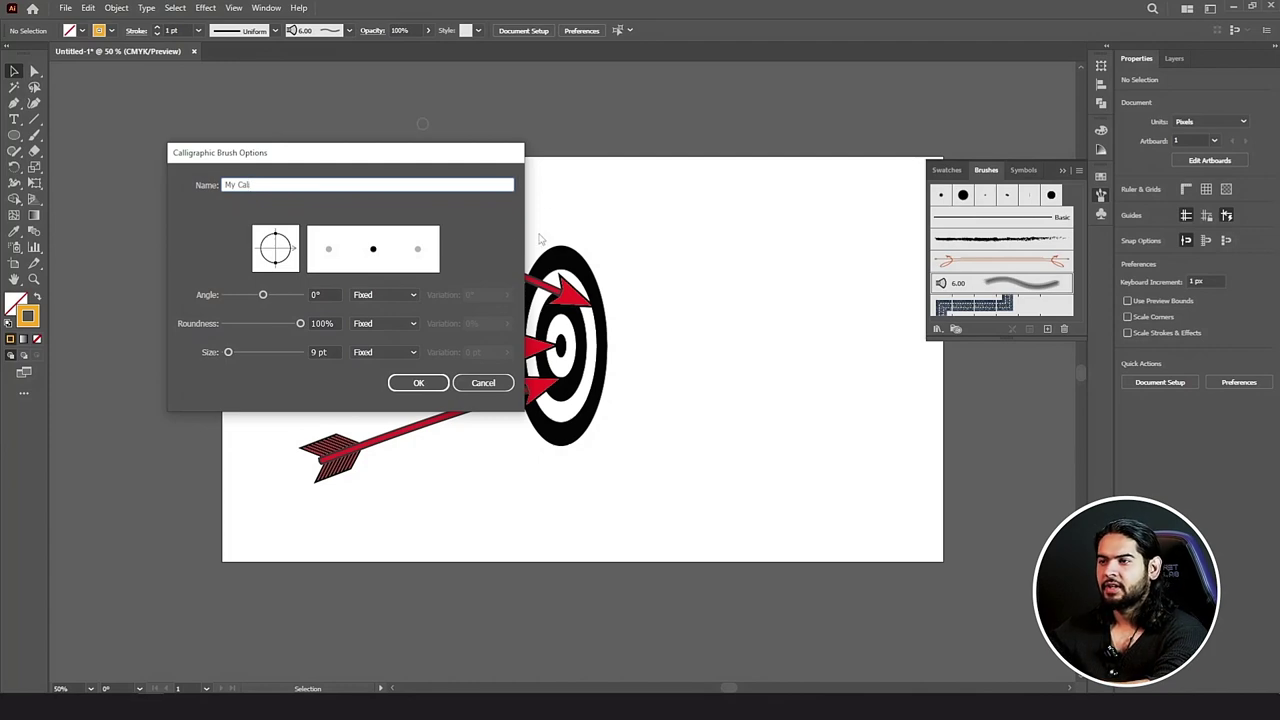
{"action": "type", "text": "Cali"}
Step: Set the calligraphic brush to a 63° angle, 15% roundness and 53 pt size, and save it
{"action": "left_click_drag", "start_coordinate": [296, 248], "coordinate": [296, 246]}
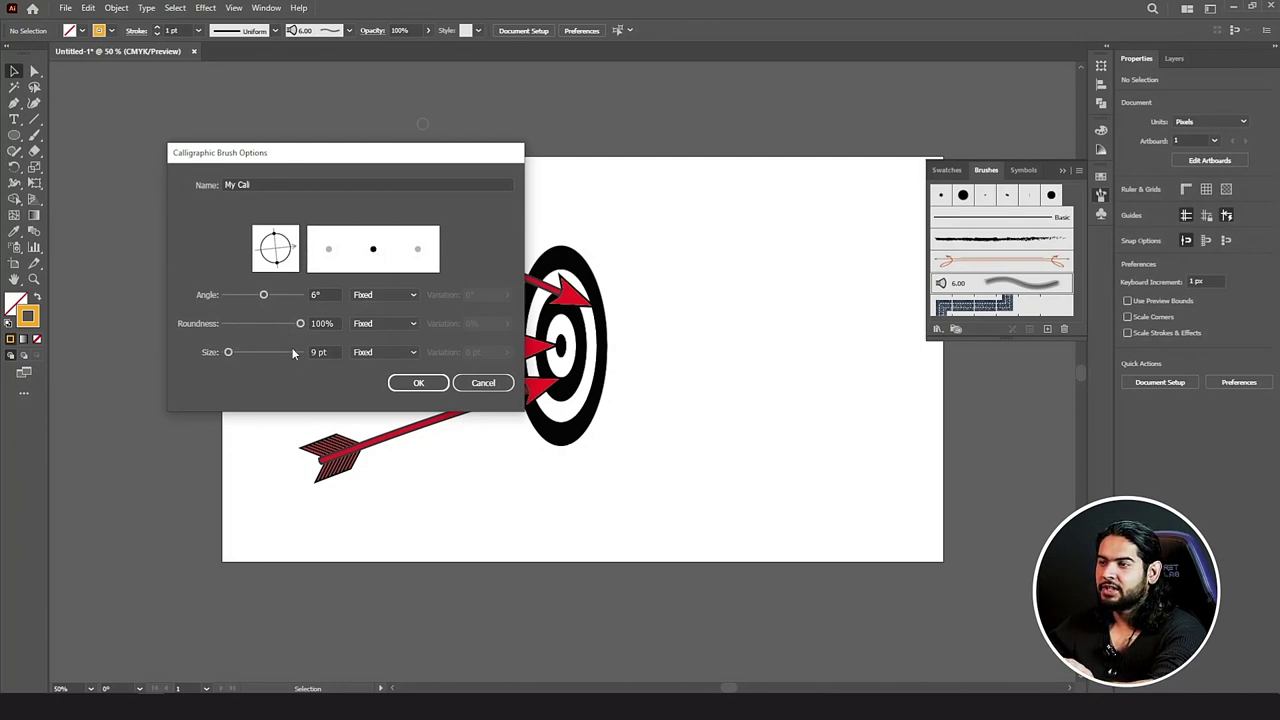
{"action": "mouse_move", "coordinate": [238, 359]}
{"action": "left_mouse_down"}
{"action": "mouse_move", "coordinate": [276, 327]}
{"action": "mouse_move", "coordinate": [234, 330]}
{"action": "mouse_move", "coordinate": [262, 300]}
{"action": "mouse_move", "coordinate": [237, 300]}
{"action": "mouse_move", "coordinate": [272, 298]}
{"action": "left_mouse_up"}
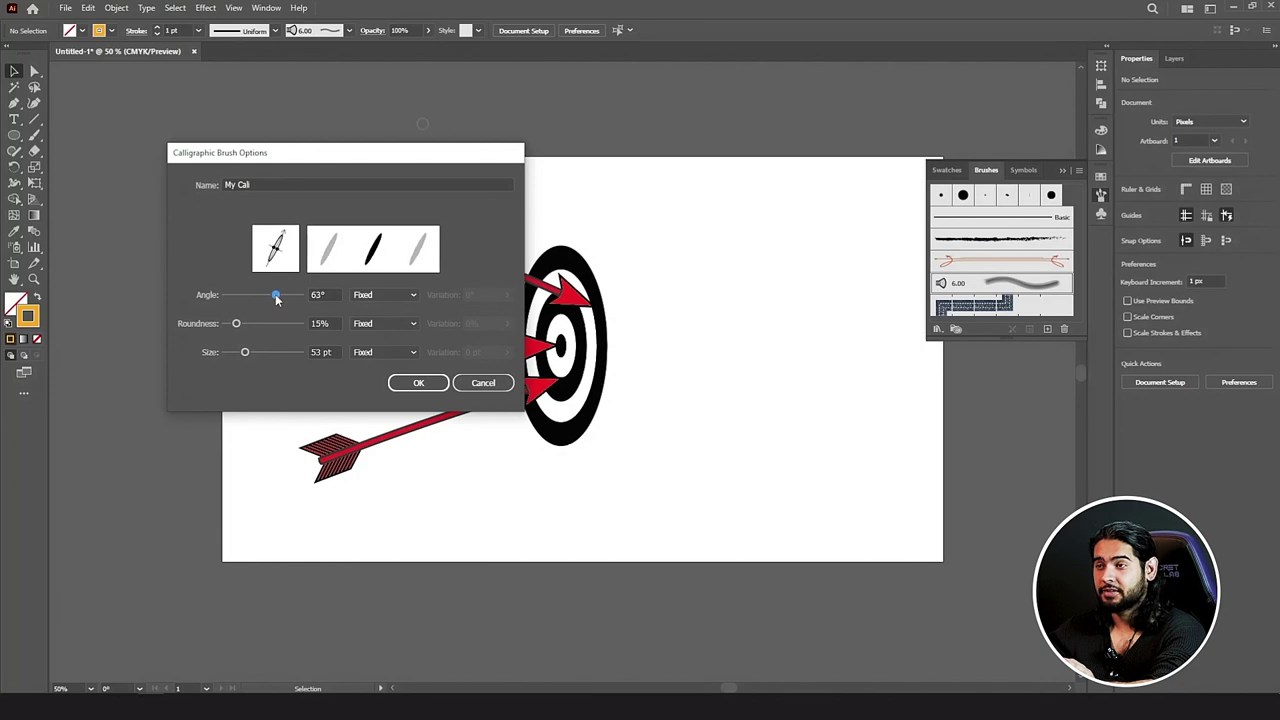
{"action": "left_click", "coordinate": [418, 383]}
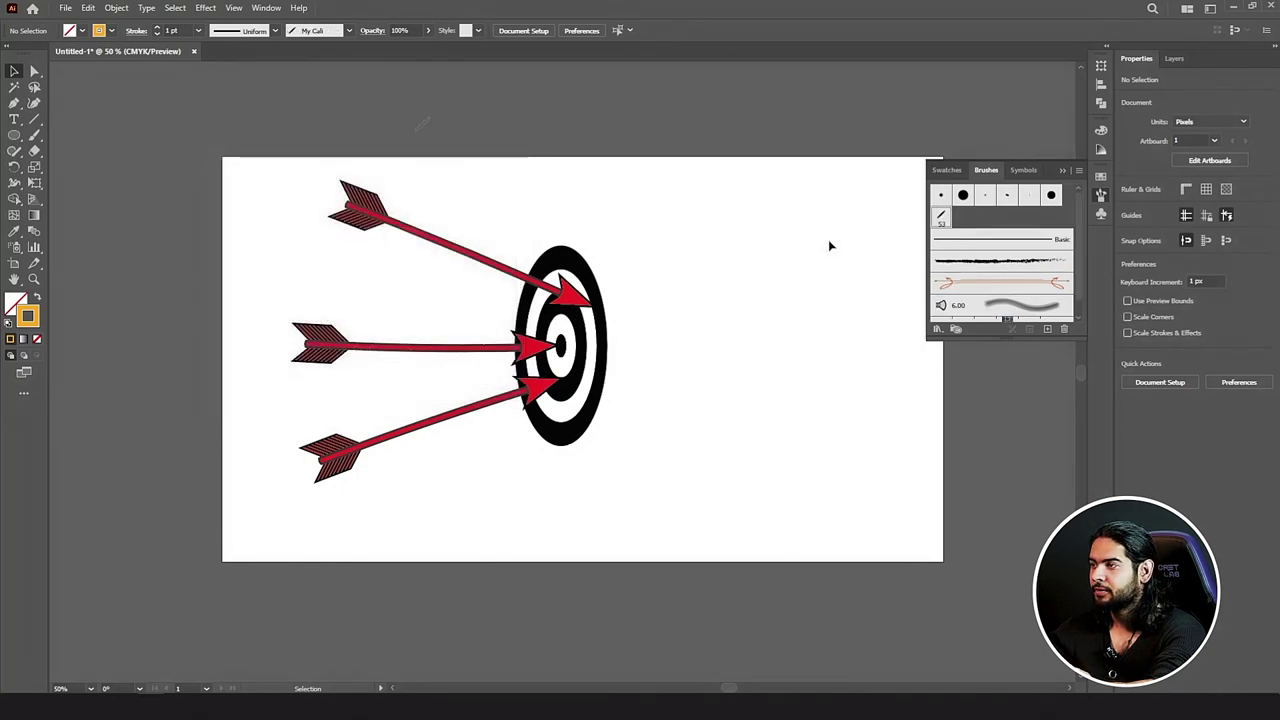
Step: Paint a yellow calligraphic letter A in three strokes beside the target using the My Cali brush
{"action": "left_click", "coordinate": [34, 135]}
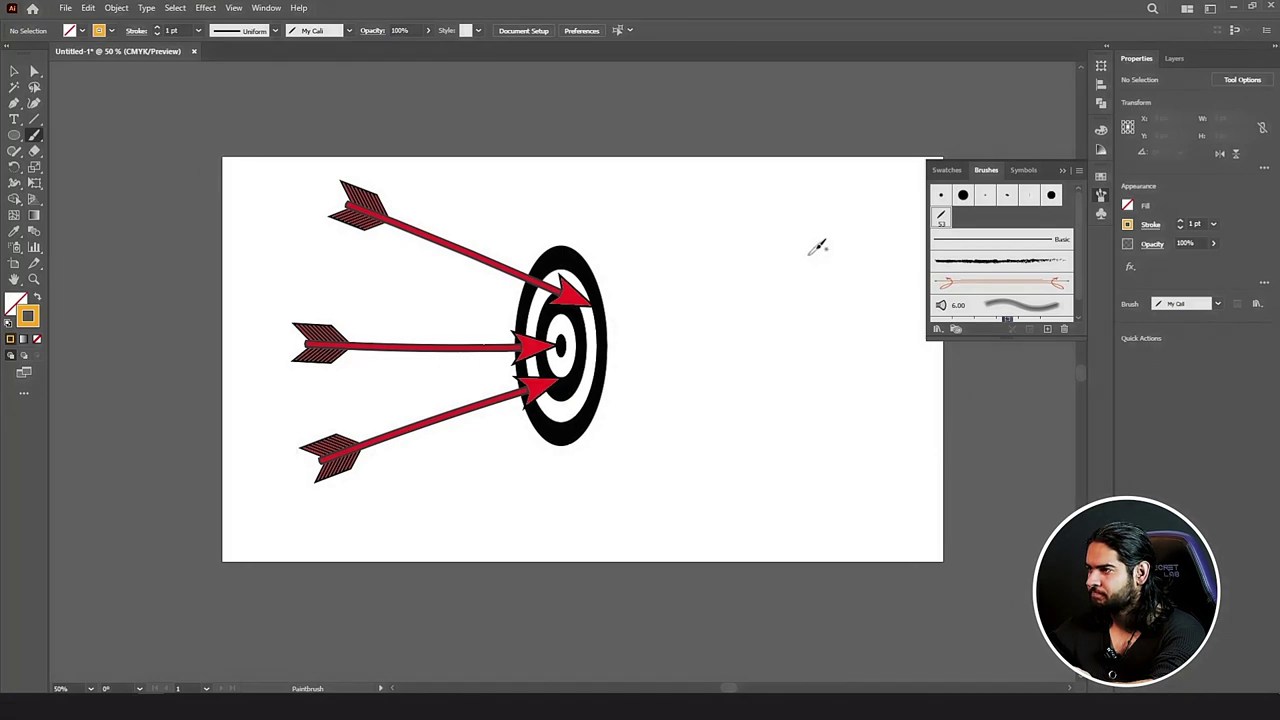
{"action": "mouse_move", "coordinate": [816, 250]}
{"action": "left_mouse_down"}
{"action": "mouse_move", "coordinate": [817, 402]}
{"action": "mouse_move", "coordinate": [790, 455]}
{"action": "left_mouse_up"}
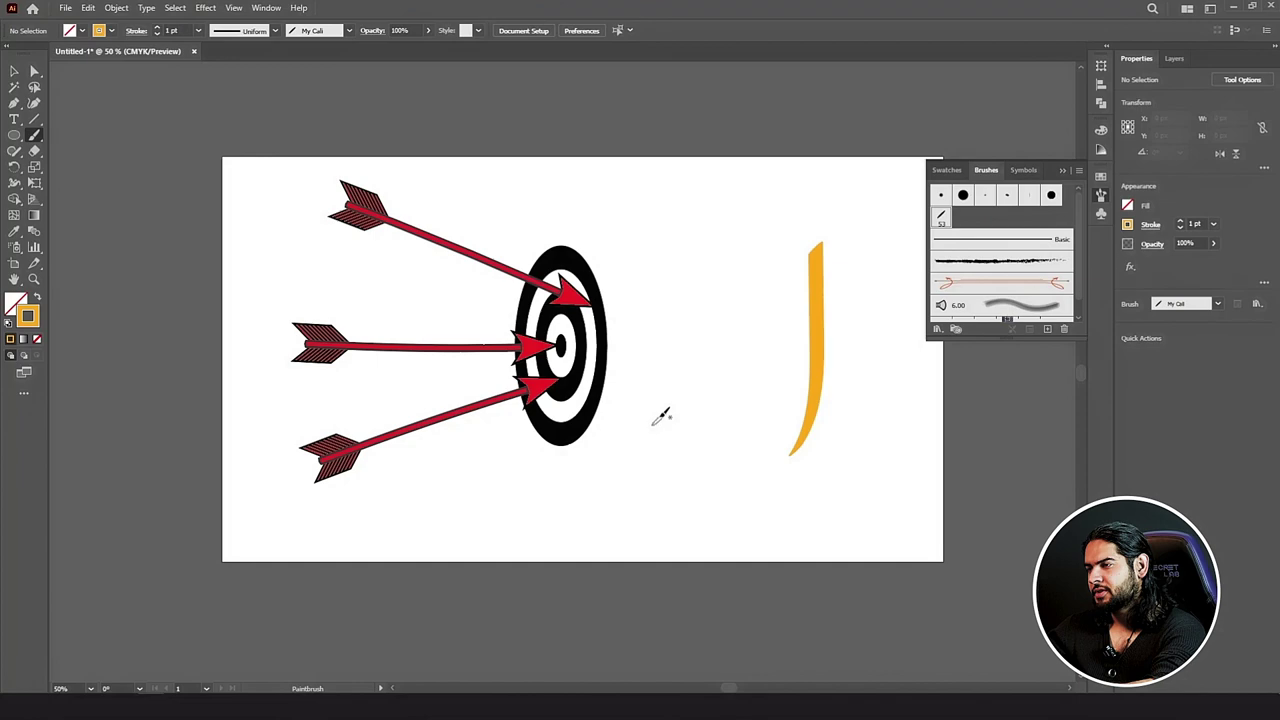
{"action": "mouse_move", "coordinate": [655, 402]}
{"action": "left_mouse_down"}
{"action": "mouse_move", "coordinate": [659, 439]}
{"action": "mouse_move", "coordinate": [723, 427]}
{"action": "mouse_move", "coordinate": [752, 397]}
{"action": "mouse_move", "coordinate": [818, 245]}
{"action": "left_mouse_up"}
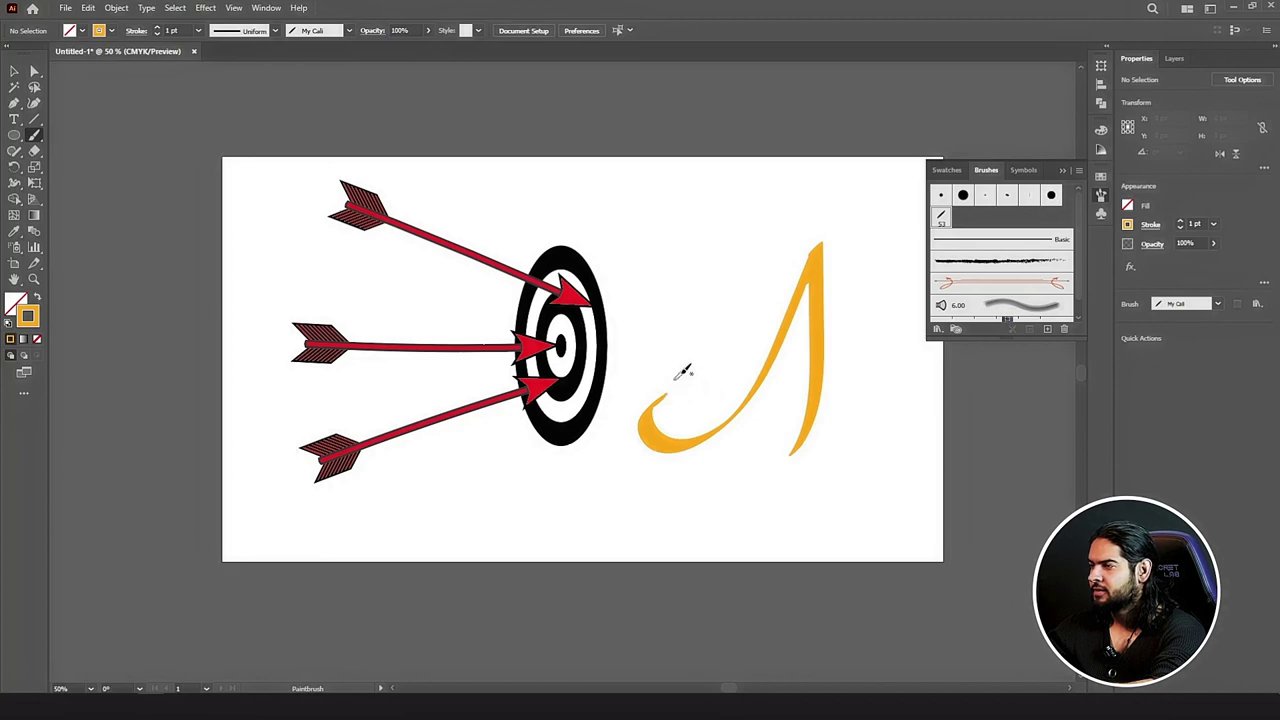
{"action": "mouse_move", "coordinate": [699, 336]}
{"action": "left_mouse_down"}
{"action": "mouse_move", "coordinate": [755, 352]}
{"action": "mouse_move", "coordinate": [789, 390]}
{"action": "mouse_move", "coordinate": [799, 447]}
{"action": "left_mouse_up"}
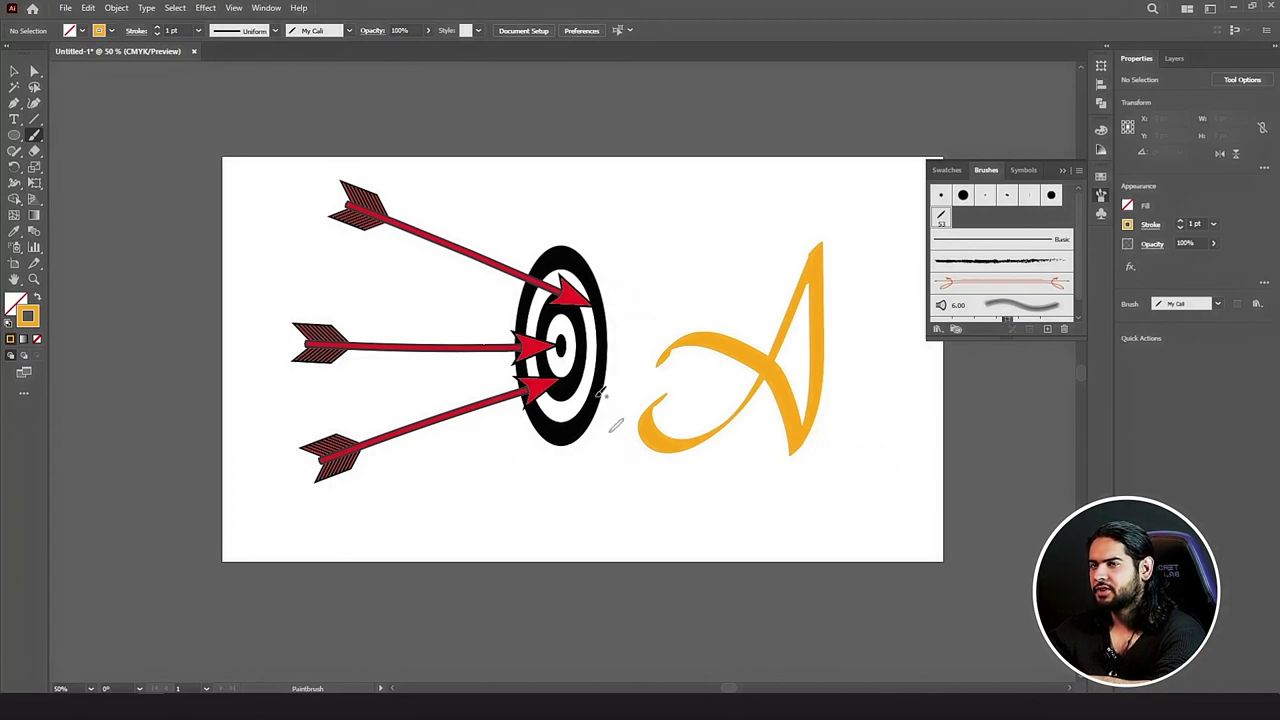
Step: Delete all the artwork on the artboard and reactivate the Paintbrush tool
{"action": "left_click", "coordinate": [13, 75]}
{"action": "key", "text": "ctrl+a"}
{"action": "key", "text": "Delete"}
{"action": "key", "text": "b"}
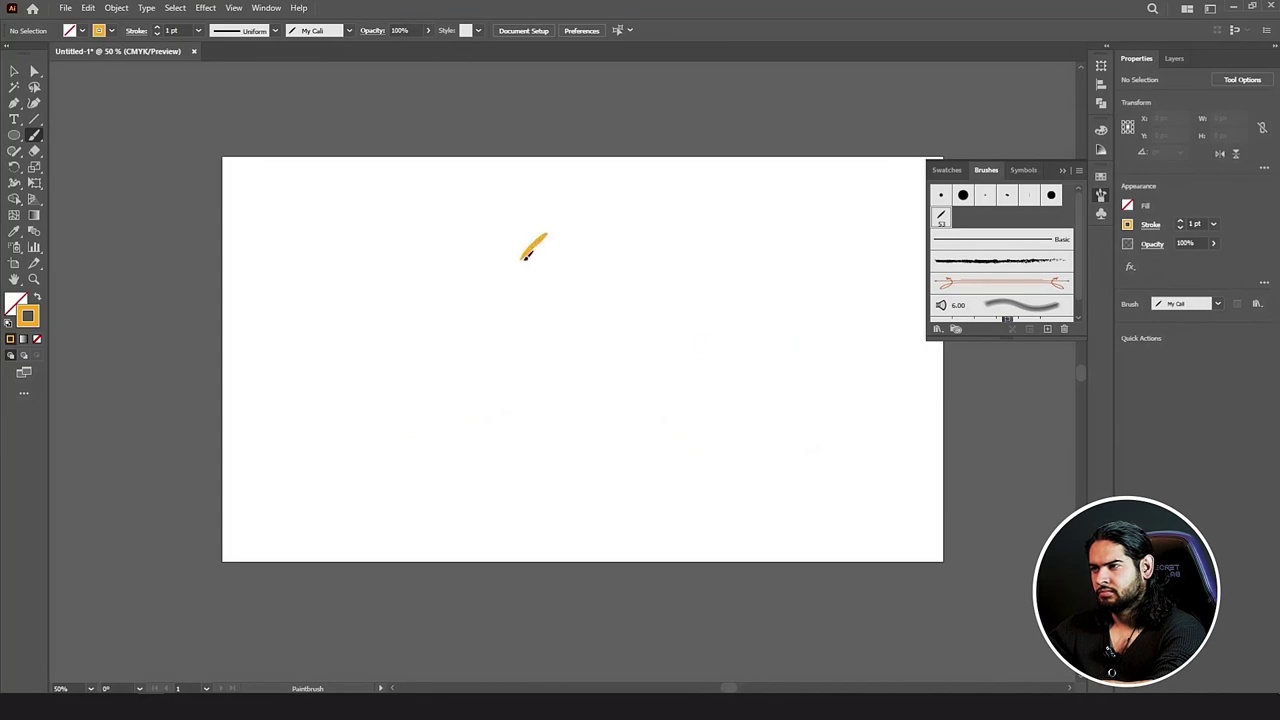
Step: Paint a yellow calligraphic letter F in three strokes and a looping swash beside it with the My Cali brush
{"action": "mouse_move", "coordinate": [526, 256]}
{"action": "left_mouse_down"}
{"action": "mouse_move", "coordinate": [493, 327]}
{"action": "mouse_move", "coordinate": [444, 387]}
{"action": "mouse_move", "coordinate": [409, 398]}
{"action": "mouse_move", "coordinate": [370, 388]}
{"action": "mouse_move", "coordinate": [355, 358]}
{"action": "mouse_move", "coordinate": [363, 325]}
{"action": "mouse_move", "coordinate": [379, 305]}
{"action": "mouse_move", "coordinate": [428, 336]}
{"action": "left_mouse_up"}
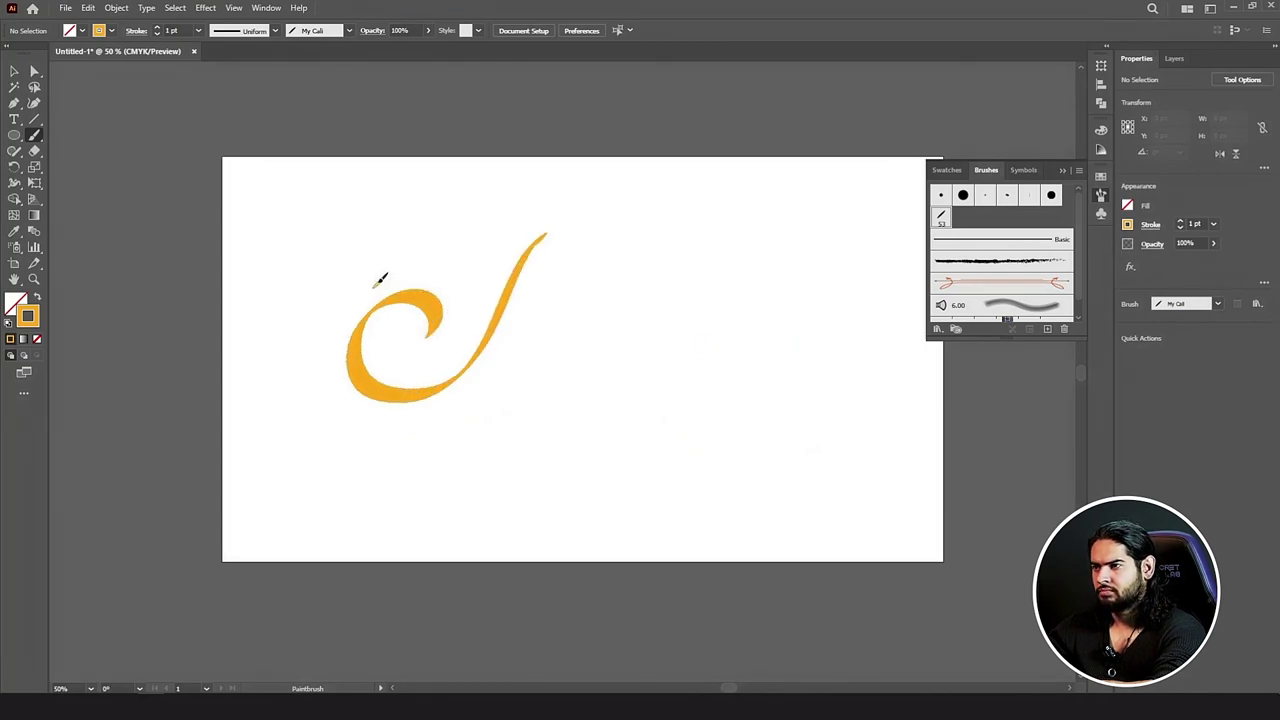
{"action": "mouse_move", "coordinate": [381, 279]}
{"action": "left_mouse_down"}
{"action": "mouse_move", "coordinate": [389, 213]}
{"action": "mouse_move", "coordinate": [444, 201]}
{"action": "mouse_move", "coordinate": [615, 219]}
{"action": "mouse_move", "coordinate": [693, 182]}
{"action": "left_mouse_up"}
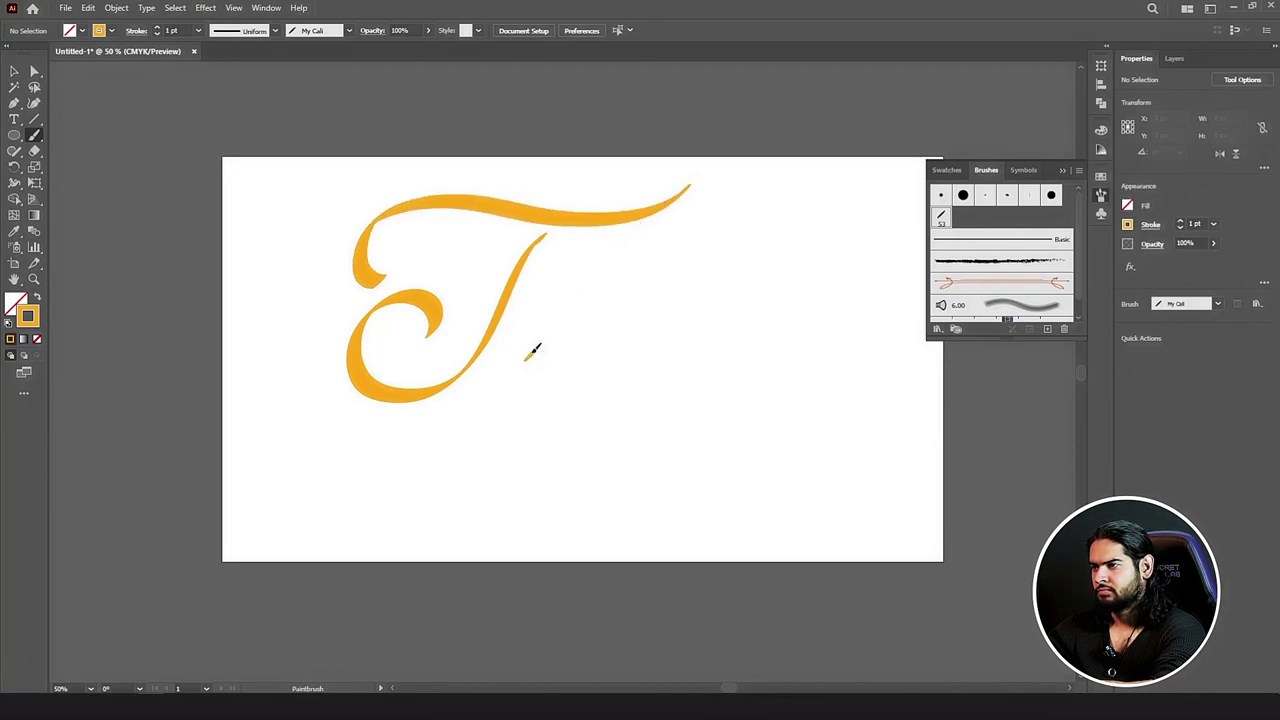
{"action": "mouse_move", "coordinate": [526, 356]}
{"action": "left_mouse_down"}
{"action": "mouse_move", "coordinate": [544, 310]}
{"action": "mouse_move", "coordinate": [479, 322]}
{"action": "mouse_move", "coordinate": [429, 374]}
{"action": "left_mouse_up"}
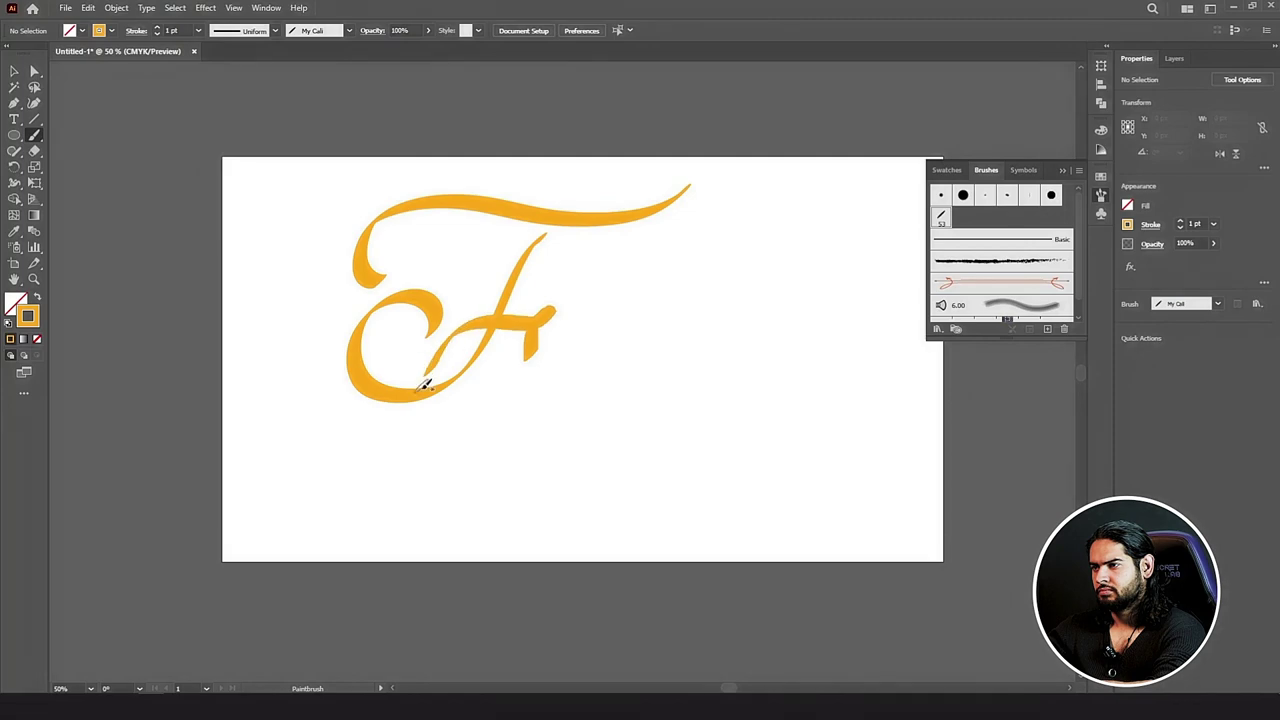
{"action": "mouse_move", "coordinate": [770, 243]}
{"action": "left_mouse_down"}
{"action": "mouse_move", "coordinate": [704, 288]}
{"action": "mouse_move", "coordinate": [688, 266]}
{"action": "mouse_move", "coordinate": [810, 270]}
{"action": "mouse_move", "coordinate": [825, 258]}
{"action": "mouse_move", "coordinate": [694, 334]}
{"action": "mouse_move", "coordinate": [660, 318]}
{"action": "mouse_move", "coordinate": [895, 312]}
{"action": "mouse_move", "coordinate": [831, 296]}
{"action": "mouse_move", "coordinate": [717, 397]}
{"action": "mouse_move", "coordinate": [694, 366]}
{"action": "mouse_move", "coordinate": [796, 396]}
{"action": "mouse_move", "coordinate": [729, 452]}
{"action": "left_mouse_up"}
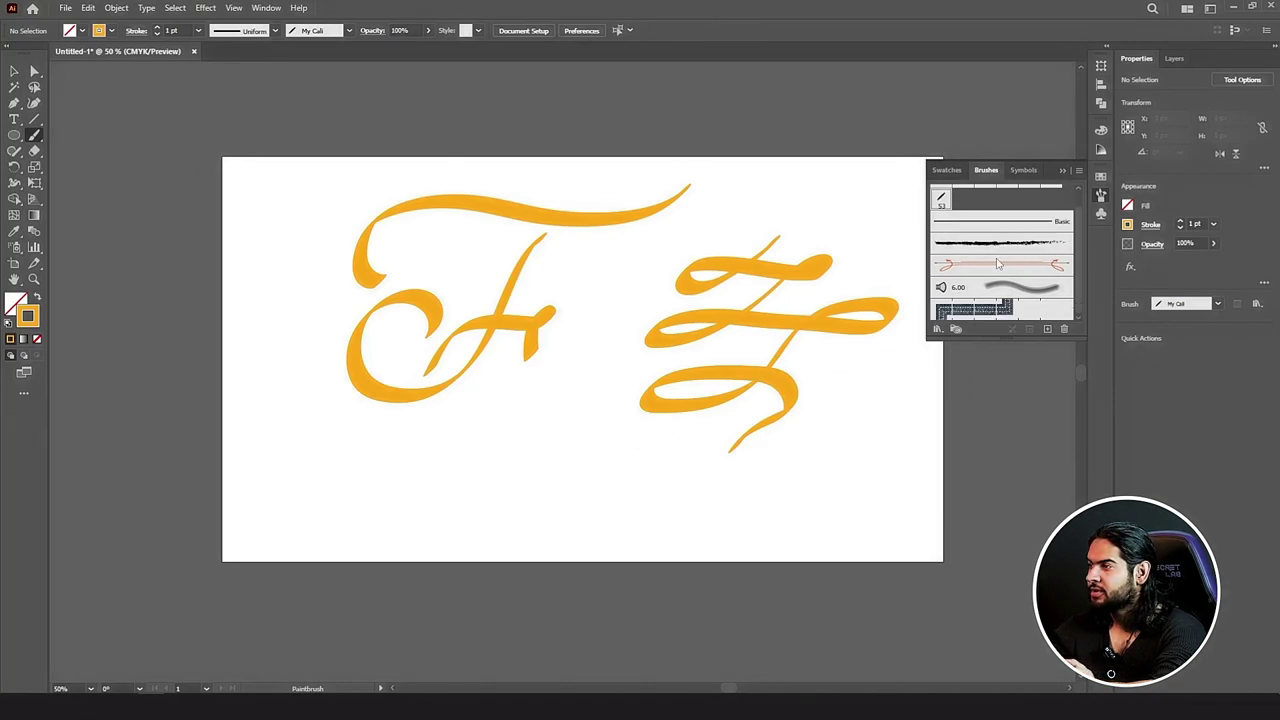
Step: Inspect the My Cali brush's calligraphic options and the choice of new brush types
{"action": "double_click", "coordinate": [941, 219]}
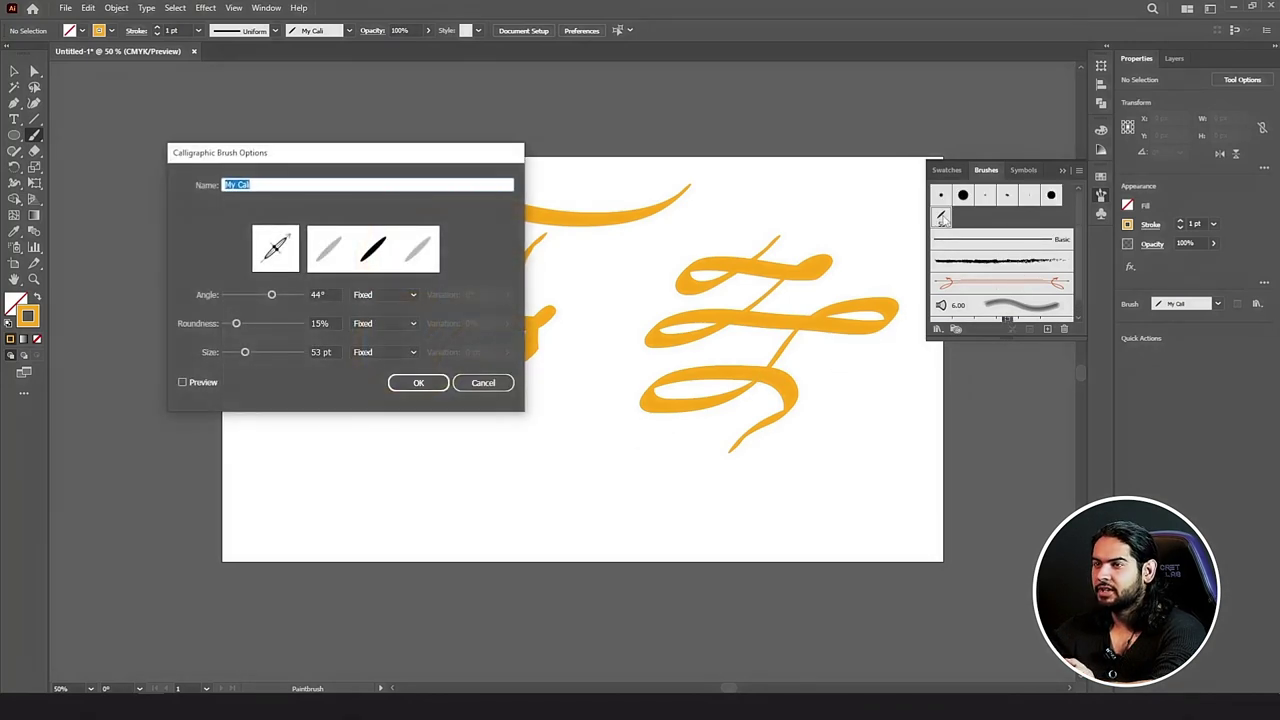
{"action": "left_click_drag", "start_coordinate": [263, 155], "coordinate": [197, 123]}
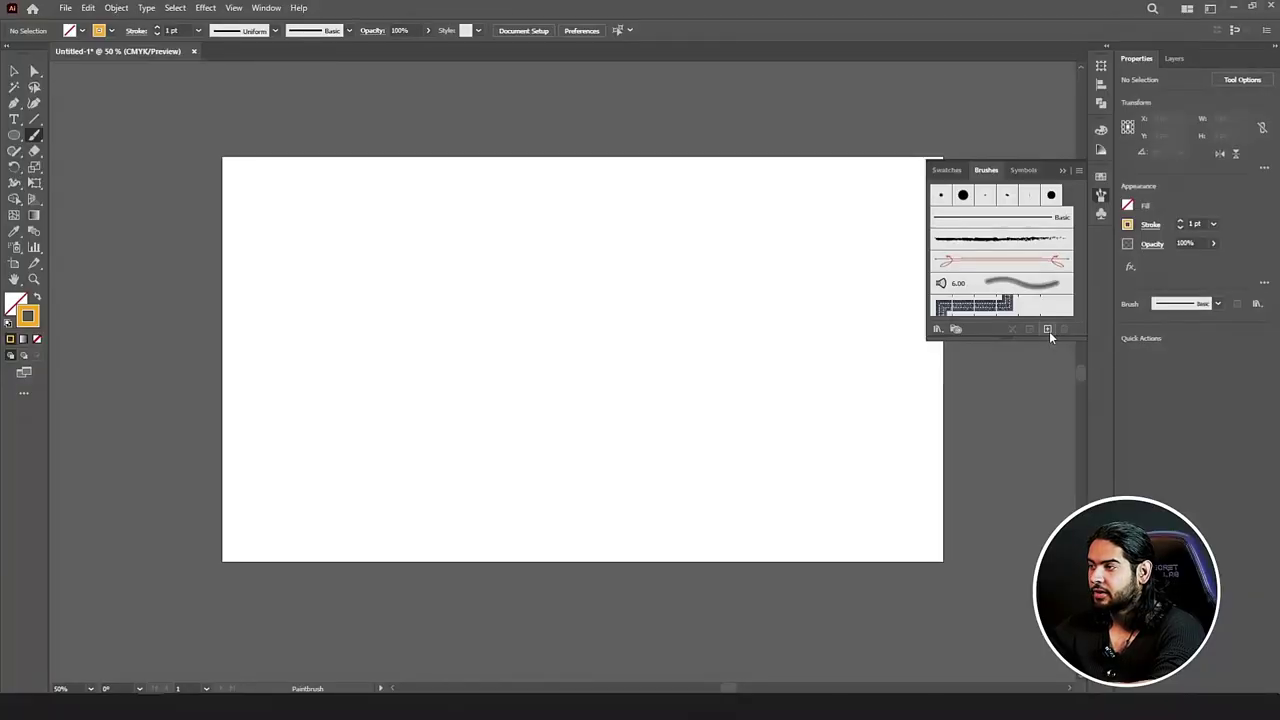
{"action": "left_click", "coordinate": [1048, 330]}
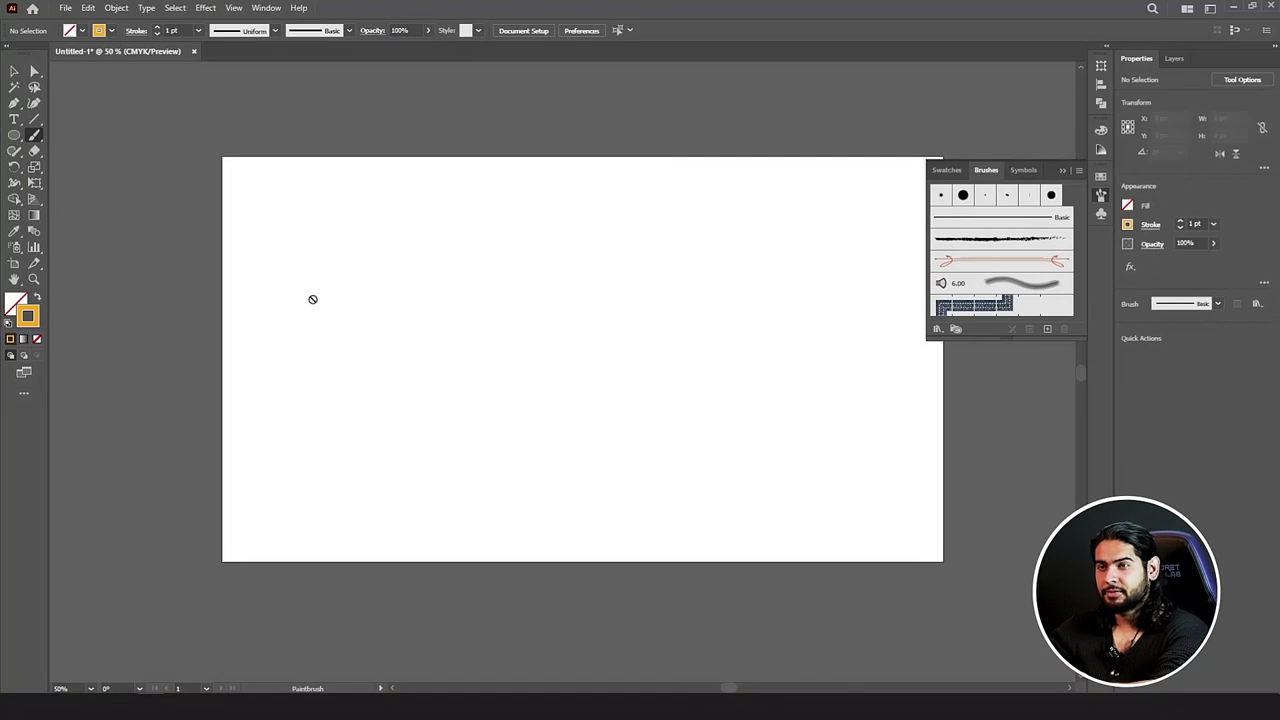
Step: Draw a square about 260 px wide near the middle of the artboard
{"action": "key", "text": "m"}
{"action": "left_click_drag", "start_coordinate": [517, 283], "coordinate": [618, 381]}
Step: Round the square's upper-right and lower-left corners by about 243 px into a leaf, and swap its fill and stroke colors
{"action": "key", "text": "a"}
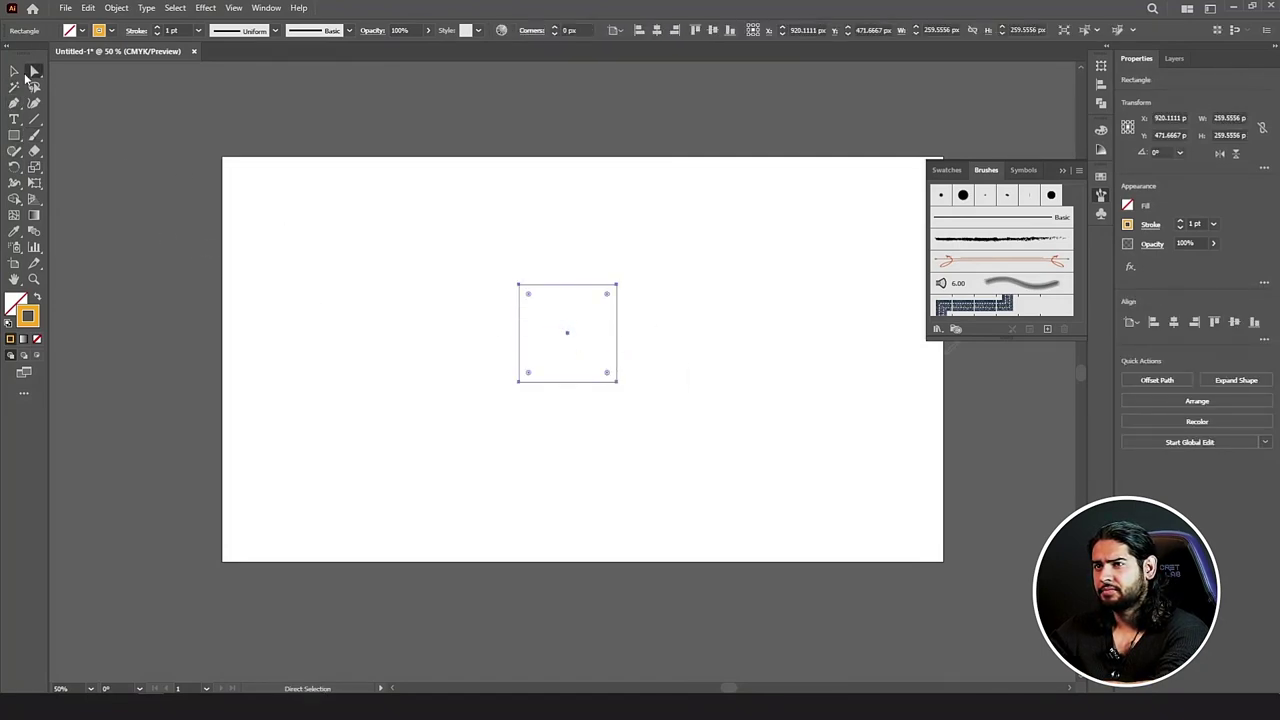
{"action": "left_click", "coordinate": [614, 286]}
{"action": "mouse_move", "coordinate": [608, 292]}
{"action": "left_mouse_down"}
{"action": "mouse_move", "coordinate": [527, 388]}
{"action": "mouse_move", "coordinate": [611, 294]}
{"action": "left_mouse_up"}
{"action": "left_click", "coordinate": [522, 380]}
{"action": "left_click", "coordinate": [38, 297]}
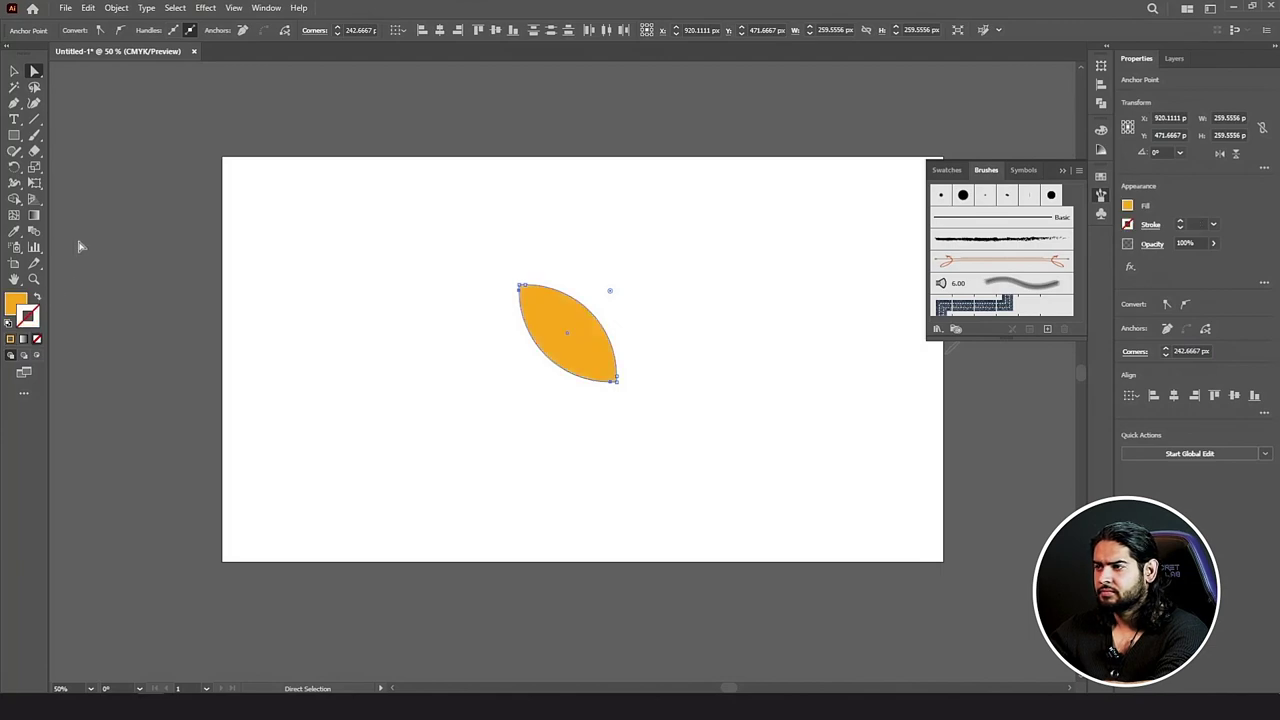
Step: Rotate a copy of the leaf by 45° around its lower-right tip
{"action": "left_click", "coordinate": [12, 71]}
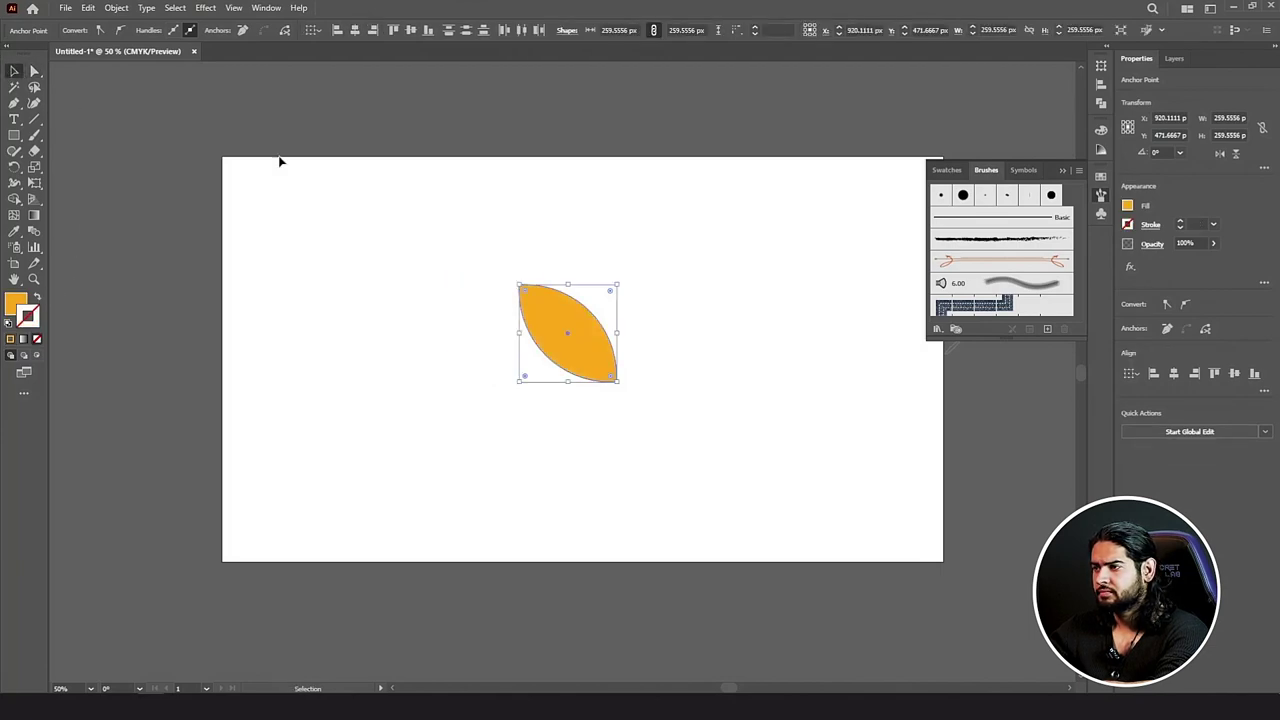
{"action": "left_click", "coordinate": [14, 166]}
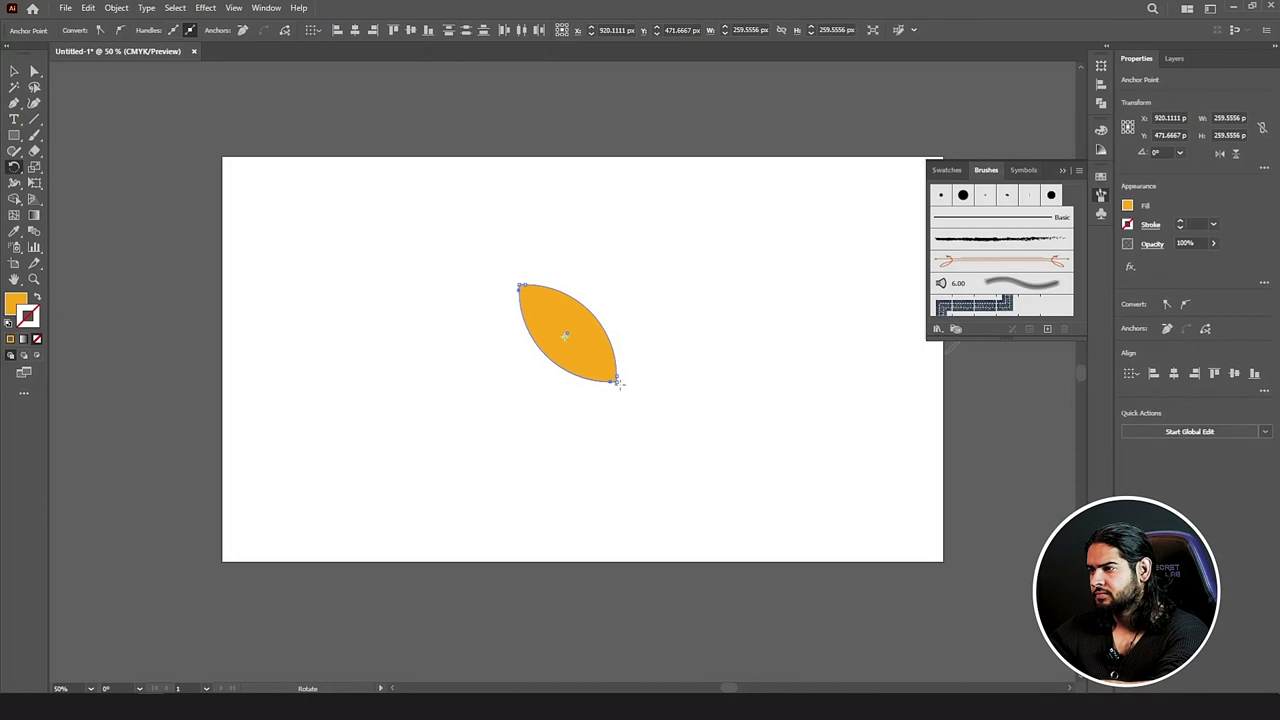
{"action": "left_click_drag", "start_coordinate": [600, 335], "coordinate": [654, 321]}
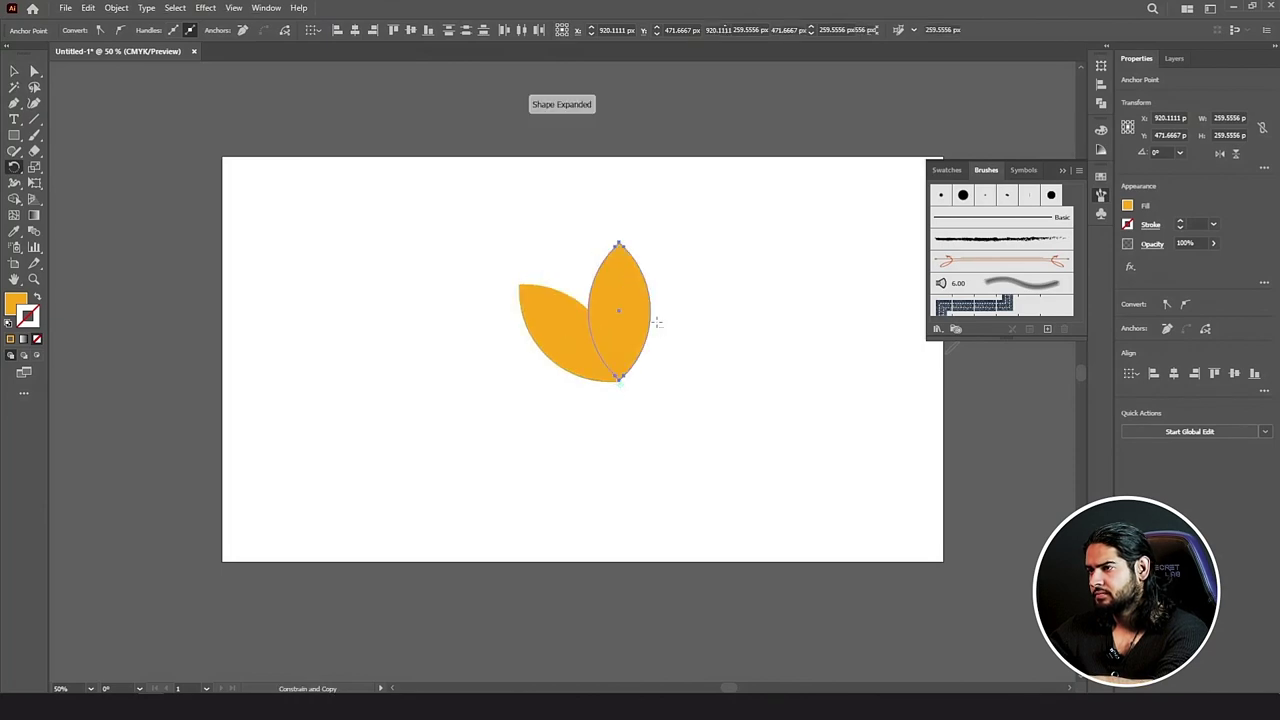
Step: Repeat the rotated copy six more times to complete an eight-petal flower
{"action": "key", "text": "v"}
{"action": "key", "text": "ctrl+d"}
{"action": "key", "text": "ctrl+d"}
{"action": "key", "text": "ctrl+d"}
{"action": "key", "text": "ctrl+d"}
{"action": "key", "text": "ctrl+d"}
{"action": "key", "text": "ctrl+d"}
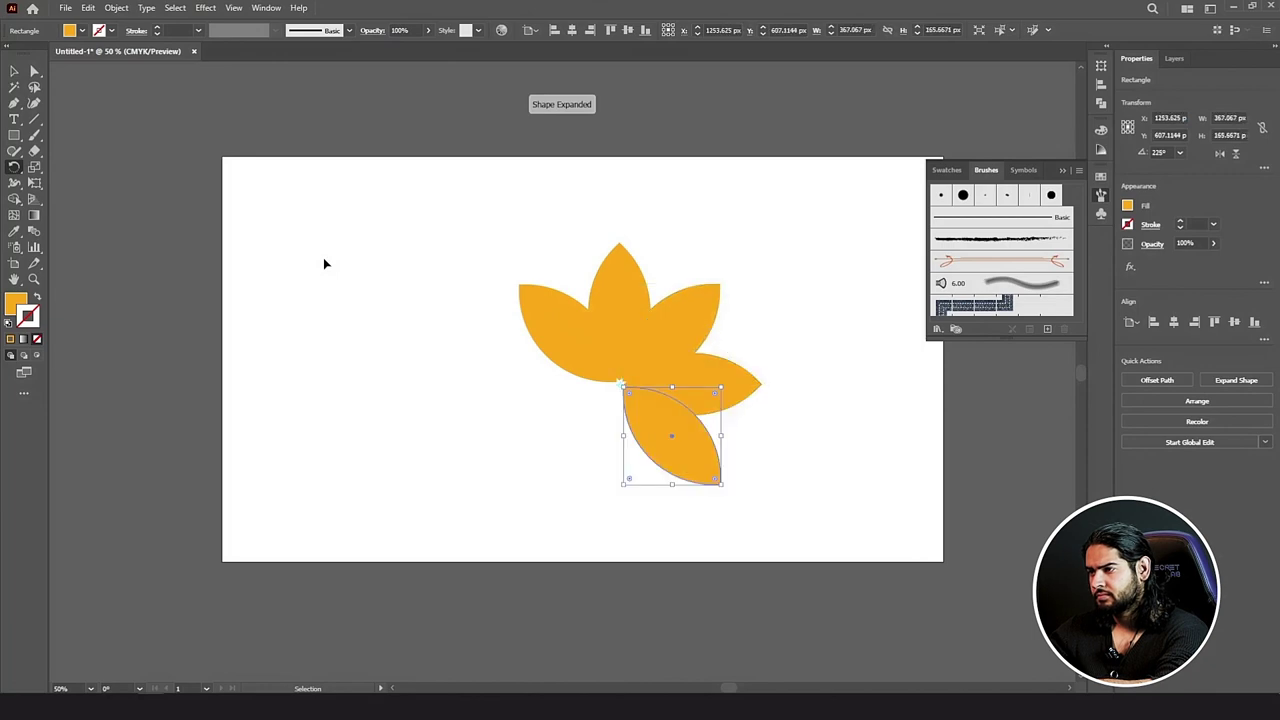
Step: Select all the flower's petals and set their opacity to 50% in the Appearance settings
{"action": "left_click", "coordinate": [14, 71]}
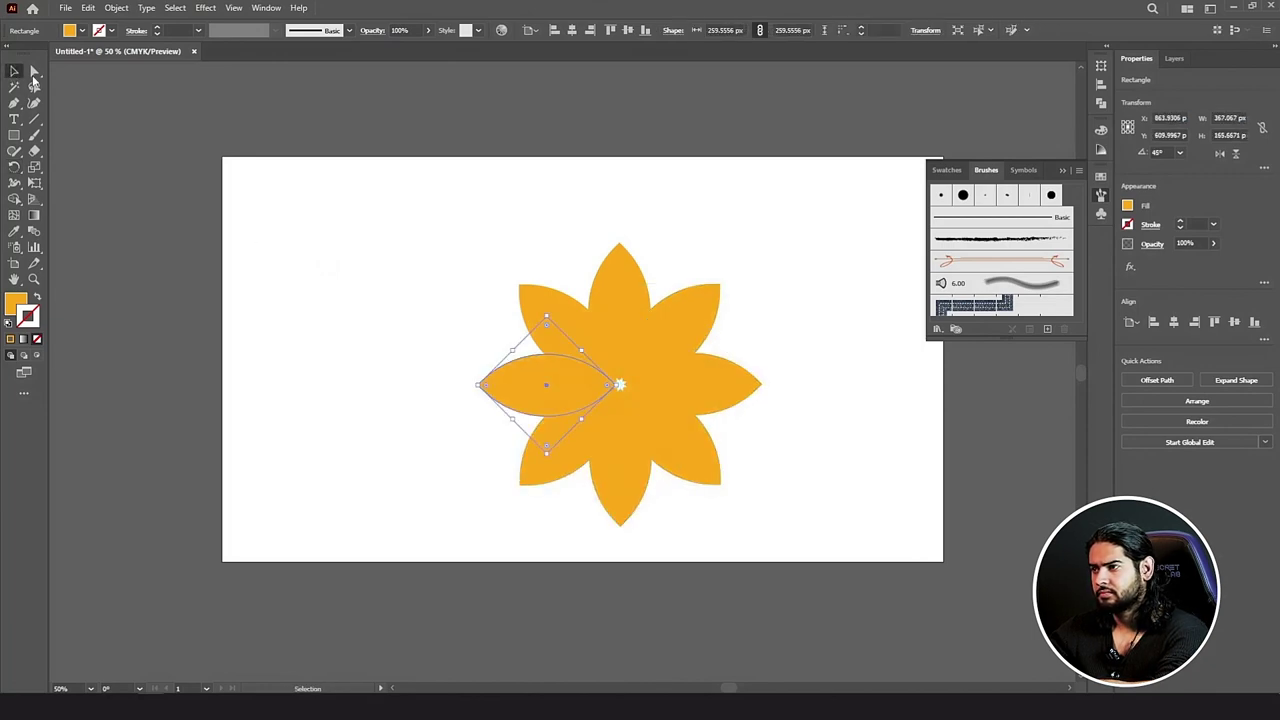
{"action": "left_click_drag", "start_coordinate": [427, 243], "coordinate": [768, 489]}
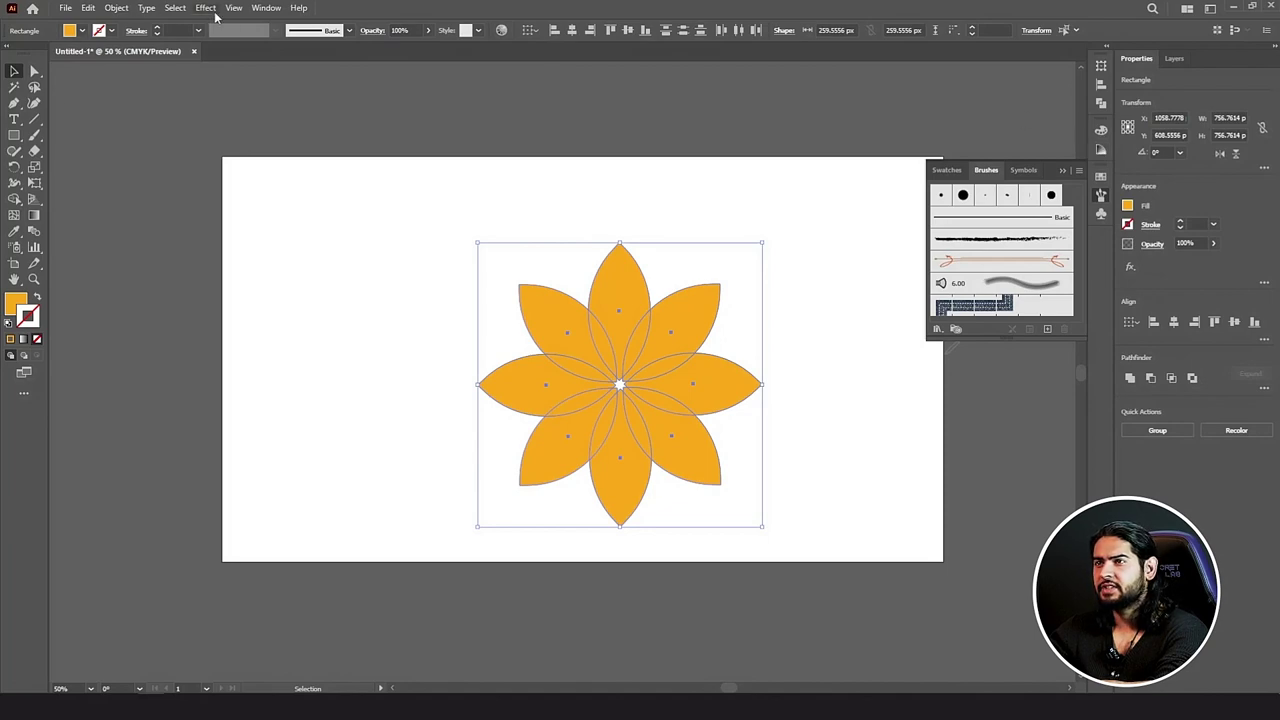
{"action": "left_click", "coordinate": [262, 8]}
{"action": "left_click", "coordinate": [425, 185]}
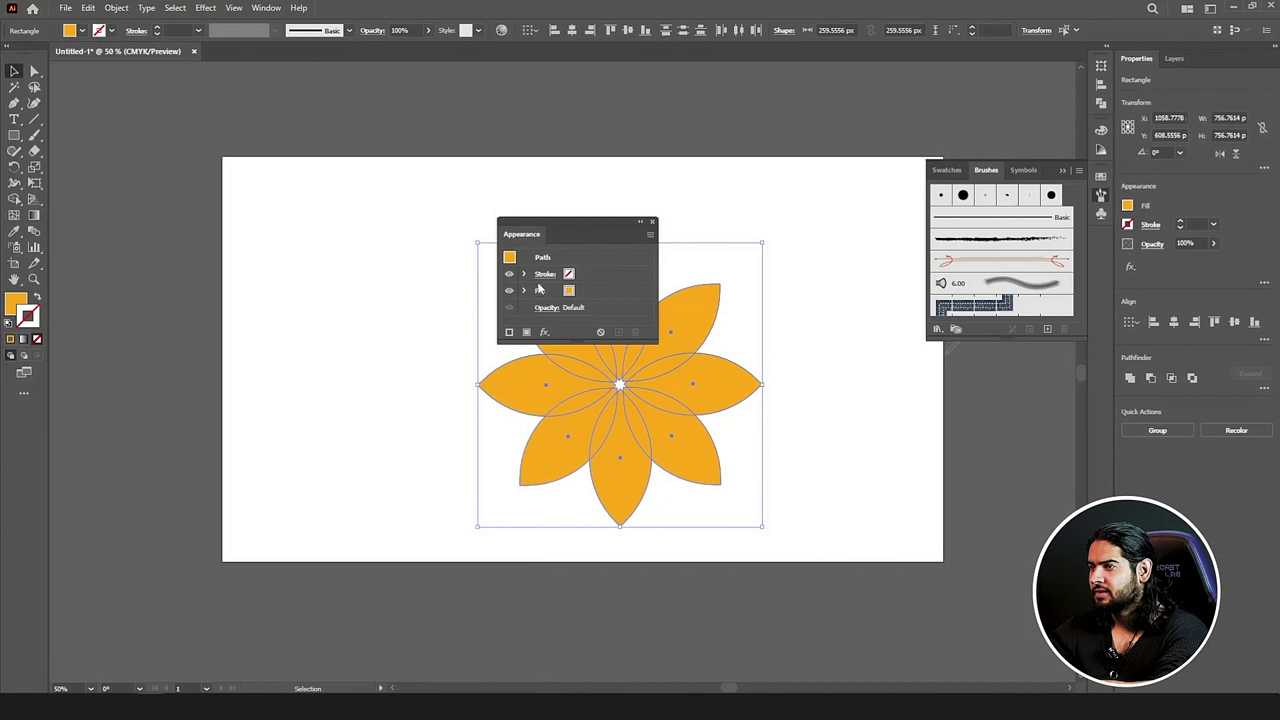
{"action": "left_click", "coordinate": [546, 307]}
{"action": "type", "text": "50"}
{"action": "key", "text": "Return"}
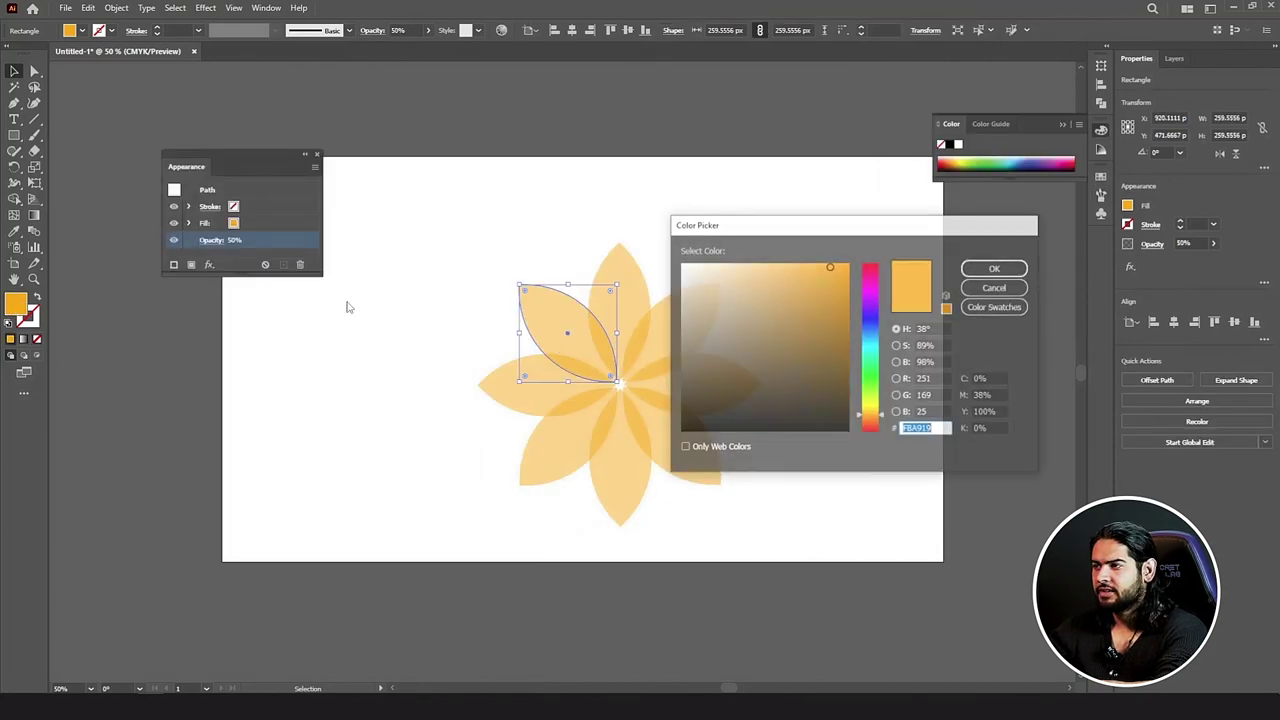
Step: Fill the upper-left petal with red F93C1C and sample its appearance onto the other three diagonal petals
{"action": "left_click_drag", "start_coordinate": [870, 412], "coordinate": [870, 433]}
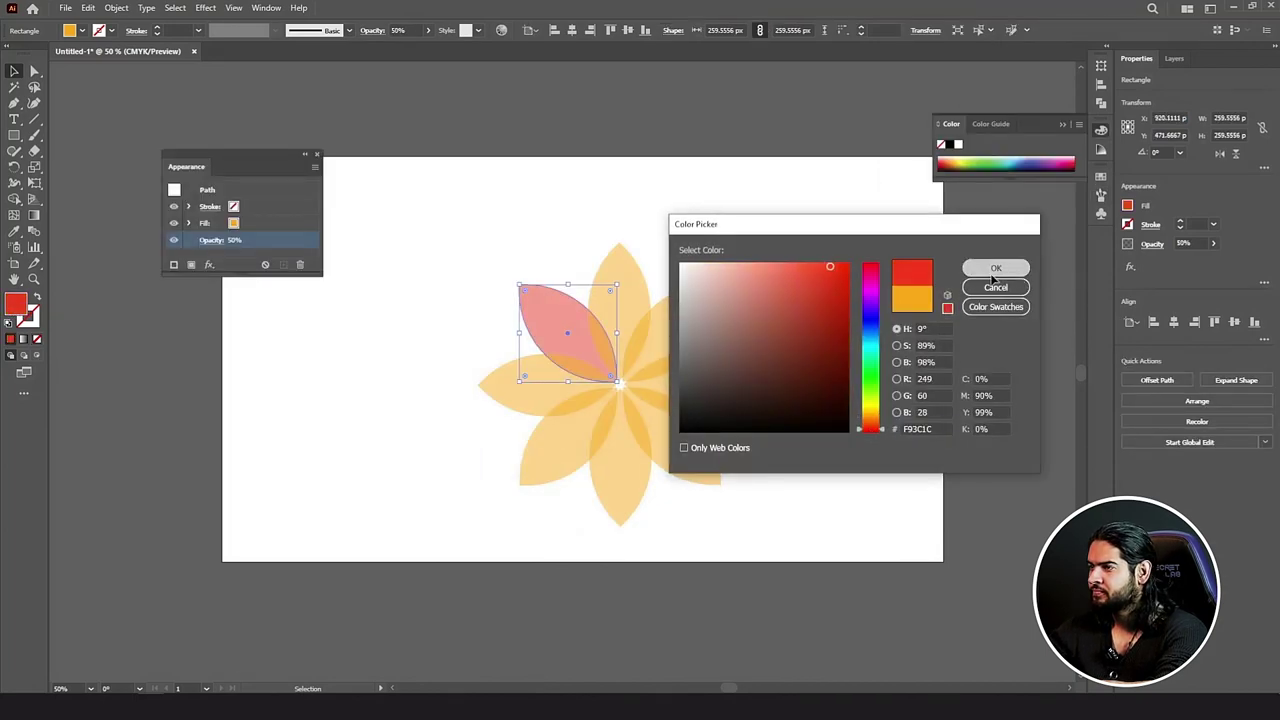
{"action": "left_click", "coordinate": [996, 268]}
{"action": "left_click", "coordinate": [641, 446]}
{"action": "left_click", "coordinate": [567, 436], "text": "shift"}
{"action": "left_click", "coordinate": [670, 330], "text": "shift"}
{"action": "key", "text": "i"}
{"action": "left_click", "coordinate": [567, 330]}
{"action": "key", "text": "v"}
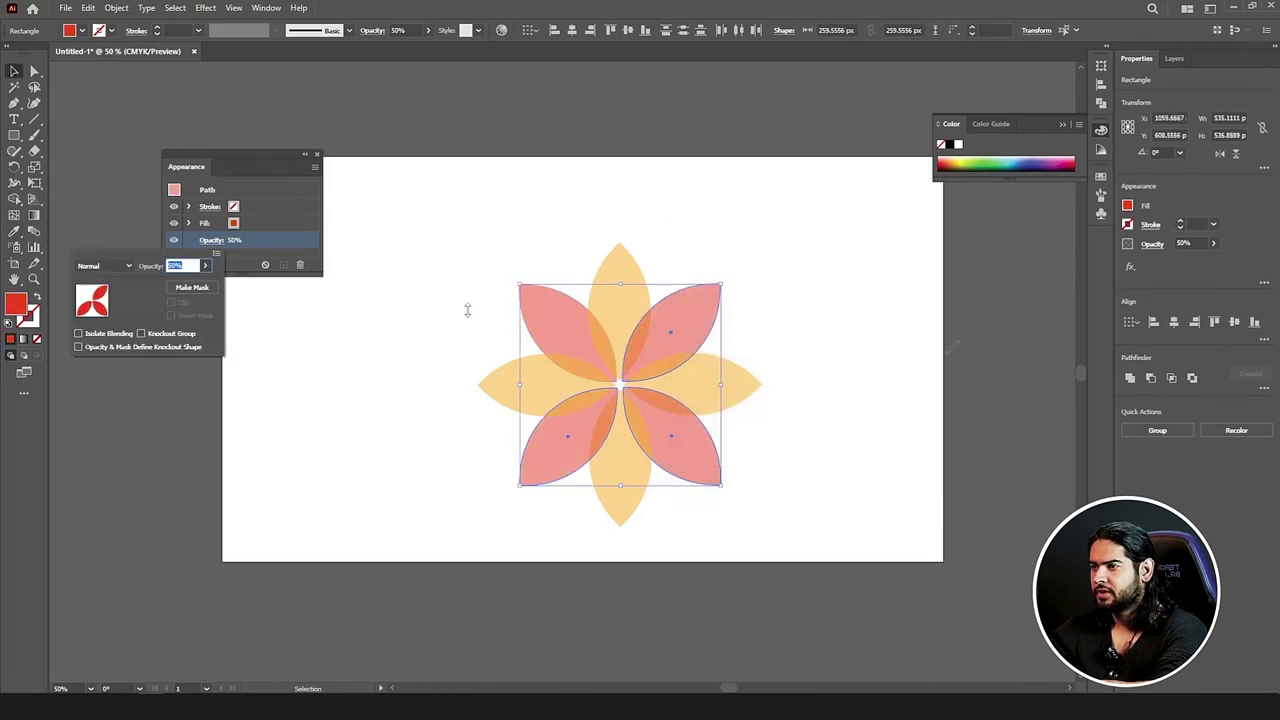
Step: Raise the opacity of the four red diagonal petals to 85% and put the Appearance settings away
{"action": "left_click", "coordinate": [205, 265]}
{"action": "left_click_drag", "start_coordinate": [197, 285], "coordinate": [213, 285]}
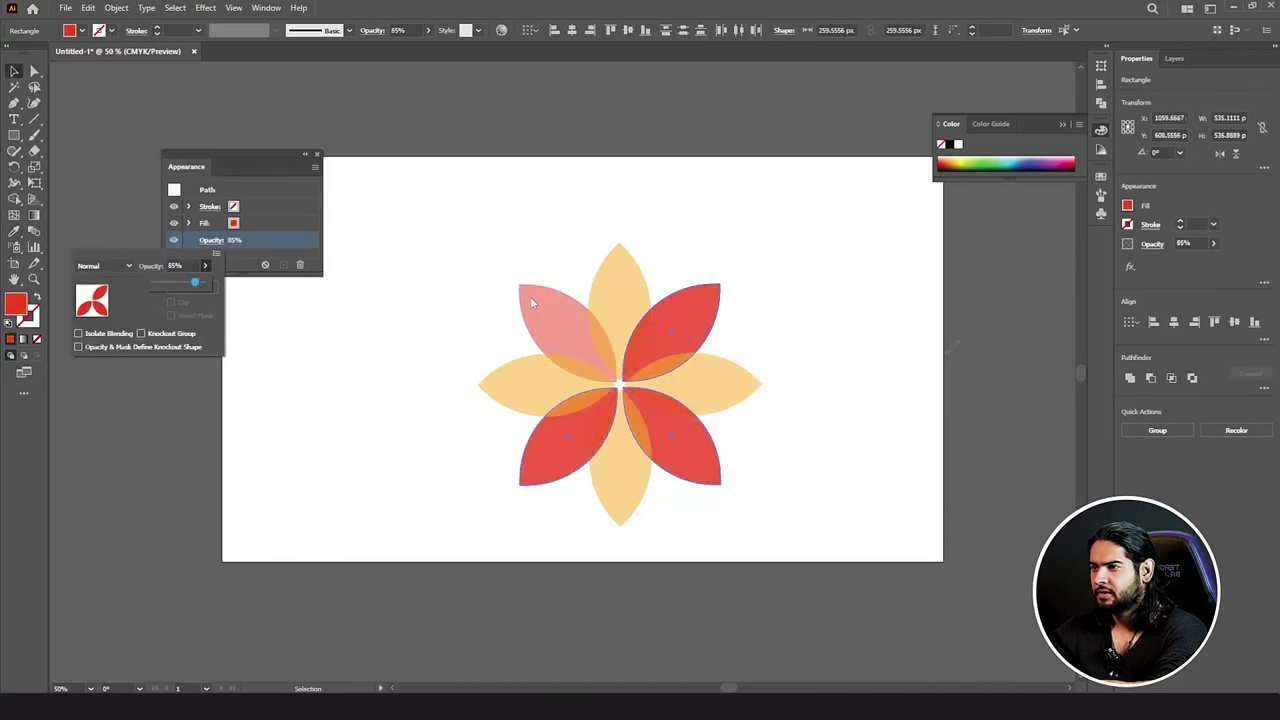
{"action": "left_click", "coordinate": [530, 296]}
{"action": "left_click", "coordinate": [530, 300]}
{"action": "left_click", "coordinate": [218, 241]}
{"action": "type", "text": "100"}
{"action": "key", "text": "Return"}
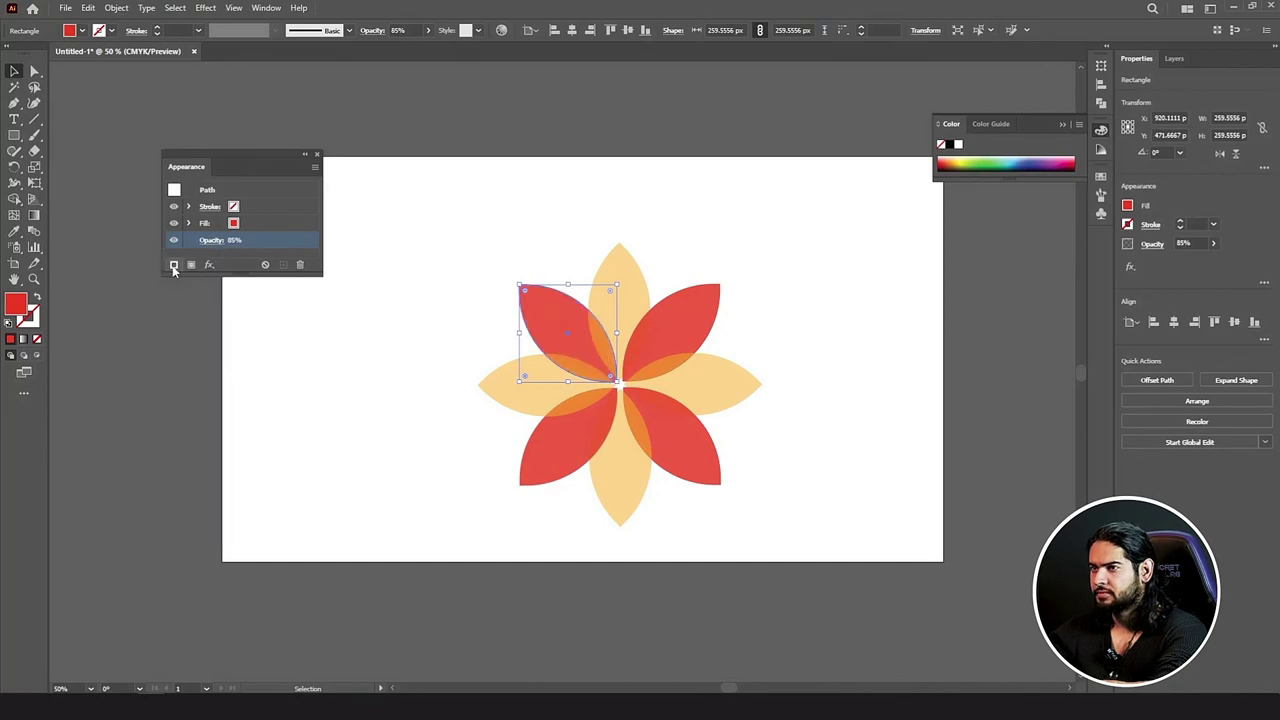
{"action": "left_click", "coordinate": [316, 154]}
{"action": "left_click", "coordinate": [380, 140]}
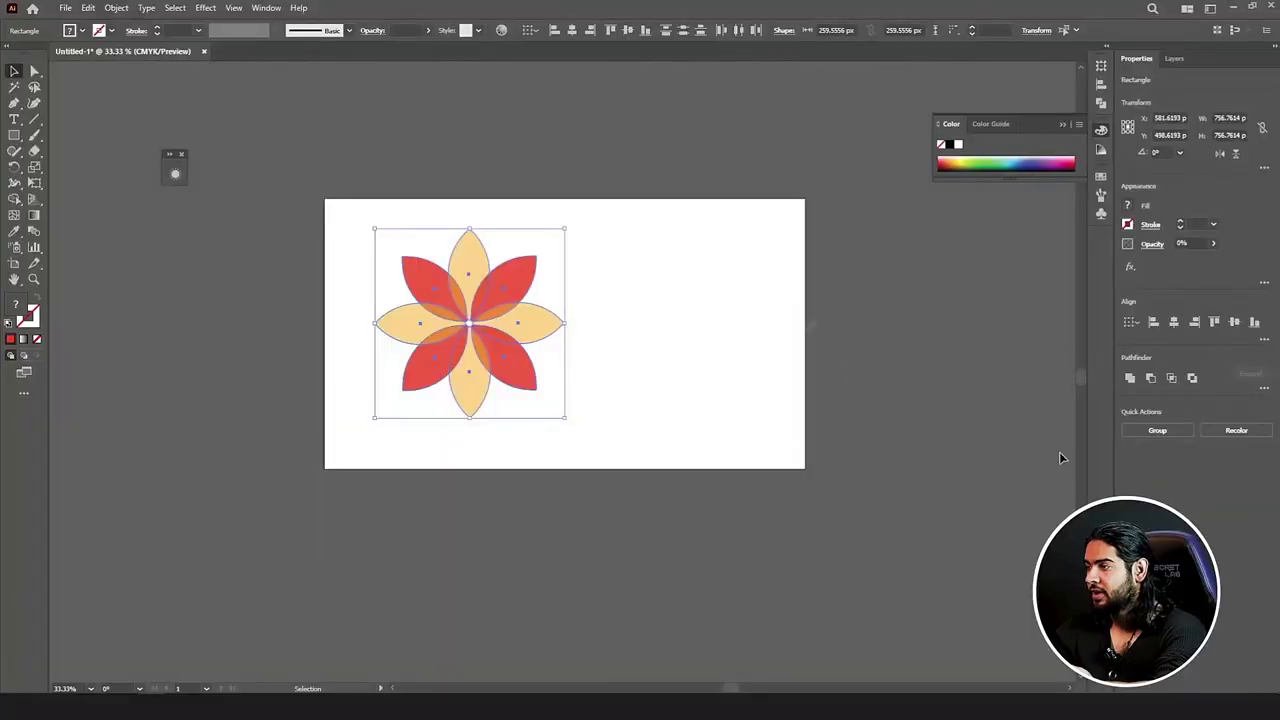
Step: Create a scatter brush from the selected flower, keeping size and spacing fixed at 100%
{"action": "left_click", "coordinate": [1101, 196]}
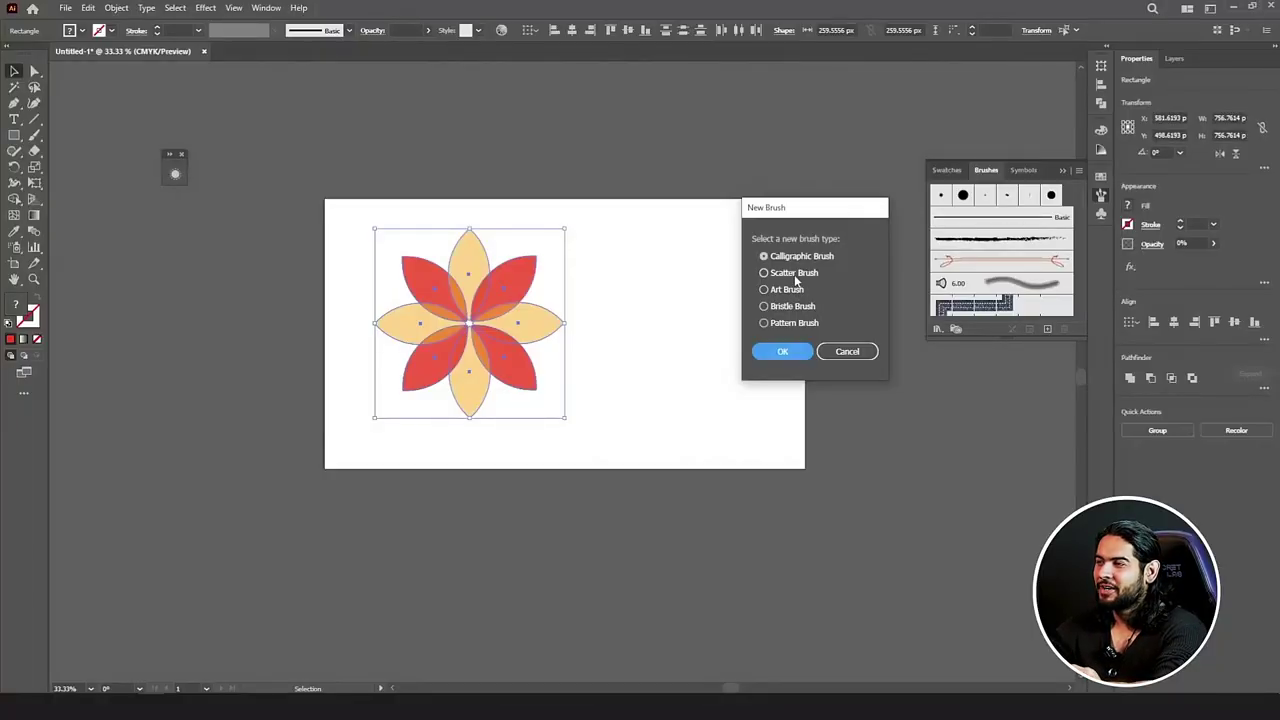
{"action": "left_click", "coordinate": [795, 275]}
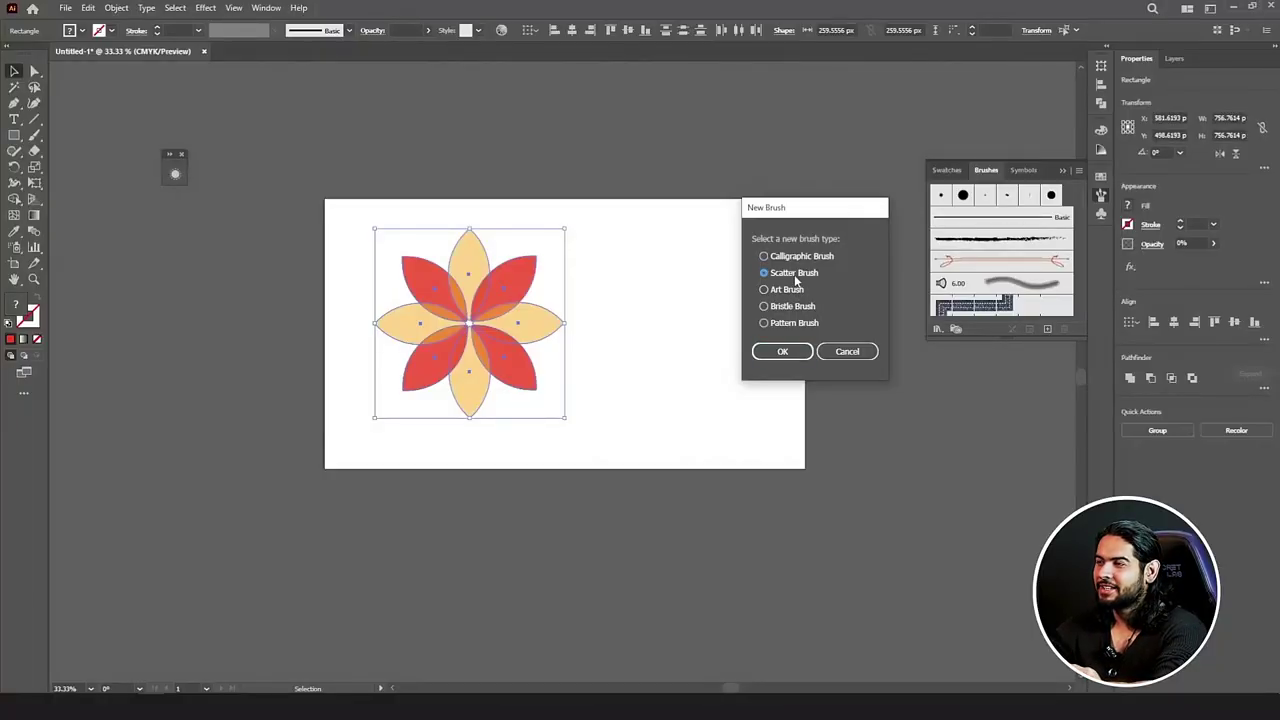
{"action": "left_click", "coordinate": [799, 352]}
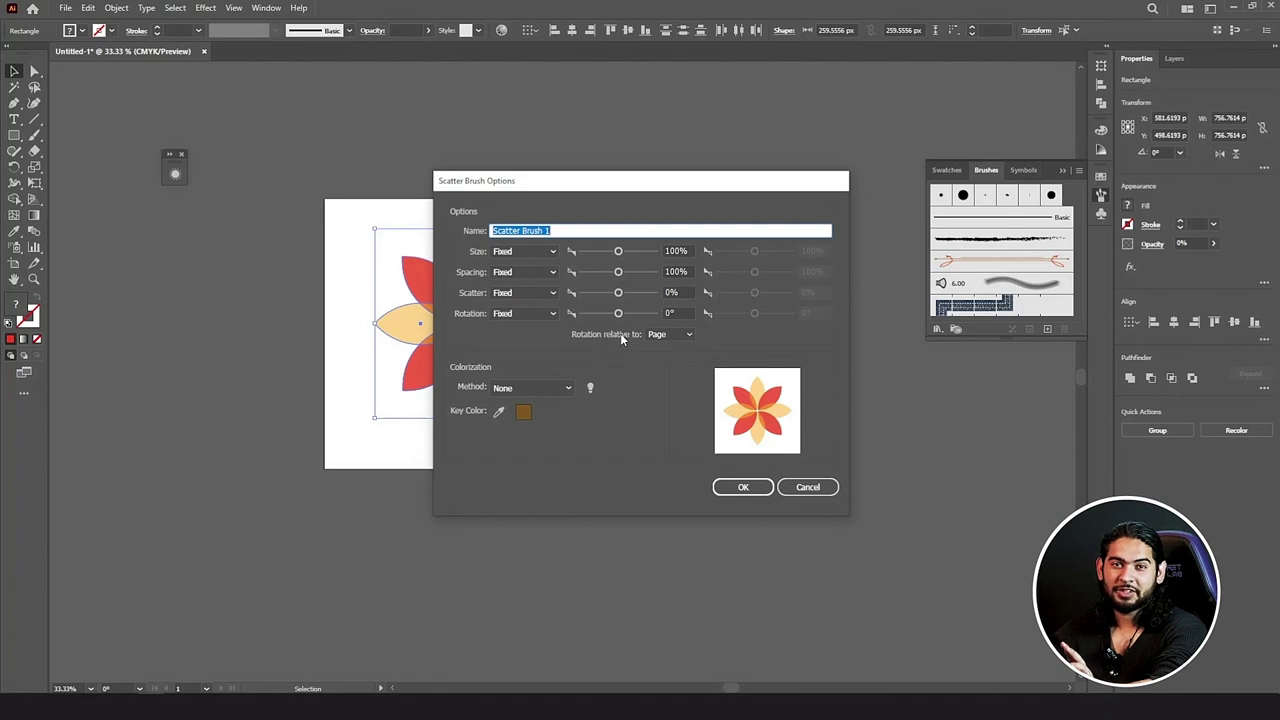
{"action": "left_click", "coordinate": [555, 252]}
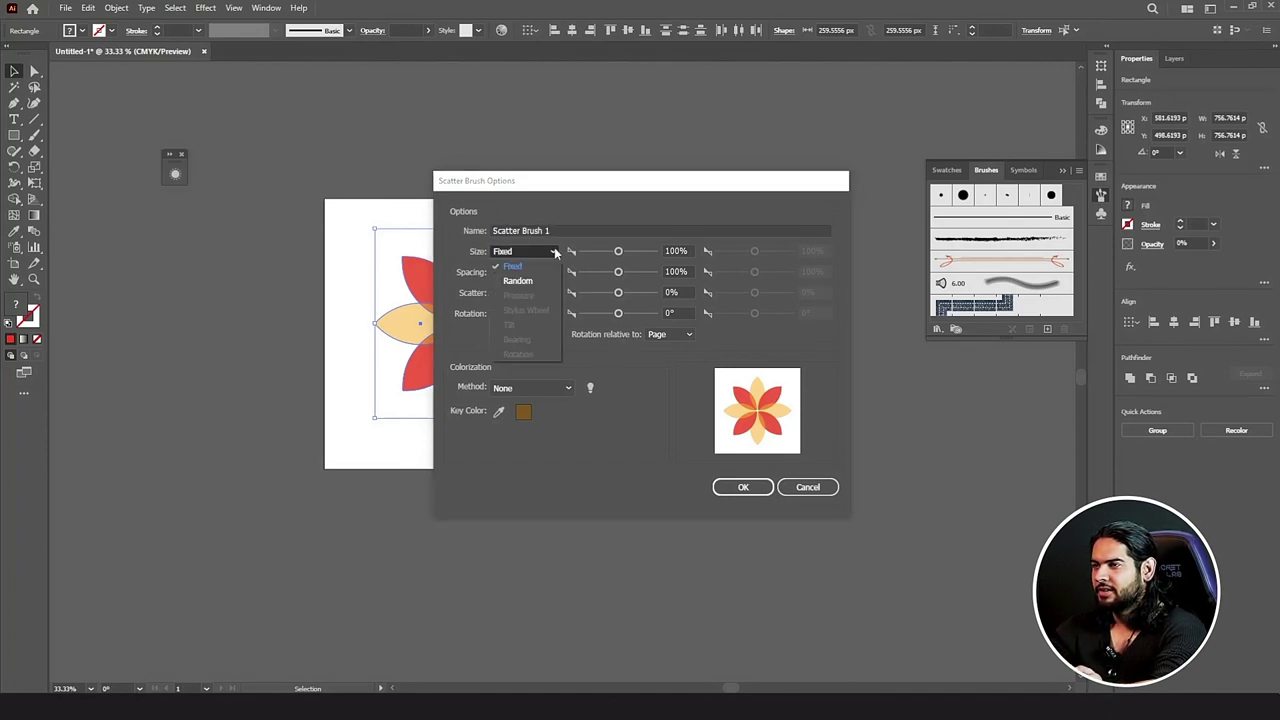
{"action": "left_click", "coordinate": [555, 252]}
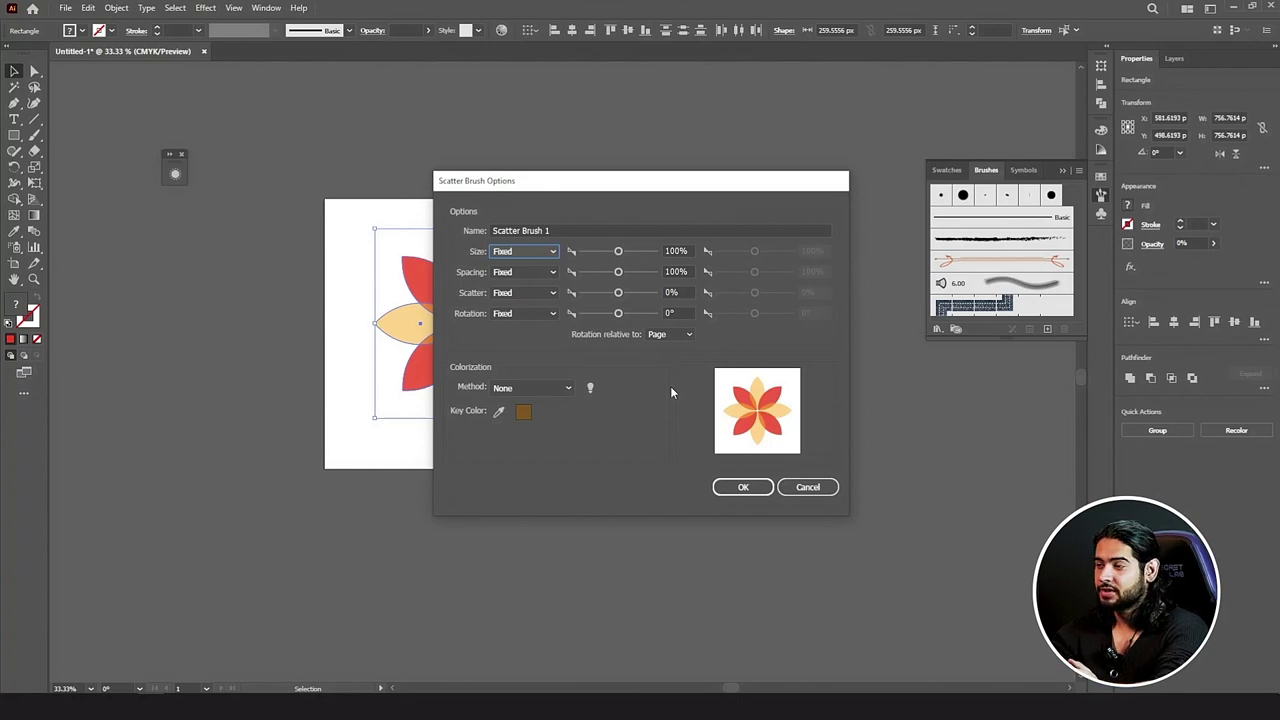
{"action": "left_click", "coordinate": [743, 487]}
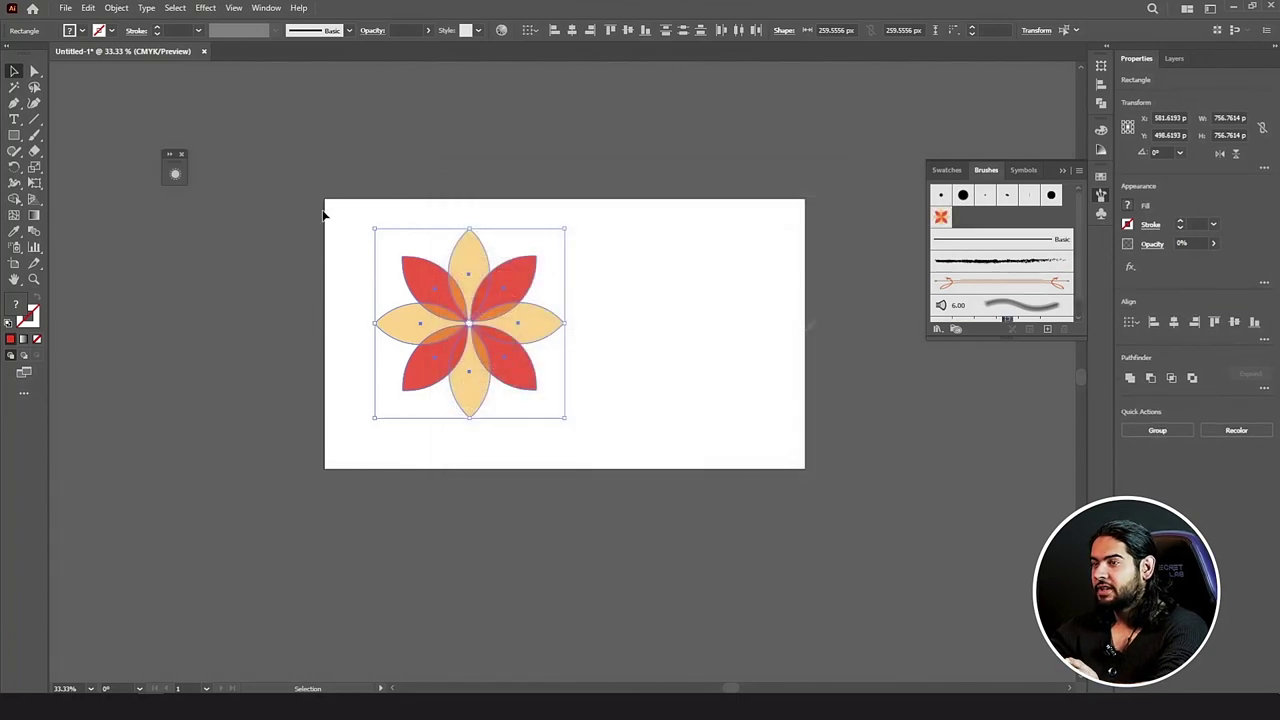
Step: Delete the flower artwork and try a Paintbrush stroke with the flower scatter brush
{"action": "key", "text": "Delete"}
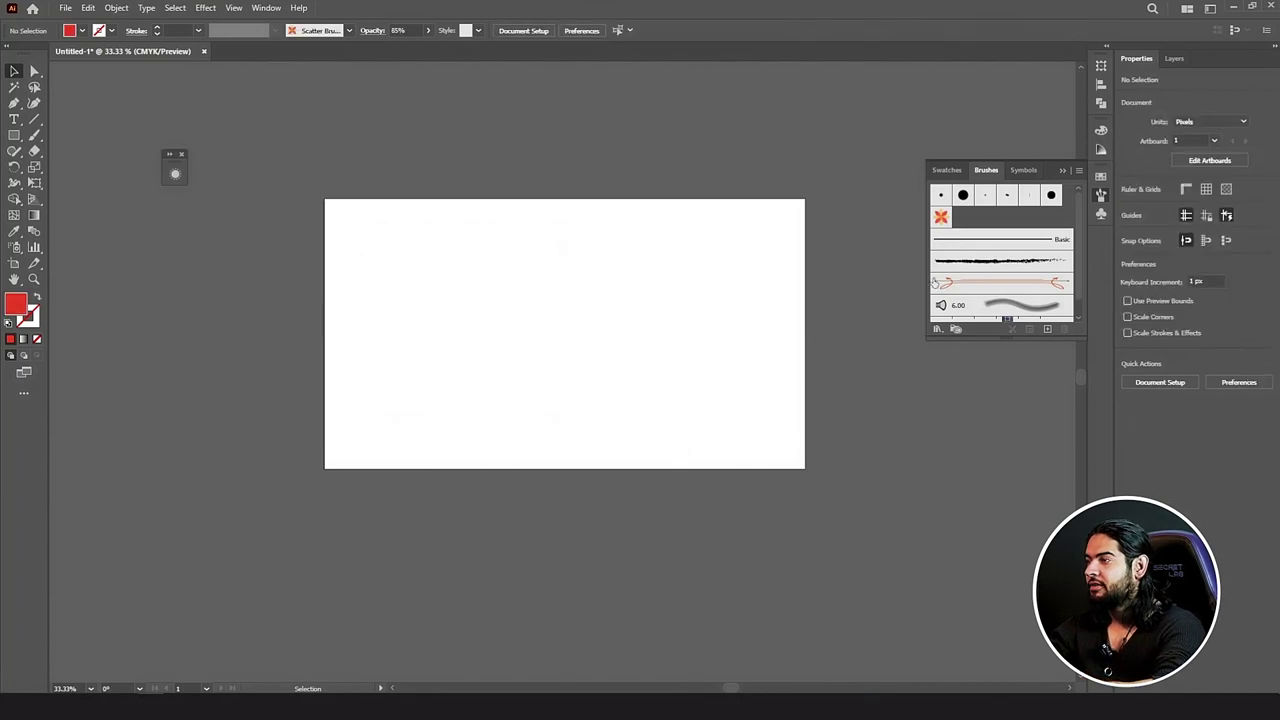
{"action": "left_click", "coordinate": [941, 218]}
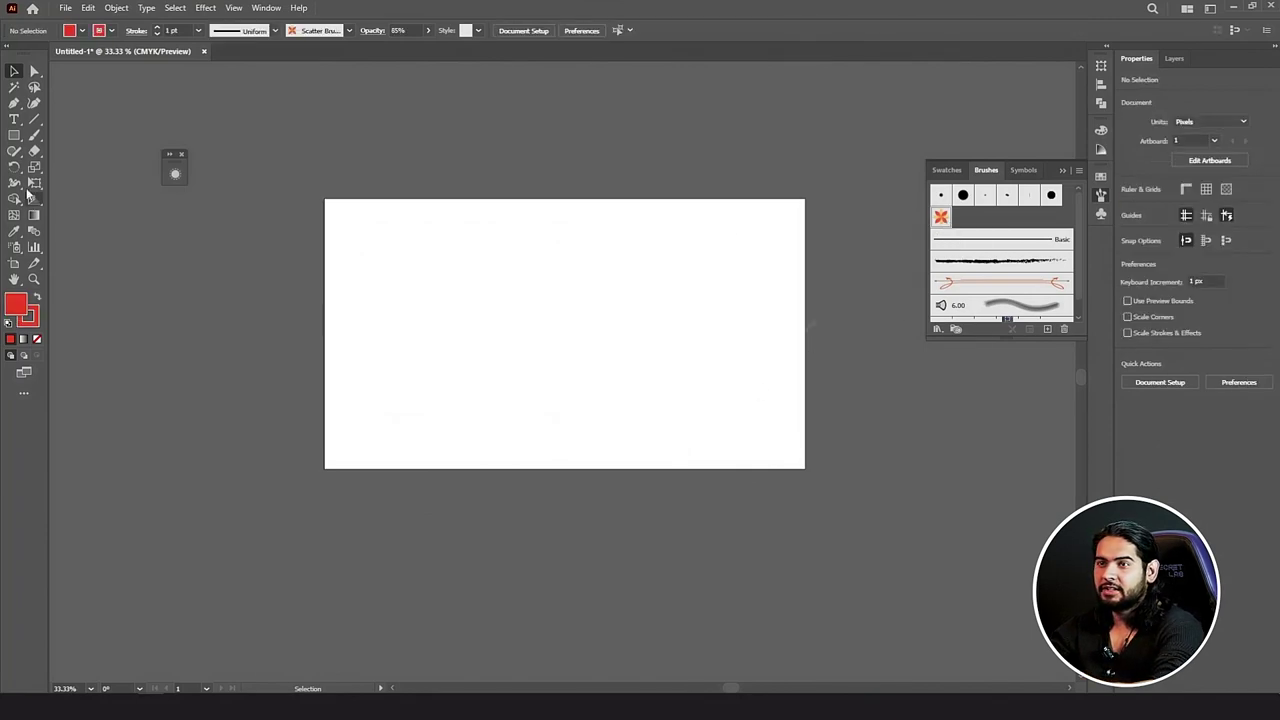
{"action": "left_click", "coordinate": [35, 138]}
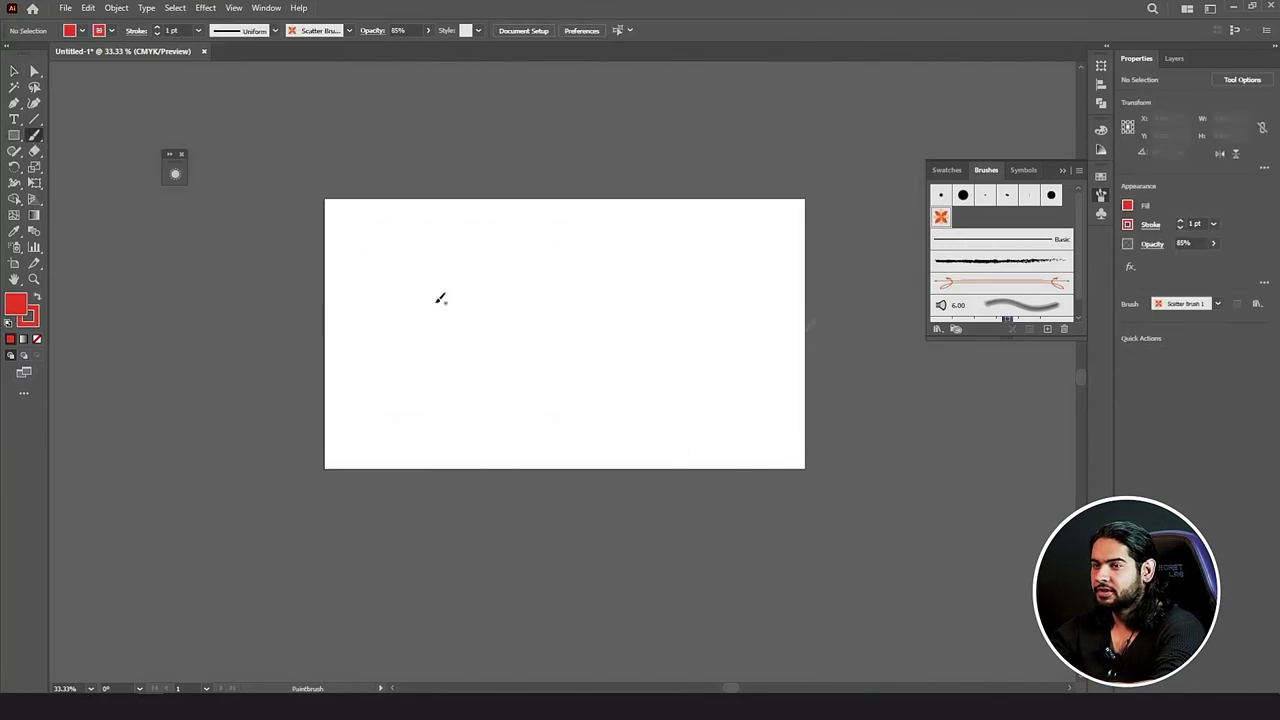
{"action": "left_click_drag", "start_coordinate": [588, 363], "coordinate": [595, 365]}
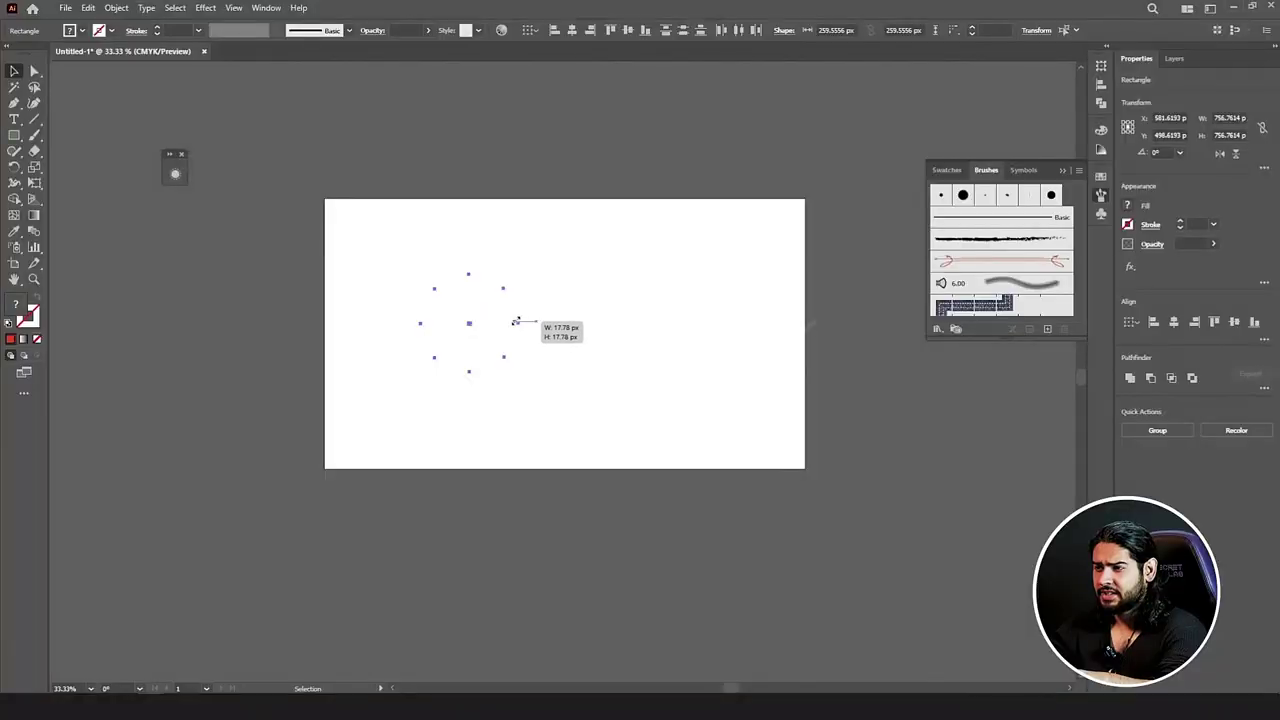
Step: Scale the whole flower down around its center to about 70 px wide and keep it selected
{"action": "left_click_drag", "start_coordinate": [517, 322], "coordinate": [523, 317]}
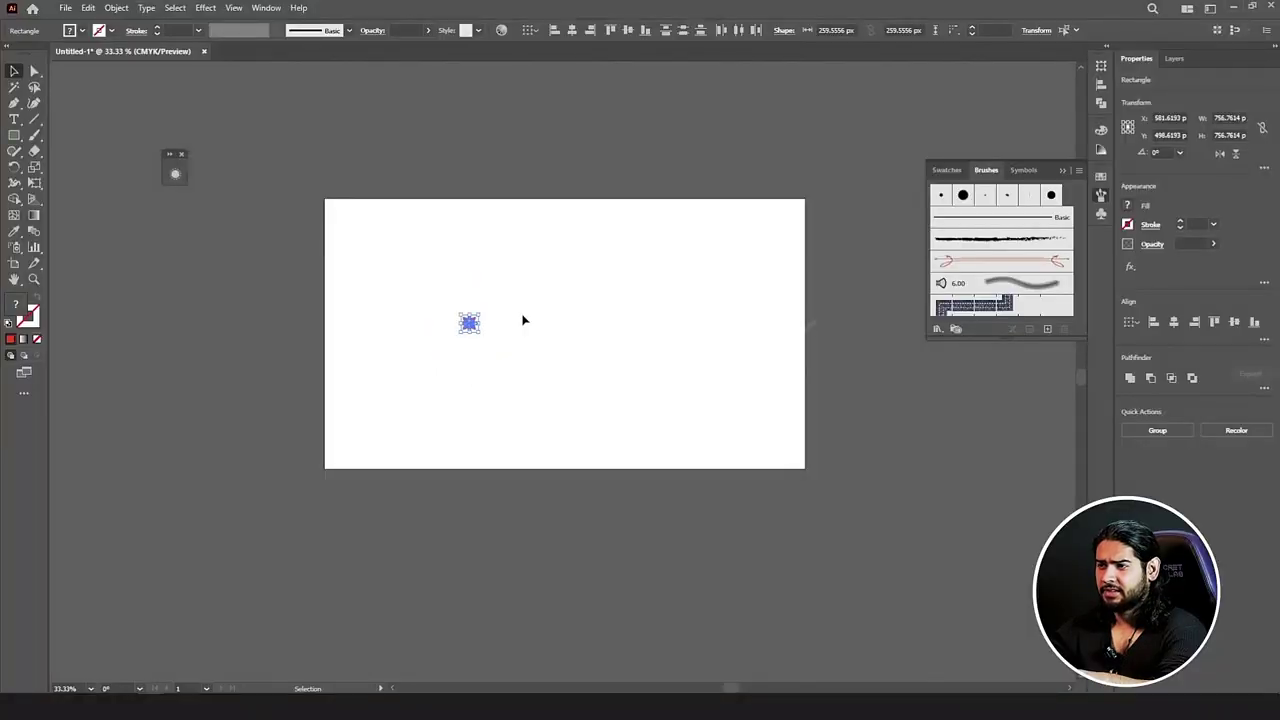
{"action": "left_click", "coordinate": [549, 303]}
{"action": "key", "text": "ctrl+a"}
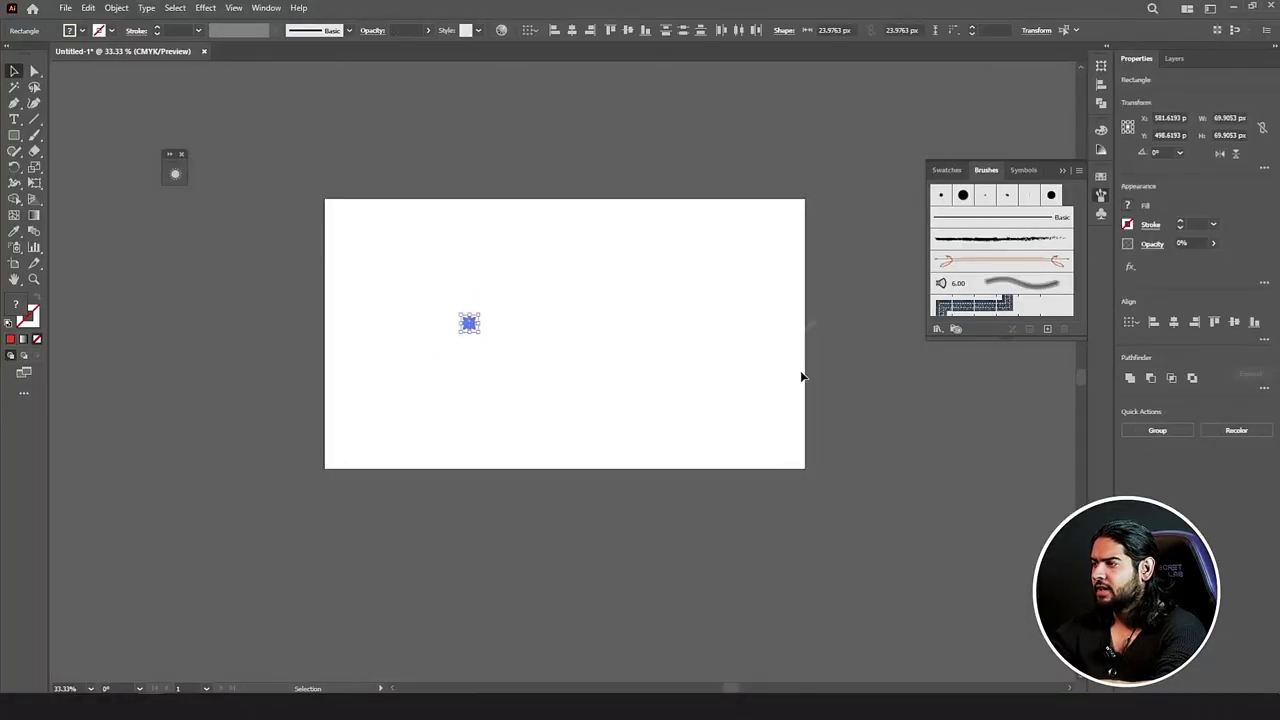
Step: Create a new scatter brush from the selected scaled-down flower
{"action": "left_click", "coordinate": [1047, 329]}
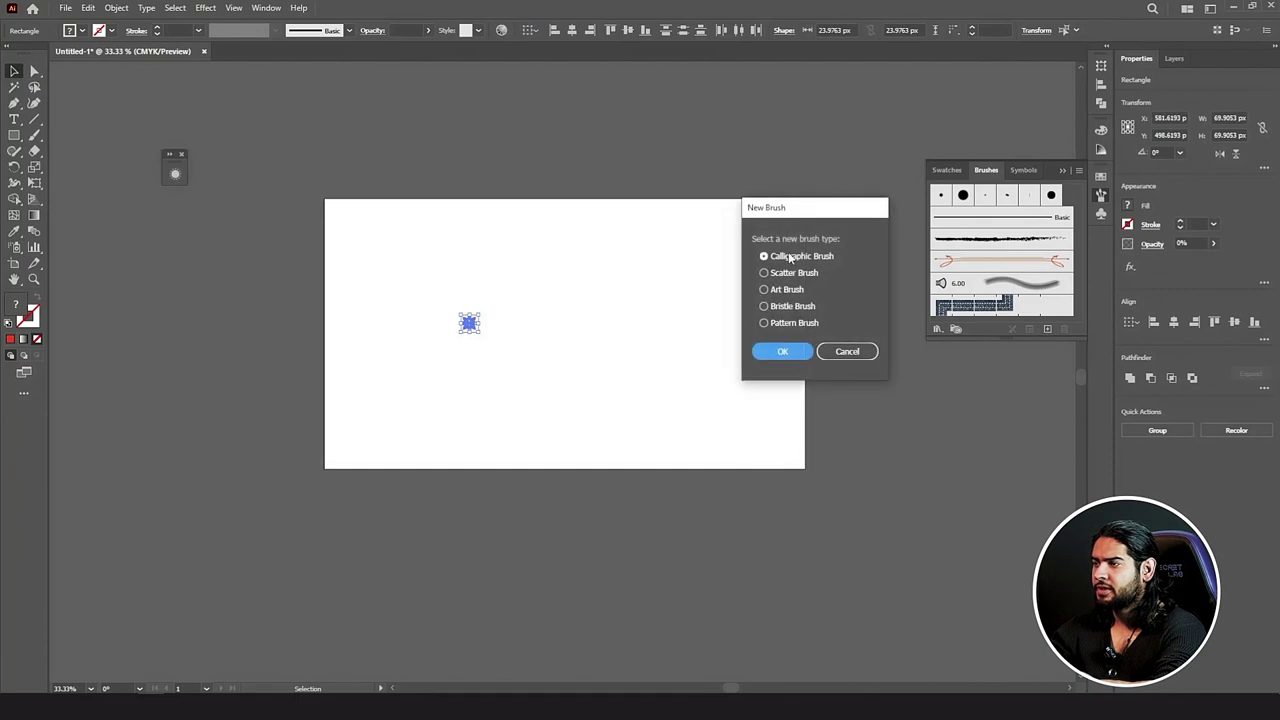
{"action": "left_click", "coordinate": [777, 275]}
{"action": "left_click", "coordinate": [782, 351]}
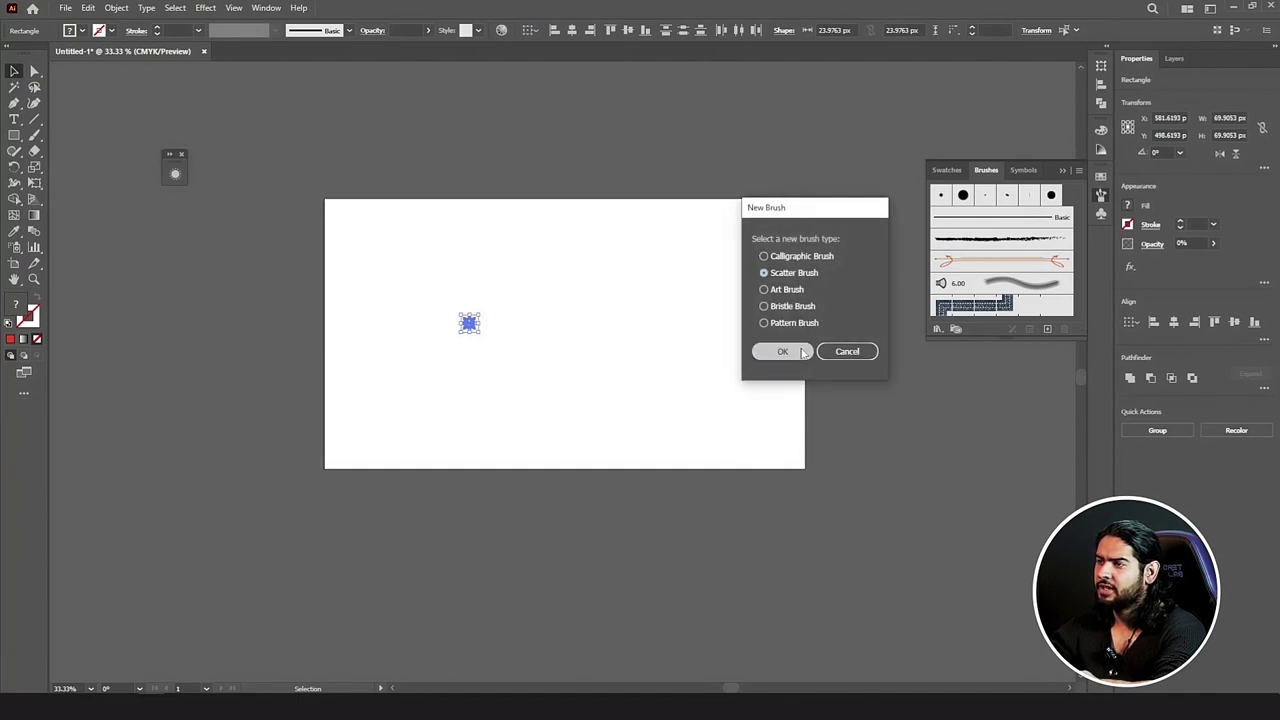
{"action": "left_click", "coordinate": [740, 487]}
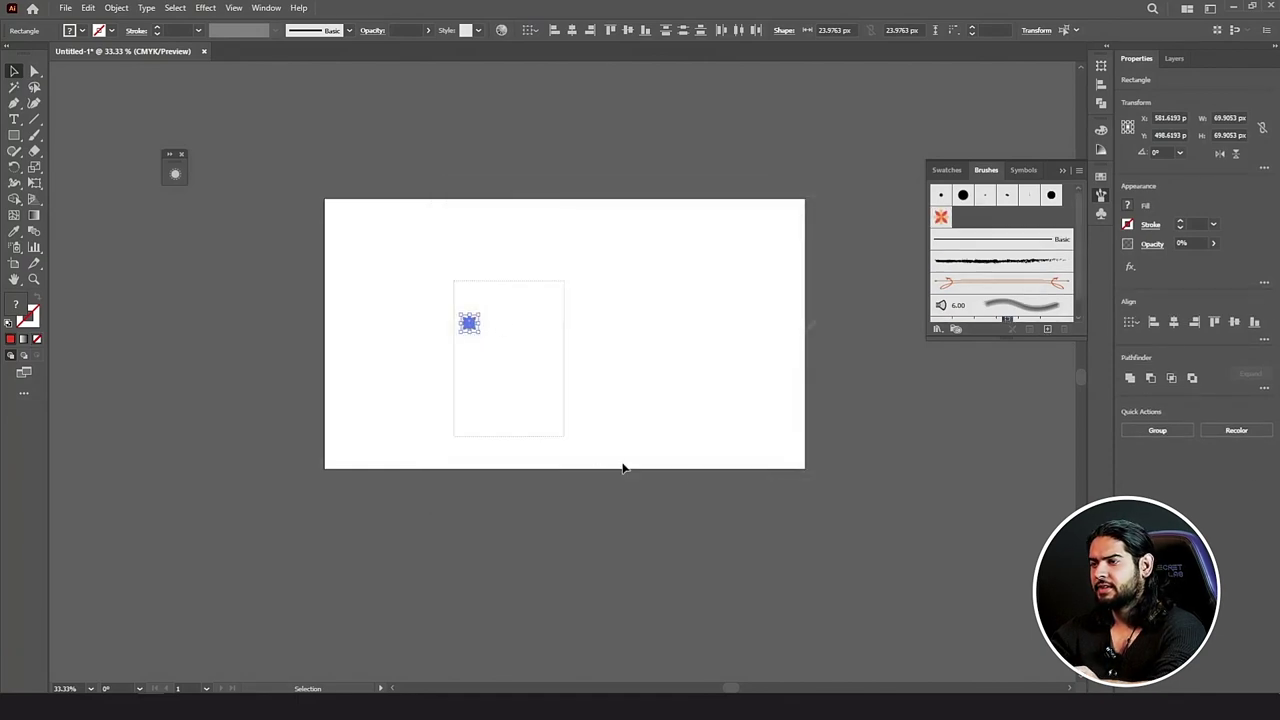
Step: Delete the small flower artwork and paint a long wavy Paintbrush stroke across the artboard with the new flower brush
{"action": "key", "text": "Delete"}
{"action": "key", "text": "b"}
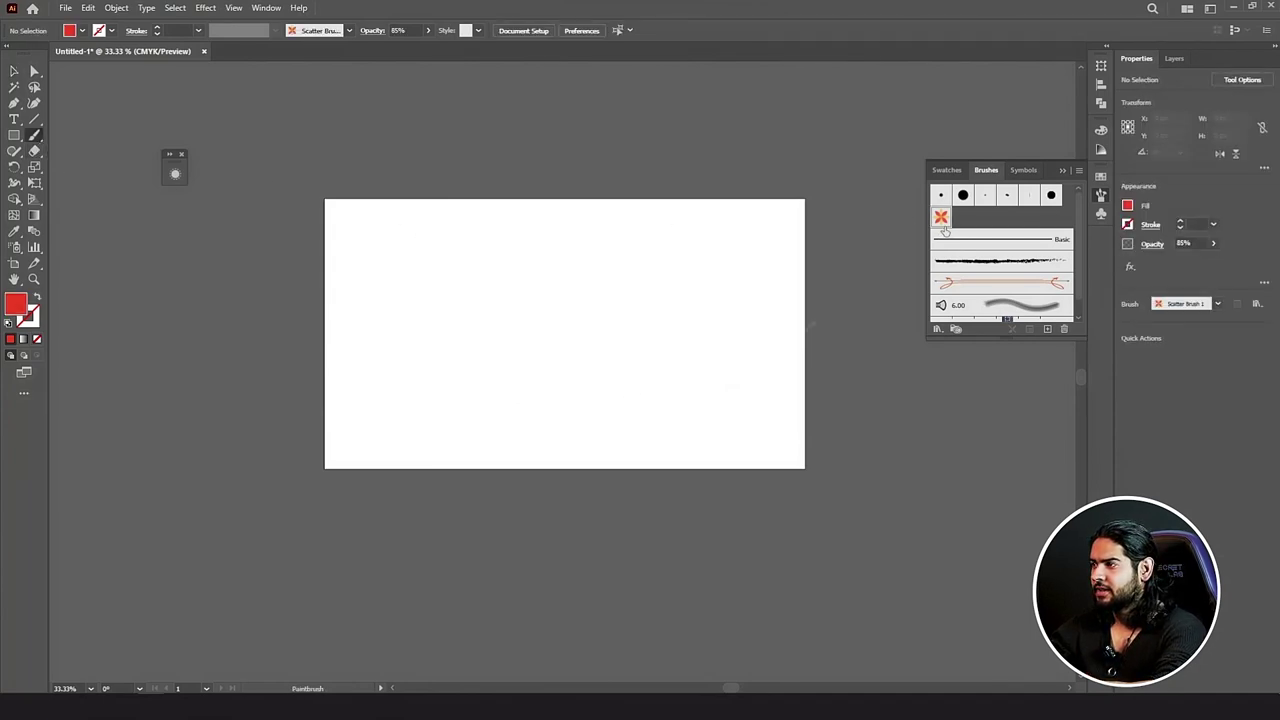
{"action": "left_click_drag", "start_coordinate": [719, 336], "coordinate": [723, 326]}
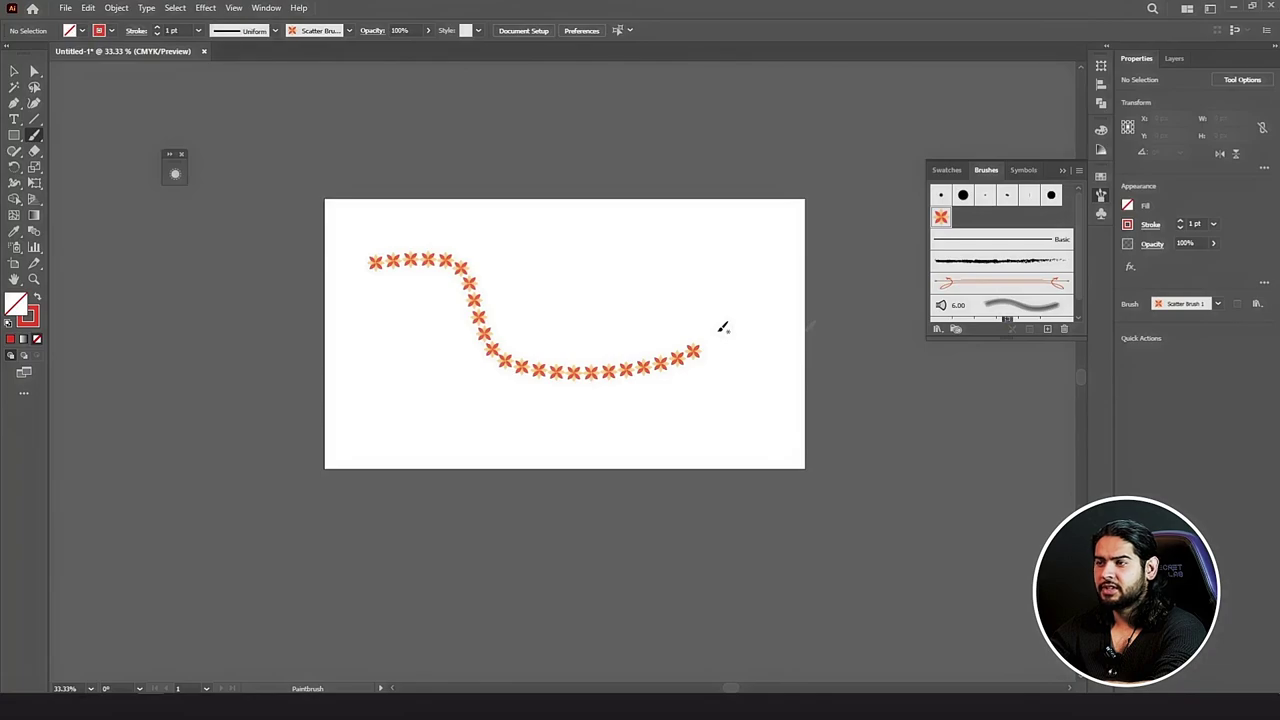
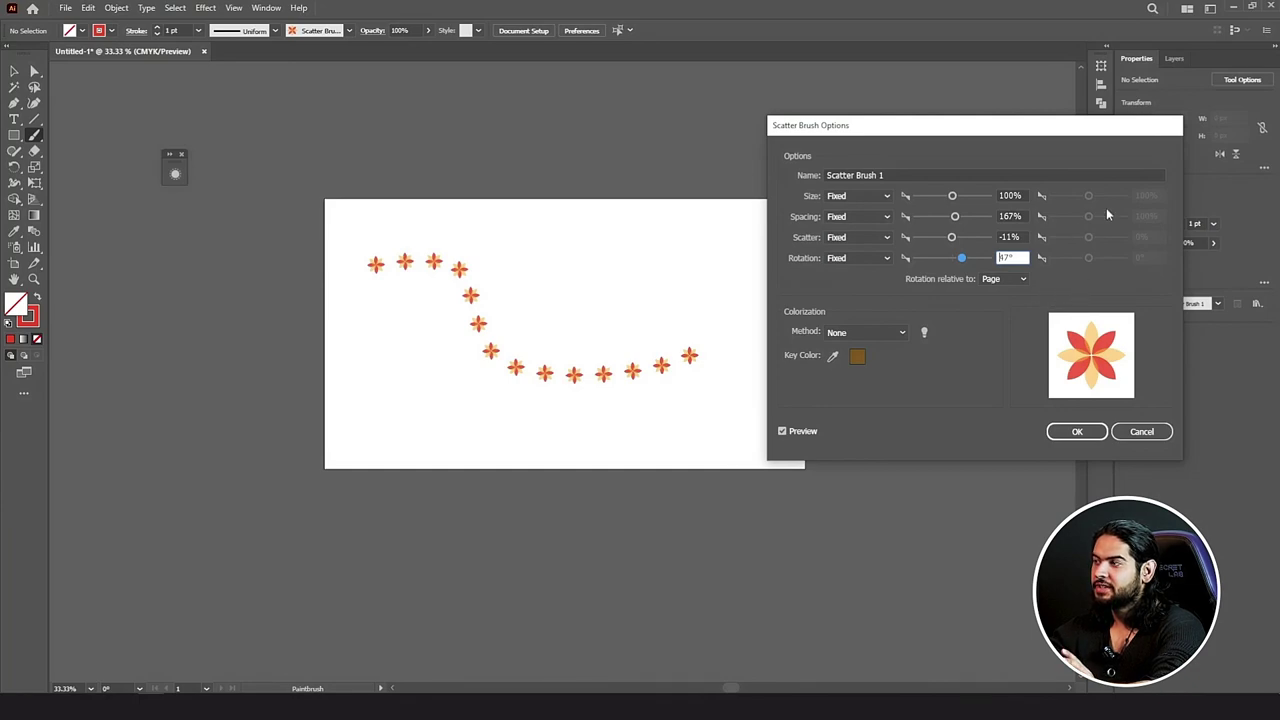
Step: Try the flower brush's size as Random with a 166% value, and as Fixed at 224%
{"action": "key", "text": "Tab"}
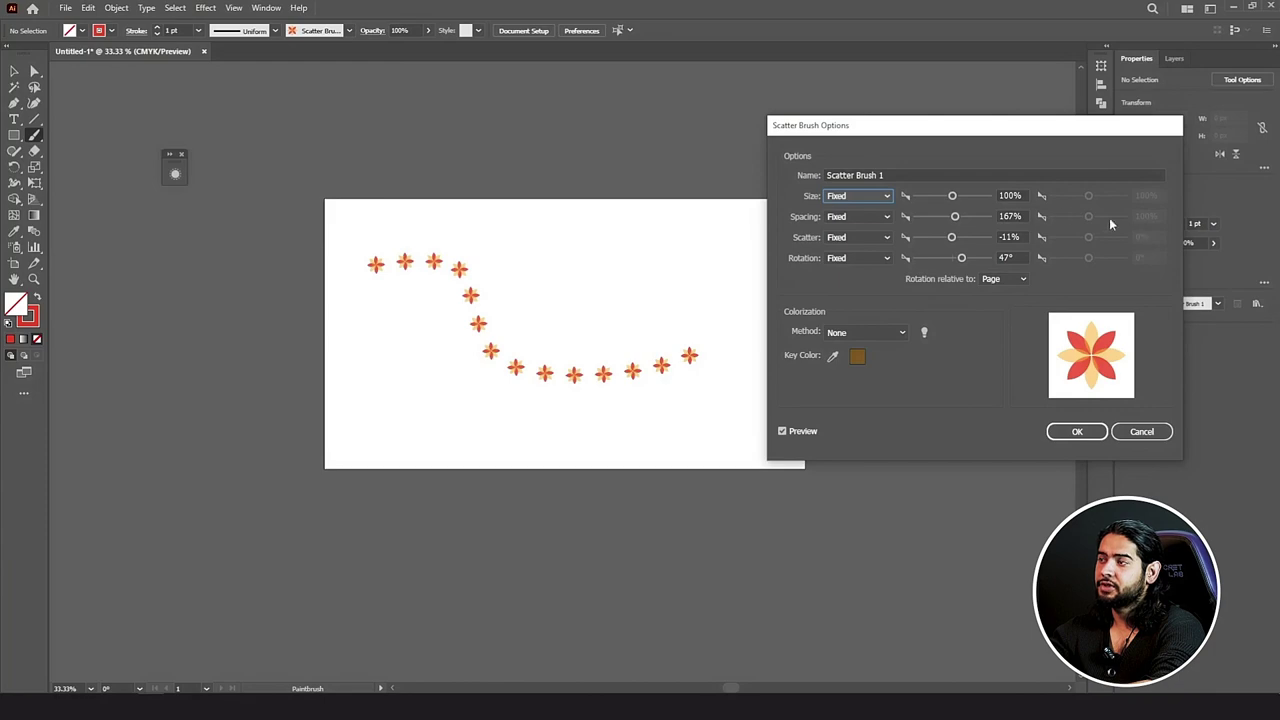
{"action": "left_click", "coordinate": [881, 199]}
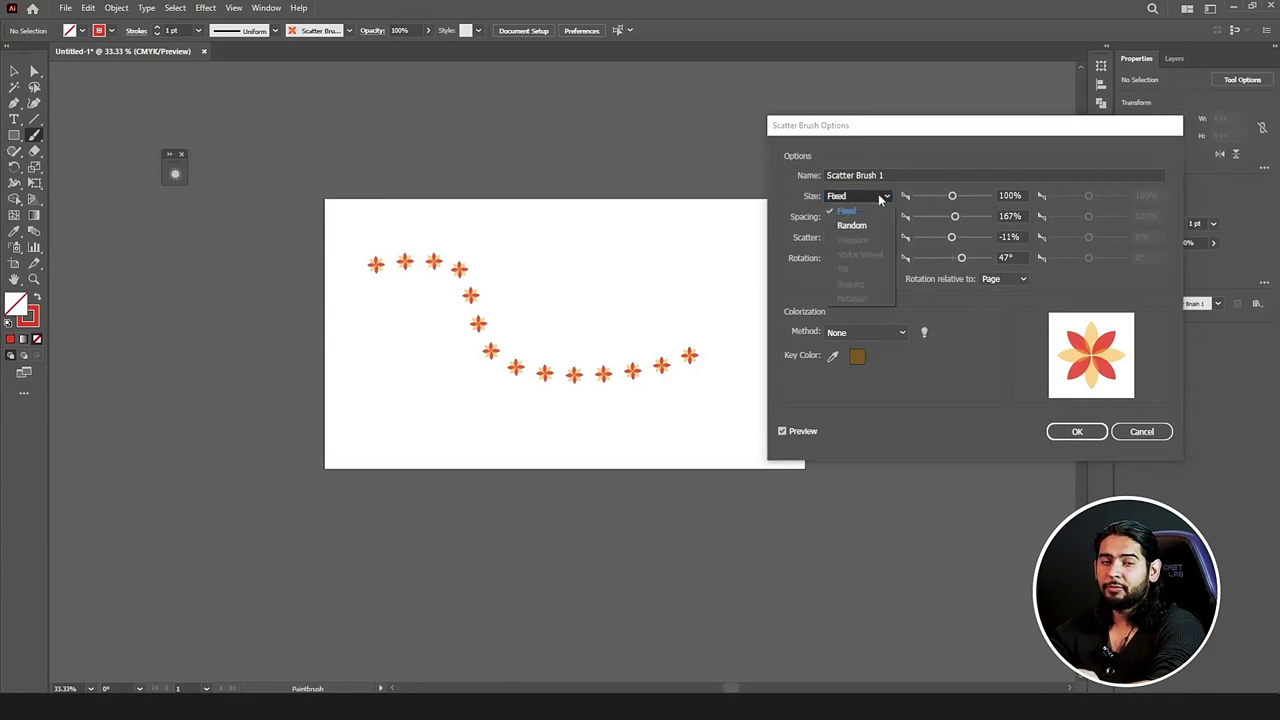
{"action": "left_click", "coordinate": [866, 225]}
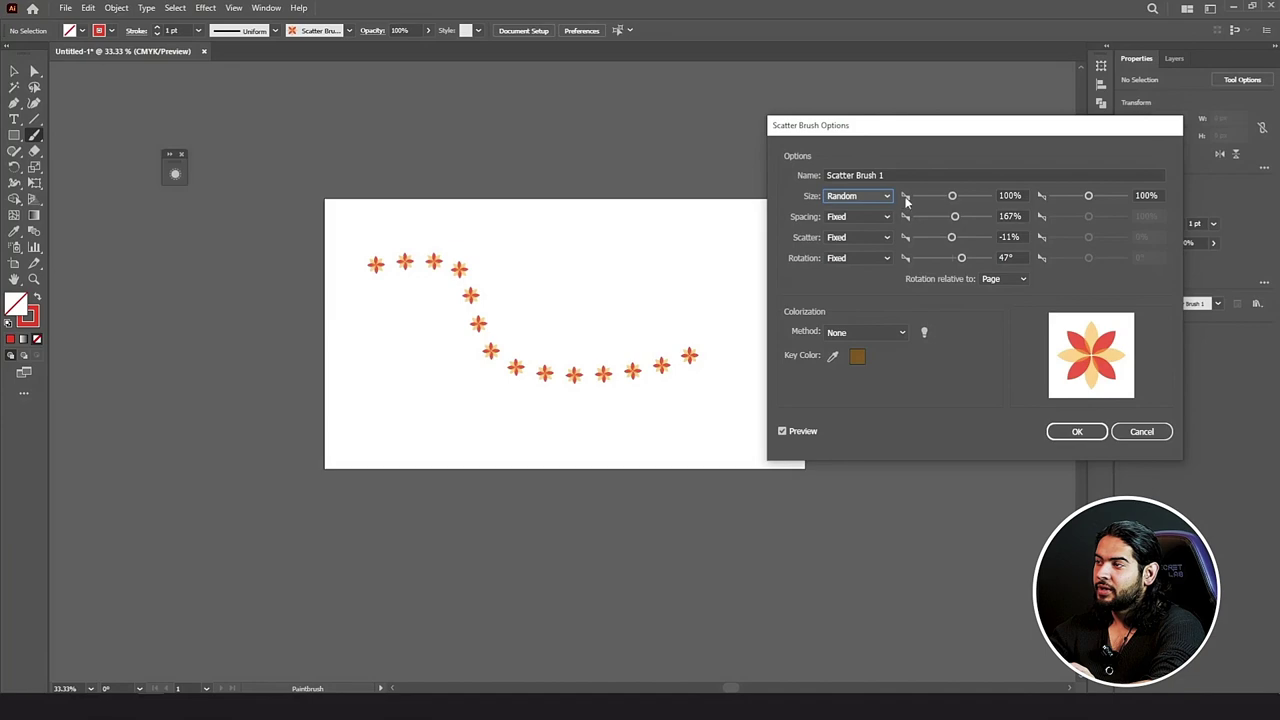
{"action": "left_click_drag", "start_coordinate": [952, 196], "coordinate": [955, 202]}
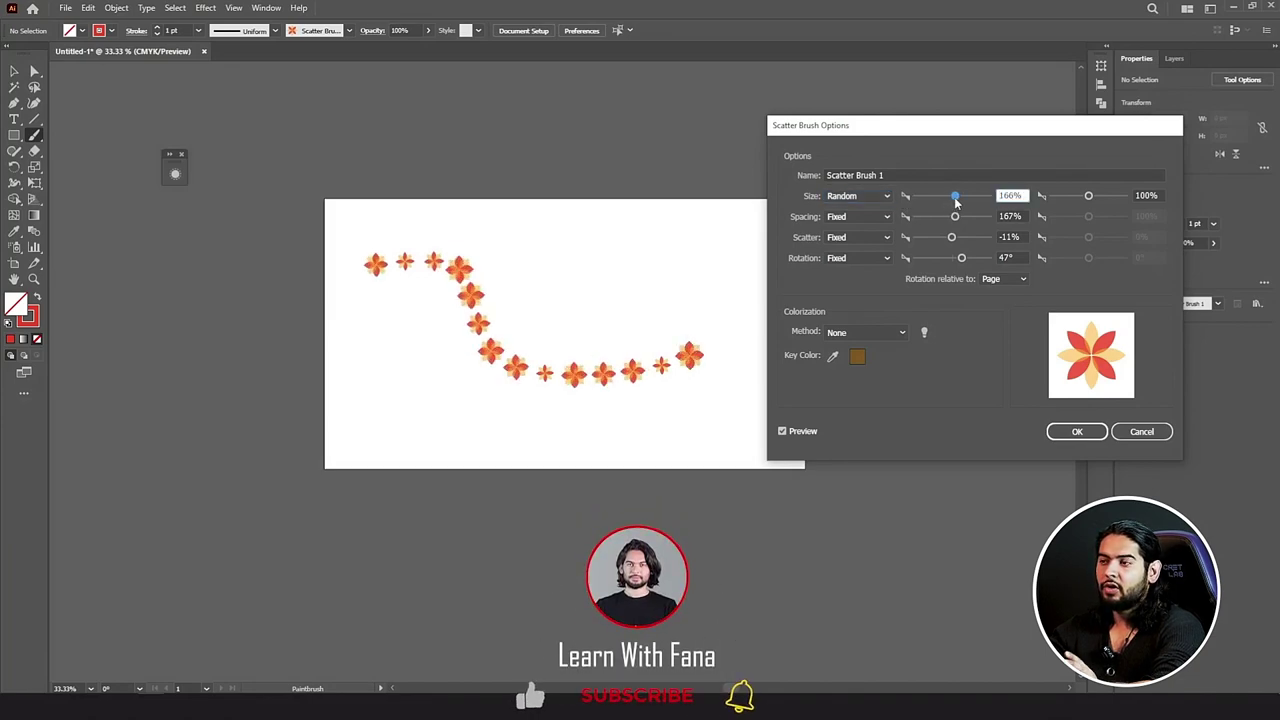
{"action": "left_click", "coordinate": [858, 196]}
{"action": "left_click", "coordinate": [847, 213]}
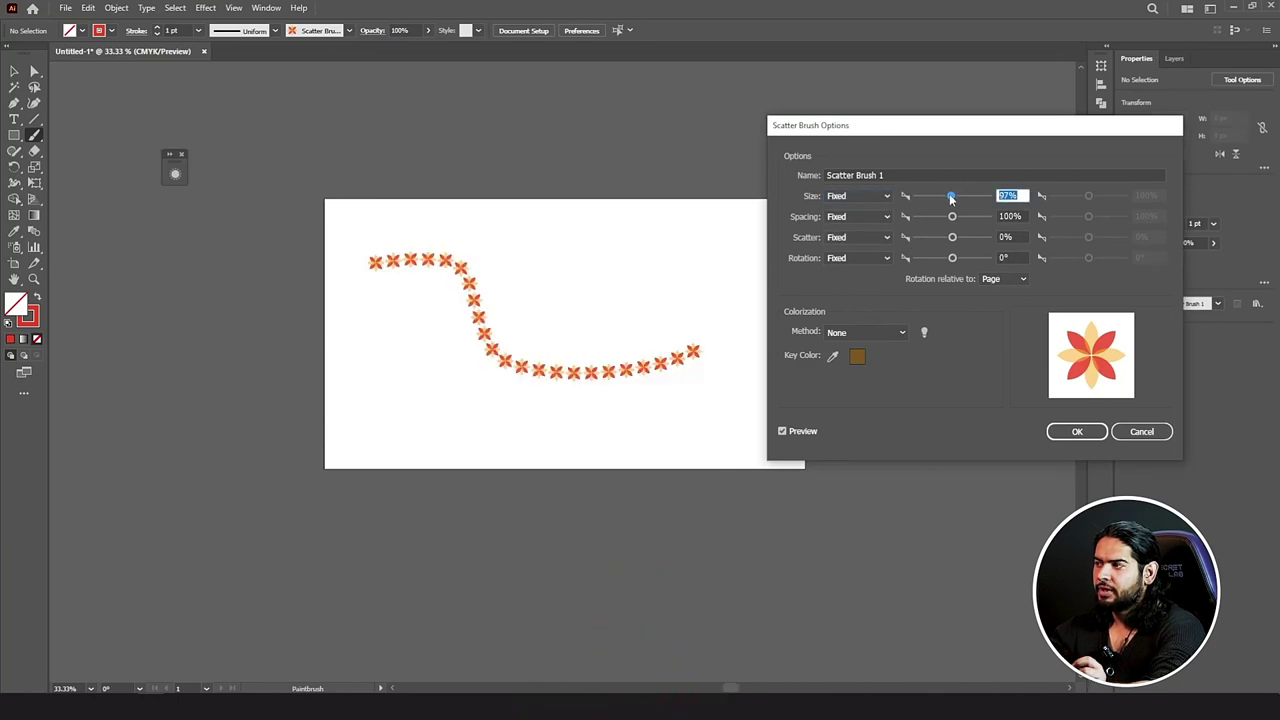
{"action": "left_click_drag", "start_coordinate": [952, 197], "coordinate": [958, 200]}
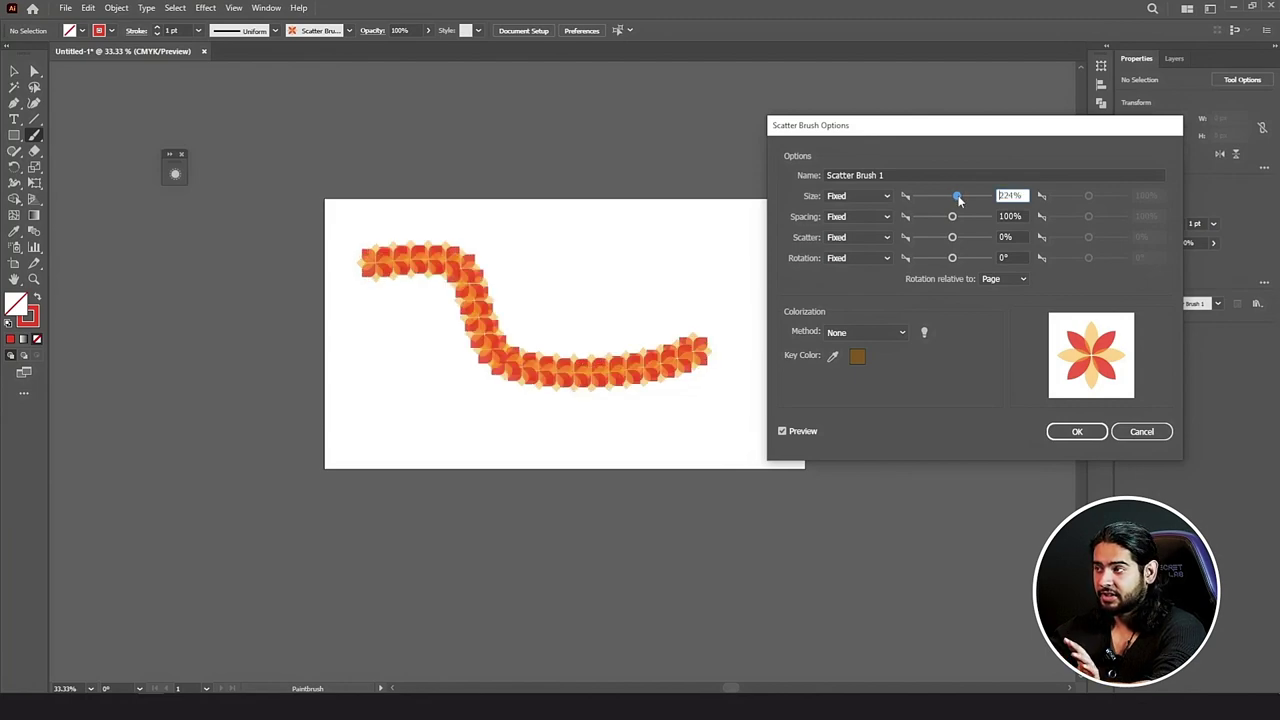
Step: Set the flower brush's size to Random, varying between 100% and 20%
{"action": "left_click", "coordinate": [849, 197]}
{"action": "left_click", "coordinate": [862, 222]}
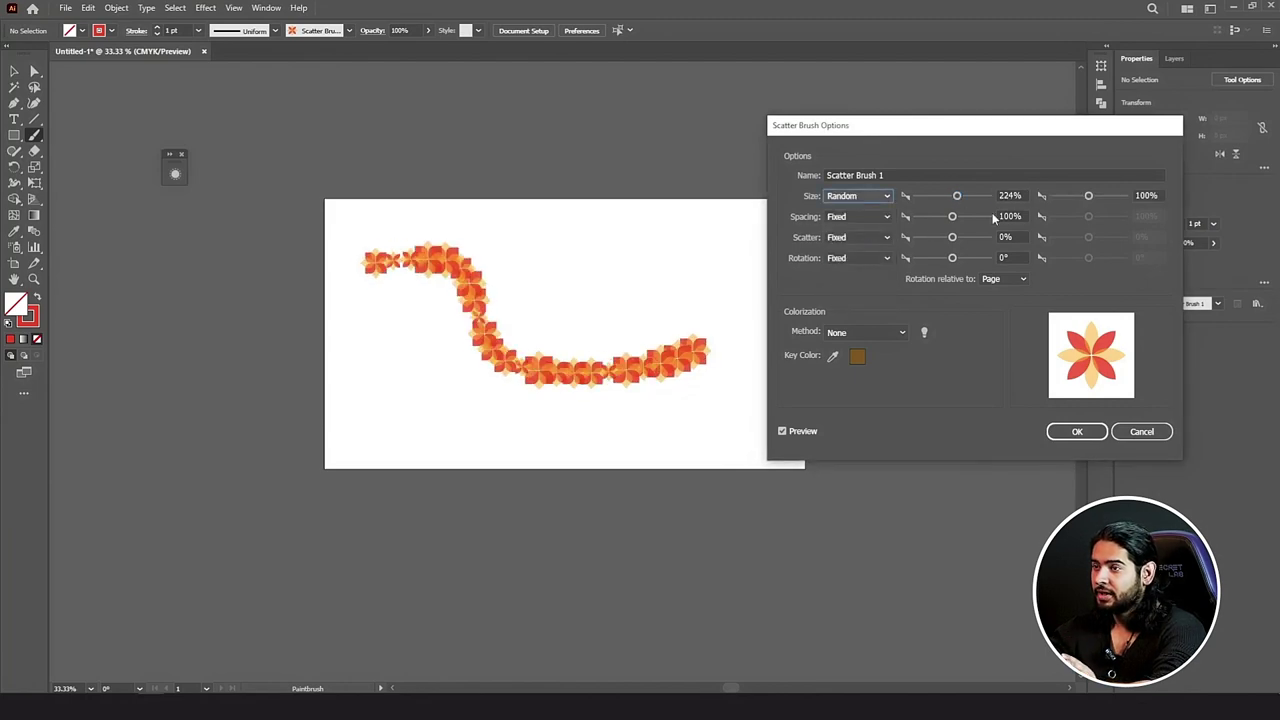
{"action": "left_click_drag", "start_coordinate": [1089, 200], "coordinate": [1065, 202]}
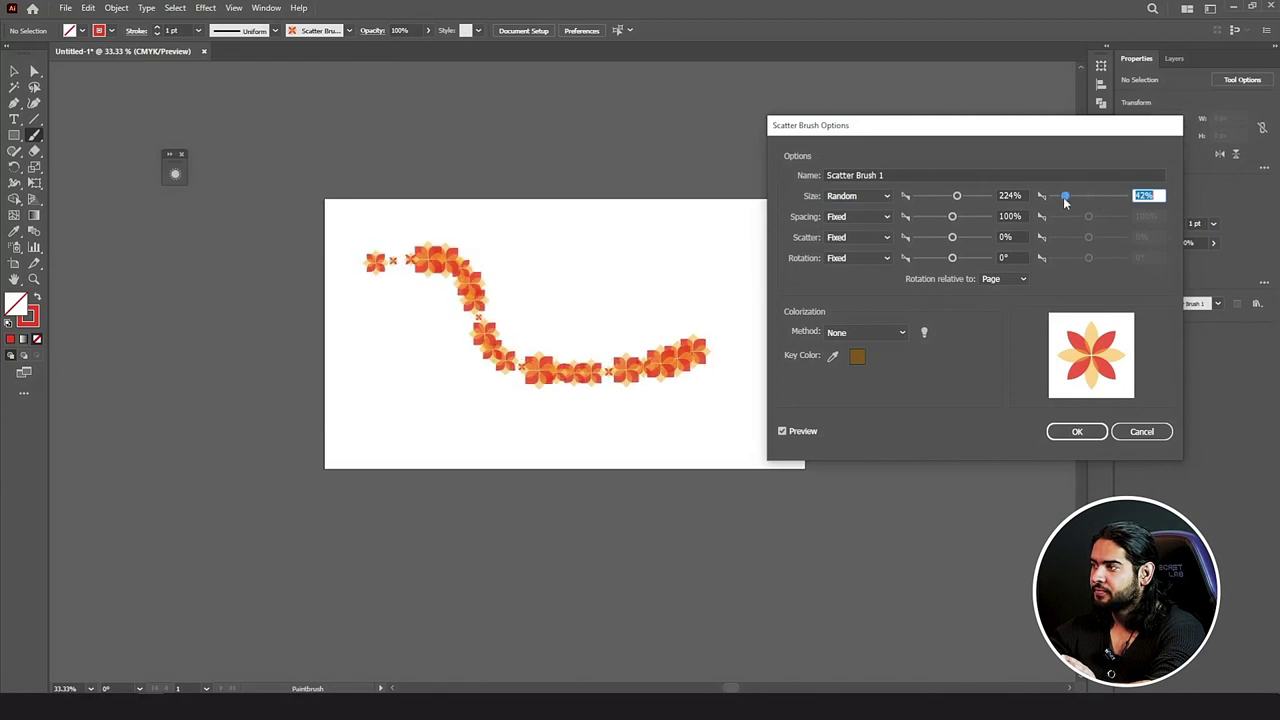
{"action": "left_click", "coordinate": [1010, 194]}
{"action": "type", "text": "100"}
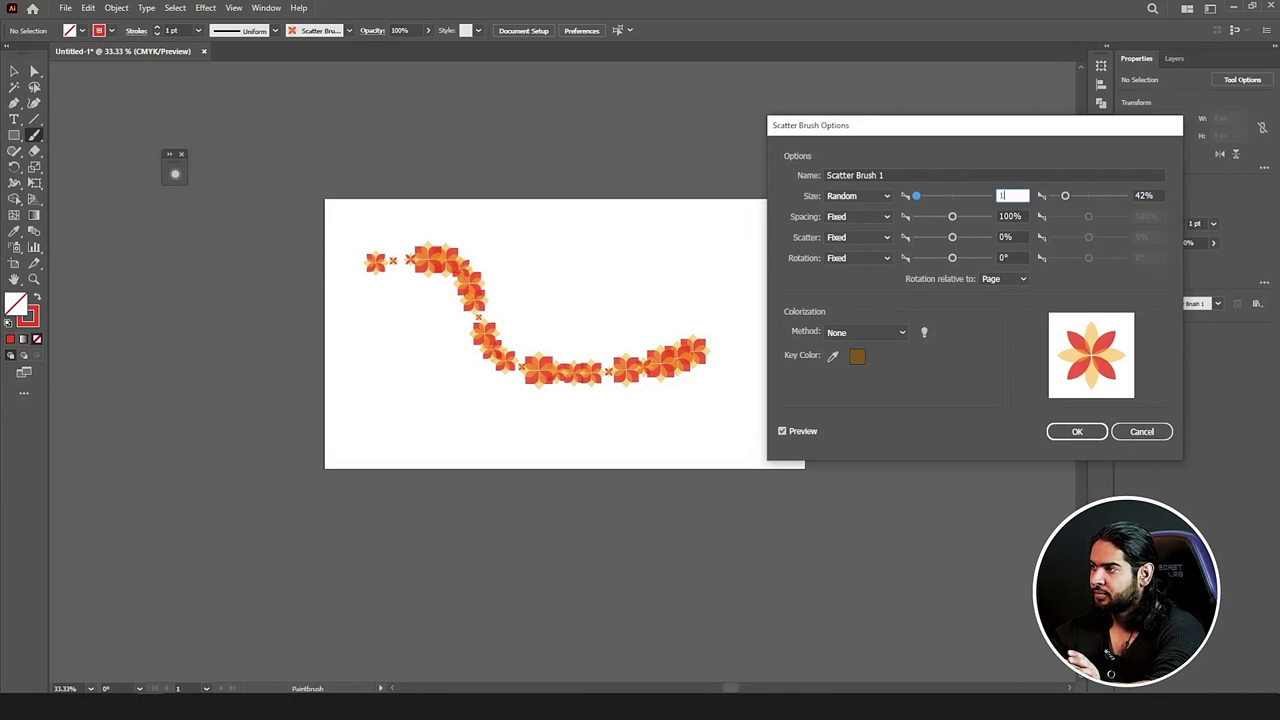
{"action": "left_click", "coordinate": [1140, 195]}
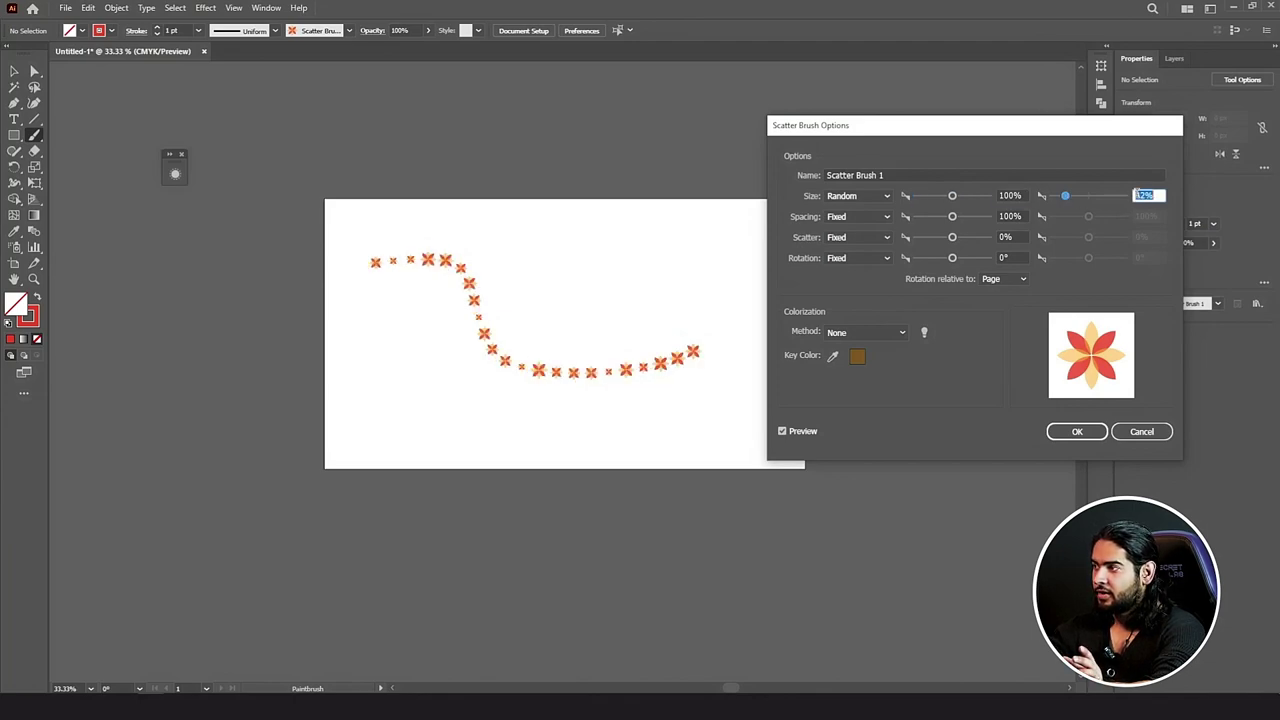
{"action": "type", "text": "20"}
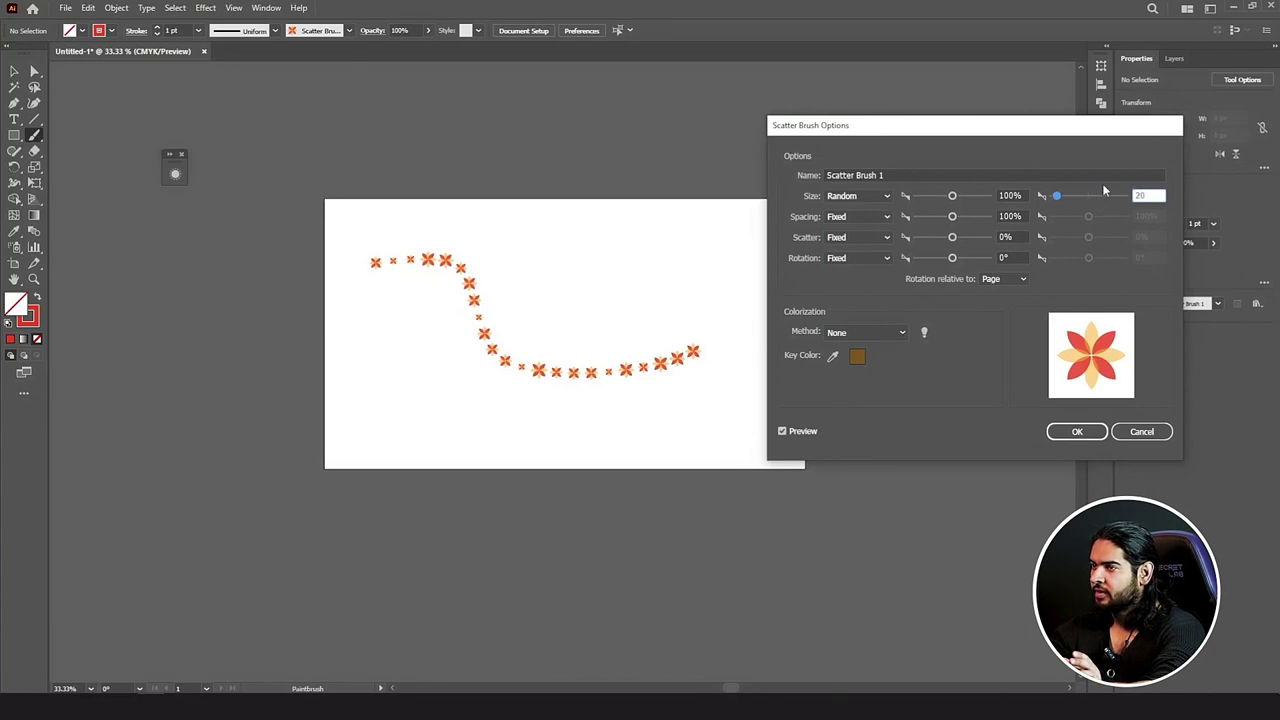
{"action": "left_click", "coordinate": [999, 200]}
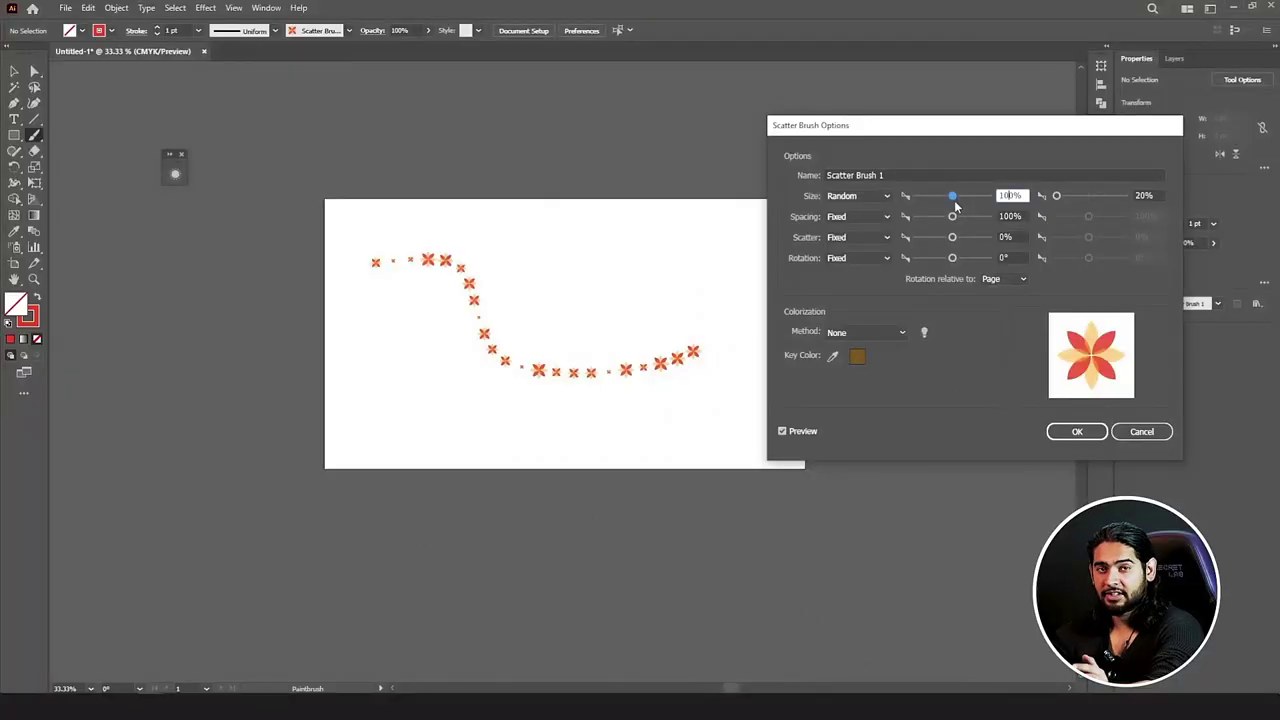
Step: Set the flower brush's spacing to Random, ranging from 100% to about 284%
{"action": "left_click", "coordinate": [886, 216]}
{"action": "left_click", "coordinate": [874, 246]}
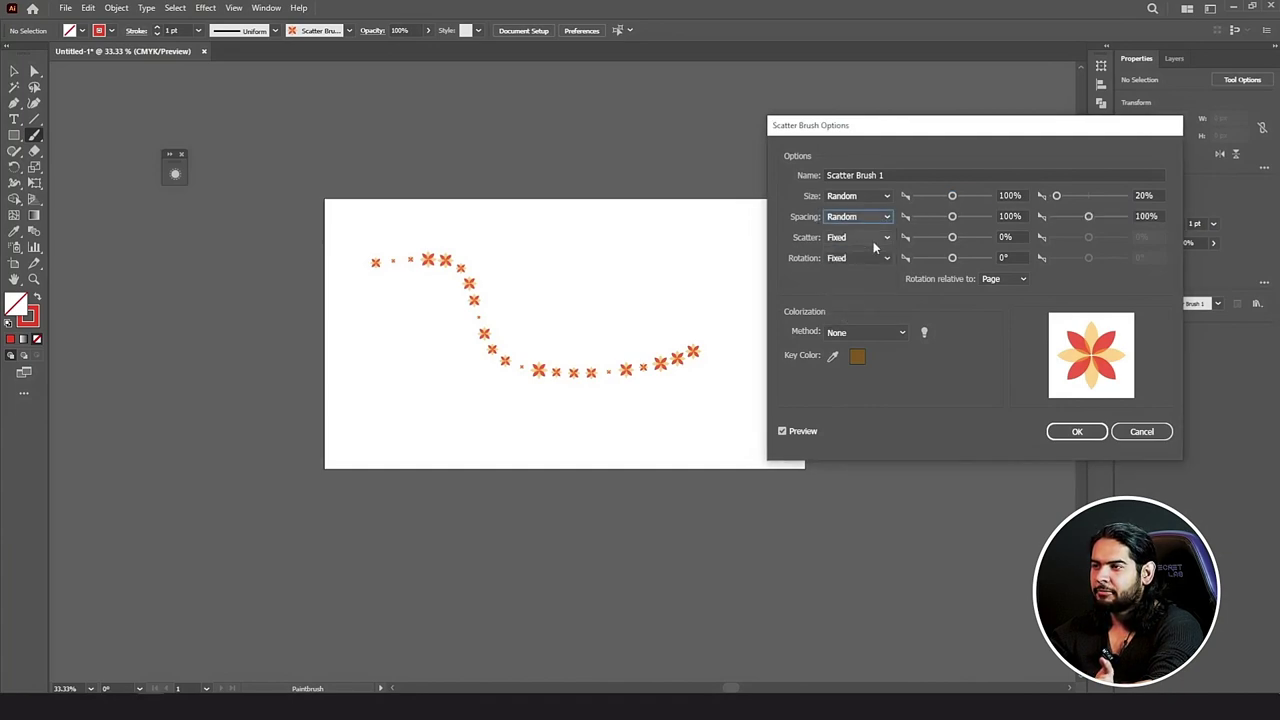
{"action": "double_click", "coordinate": [1142, 214]}
{"action": "left_click_drag", "start_coordinate": [1088, 216], "coordinate": [1066, 218]}
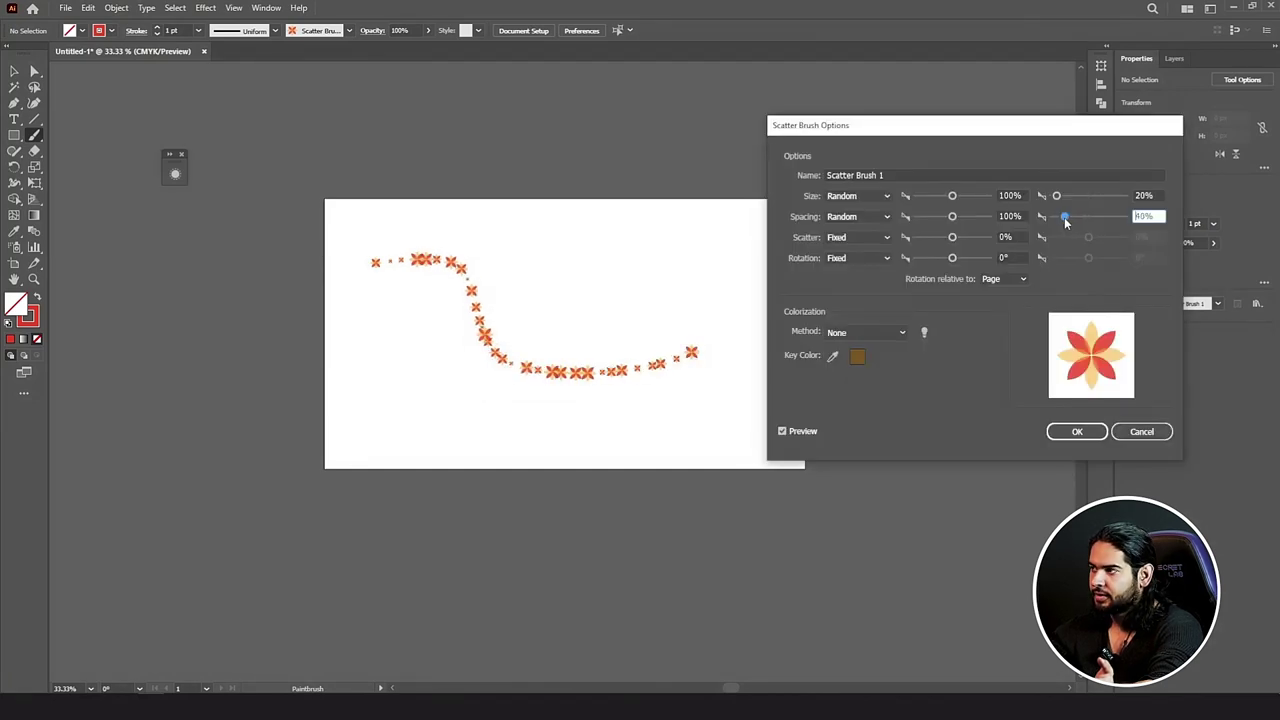
{"action": "left_click_drag", "start_coordinate": [1066, 222], "coordinate": [1100, 219]}
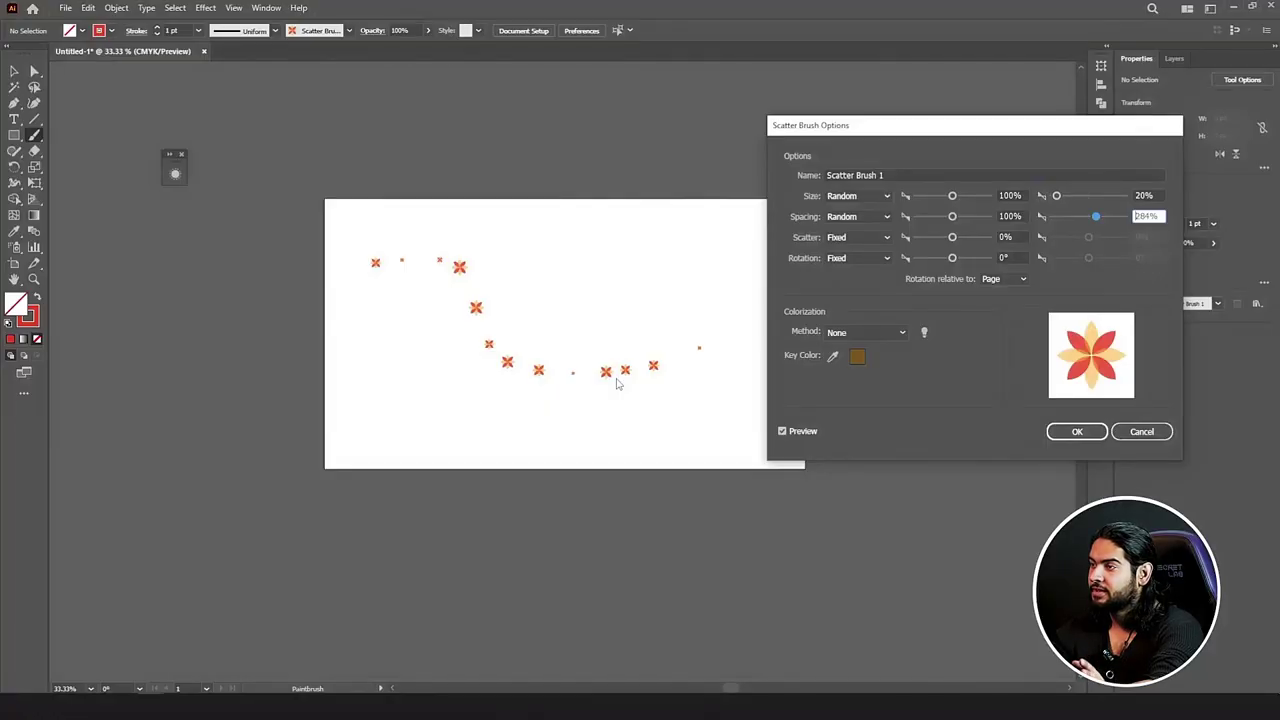
{"action": "key", "text": "Tab"}
Step: Try the flower brush's scatter as Random and as Fixed at -48%
{"action": "left_click", "coordinate": [858, 237]}
{"action": "left_click", "coordinate": [851, 267]}
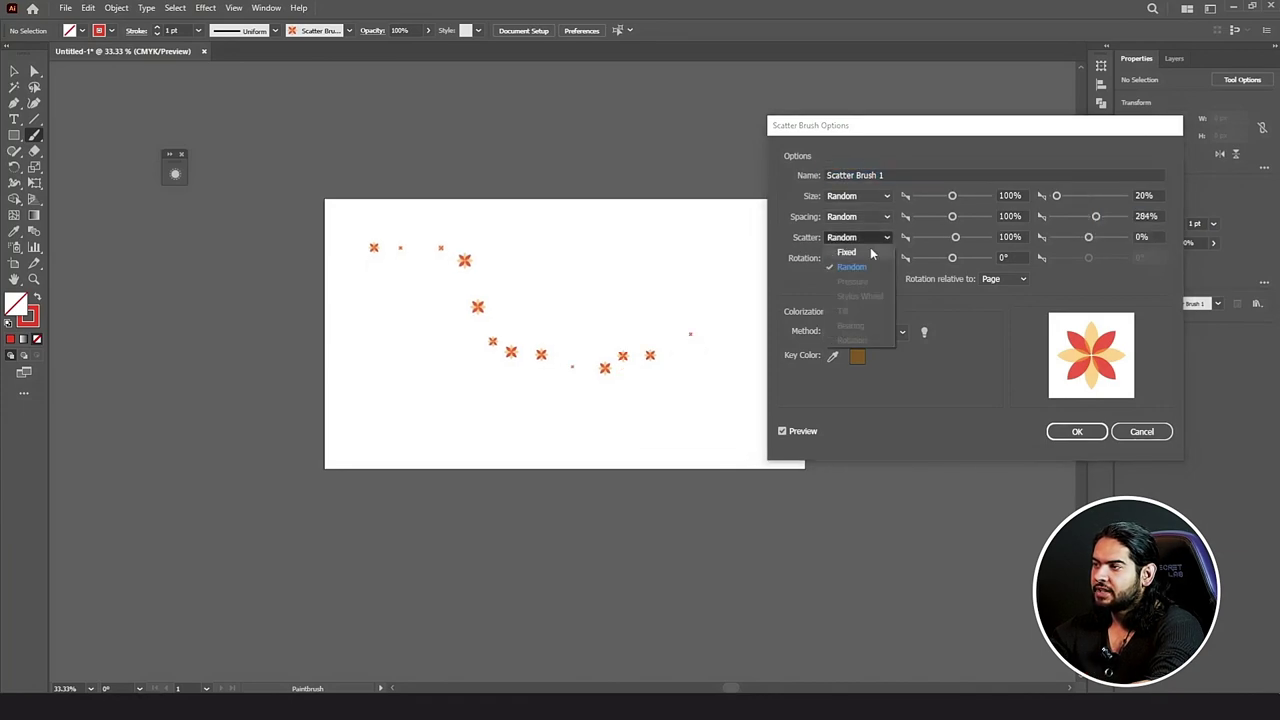
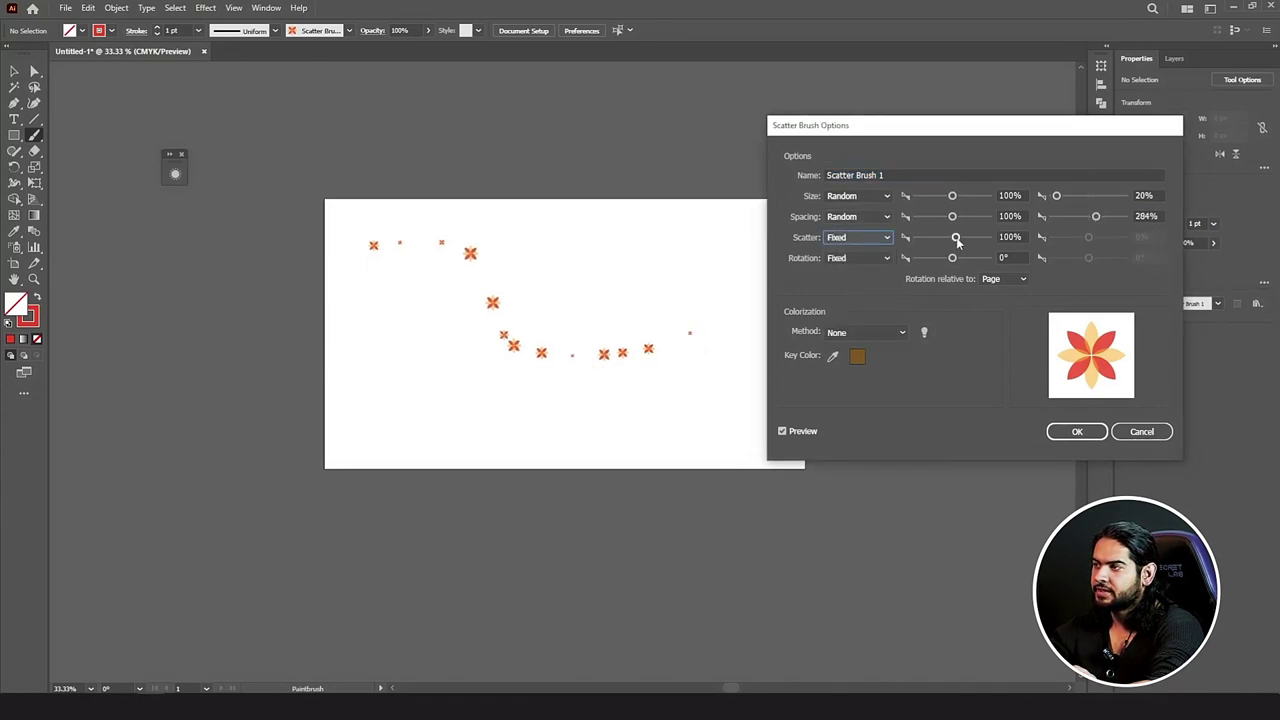
{"action": "mouse_move", "coordinate": [956, 237]}
{"action": "left_mouse_down"}
{"action": "mouse_move", "coordinate": [967, 241]}
{"action": "mouse_move", "coordinate": [949, 242]}
{"action": "left_mouse_up"}
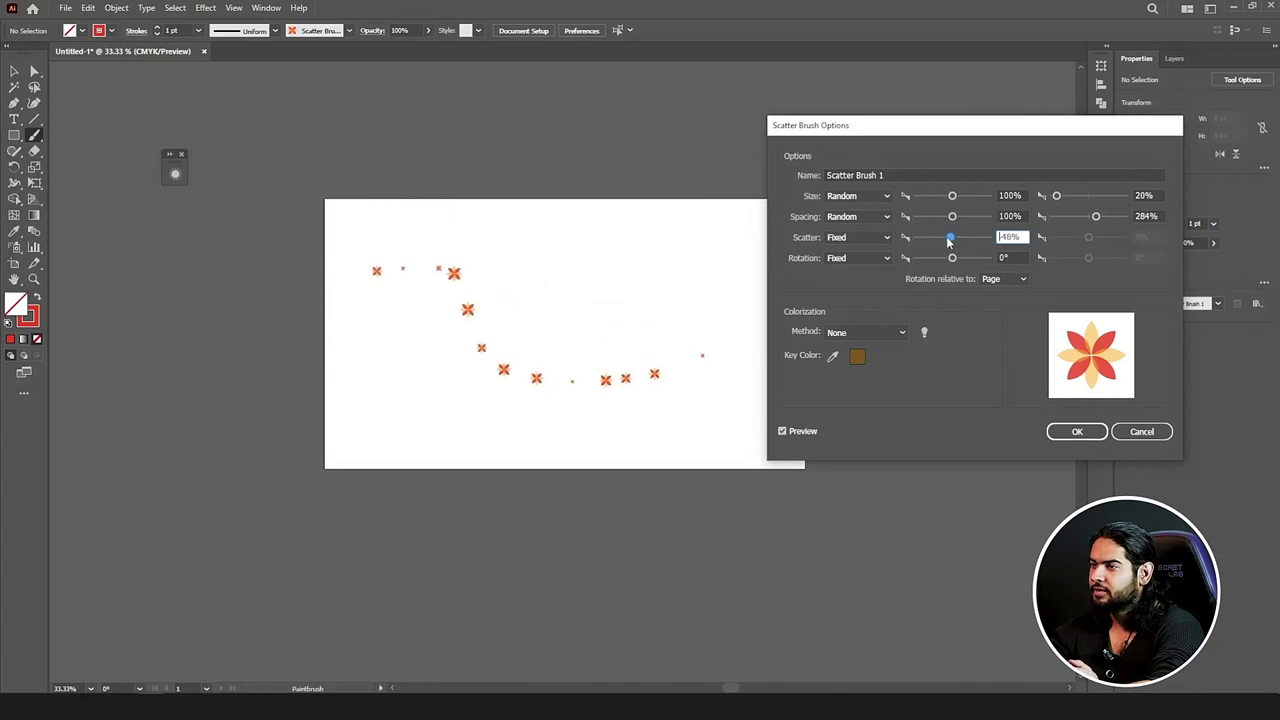
Step: Set the flower brush's scatter to Random between -74% and 74%, and apply the brush changes to the existing strokes
{"action": "left_click", "coordinate": [869, 240]}
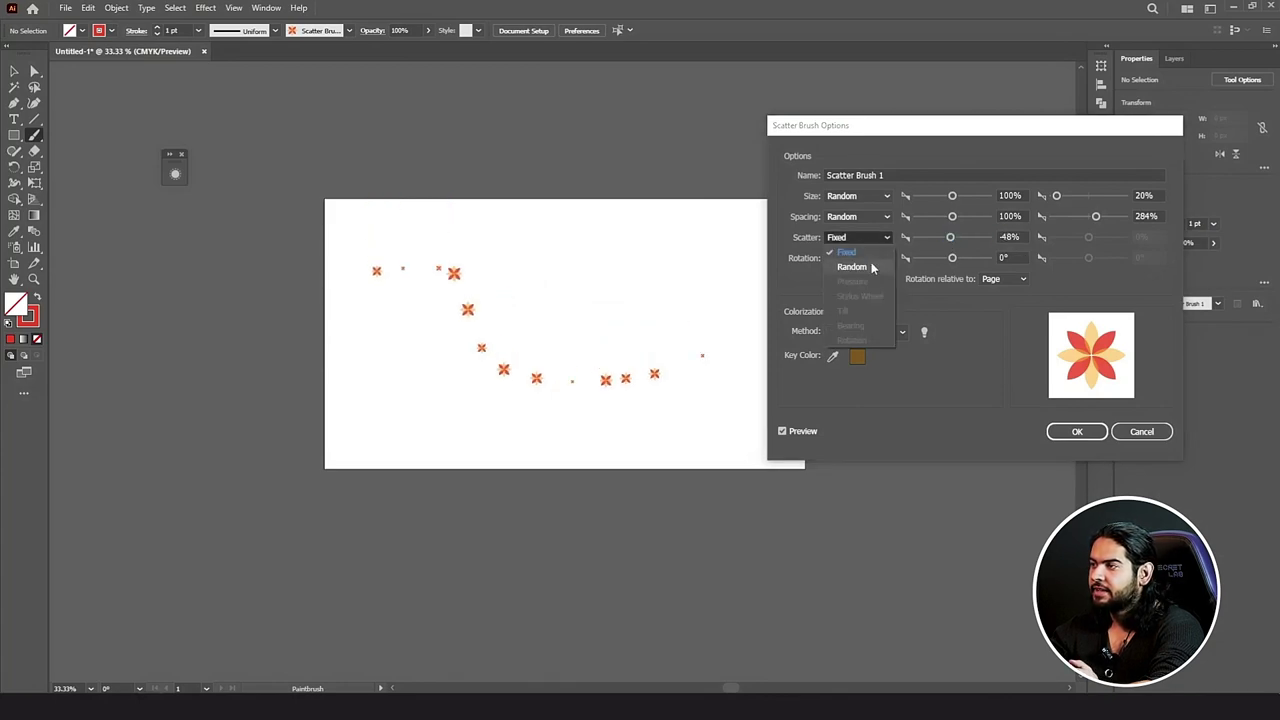
{"action": "left_click", "coordinate": [876, 266]}
{"action": "left_click_drag", "start_coordinate": [950, 238], "coordinate": [952, 241]}
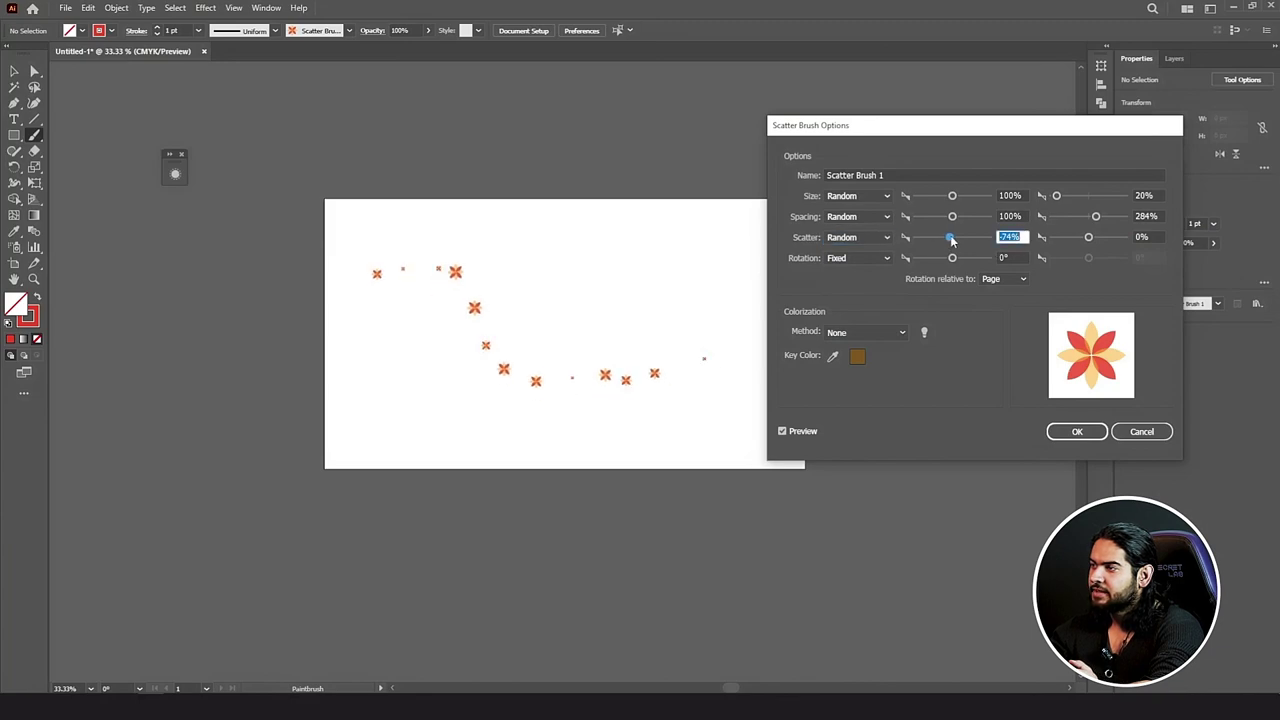
{"action": "left_click", "coordinate": [1143, 237]}
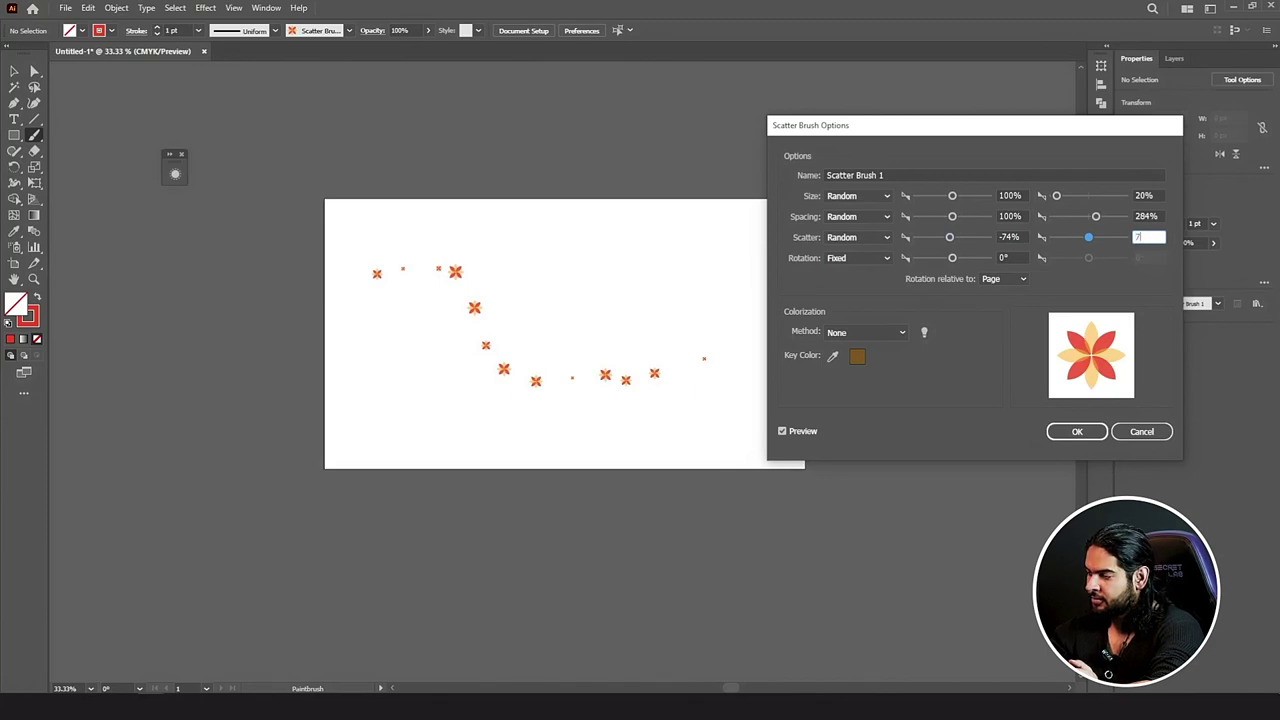
{"action": "key", "text": "Return"}
{"action": "left_click", "coordinate": [626, 370]}
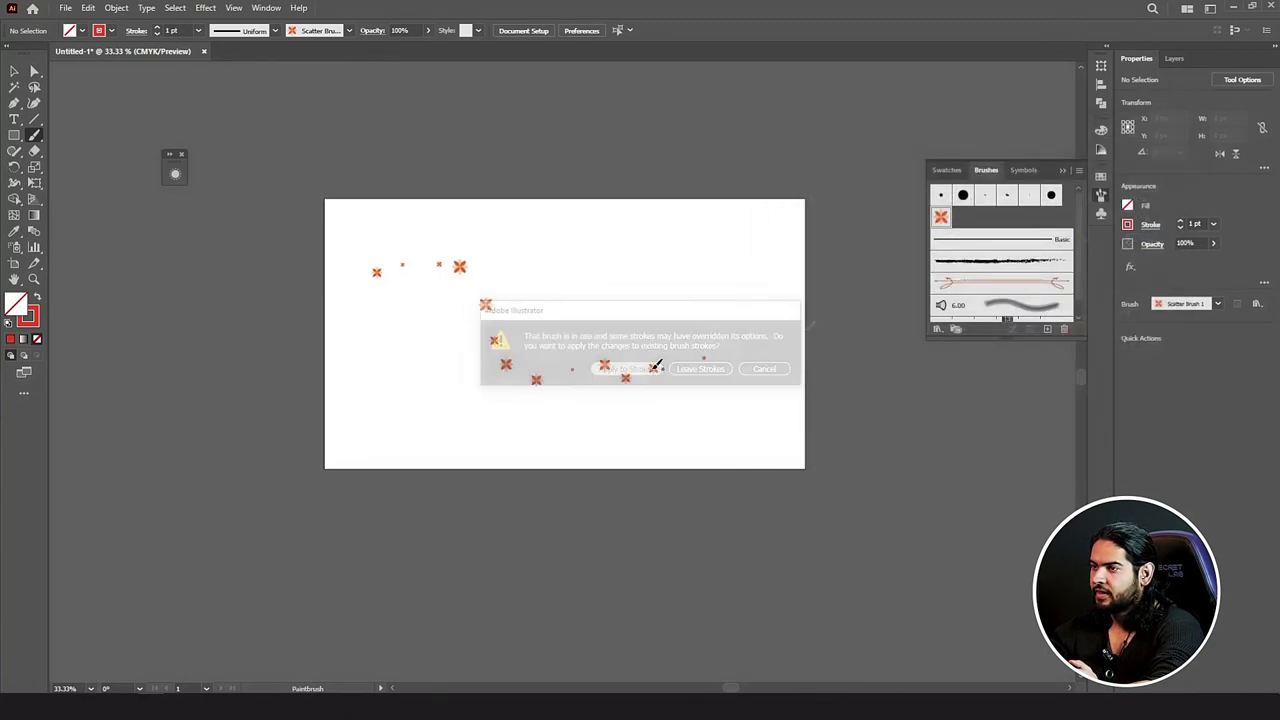
Step: Select the painted flower stroke and set its scatter brush's rotation to Random between -50° and 50°
{"action": "left_click", "coordinate": [14, 71]}
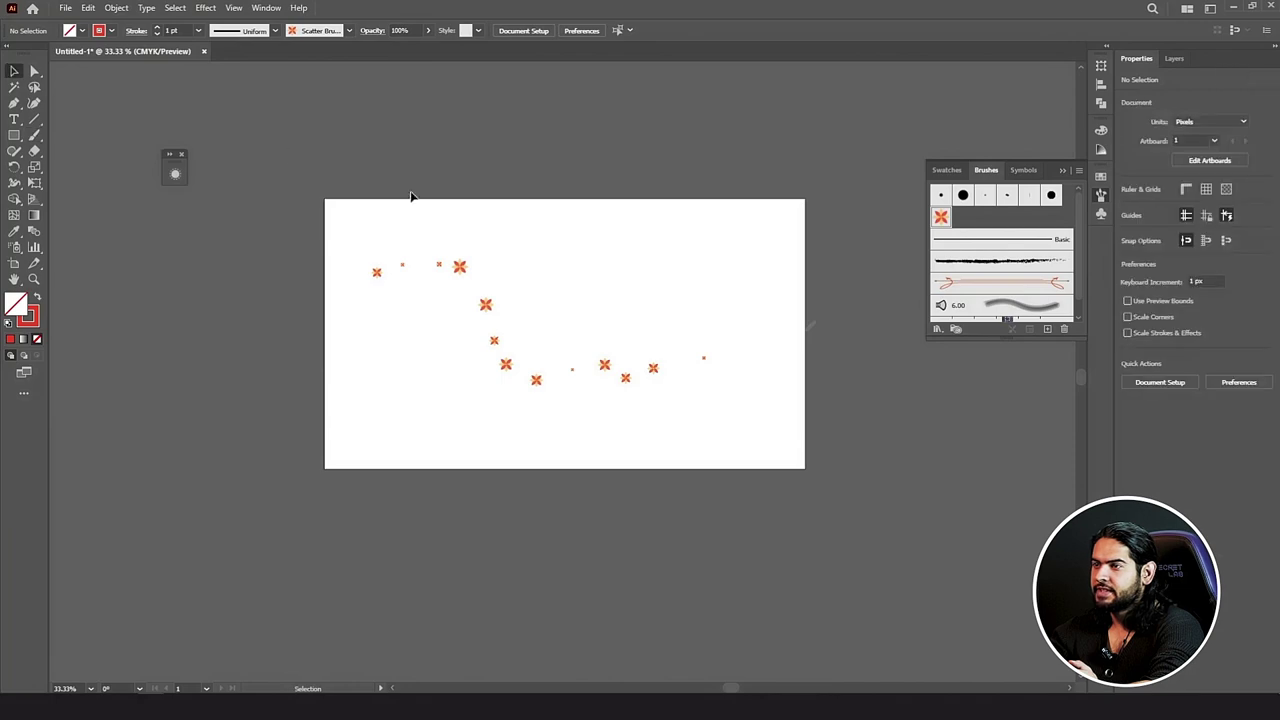
{"action": "left_click", "coordinate": [475, 292]}
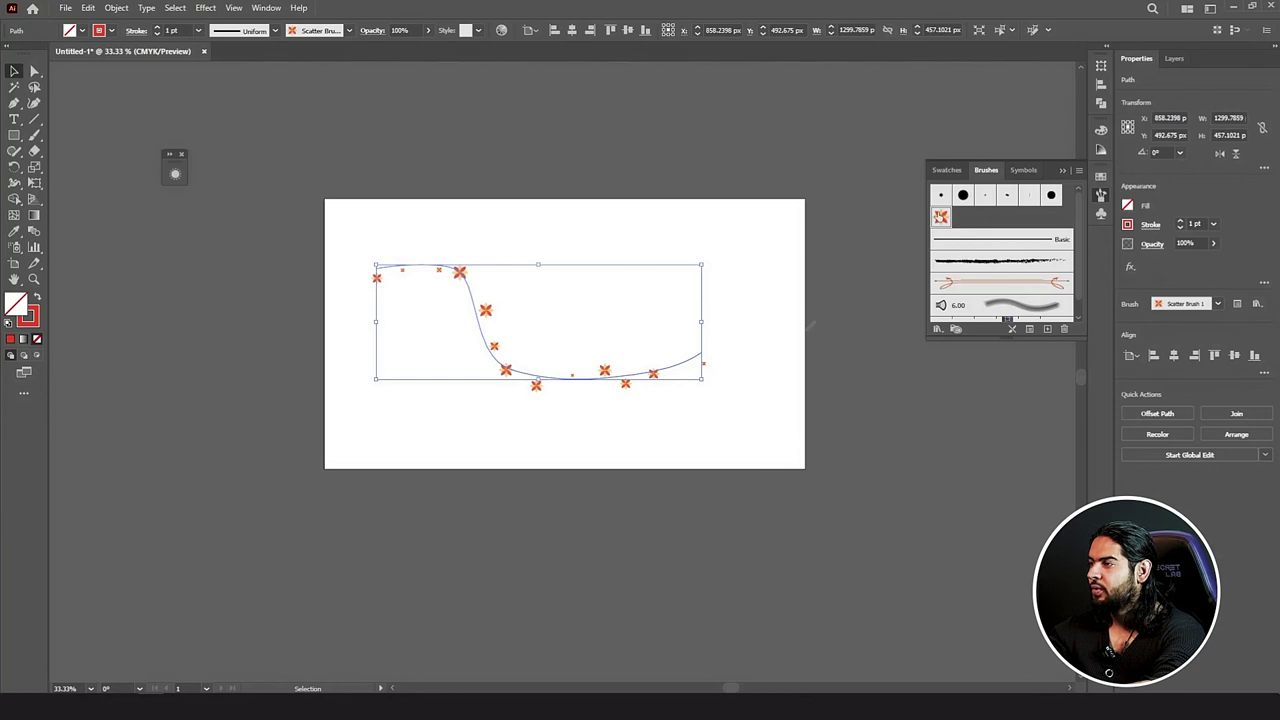
{"action": "double_click", "coordinate": [940, 216]}
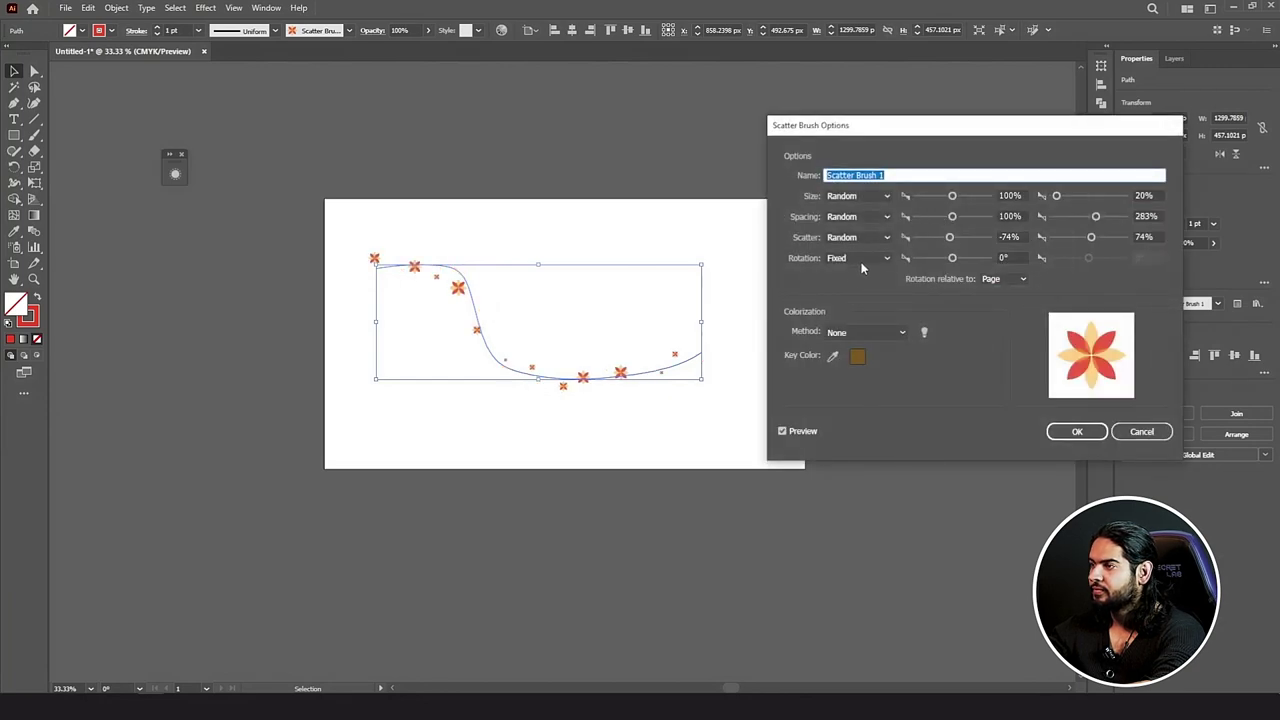
{"action": "left_click", "coordinate": [862, 262]}
{"action": "left_click", "coordinate": [858, 287]}
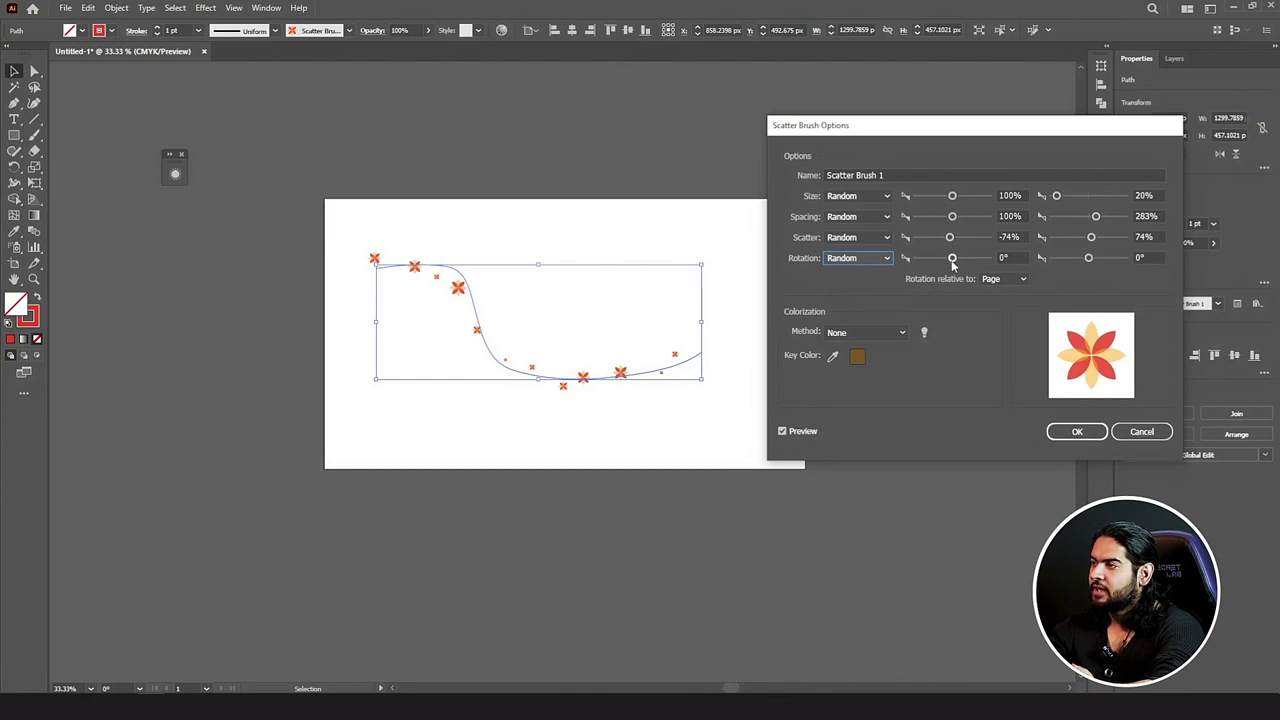
{"action": "left_click", "coordinate": [999, 257]}
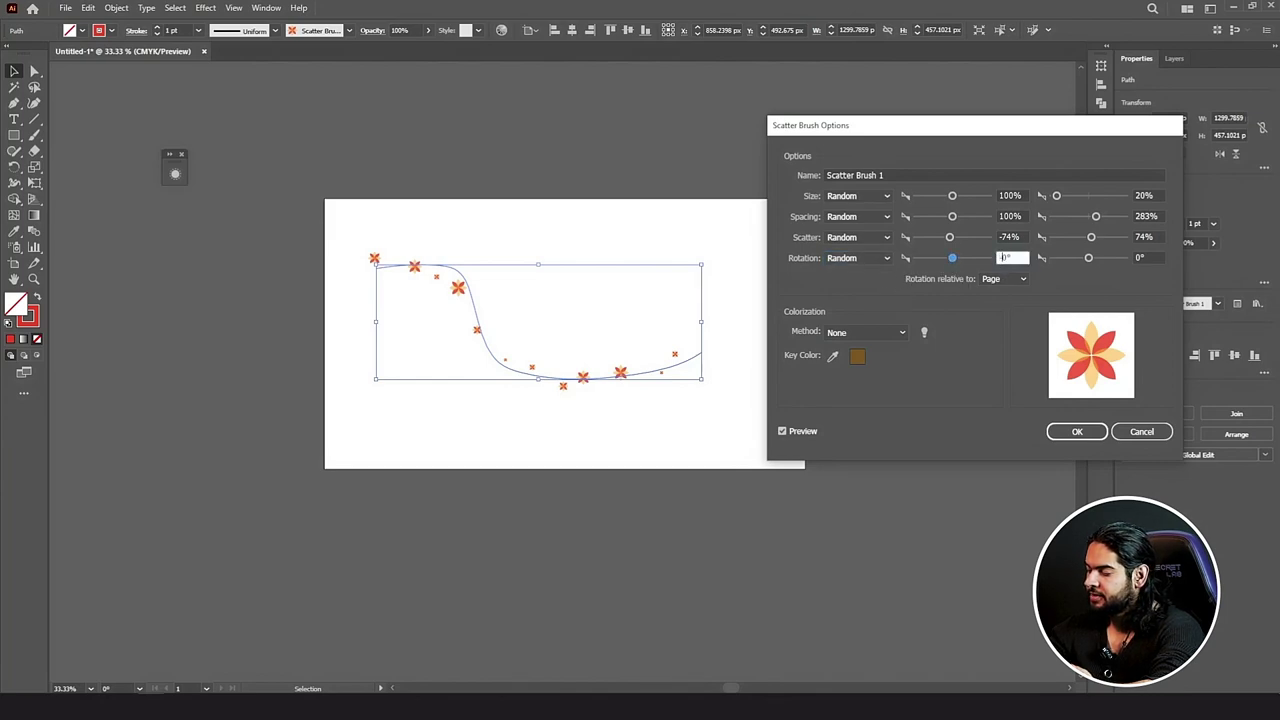
{"action": "type", "text": "-5"}
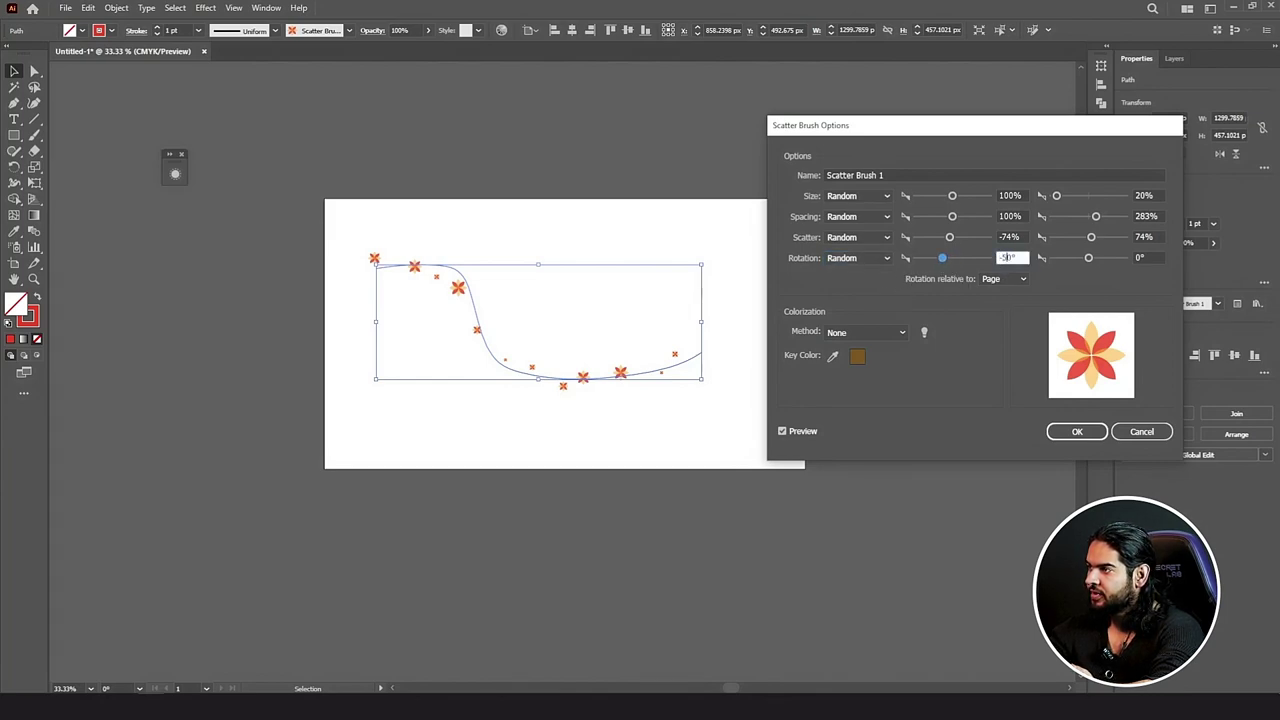
{"action": "left_click", "coordinate": [1138, 257]}
{"action": "type", "text": "5"}
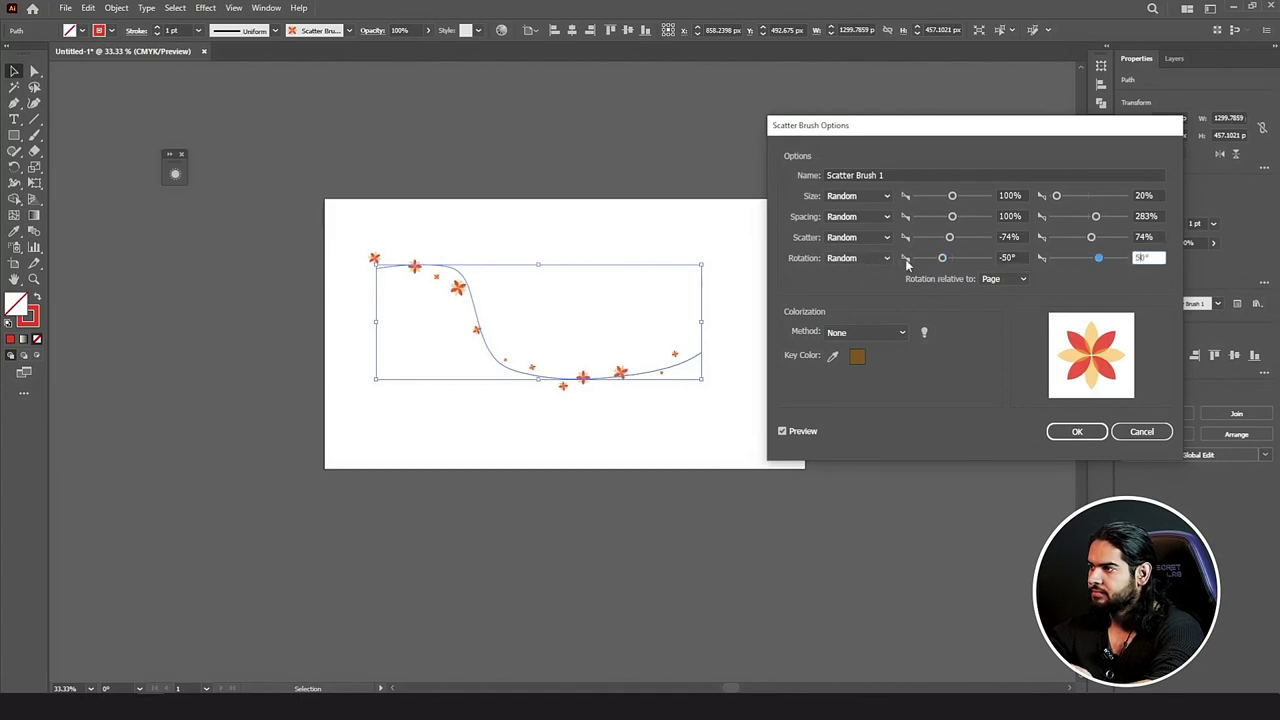
Step: Paint further curved strokes across the artboard with the randomized flower scatter brush
{"action": "left_click", "coordinate": [1012, 256]}
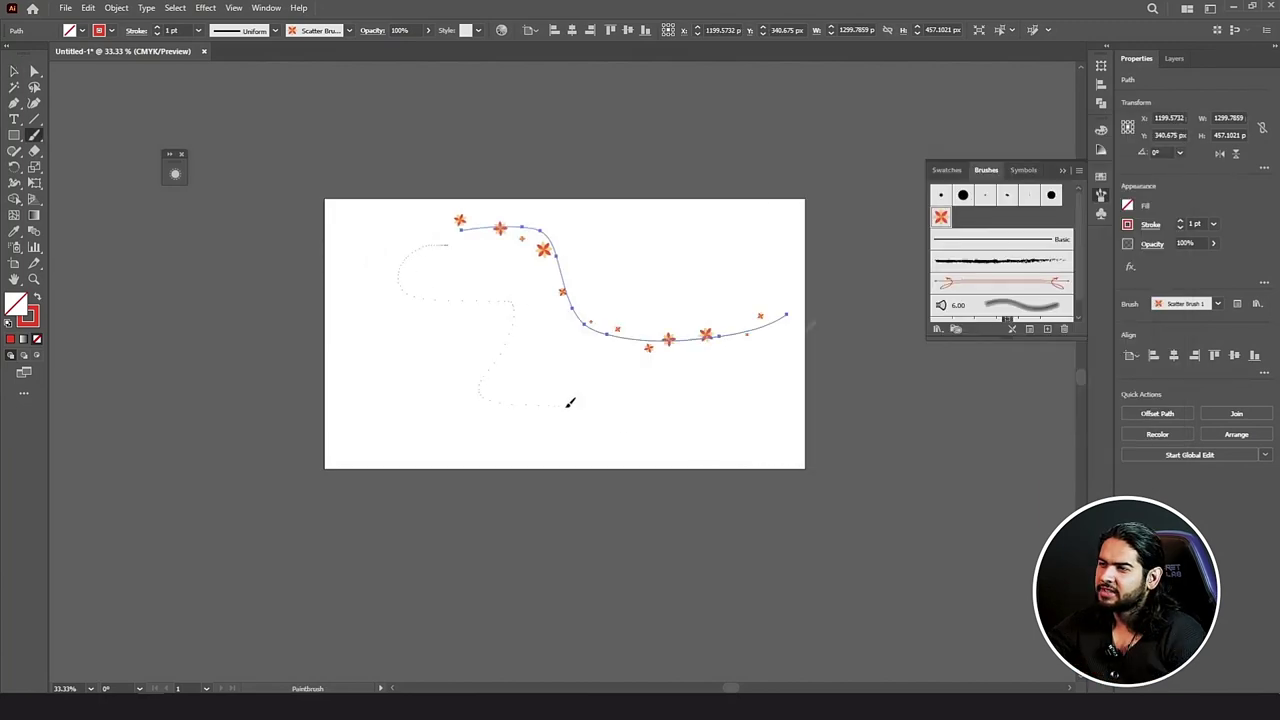
{"action": "left_click_drag", "start_coordinate": [570, 402], "coordinate": [571, 403]}
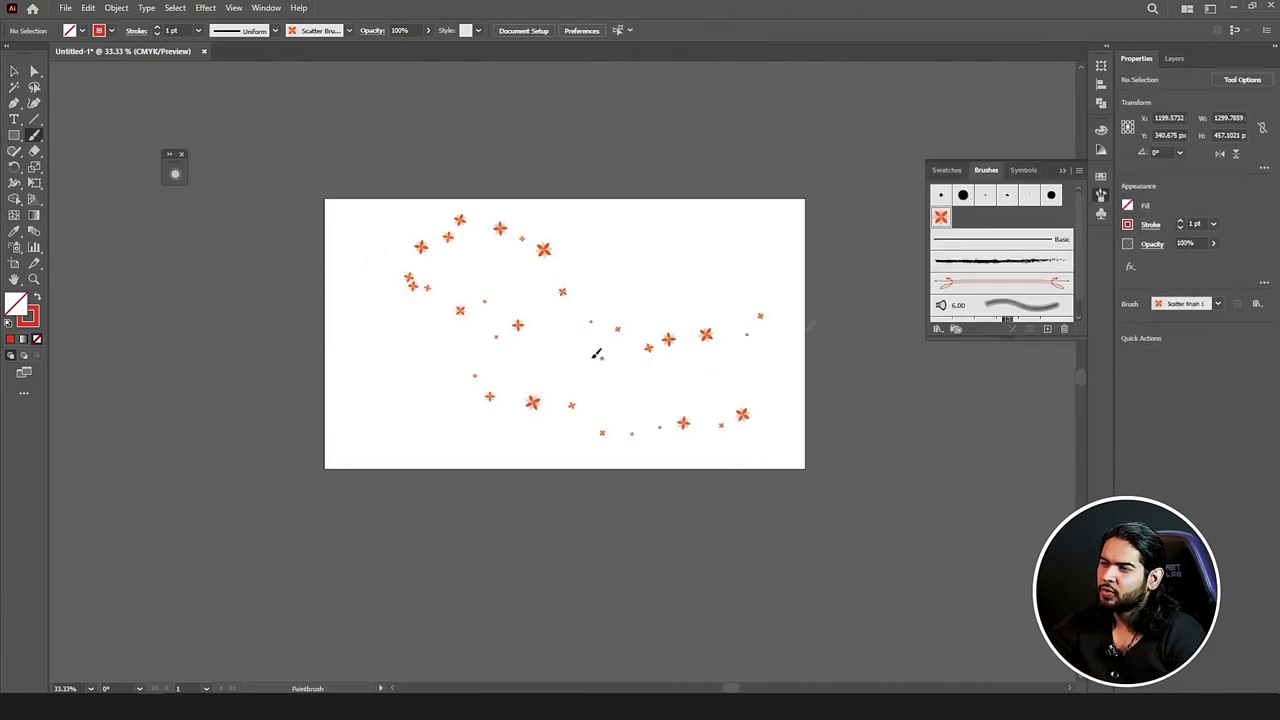
{"action": "left_click_drag", "start_coordinate": [814, 222], "coordinate": [814, 222]}
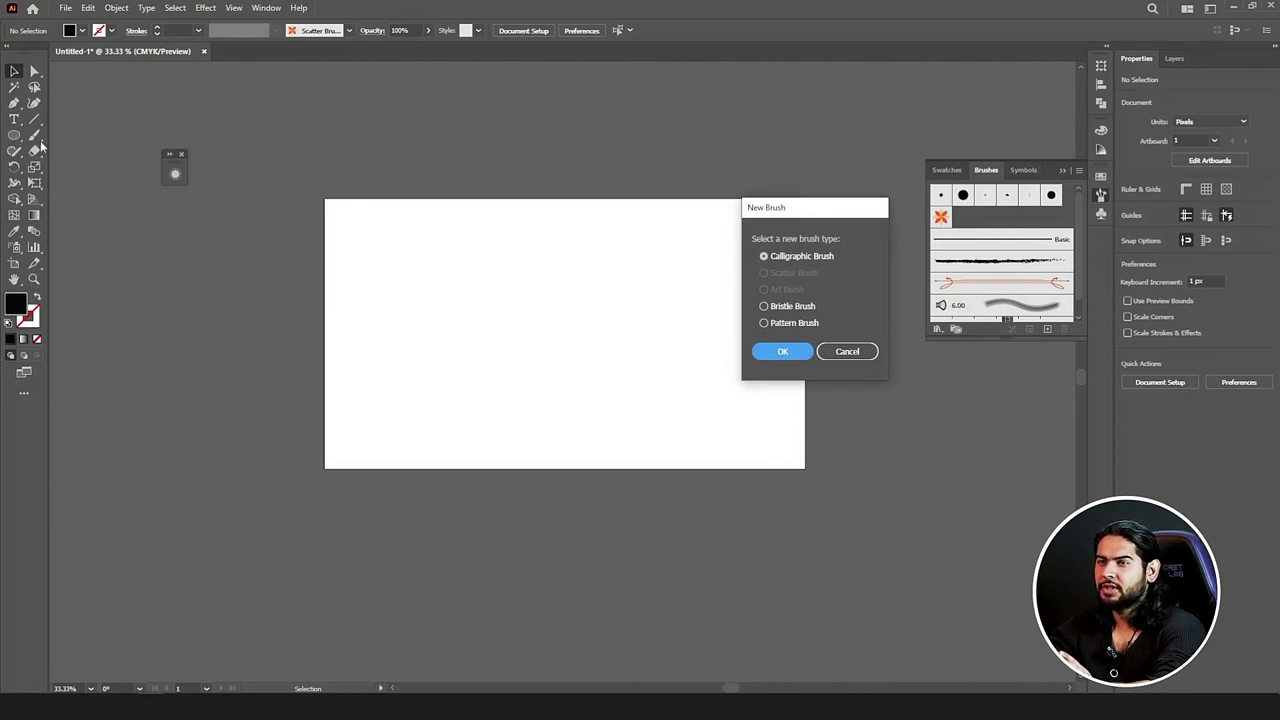
Step: Draw a black ellipse about 677 px wide in the middle of the artboard and flatten it to about 67 px high
{"action": "left_click", "coordinate": [849, 349]}
{"action": "key", "text": "l"}
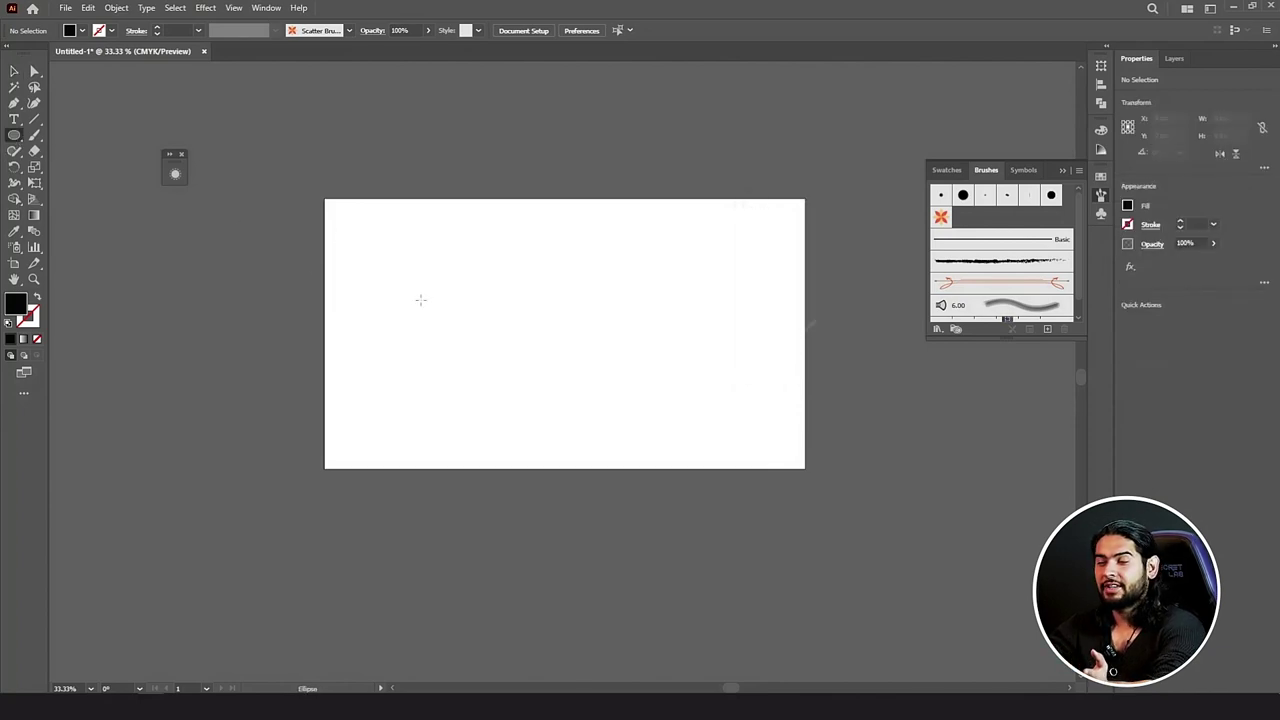
{"action": "left_click_drag", "start_coordinate": [483, 305], "coordinate": [654, 354]}
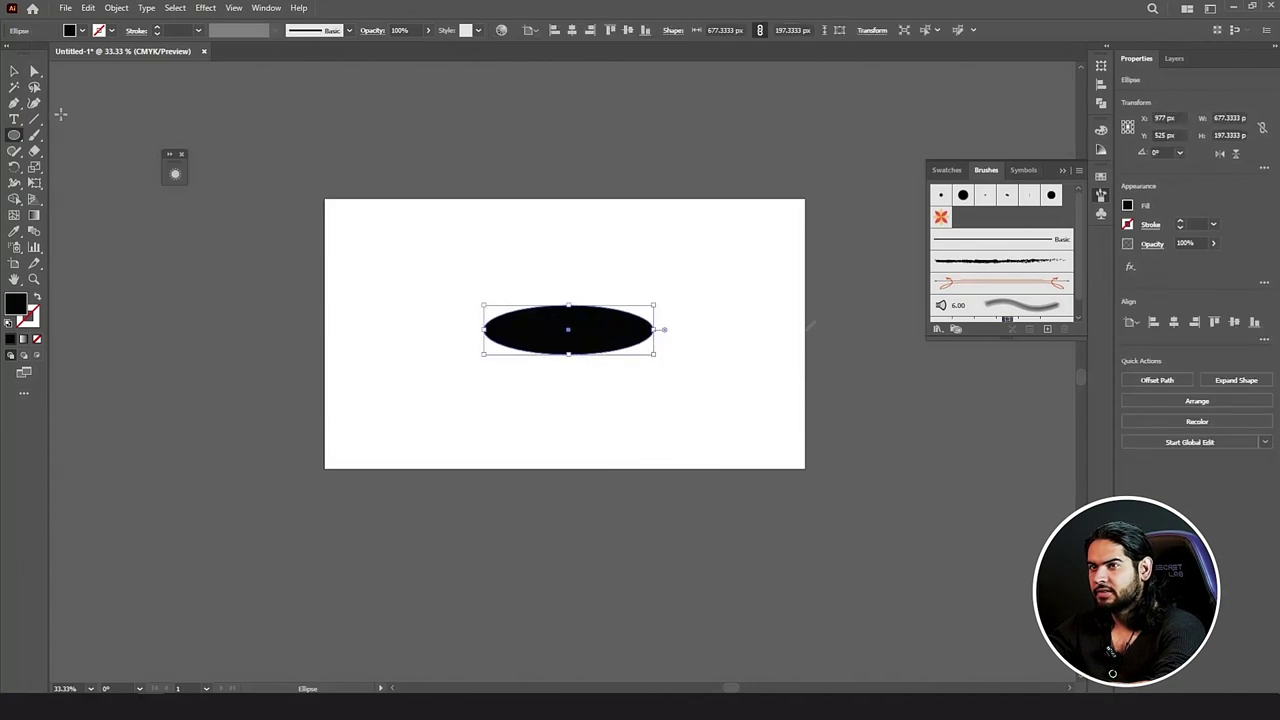
{"action": "left_click", "coordinate": [14, 71]}
{"action": "left_click_drag", "start_coordinate": [568, 305], "coordinate": [568, 337]}
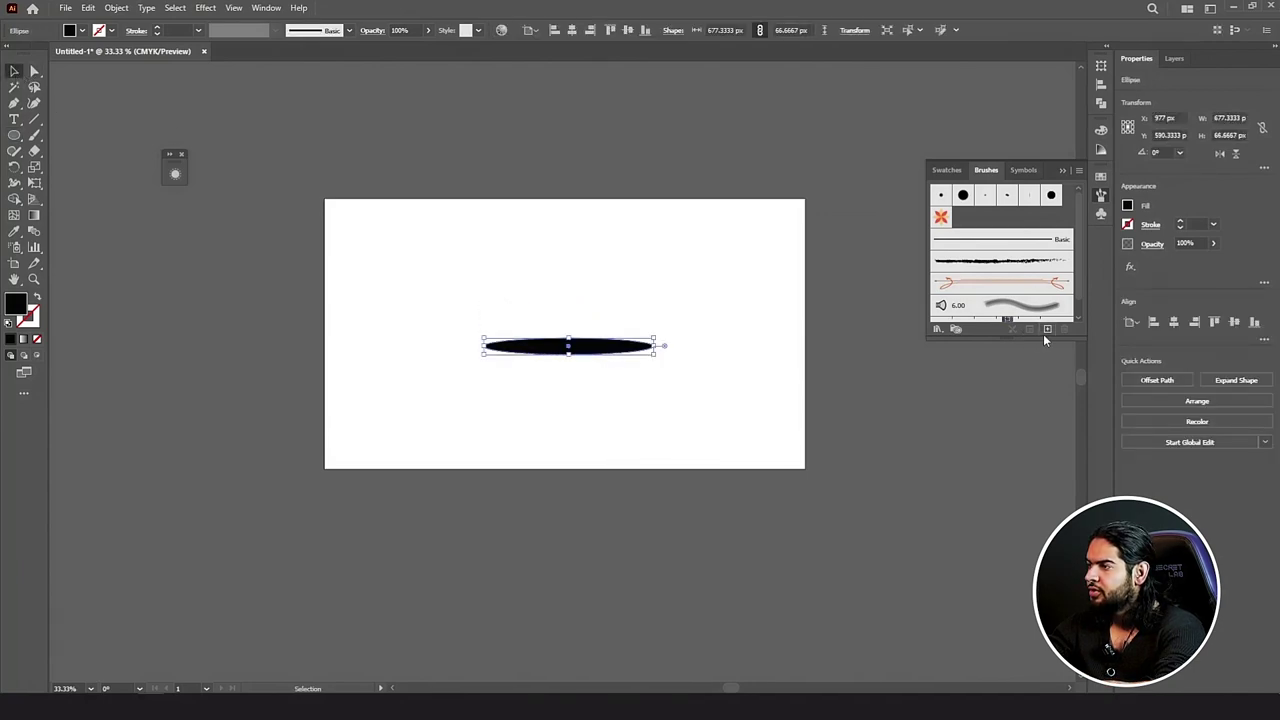
Step: Create an art brush from the flat black ellipse with Fixed 100% width, stretched to fit the stroke length
{"action": "left_click", "coordinate": [1047, 329]}
{"action": "left_click", "coordinate": [801, 291]}
{"action": "left_click", "coordinate": [785, 349]}
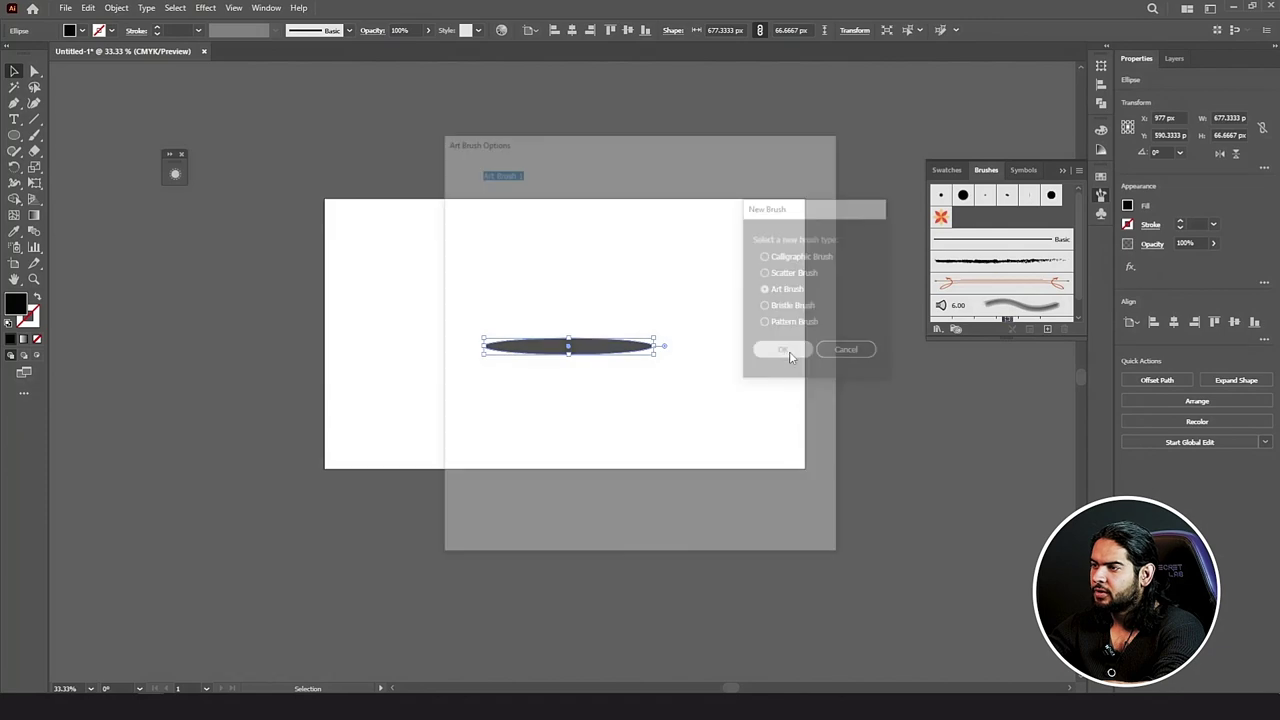
{"action": "left_click", "coordinate": [525, 171]}
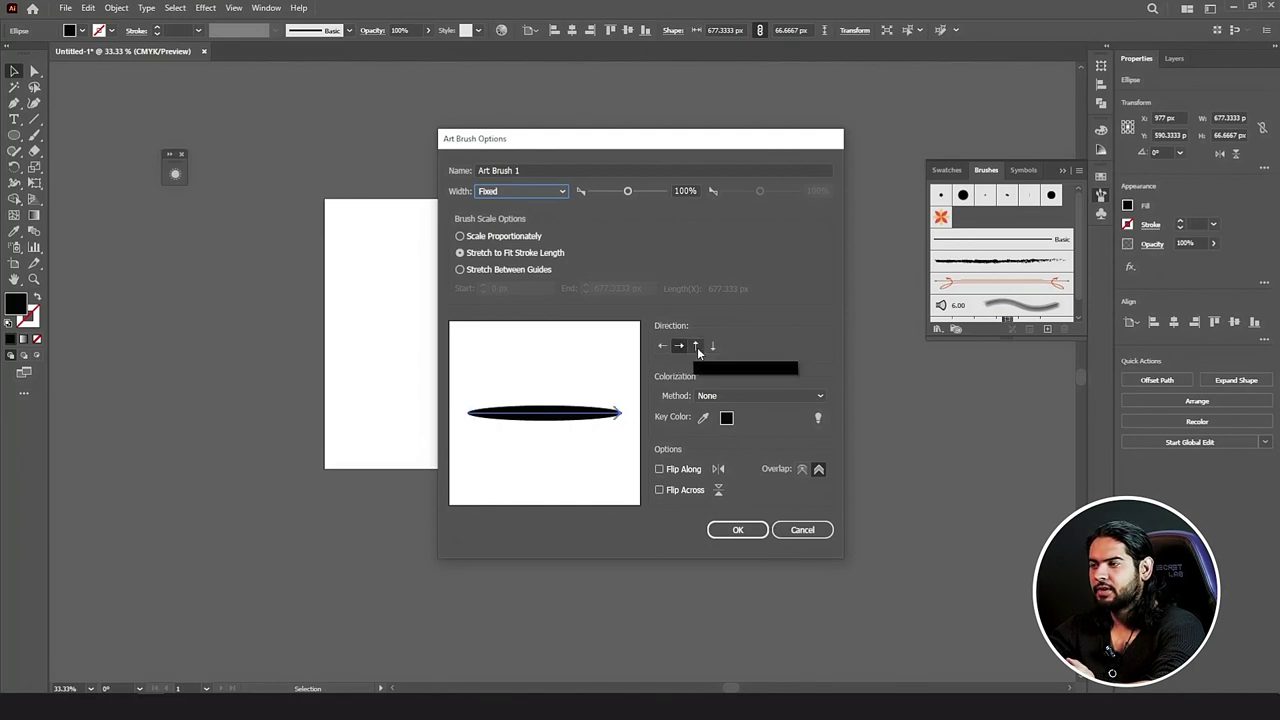
{"action": "left_click", "coordinate": [737, 530]}
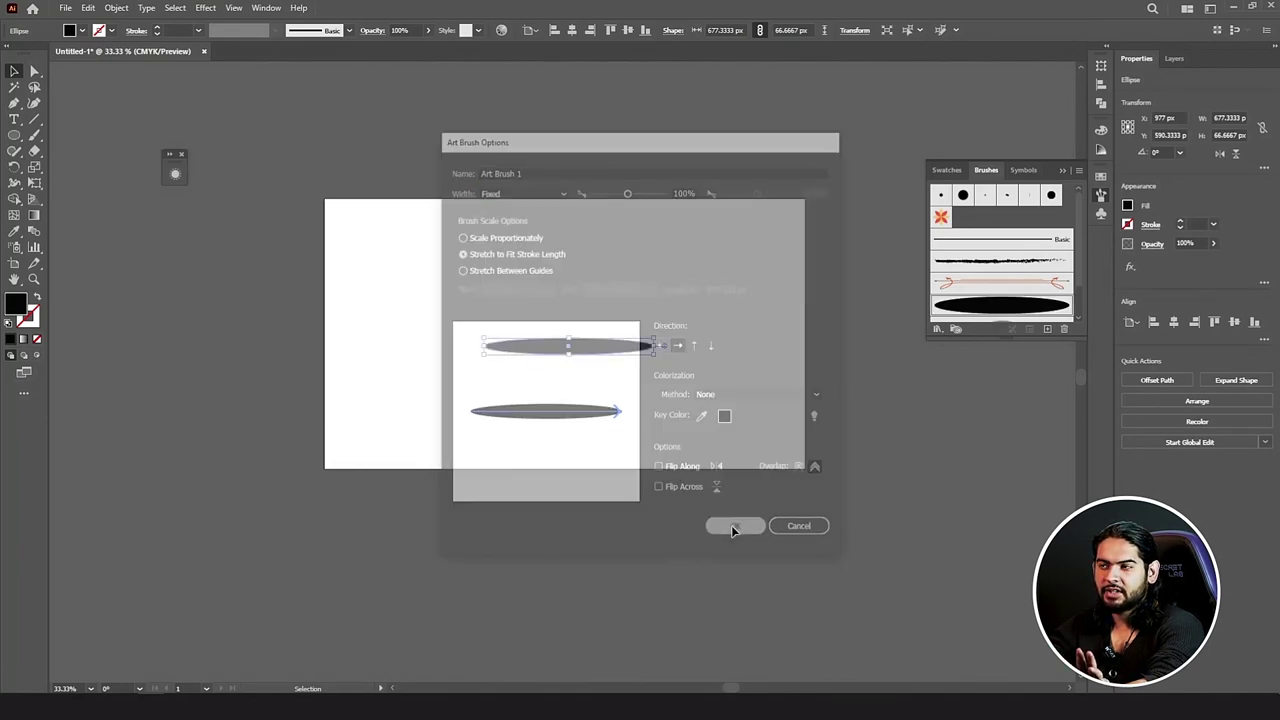
Step: Paint several wavy tapered strokes around the ellipse with the new black art brush
{"action": "left_click", "coordinate": [29, 138]}
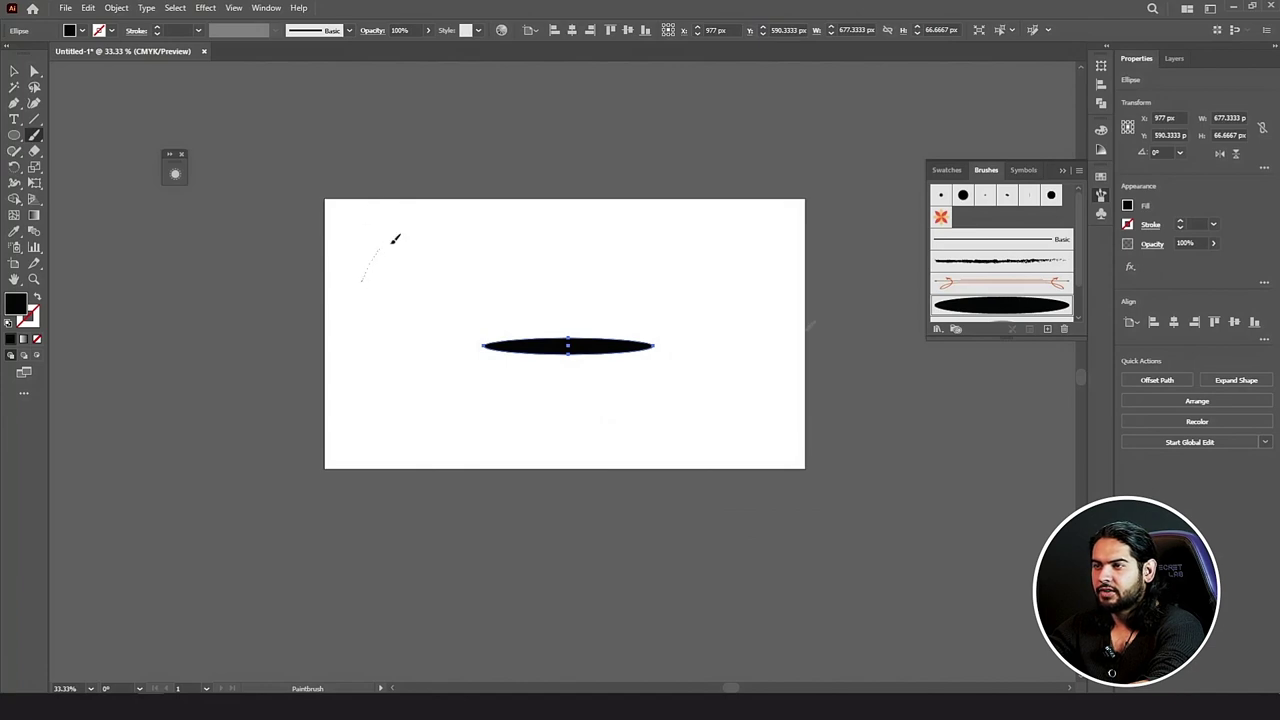
{"action": "left_click_drag", "start_coordinate": [395, 239], "coordinate": [571, 288]}
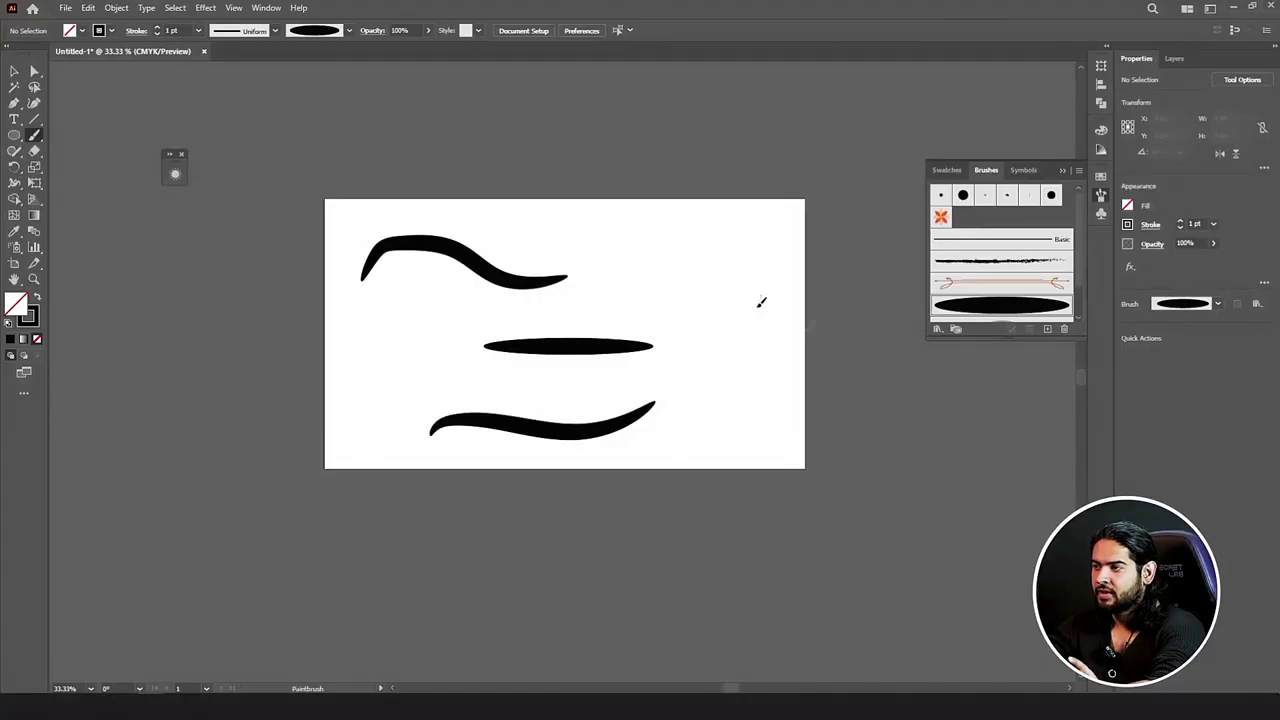
{"action": "left_click_drag", "start_coordinate": [760, 300], "coordinate": [597, 408]}
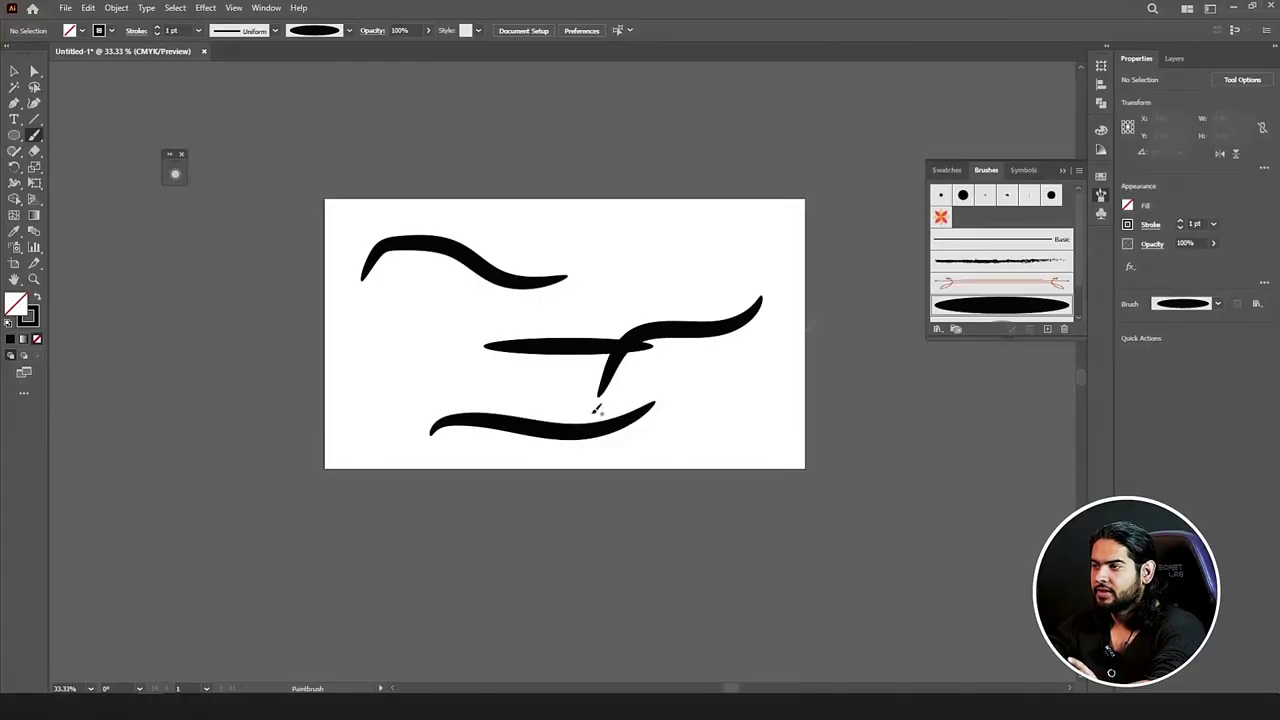
{"action": "left_click_drag", "start_coordinate": [423, 376], "coordinate": [409, 334]}
Step: Delete the black ellipse and all the painted black strokes from the artboard
{"action": "key", "text": "v"}
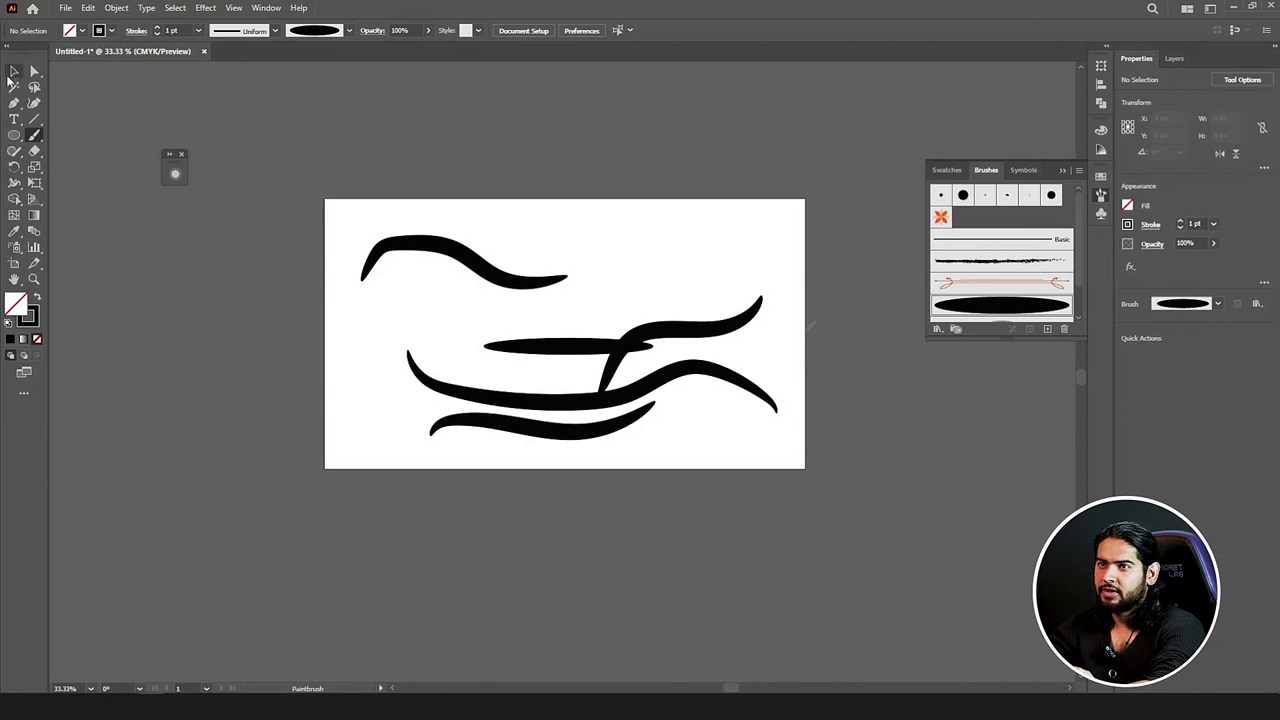
{"action": "key", "text": "ctrl+a"}
{"action": "key", "text": "Delete"}
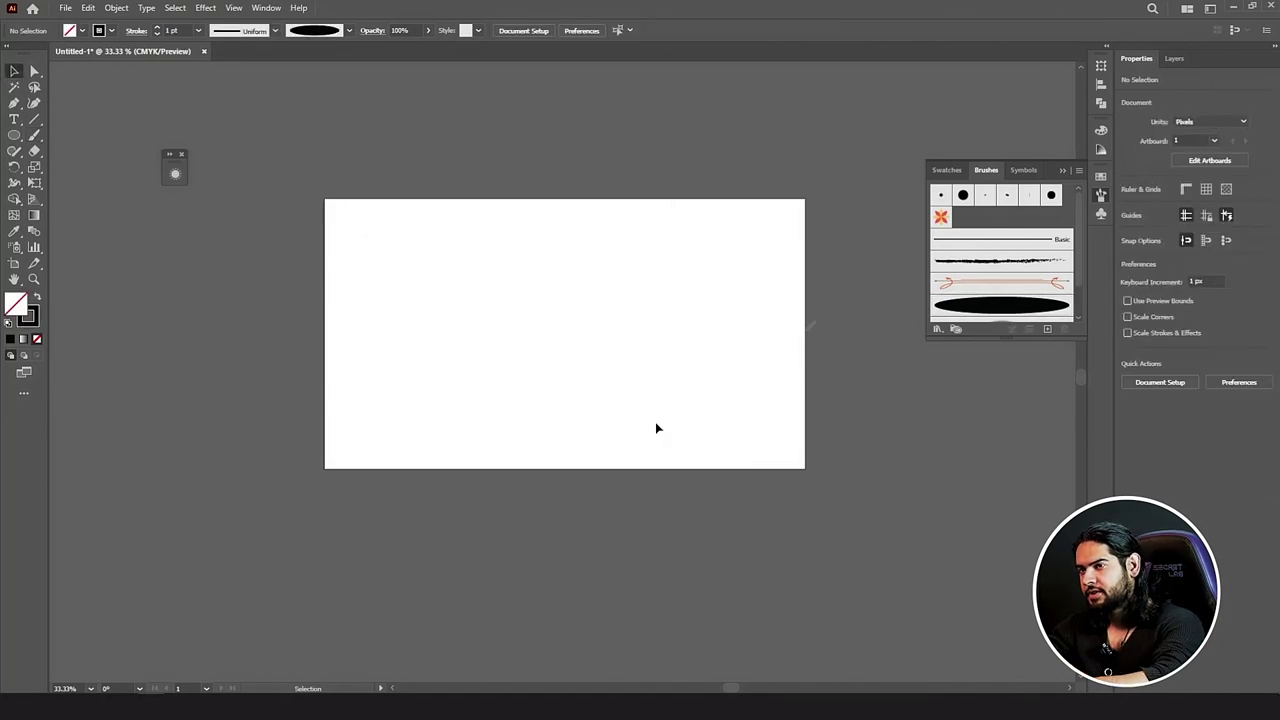
Step: Draw a flat black-filled ellipse without a stroke, about 840 px wide and 64 px high
{"action": "left_click", "coordinate": [18, 134]}
{"action": "left_click_drag", "start_coordinate": [460, 302], "coordinate": [668, 322]}
{"action": "key", "text": "shift+x"}
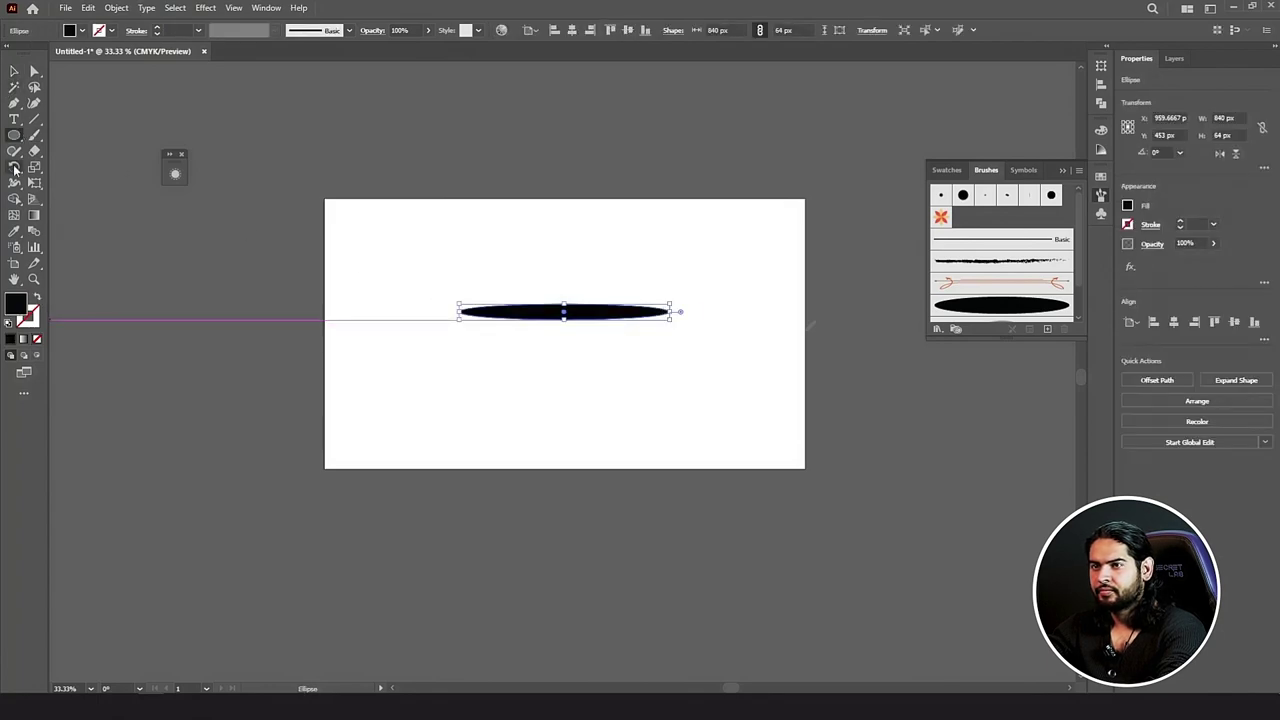
Step: Cut the flat ellipse into three segments with two slanted Knife cuts
{"action": "left_click_drag", "start_coordinate": [34, 150], "coordinate": [100, 168]}
{"action": "left_click", "coordinate": [530, 312]}
{"action": "left_click", "coordinate": [608, 312]}
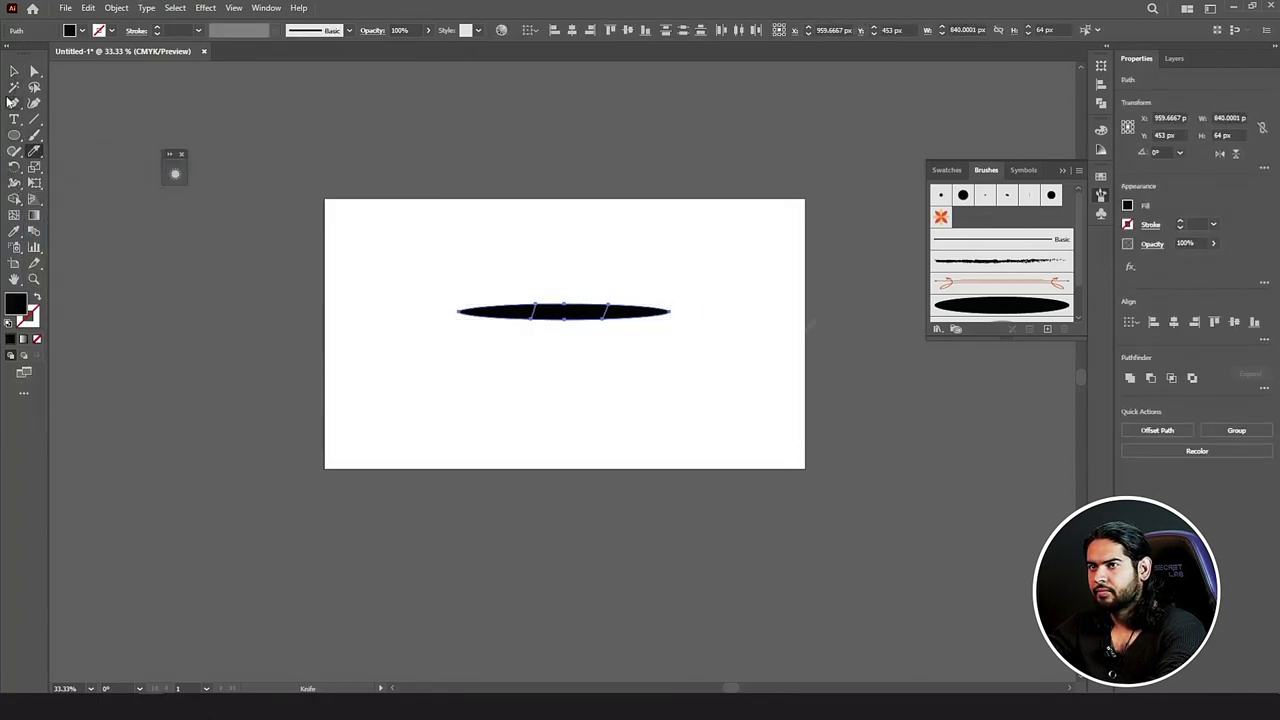
Step: Fill the middle segment of the ellipse with orange and the left segment with golden yellow
{"action": "key", "text": "v"}
{"action": "double_click", "coordinate": [16, 305]}
{"action": "key", "text": "ctrl+v"}
{"action": "left_click", "coordinate": [913, 267]}
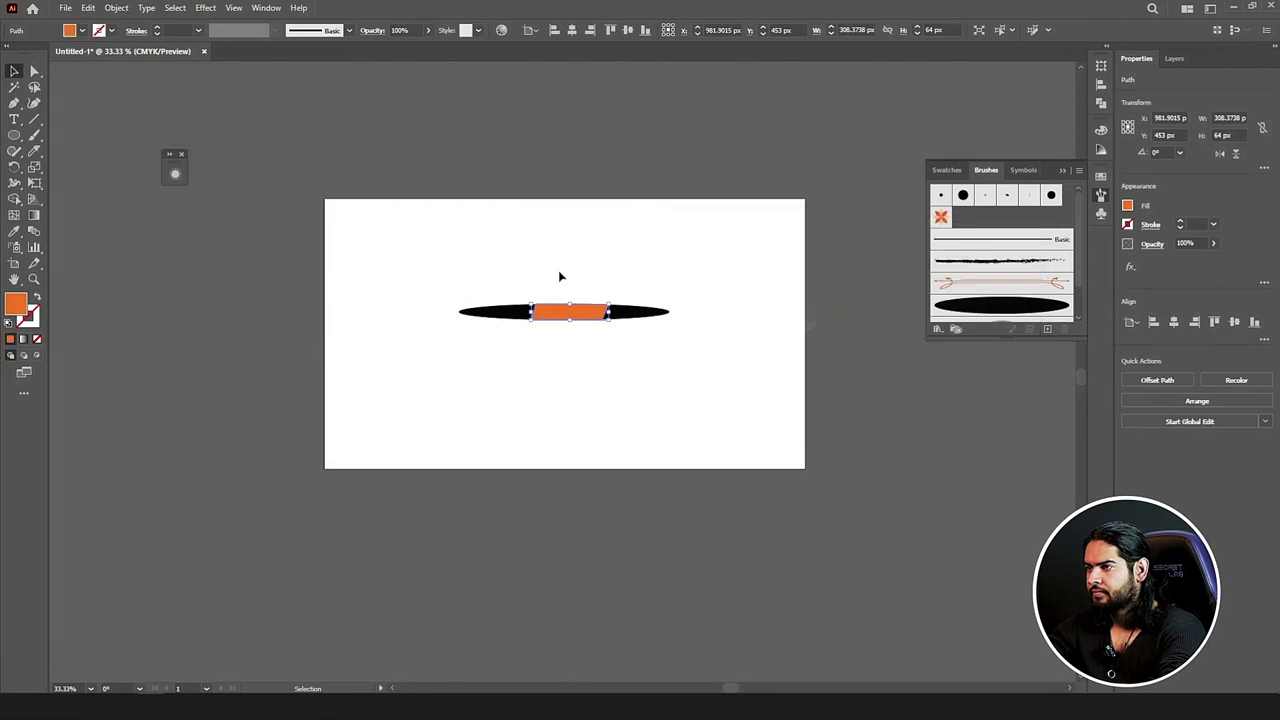
{"action": "left_click", "coordinate": [495, 312]}
{"action": "double_click", "coordinate": [18, 305]}
{"action": "type", "text": "FFC200"}
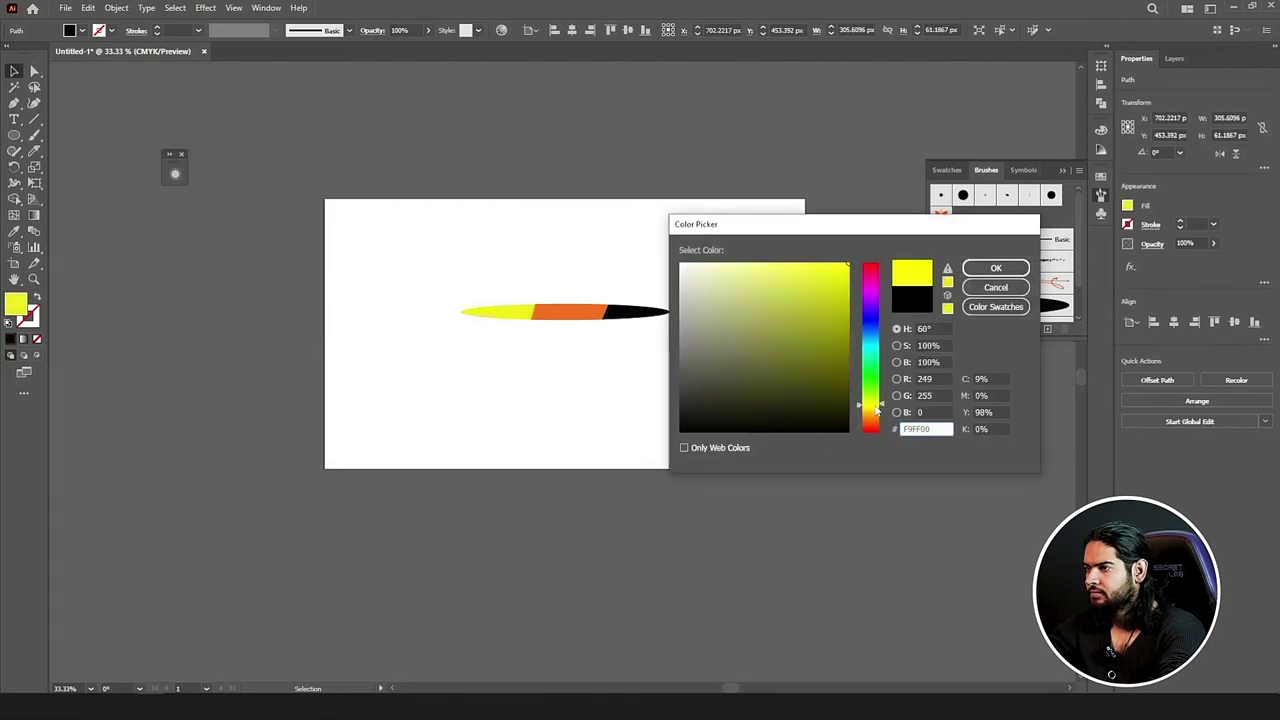
{"action": "left_click", "coordinate": [982, 267]}
Step: Create an art brush from the yellow, orange and black ellipse segments, keeping the default brush options
{"action": "key", "text": "ctrl+a"}
{"action": "left_click", "coordinate": [1048, 330]}
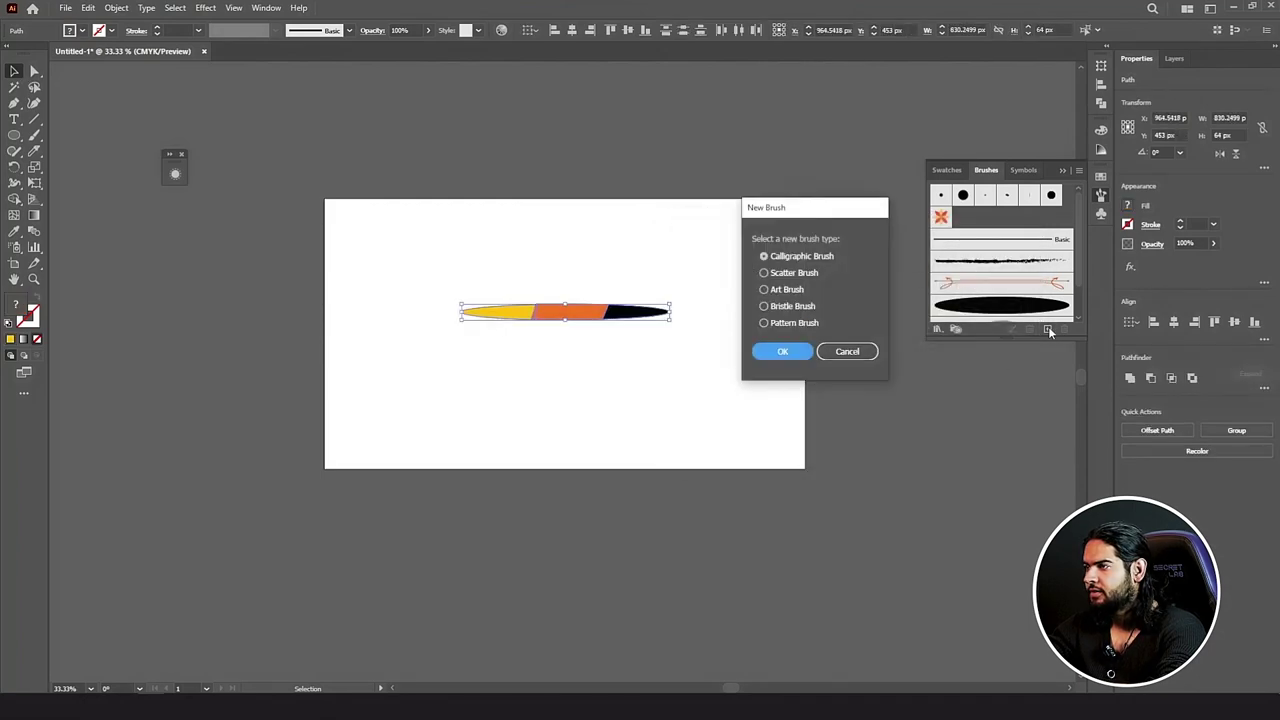
{"action": "left_click", "coordinate": [781, 289]}
{"action": "left_click", "coordinate": [790, 350]}
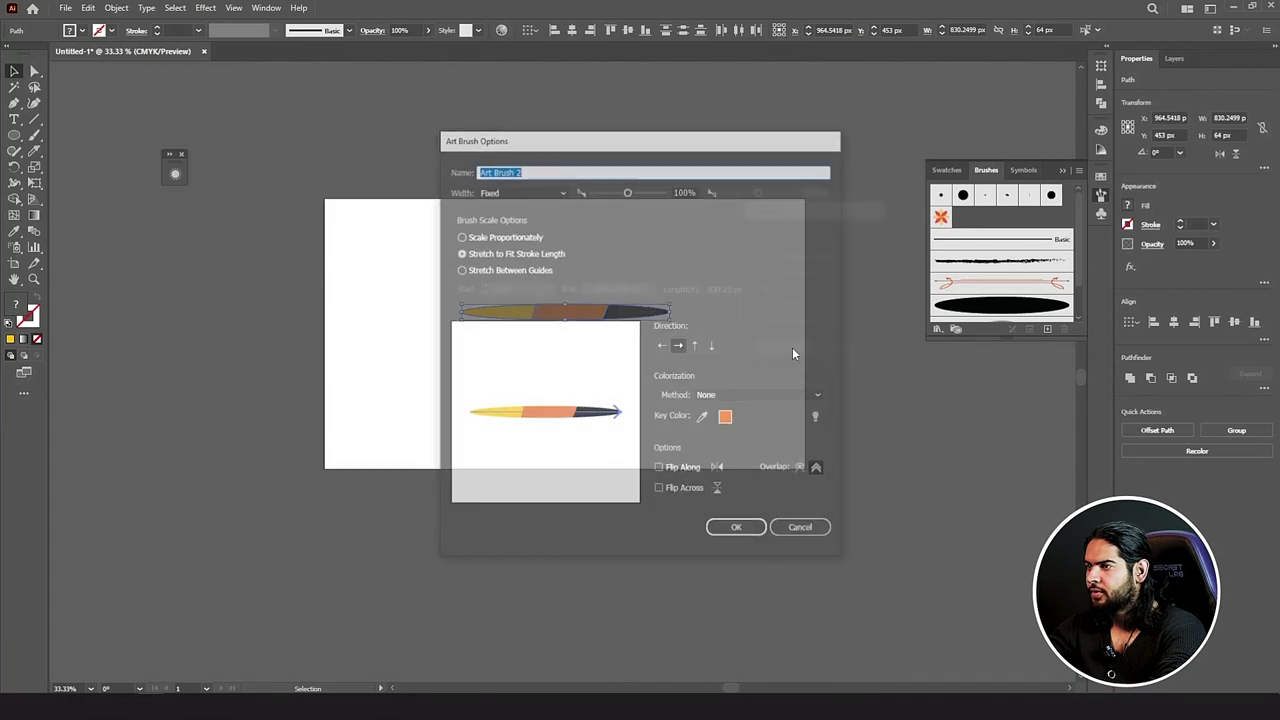
{"action": "left_click", "coordinate": [718, 531]}
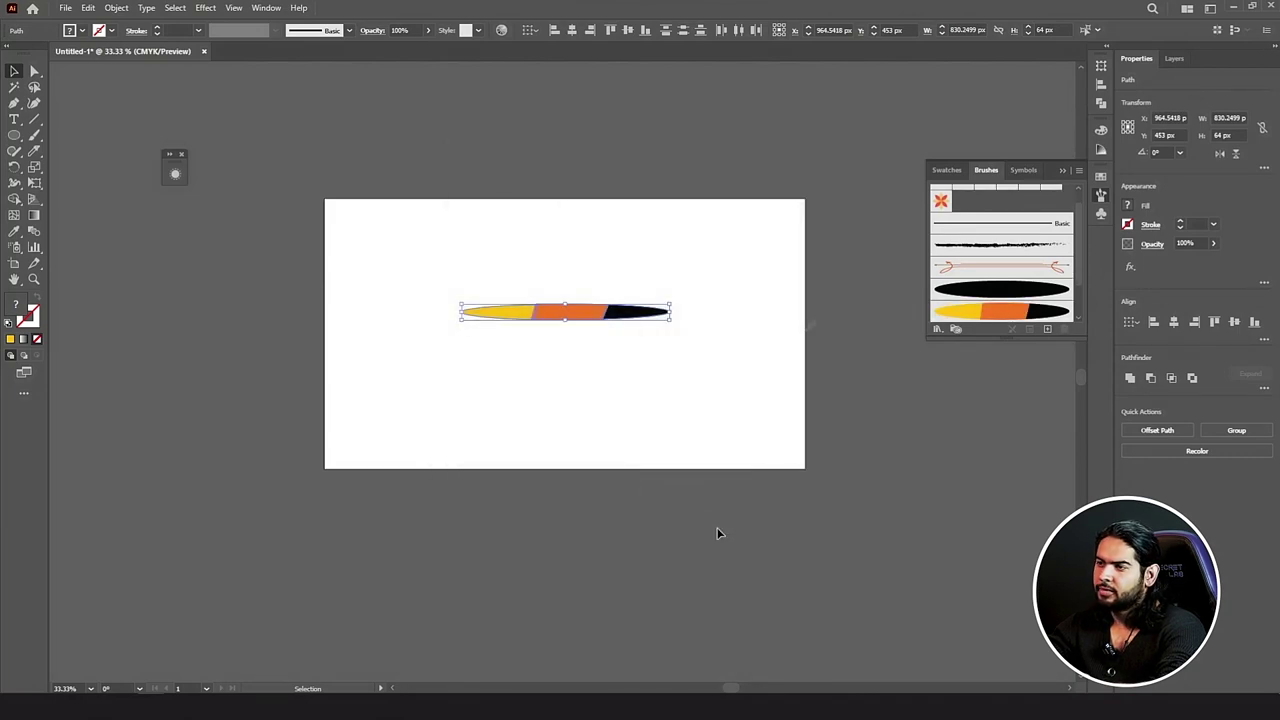
Step: Delete the three-colour ellipse artwork from the artboard
{"action": "left_click", "coordinate": [34, 136]}
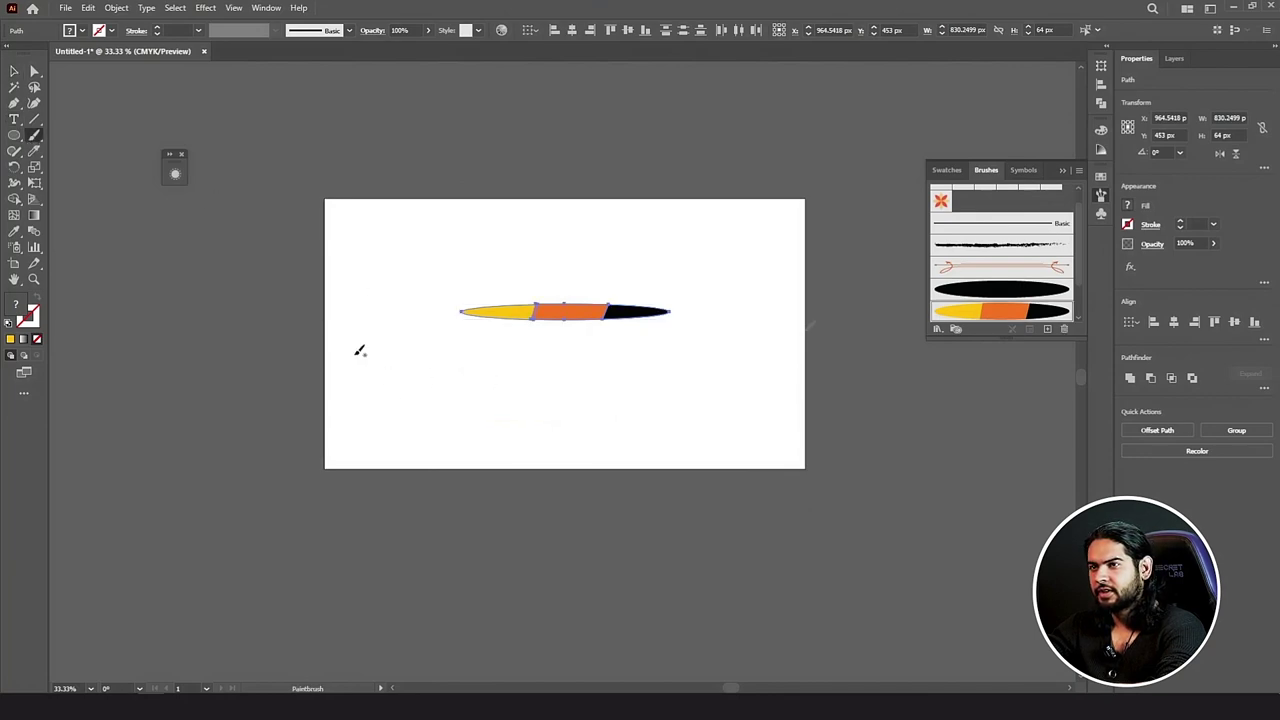
{"action": "key", "text": "v"}
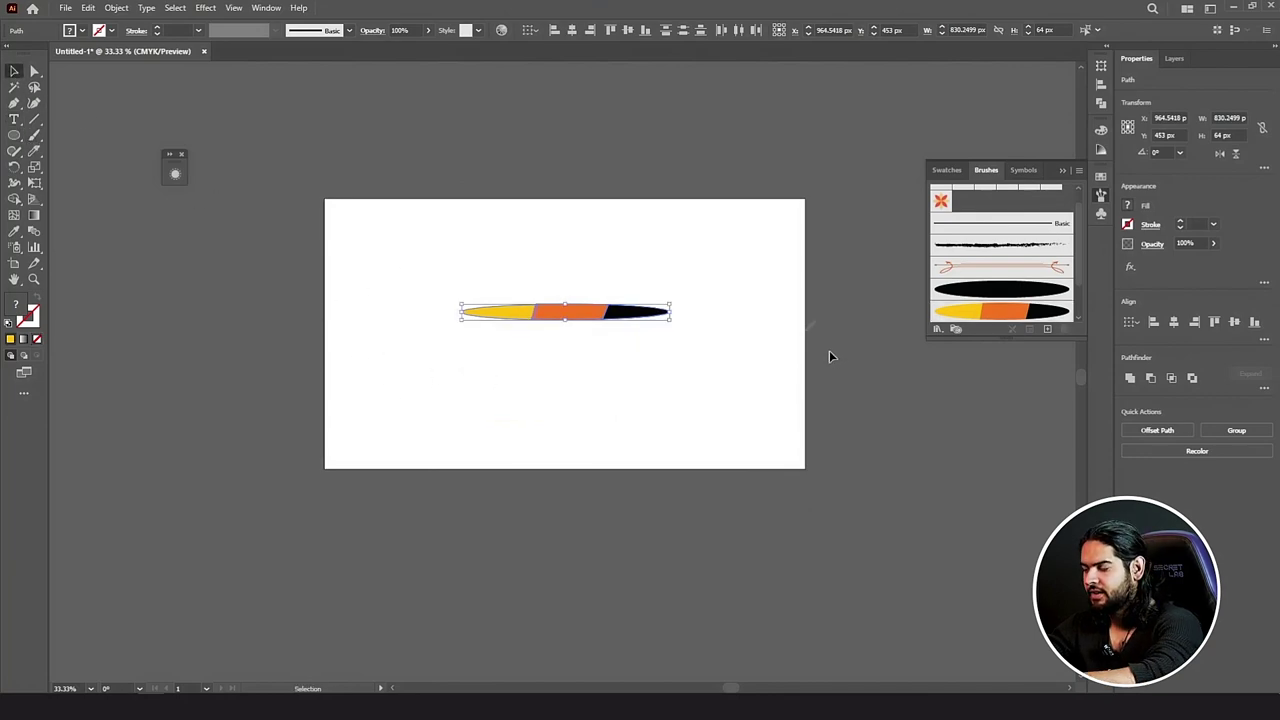
{"action": "key", "text": "Delete"}
Step: Paint numerous curved strokes all over the artboard with the yellow, orange and black art brush
{"action": "left_click", "coordinate": [34, 136]}
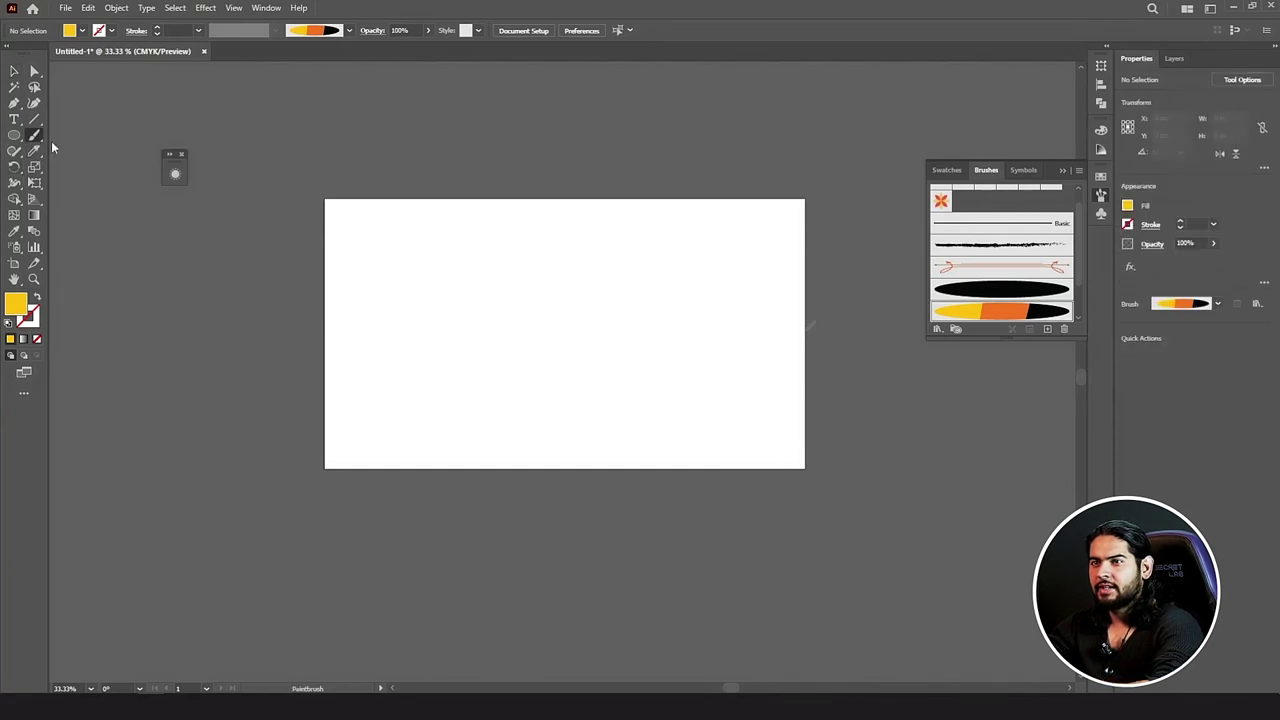
{"action": "left_click_drag", "start_coordinate": [401, 376], "coordinate": [606, 367]}
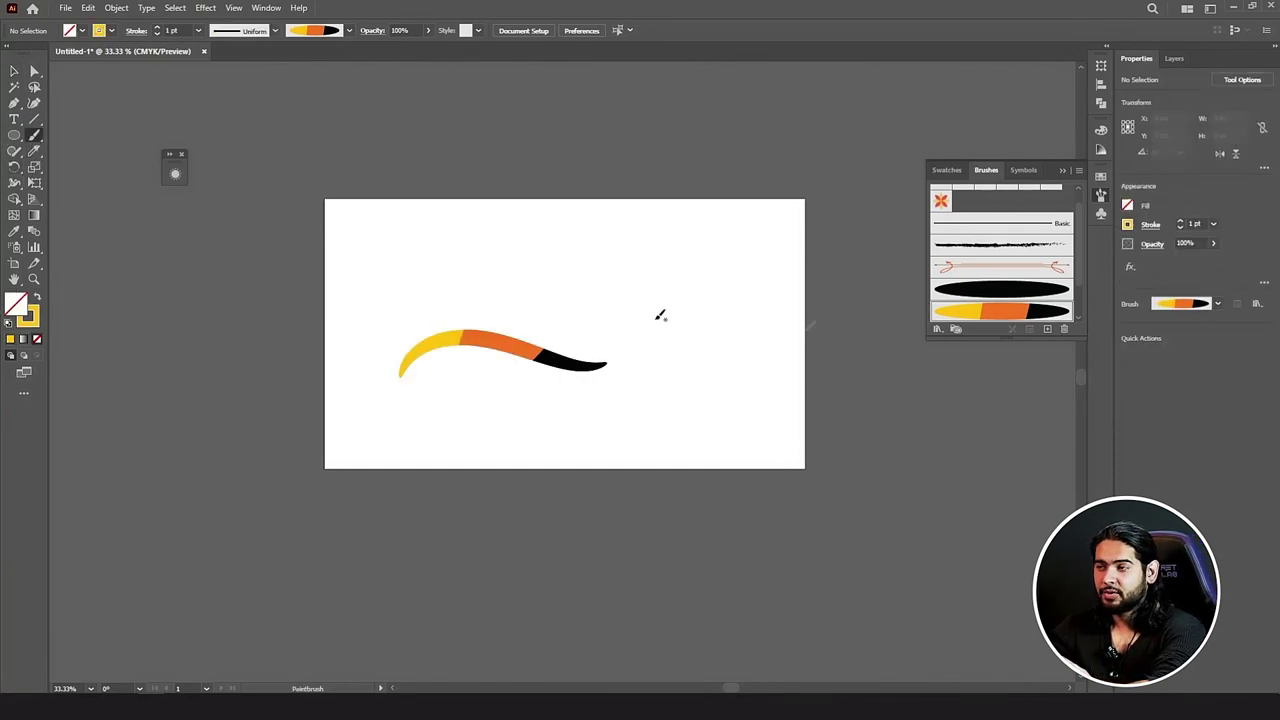
{"action": "left_click_drag", "start_coordinate": [731, 246], "coordinate": [733, 245]}
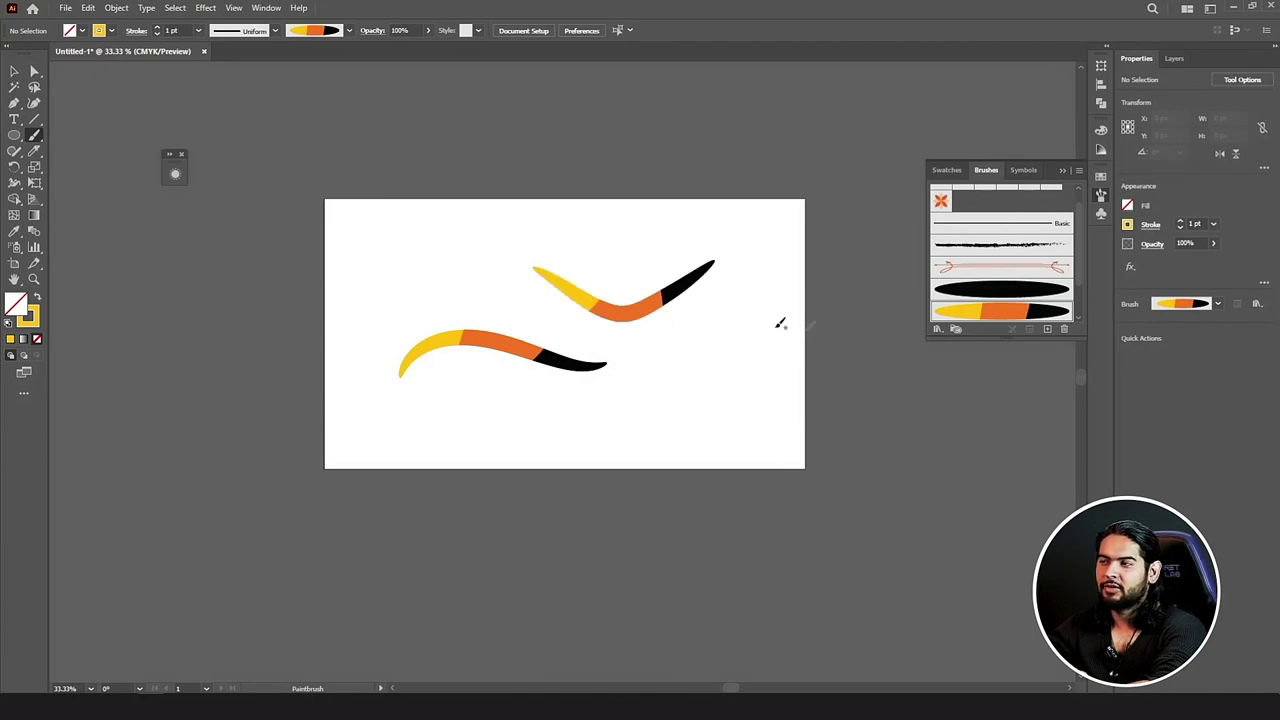
{"action": "left_click_drag", "start_coordinate": [563, 421], "coordinate": [562, 421]}
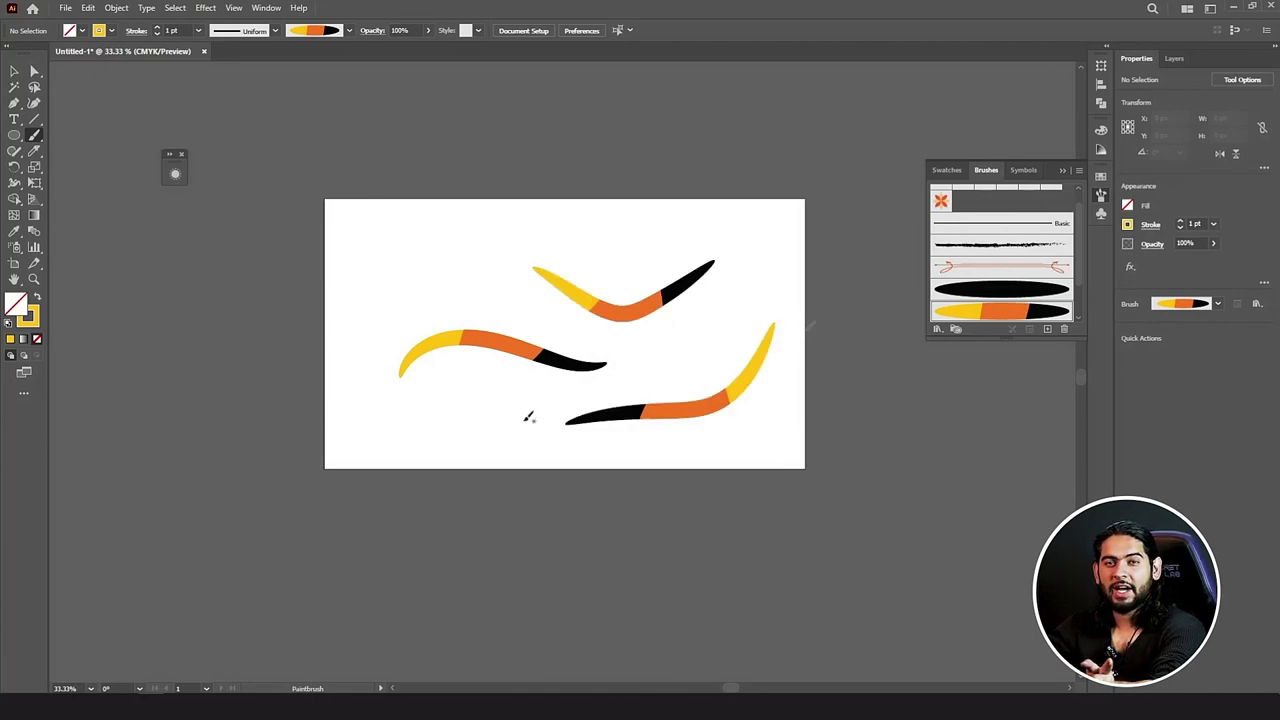
{"action": "left_click_drag", "start_coordinate": [398, 430], "coordinate": [634, 366]}
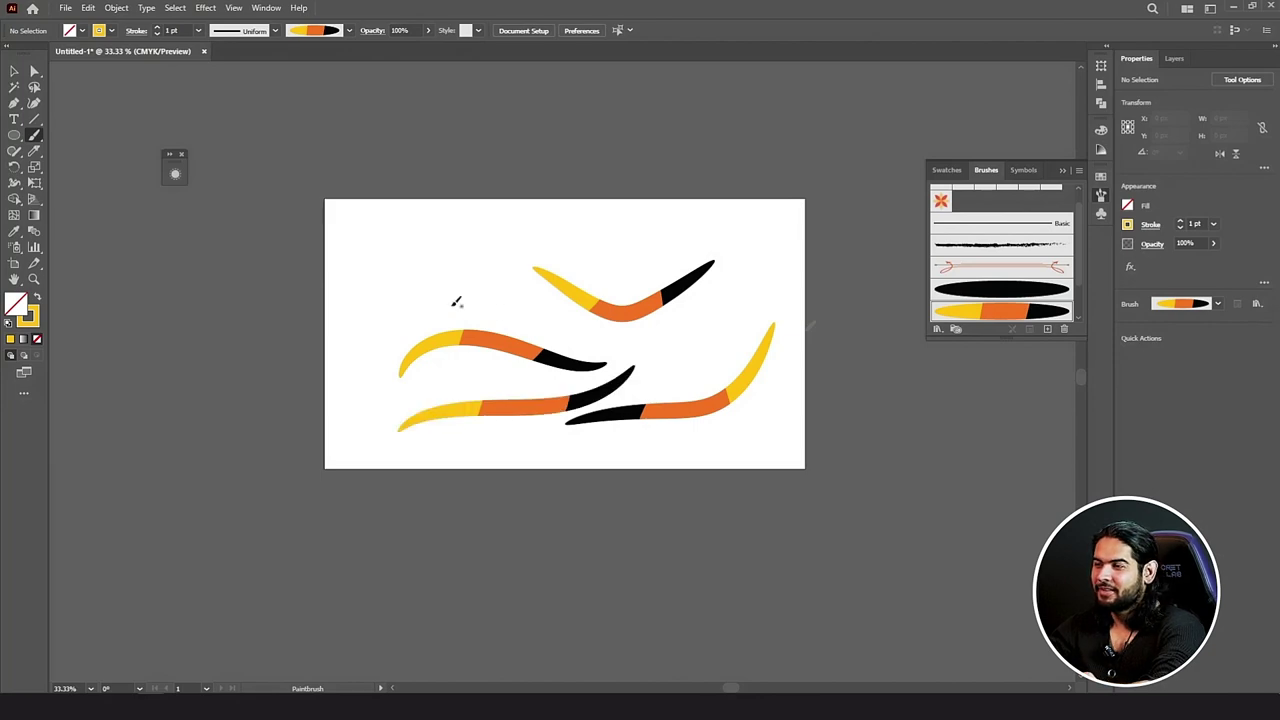
{"action": "left_click_drag", "start_coordinate": [456, 291], "coordinate": [615, 337]}
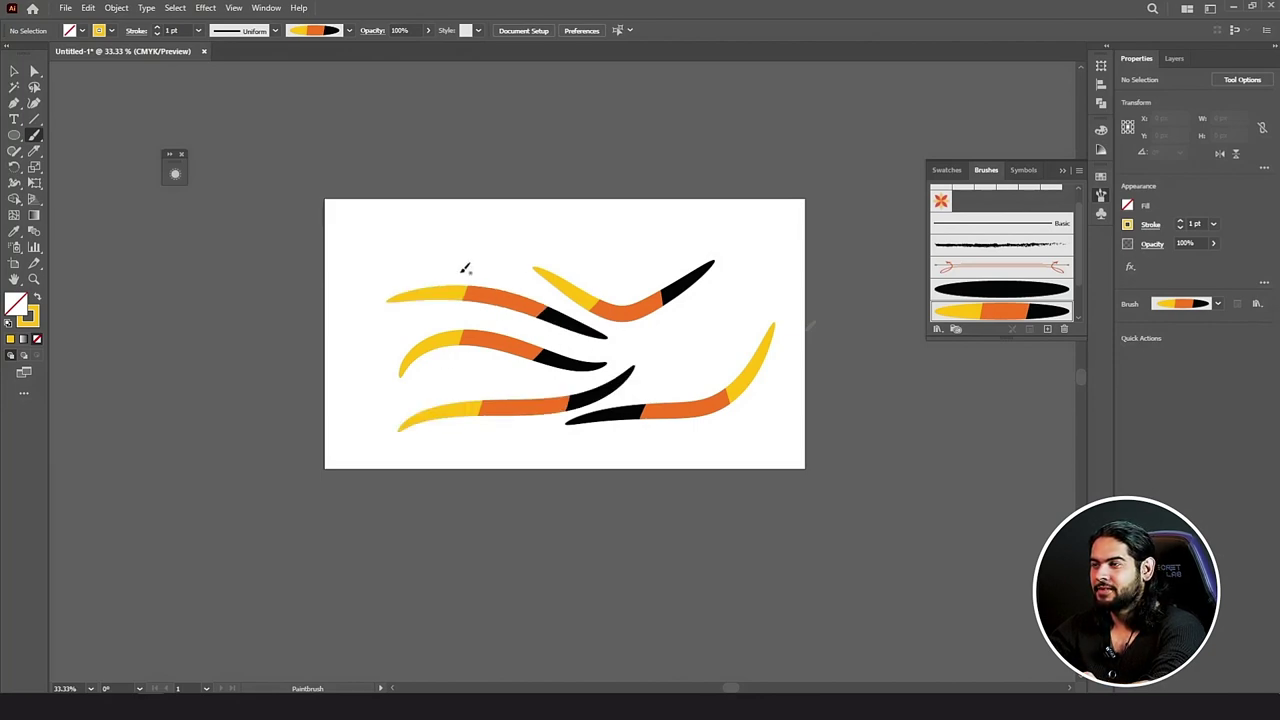
{"action": "left_click_drag", "start_coordinate": [631, 237], "coordinate": [659, 255]}
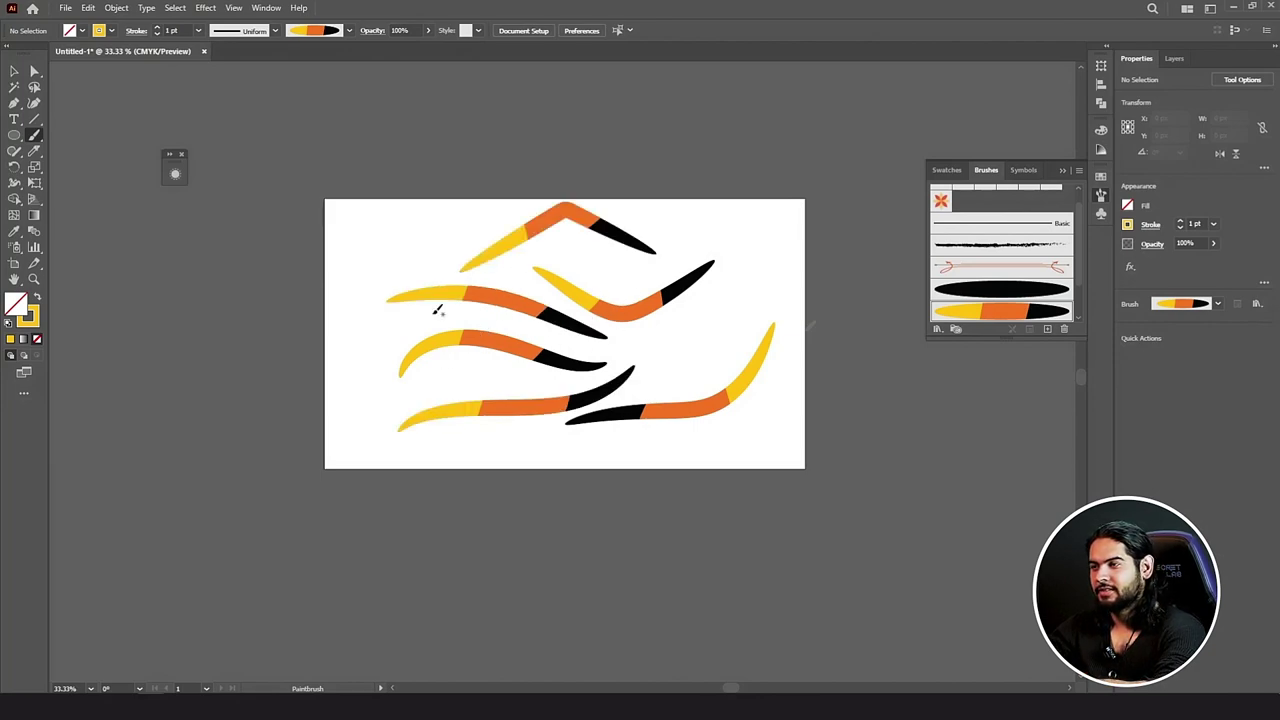
{"action": "left_click_drag", "start_coordinate": [382, 242], "coordinate": [450, 258]}
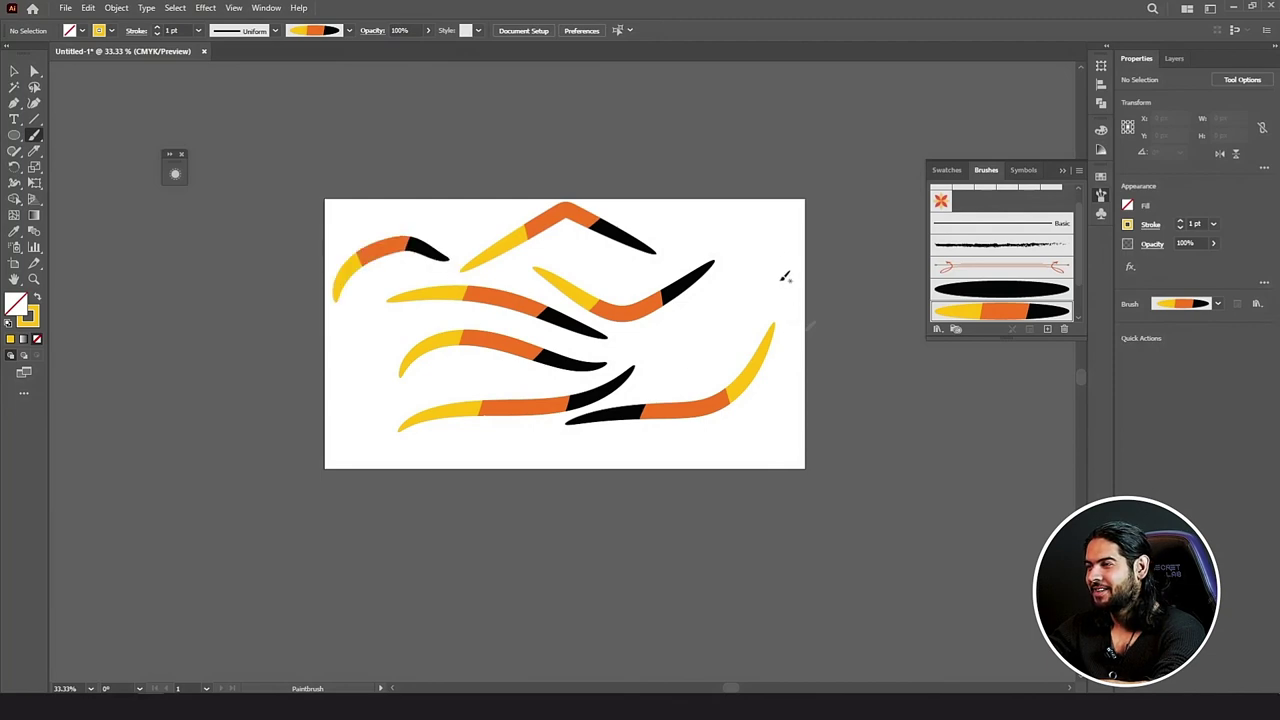
{"action": "left_click_drag", "start_coordinate": [741, 310], "coordinate": [631, 307]}
{"action": "left_click_drag", "start_coordinate": [769, 418], "coordinate": [705, 462]}
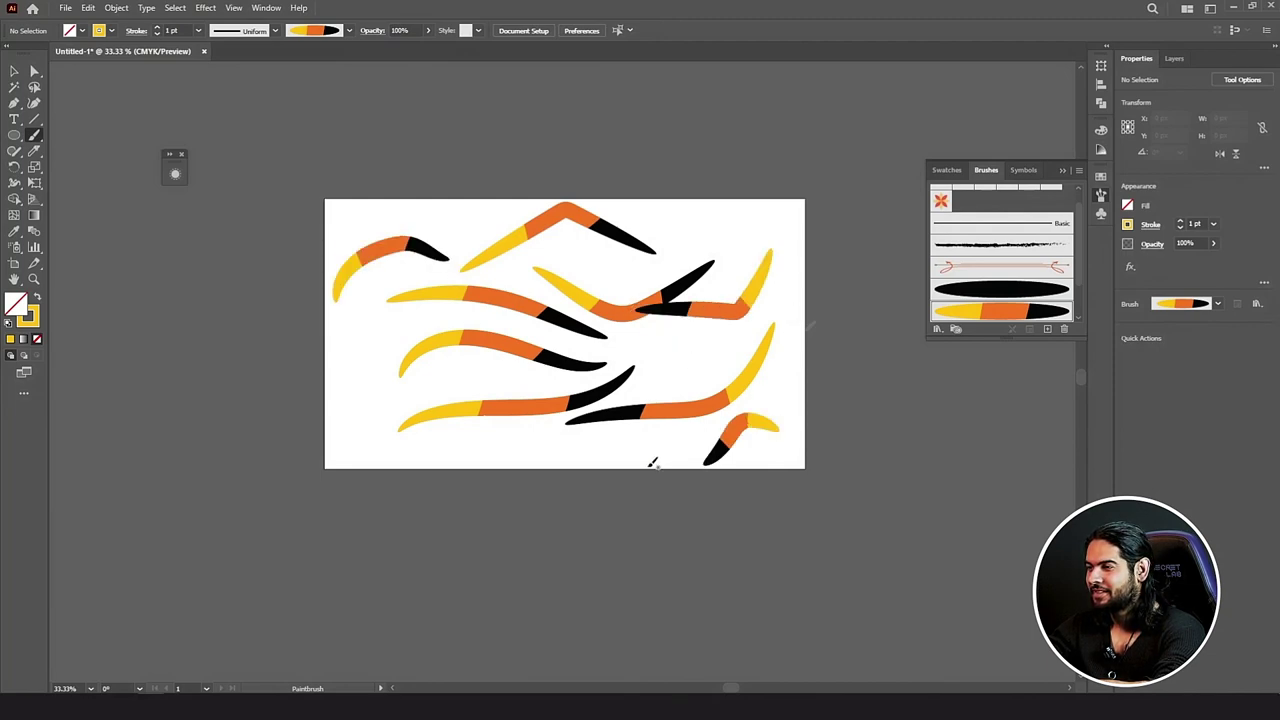
{"action": "left_click_drag", "start_coordinate": [325, 450], "coordinate": [514, 460]}
{"action": "left_click_drag", "start_coordinate": [642, 358], "coordinate": [748, 321]}
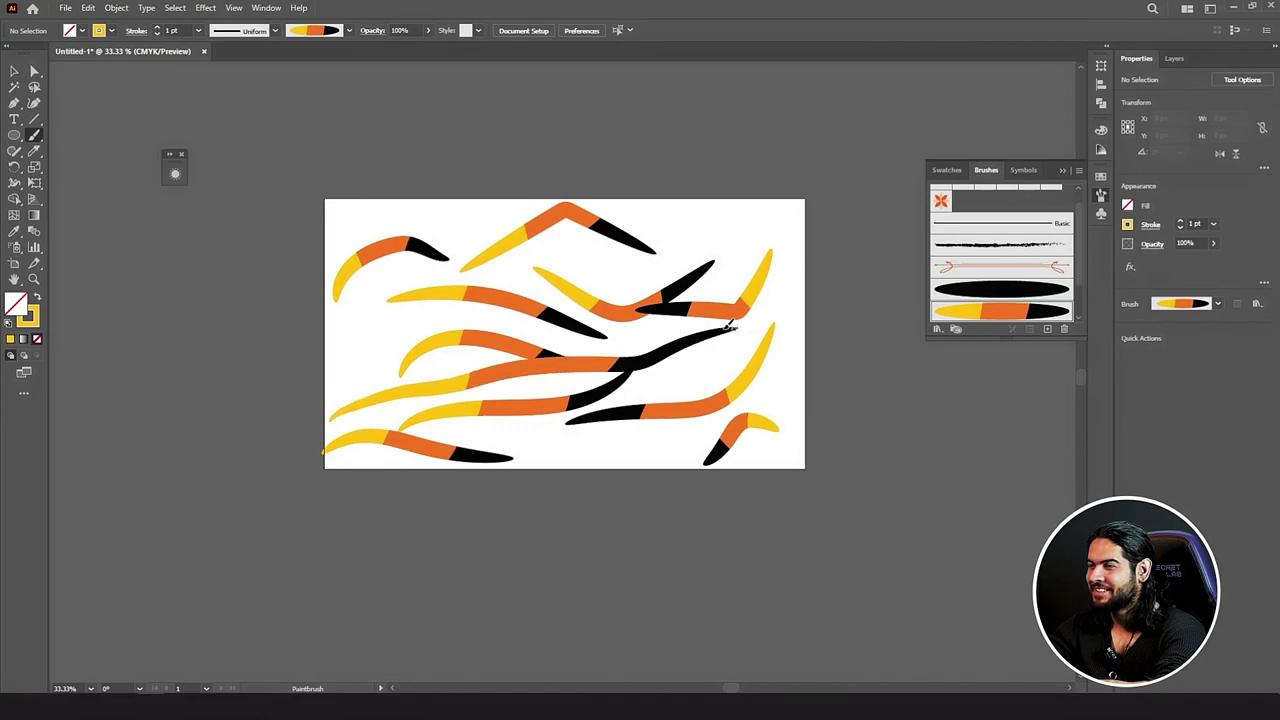
Step: Clear all the three-colour strokes from the artboard
{"action": "key", "text": "v"}
{"action": "key", "text": "ctrl+a"}
{"action": "key", "text": "Delete"}
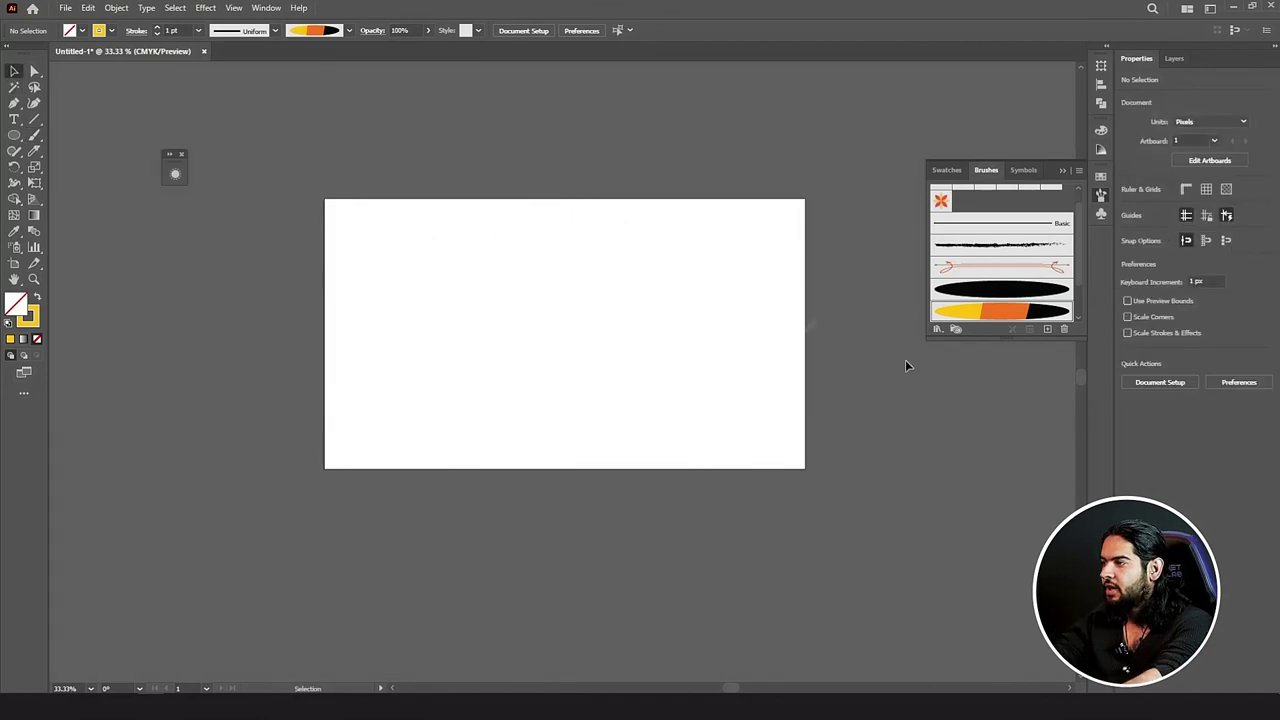
Step: Start a new bristle brush and set its shape to Flat Point
{"action": "left_click", "coordinate": [1048, 331]}
{"action": "left_click", "coordinate": [795, 306]}
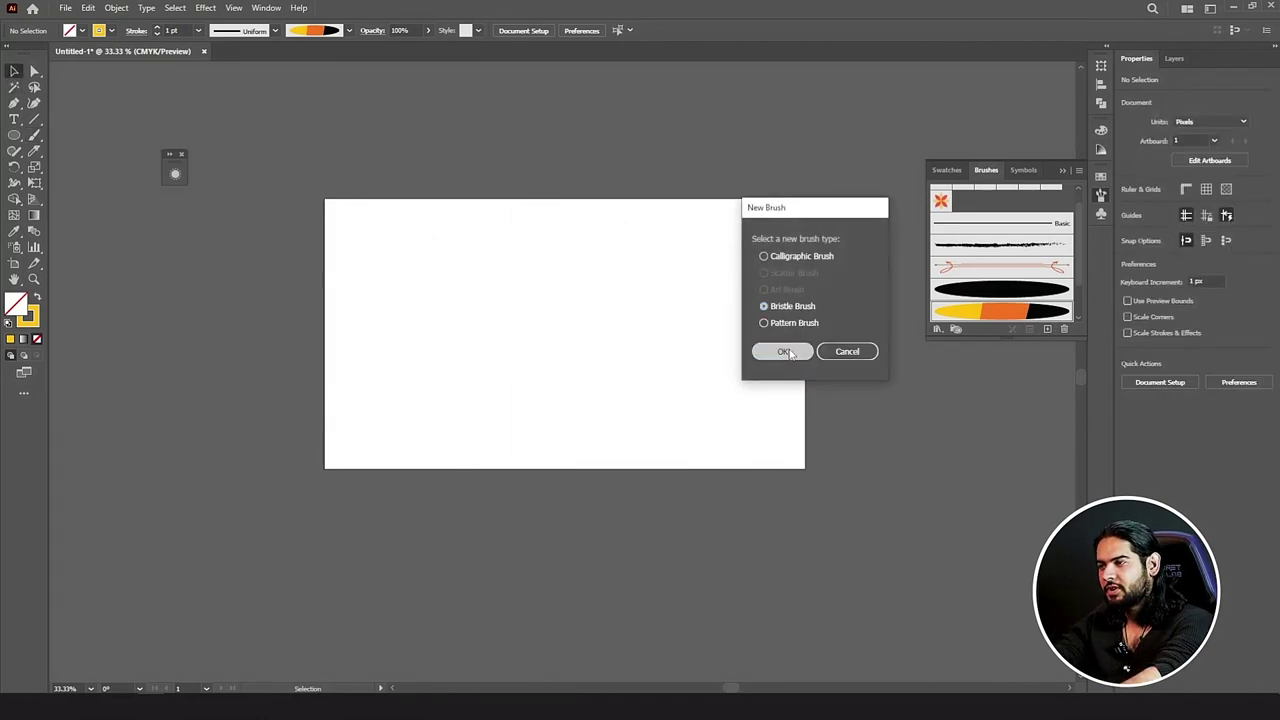
{"action": "left_click", "coordinate": [780, 351]}
{"action": "mouse_move", "coordinate": [640, 172]}
{"action": "left_mouse_down"}
{"action": "mouse_move", "coordinate": [660, 134]}
{"action": "mouse_move", "coordinate": [689, 157]}
{"action": "mouse_move", "coordinate": [740, 155]}
{"action": "left_mouse_up"}
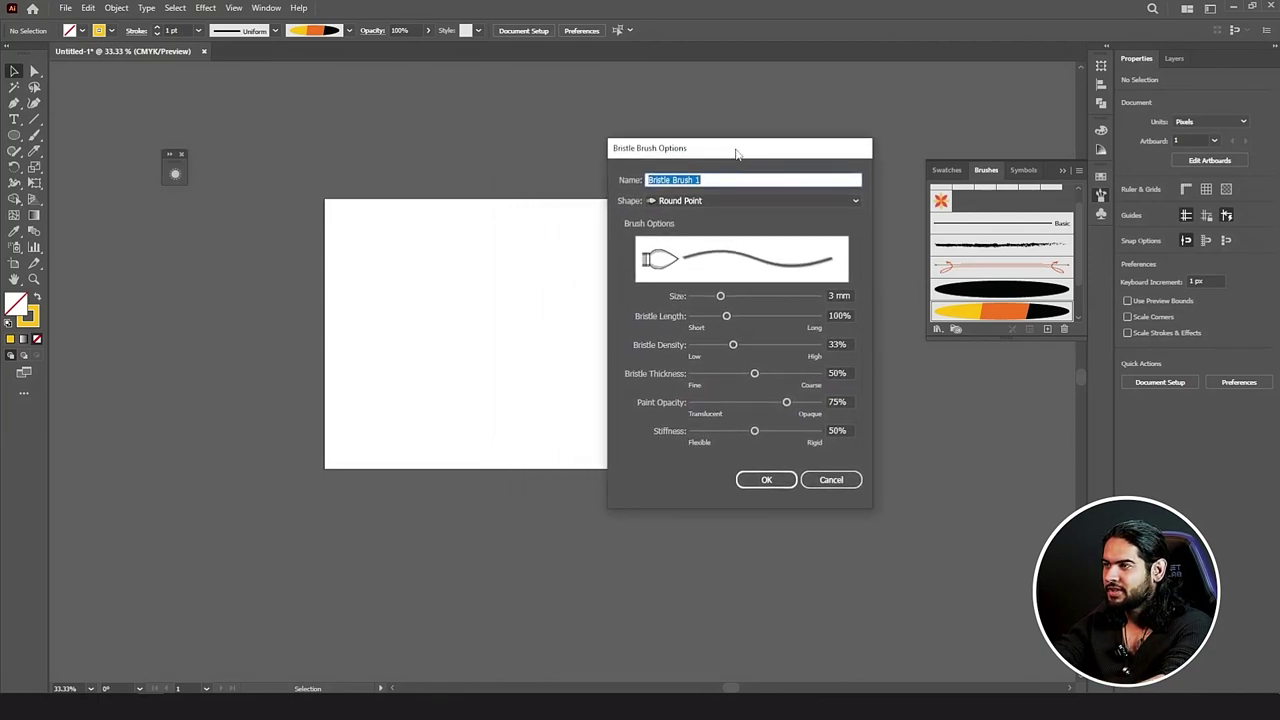
{"action": "left_click", "coordinate": [714, 196]}
{"action": "left_click", "coordinate": [692, 288]}
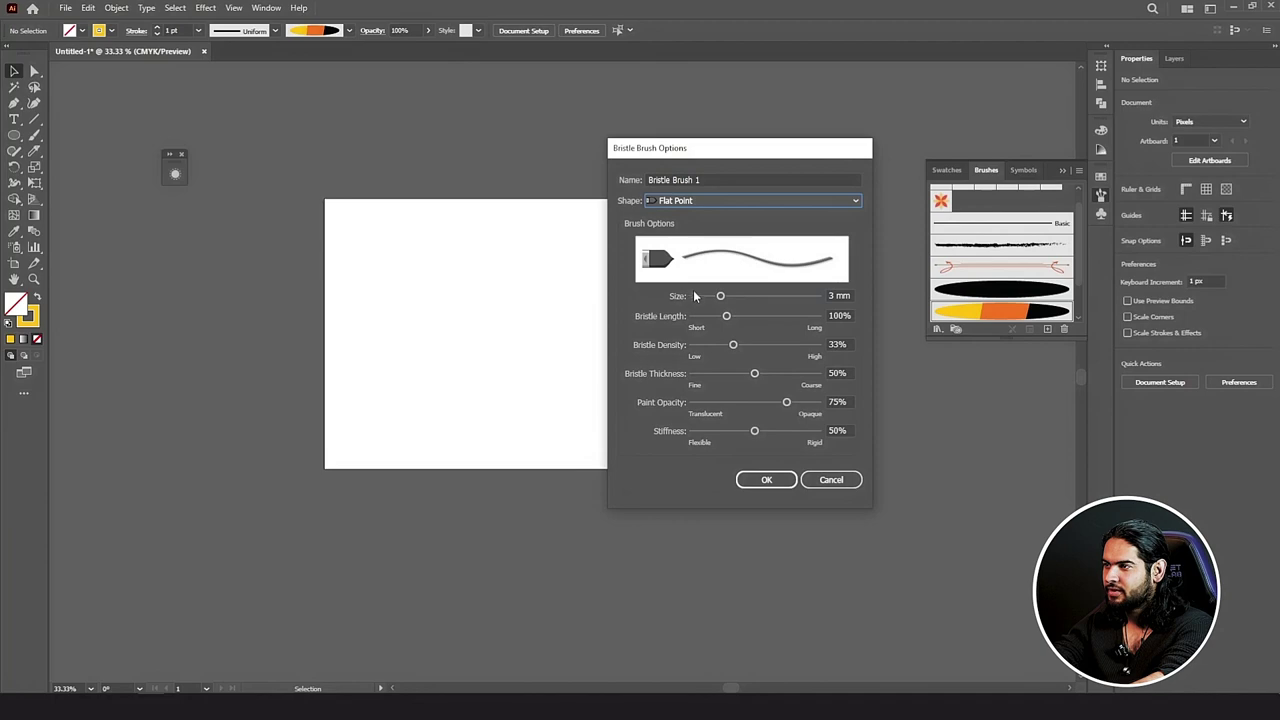
Step: Create the bristle brush with size about 7.07 mm, length 210%, density 58%, thickness 34%, paint opacity 54% and stiffness 62%
{"action": "mouse_move", "coordinate": [721, 297]}
{"action": "left_mouse_down"}
{"action": "mouse_move", "coordinate": [777, 296]}
{"action": "mouse_move", "coordinate": [740, 317]}
{"action": "mouse_move", "coordinate": [776, 316]}
{"action": "left_mouse_up"}
{"action": "mouse_move", "coordinate": [733, 345]}
{"action": "left_mouse_down"}
{"action": "mouse_move", "coordinate": [764, 345]}
{"action": "mouse_move", "coordinate": [756, 374]}
{"action": "mouse_move", "coordinate": [772, 374]}
{"action": "mouse_move", "coordinate": [707, 374]}
{"action": "mouse_move", "coordinate": [774, 402]}
{"action": "mouse_move", "coordinate": [752, 402]}
{"action": "mouse_move", "coordinate": [739, 426]}
{"action": "mouse_move", "coordinate": [766, 422]}
{"action": "left_mouse_up"}
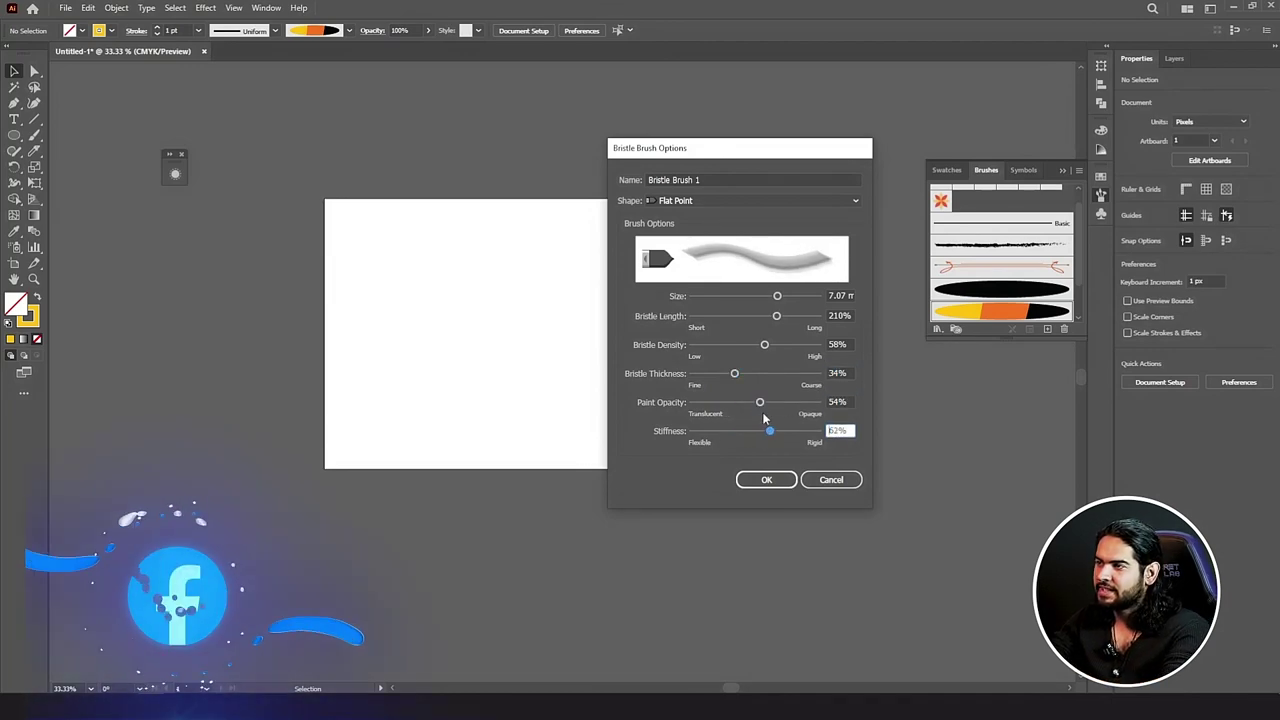
{"action": "left_click", "coordinate": [766, 479]}
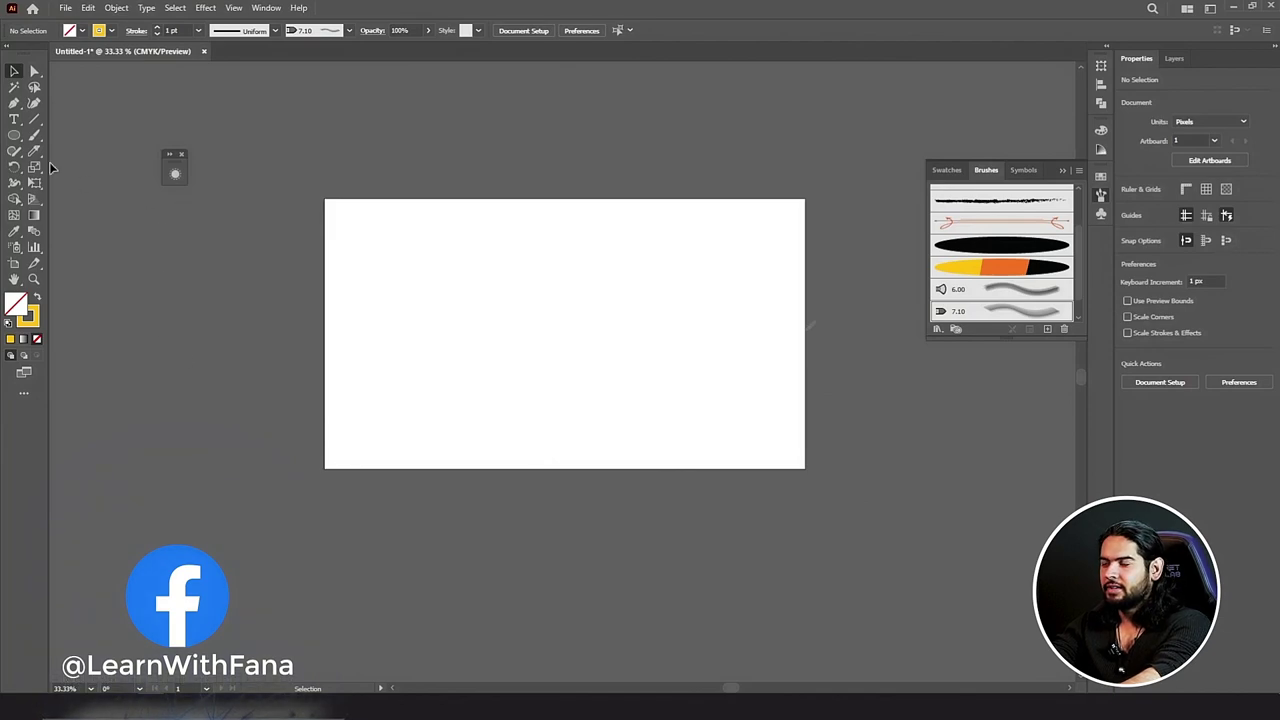
Step: Paint a yellow stepped stroke across the artboard with the new bristle brush and raise the stroke weight to 8 pt
{"action": "left_click", "coordinate": [34, 135]}
{"action": "mouse_move", "coordinate": [458, 300]}
{"action": "left_mouse_down"}
{"action": "mouse_move", "coordinate": [702, 332]}
{"action": "mouse_move", "coordinate": [486, 418]}
{"action": "left_mouse_up"}
{"action": "left_click", "coordinate": [158, 27]}
{"action": "left_click", "coordinate": [158, 27]}
{"action": "left_click", "coordinate": [158, 27]}
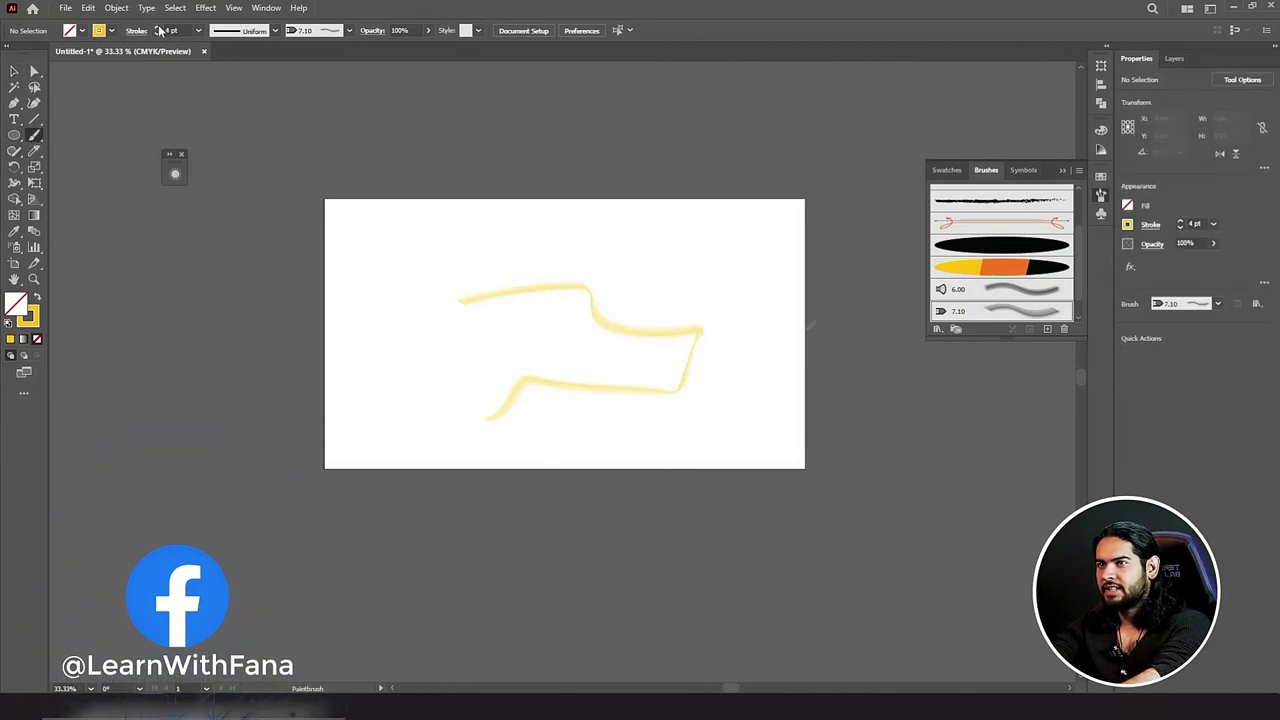
{"action": "left_click", "coordinate": [157, 27]}
{"action": "left_click", "coordinate": [157, 27]}
{"action": "left_click", "coordinate": [157, 27]}
{"action": "left_click", "coordinate": [157, 27]}
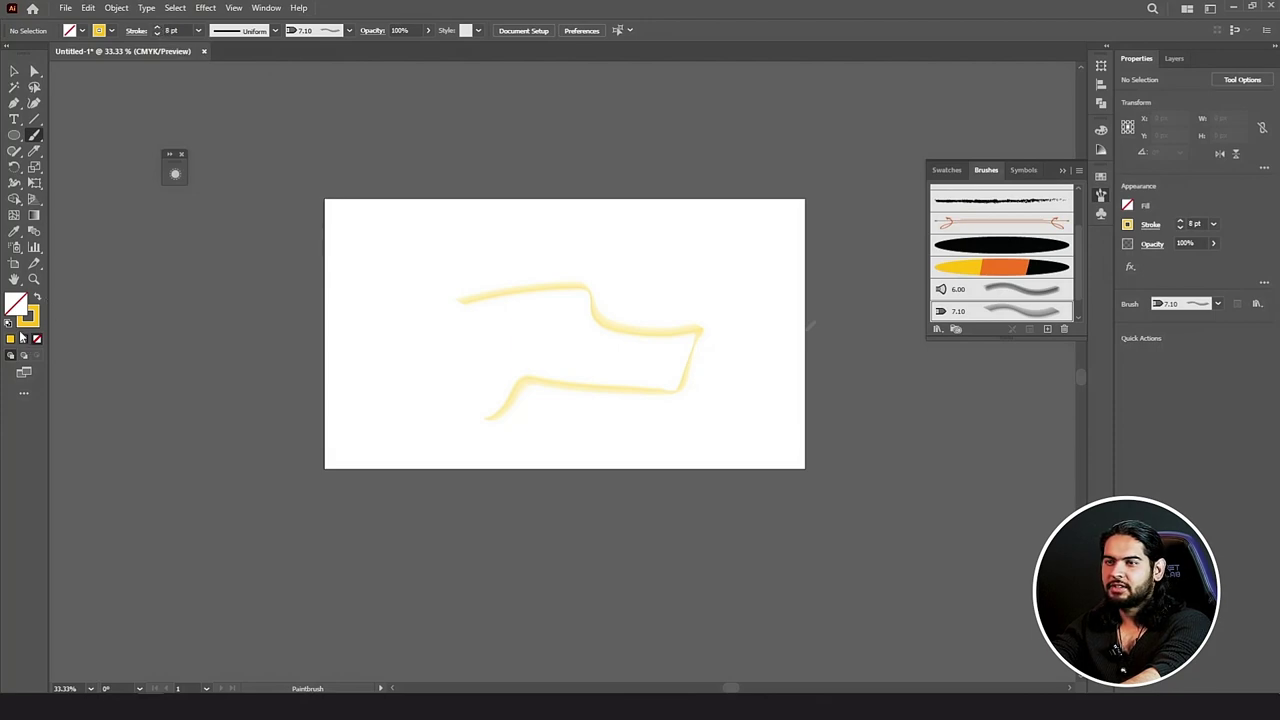
Step: Set the stroke colour to black (000000) and paint broad overlapping bristle strokes across and beyond the artboard
{"action": "double_click", "coordinate": [27, 316]}
{"action": "left_click_drag", "start_coordinate": [760, 360], "coordinate": [680, 431]}
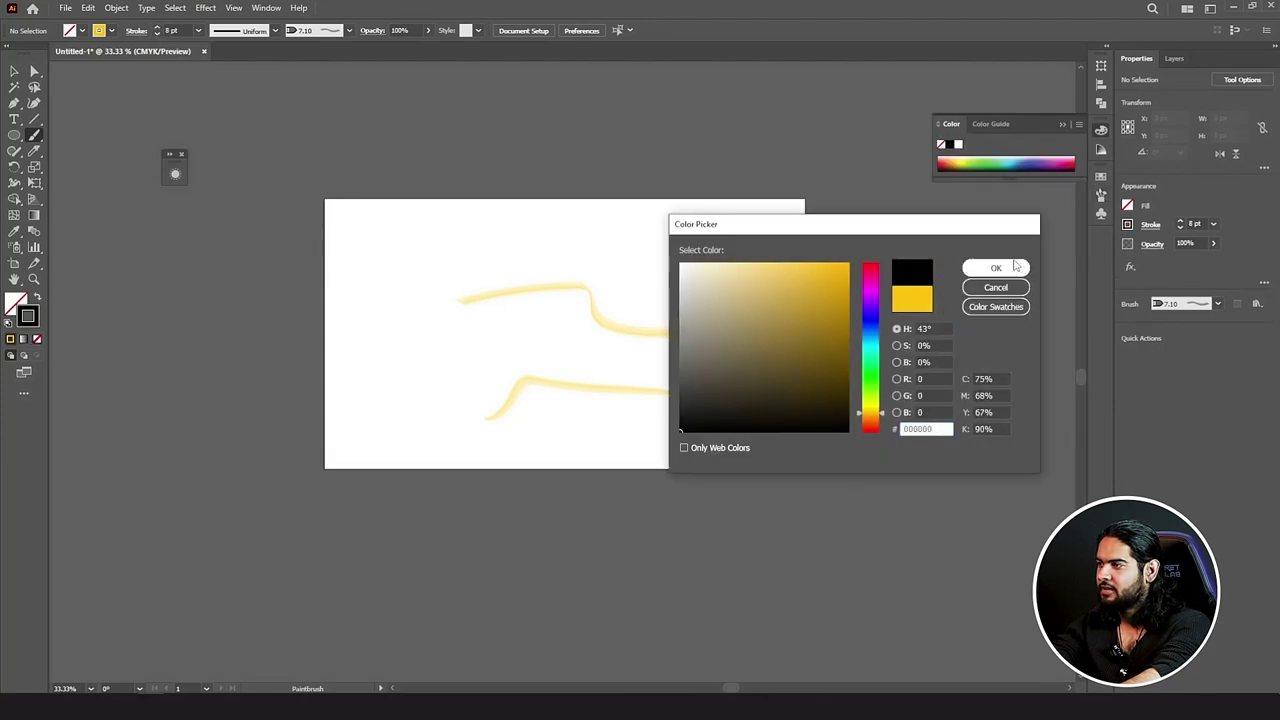
{"action": "left_click", "coordinate": [1016, 267]}
{"action": "mouse_move", "coordinate": [440, 240]}
{"action": "left_mouse_down"}
{"action": "mouse_move", "coordinate": [509, 251]}
{"action": "mouse_move", "coordinate": [717, 394]}
{"action": "mouse_move", "coordinate": [435, 300]}
{"action": "left_mouse_up"}
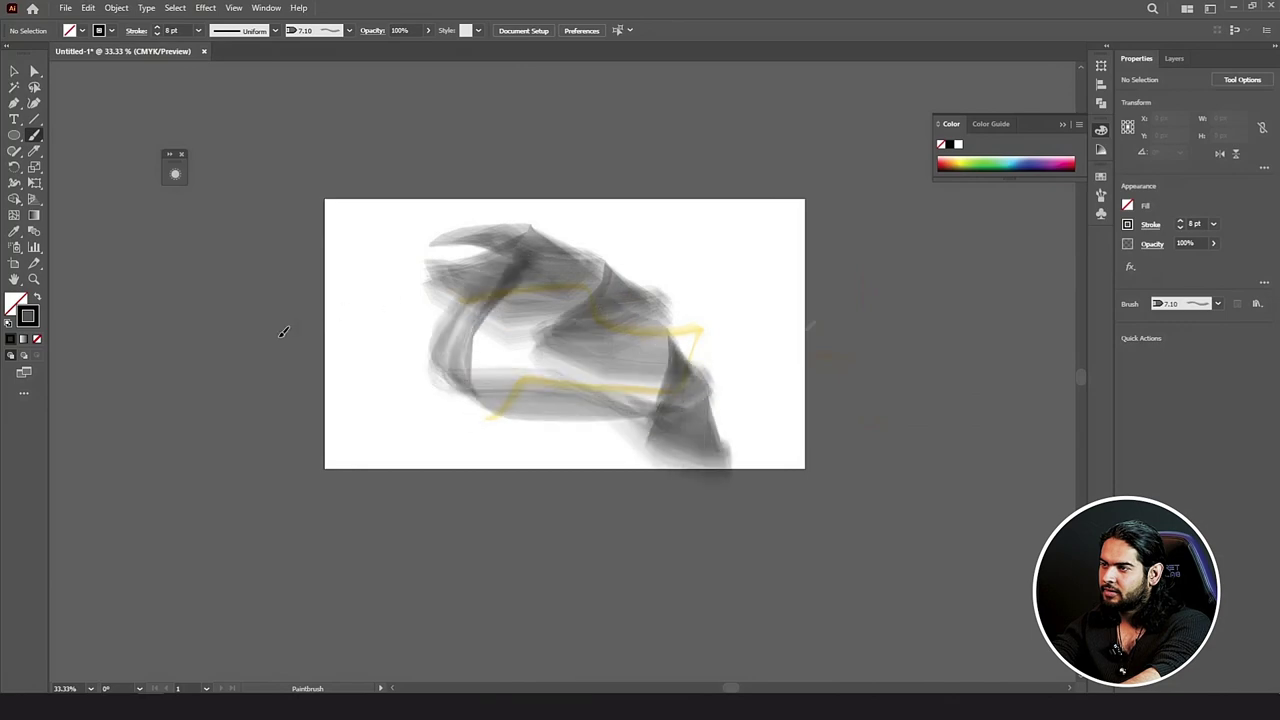
{"action": "mouse_move", "coordinate": [300, 455]}
{"action": "left_mouse_down"}
{"action": "mouse_move", "coordinate": [700, 440]}
{"action": "mouse_move", "coordinate": [506, 243]}
{"action": "mouse_move", "coordinate": [180, 230]}
{"action": "mouse_move", "coordinate": [895, 337]}
{"action": "mouse_move", "coordinate": [743, 309]}
{"action": "left_mouse_up"}
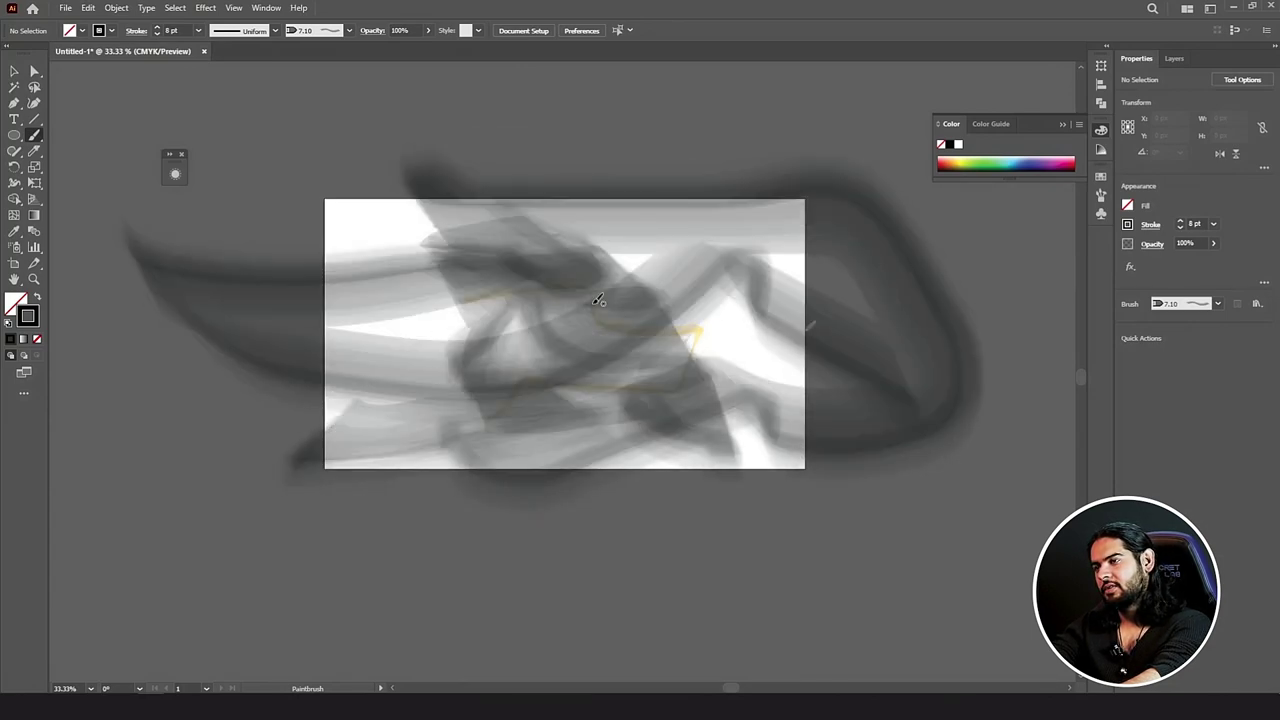
{"action": "mouse_move", "coordinate": [337, 222]}
{"action": "left_mouse_down"}
{"action": "mouse_move", "coordinate": [762, 218]}
{"action": "mouse_move", "coordinate": [728, 251]}
{"action": "mouse_move", "coordinate": [384, 363]}
{"action": "mouse_move", "coordinate": [772, 351]}
{"action": "mouse_move", "coordinate": [407, 348]}
{"action": "mouse_move", "coordinate": [301, 370]}
{"action": "left_mouse_up"}
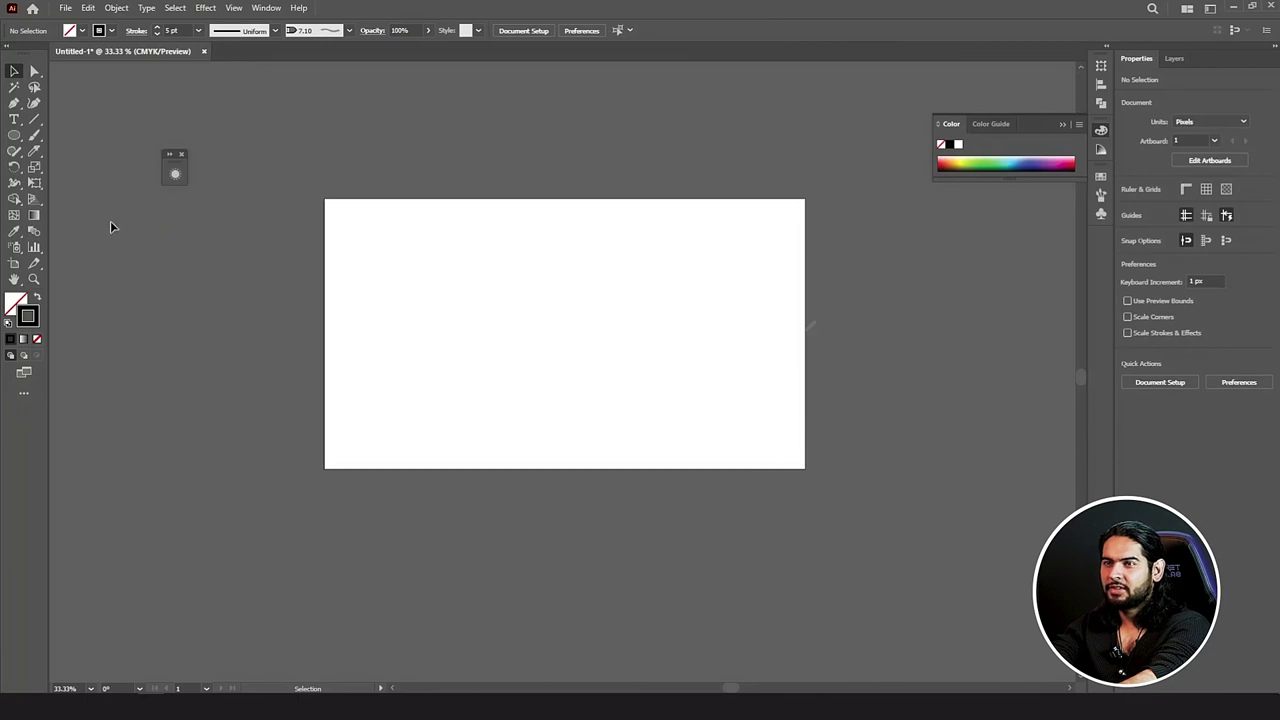
Step: Paint a Z-shaped black stroke with the bristle brush at 1 pt stroke weight and delete it
{"action": "key", "text": "b"}
{"action": "mouse_move", "coordinate": [349, 232]}
{"action": "left_mouse_down"}
{"action": "mouse_move", "coordinate": [727, 241]}
{"action": "mouse_move", "coordinate": [589, 393]}
{"action": "mouse_move", "coordinate": [733, 371]}
{"action": "left_mouse_up"}
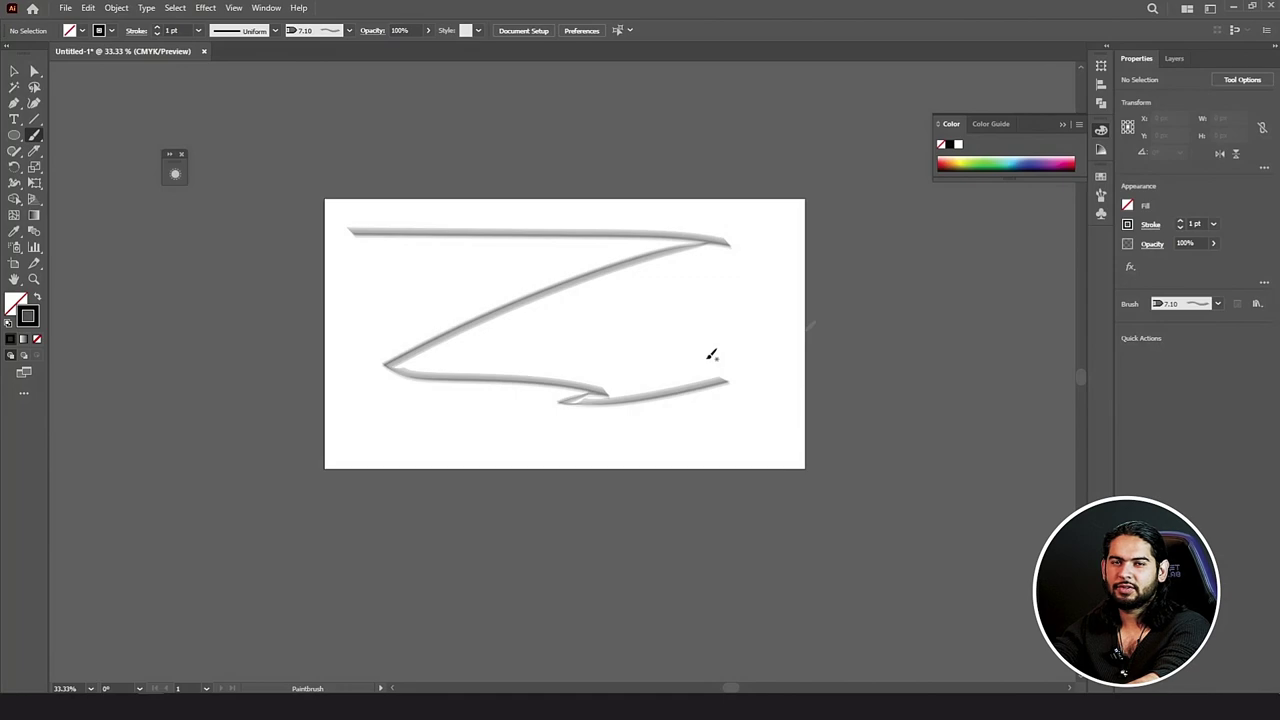
{"action": "key", "text": "v"}
{"action": "left_click", "coordinate": [732, 366]}
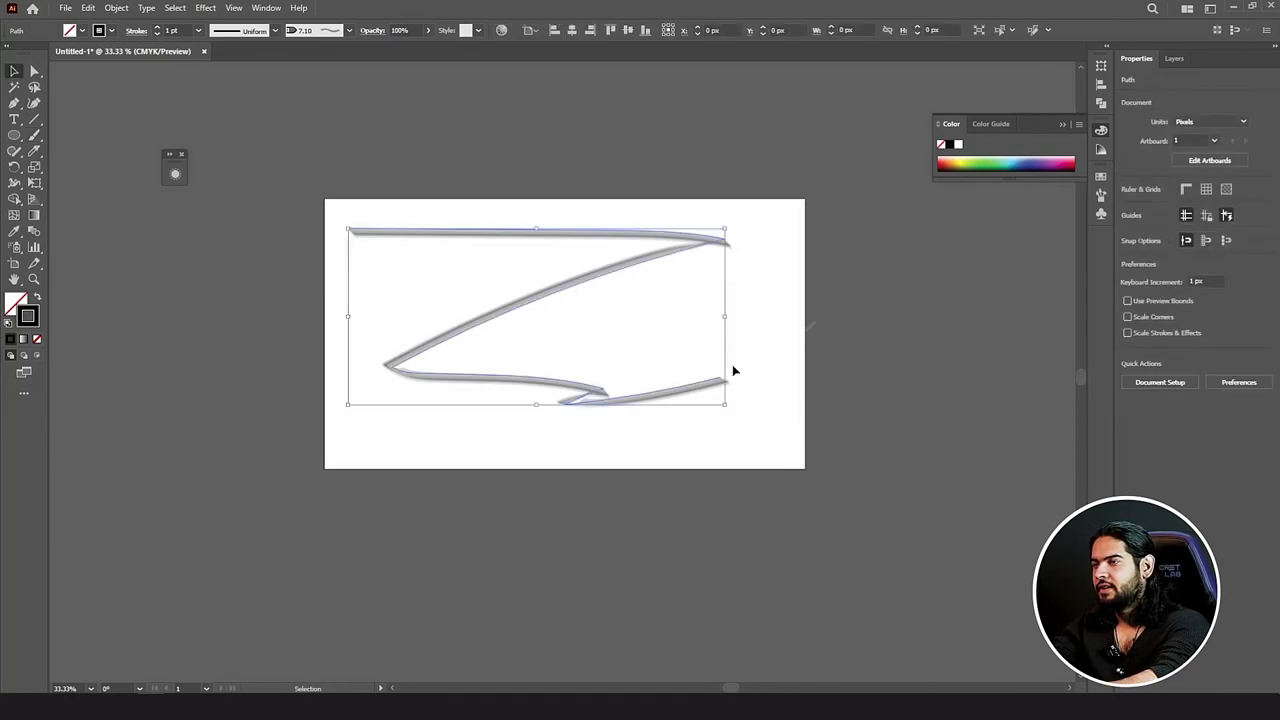
{"action": "key", "text": "Delete"}
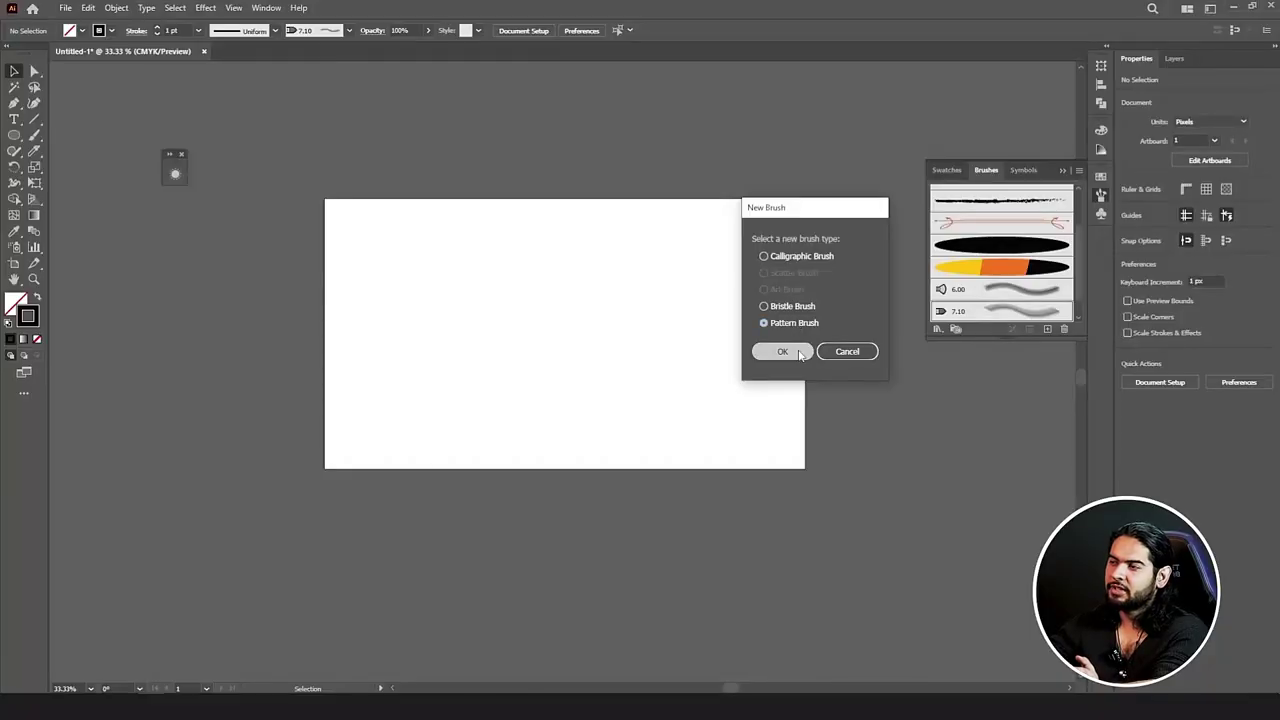
Step: Look at the options for a new pattern brush without creating it
{"action": "left_click", "coordinate": [793, 354]}
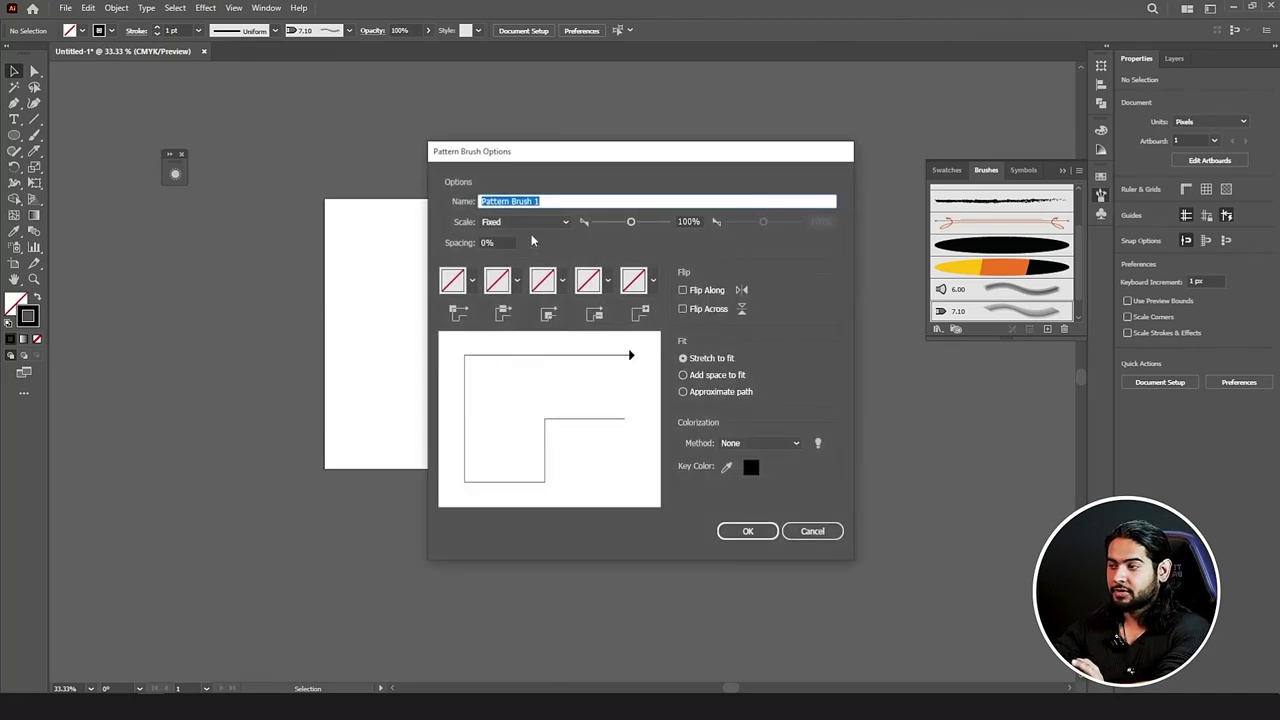
{"action": "left_click", "coordinate": [828, 533]}
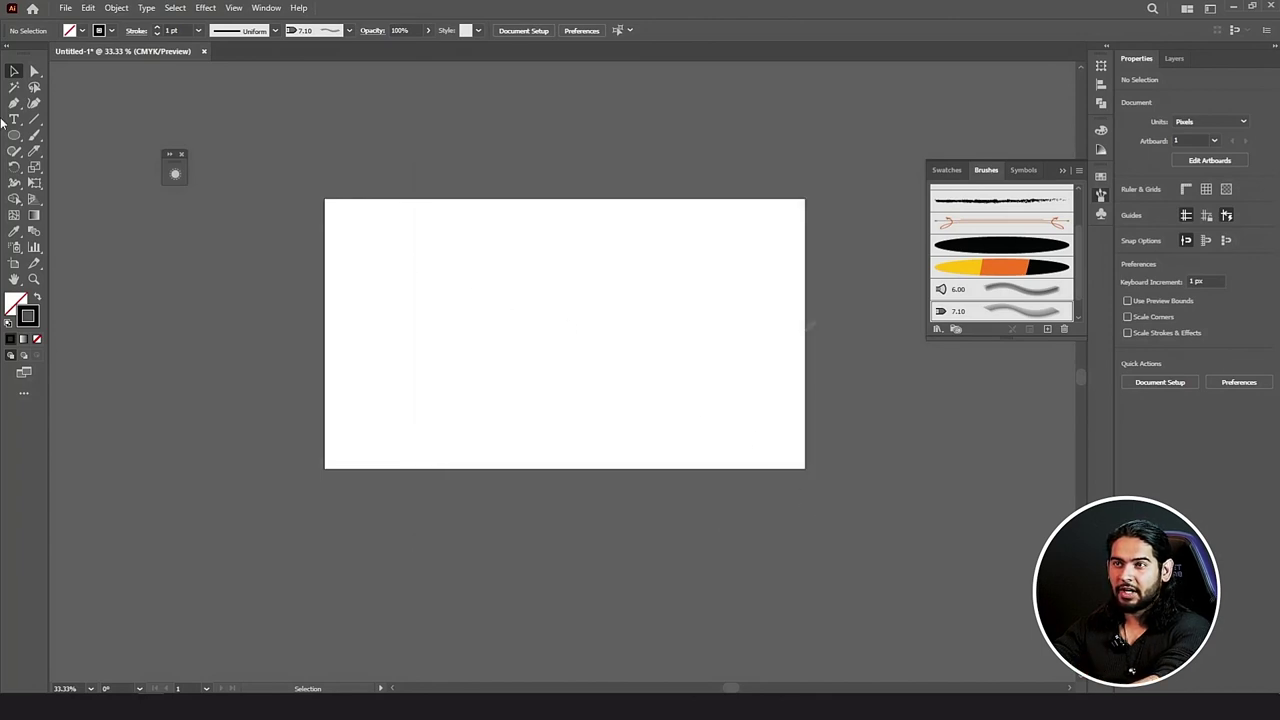
Step: Draw a solid black 584 px square and move it close to the artboard's centre
{"action": "left_click", "coordinate": [20, 138]}
{"action": "left_click", "coordinate": [110, 135]}
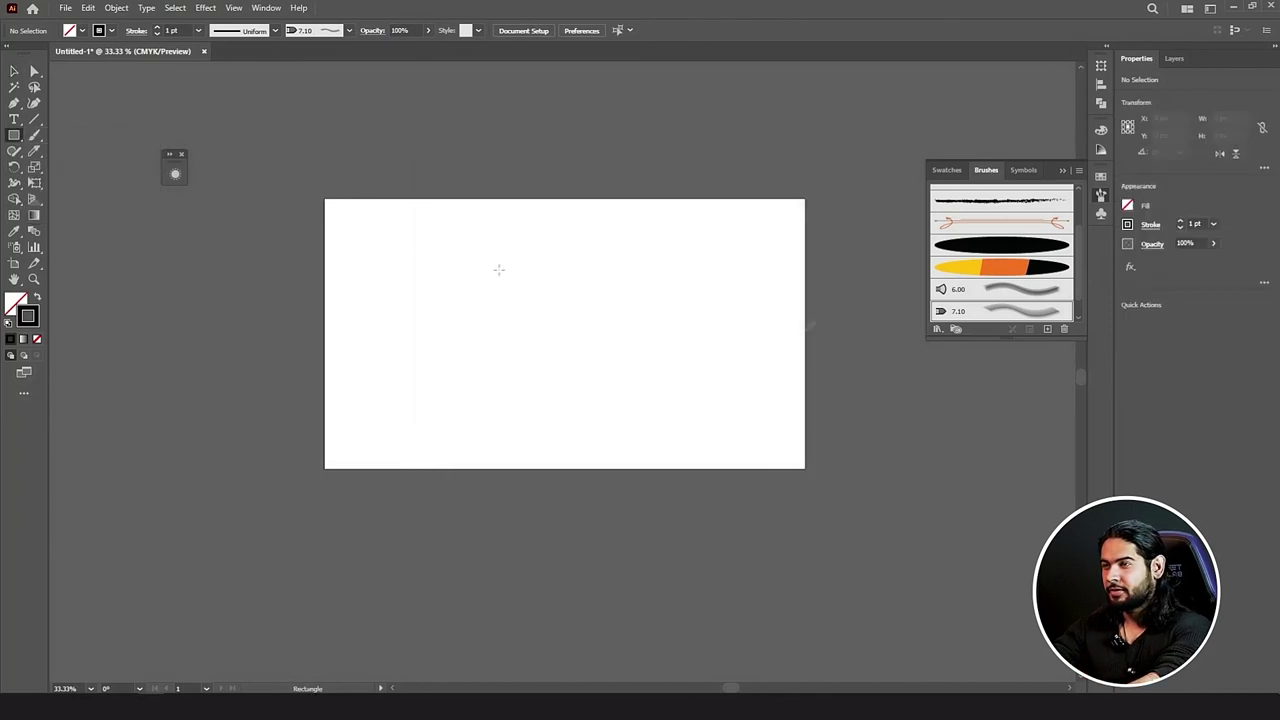
{"action": "left_click_drag", "start_coordinate": [425, 296], "coordinate": [572, 441]}
{"action": "left_click", "coordinate": [12, 72]}
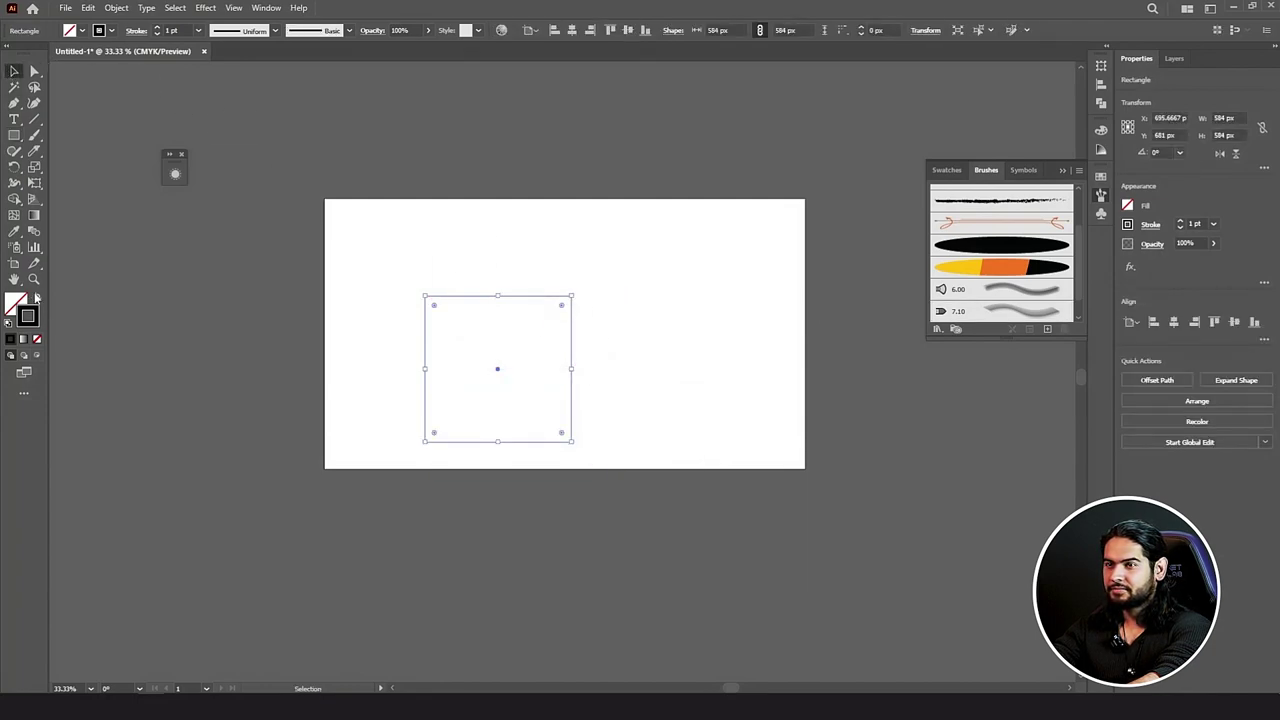
{"action": "left_click", "coordinate": [36, 297]}
{"action": "left_click_drag", "start_coordinate": [545, 345], "coordinate": [597, 310]}
Step: Change the square's fill to dark grey 545454
{"action": "left_click", "coordinate": [14, 300]}
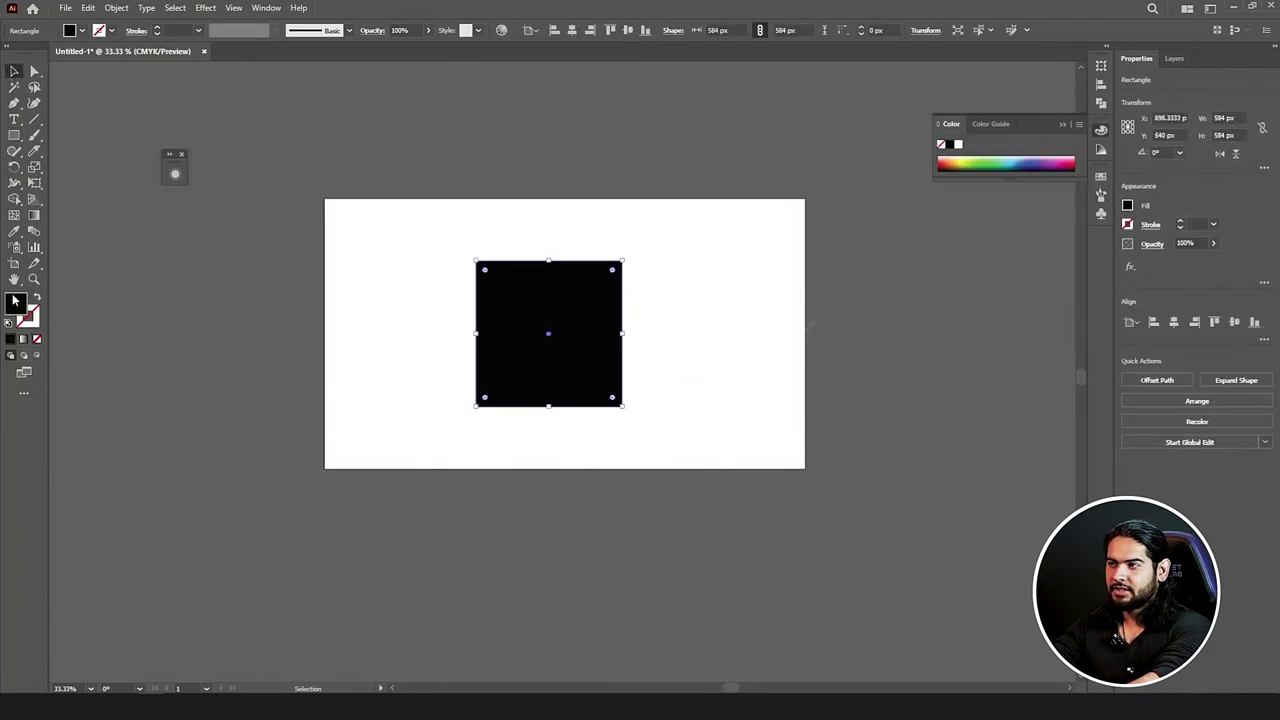
{"action": "double_click", "coordinate": [14, 300]}
{"action": "left_click_drag", "start_coordinate": [735, 385], "coordinate": [641, 371]}
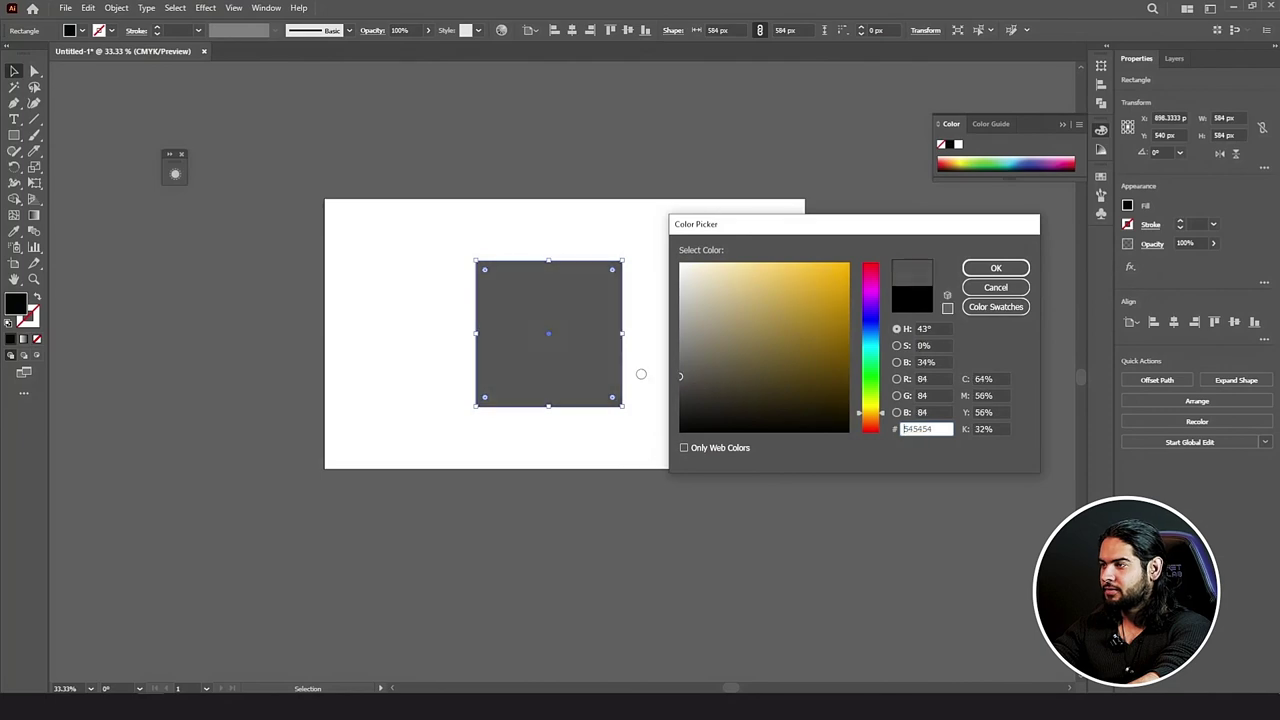
{"action": "left_click", "coordinate": [982, 270]}
Step: Draw a white (ffffff) bar about 351 px wide across the square's middle and add an 18.5 px high one along its upper edge
{"action": "scroll", "coordinate": [543, 306], "scroll_direction": "up", "scroll_amount": 2}
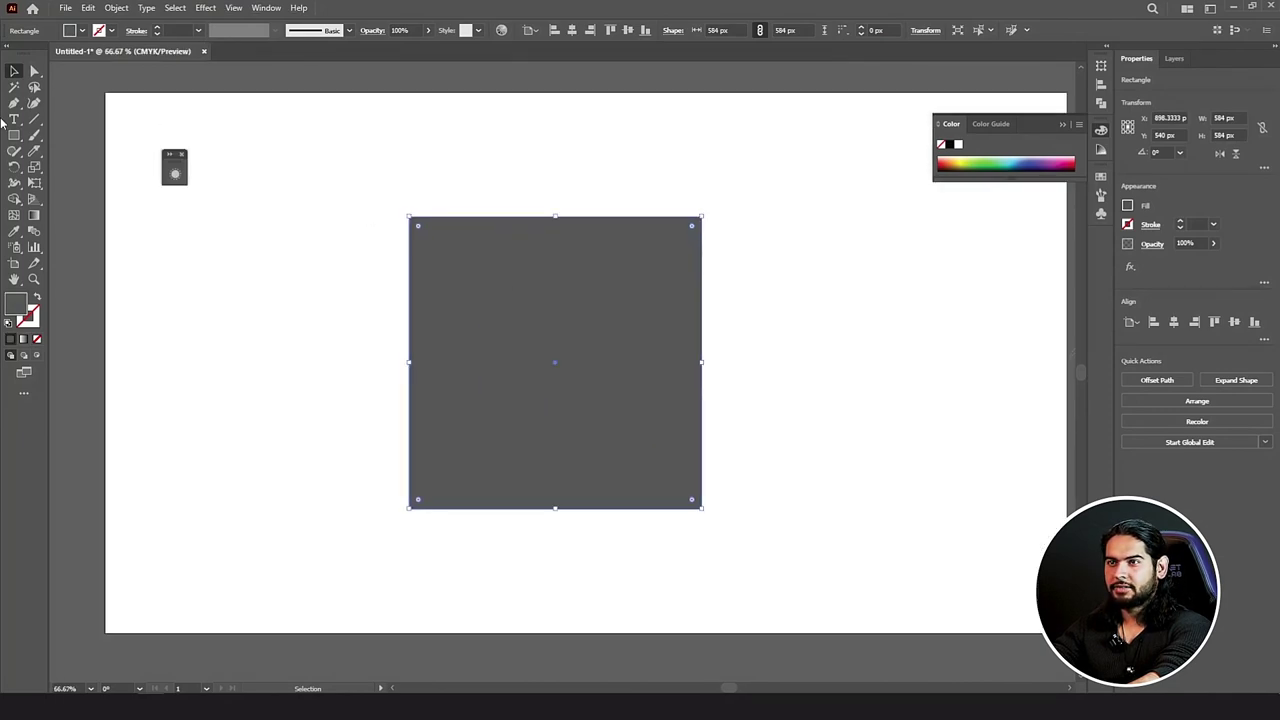
{"action": "left_click", "coordinate": [14, 135]}
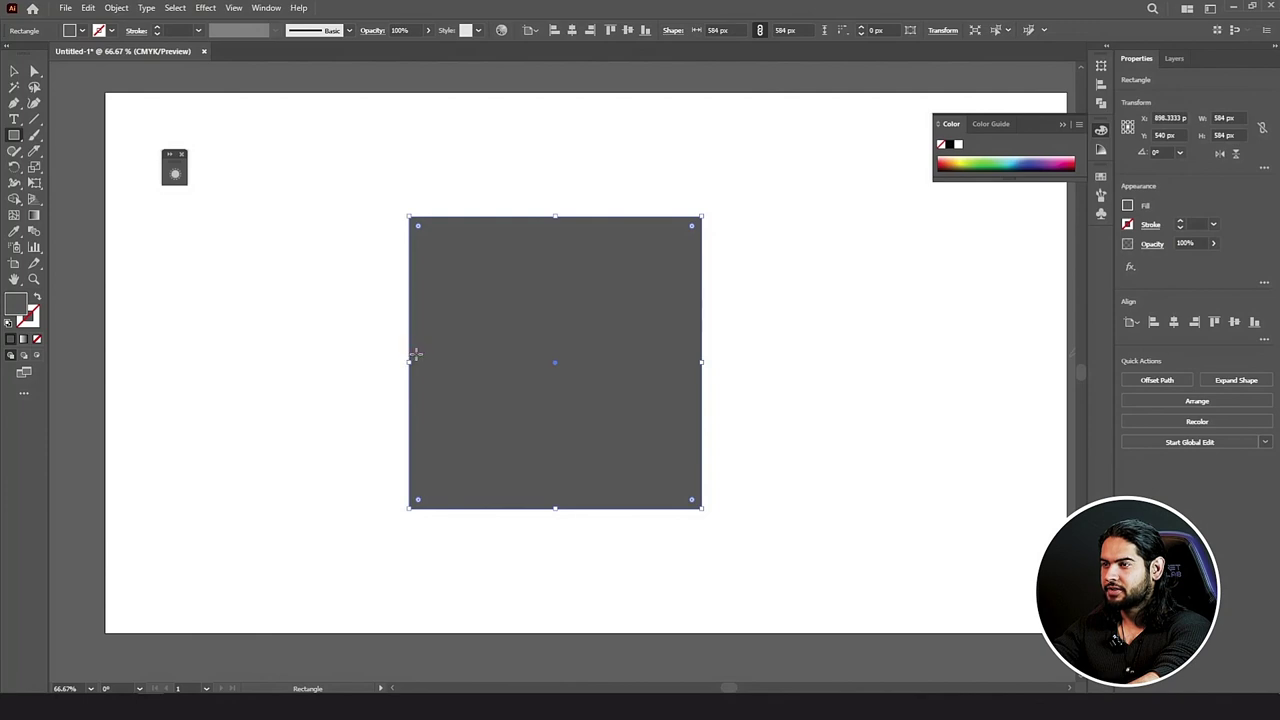
{"action": "left_click_drag", "start_coordinate": [467, 346], "coordinate": [554, 228]}
{"action": "double_click", "coordinate": [15, 303]}
{"action": "type", "text": "ffffff"}
{"action": "left_click", "coordinate": [996, 268]}
{"action": "key", "text": "v"}
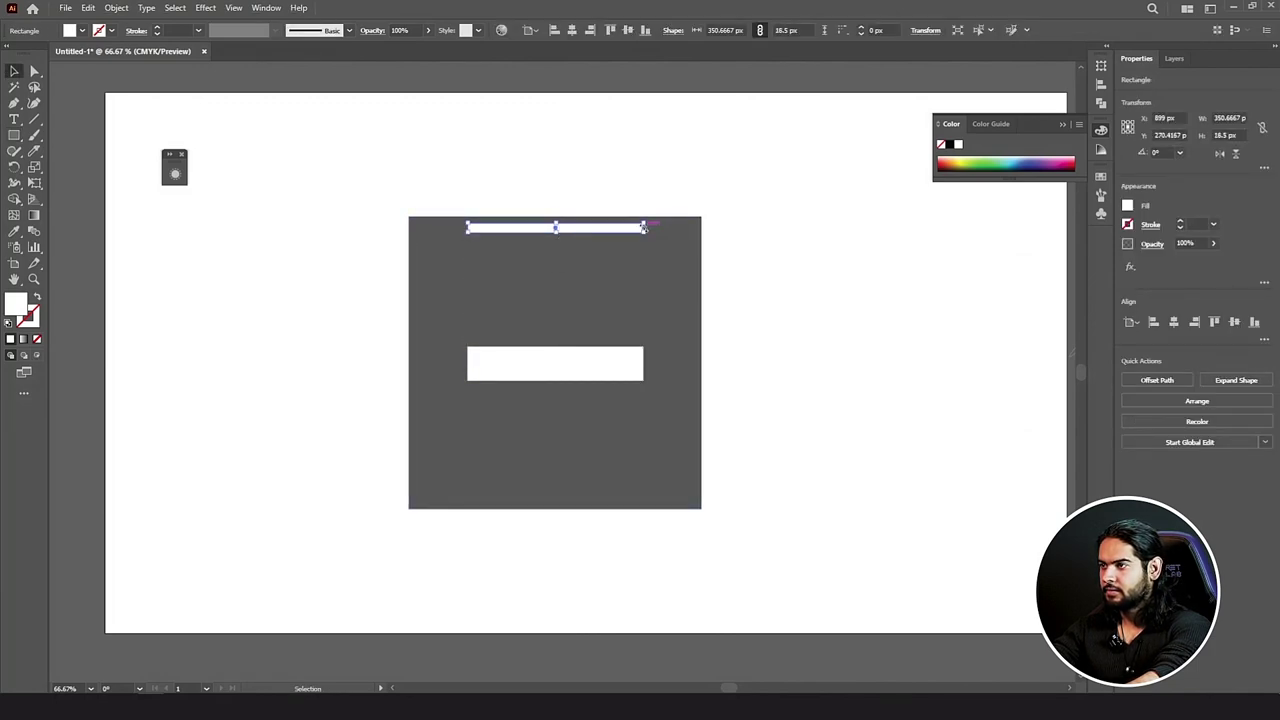
Step: Shorten the thin upper bar to about 184 px and place two such bars side by side along the square's upper edge
{"action": "scroll", "coordinate": [644, 221], "scroll_direction": "up", "scroll_amount": 3}
{"action": "scroll", "coordinate": [403, 232], "scroll_direction": "down", "scroll_amount": 2}
{"action": "left_click_drag", "start_coordinate": [656, 229], "coordinate": [551, 235]}
{"action": "scroll", "coordinate": [429, 171], "scroll_direction": "down", "scroll_amount": 2}
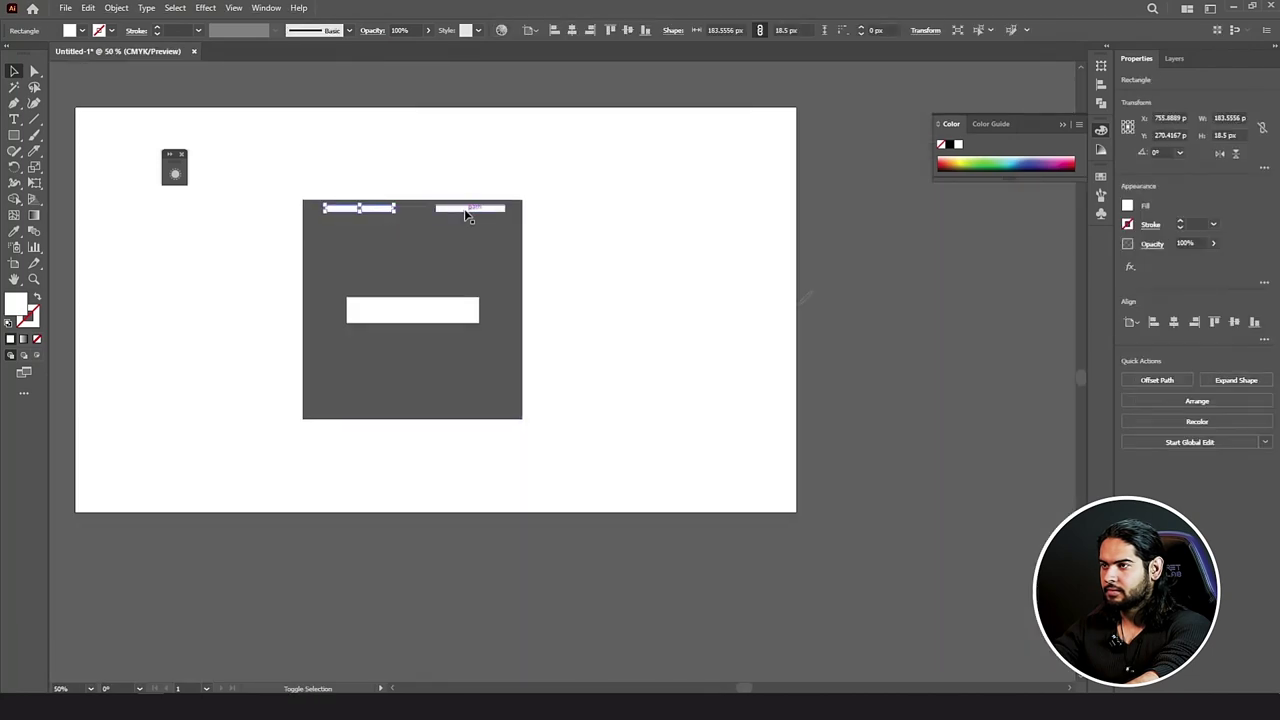
Step: Copy both thin white bars to the square's lower edge, directly beneath the originals
{"action": "left_click", "coordinate": [358, 208], "text": "shift"}
{"action": "left_click_drag", "start_coordinate": [463, 212], "coordinate": [586, 389]}
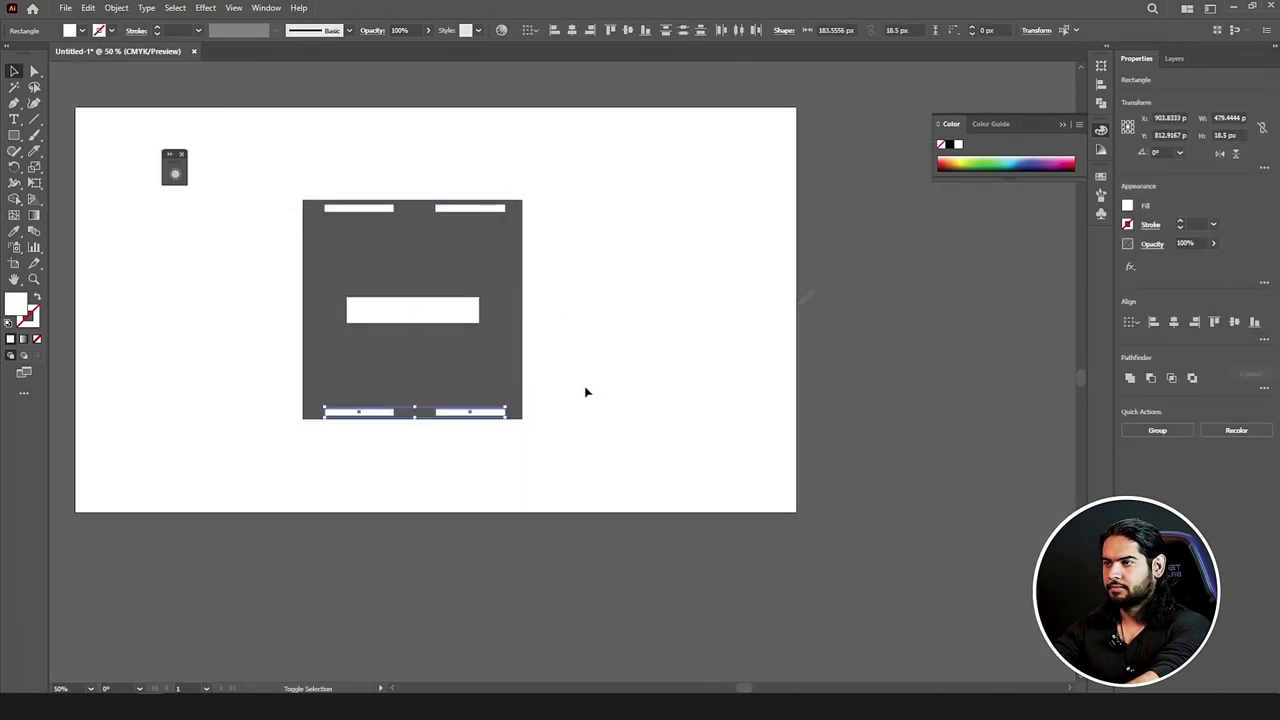
{"action": "left_click", "coordinate": [586, 389]}
Step: Start a new pattern brush from the grey square with all its white bars and name it Road
{"action": "scroll", "coordinate": [585, 360], "scroll_direction": "down", "scroll_amount": 1}
{"action": "left_click_drag", "start_coordinate": [572, 244], "coordinate": [329, 484]}
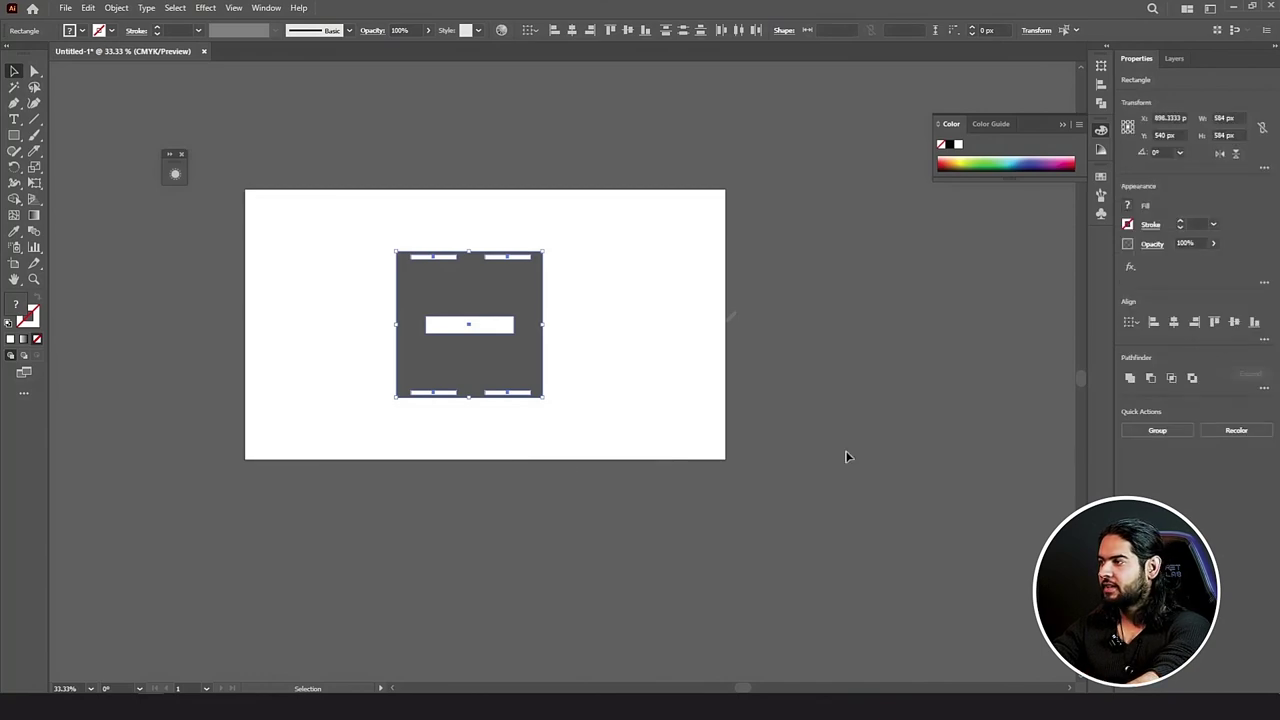
{"action": "left_click", "coordinate": [1101, 196]}
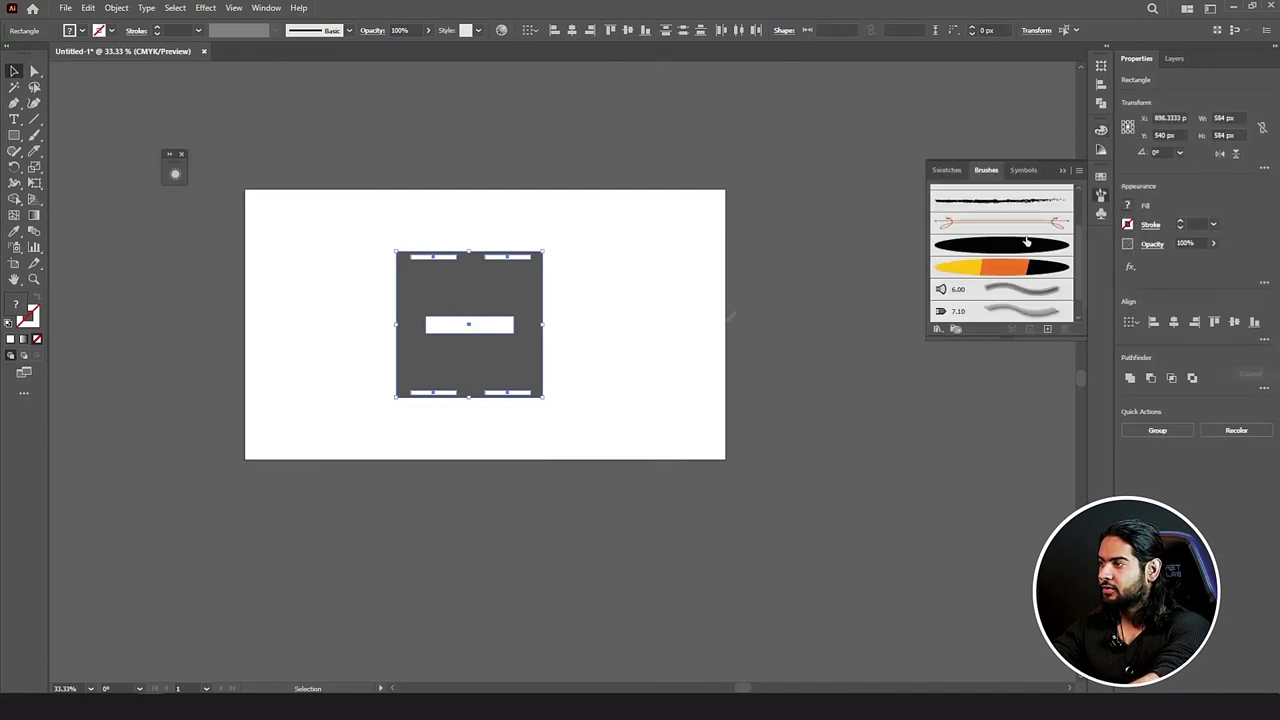
{"action": "left_click", "coordinate": [1048, 329]}
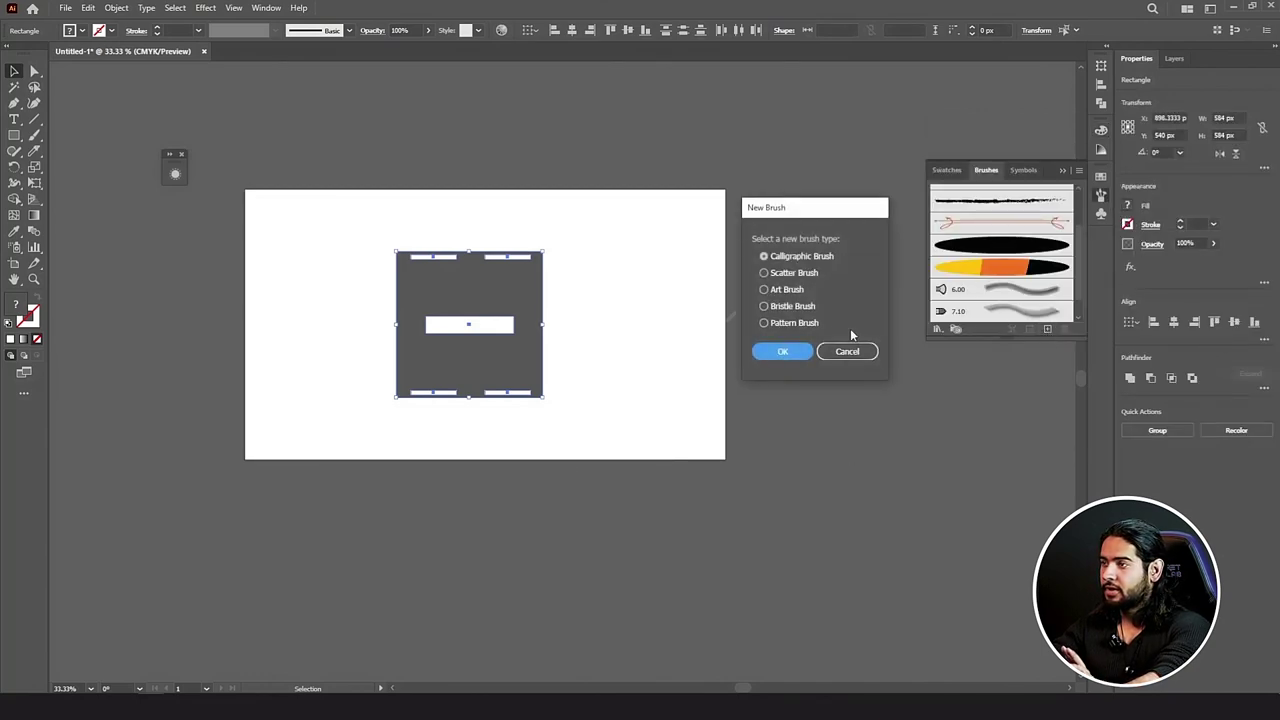
{"action": "left_click", "coordinate": [764, 323]}
{"action": "left_click", "coordinate": [801, 356]}
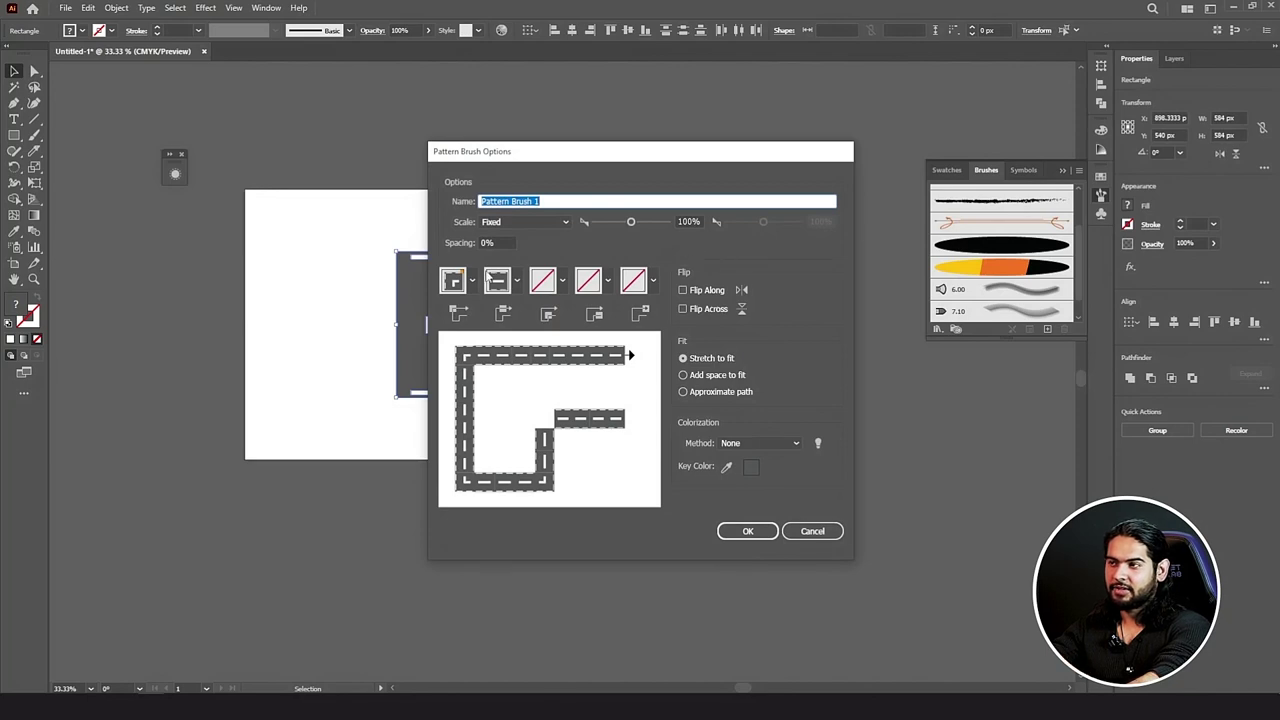
{"action": "double_click", "coordinate": [530, 200]}
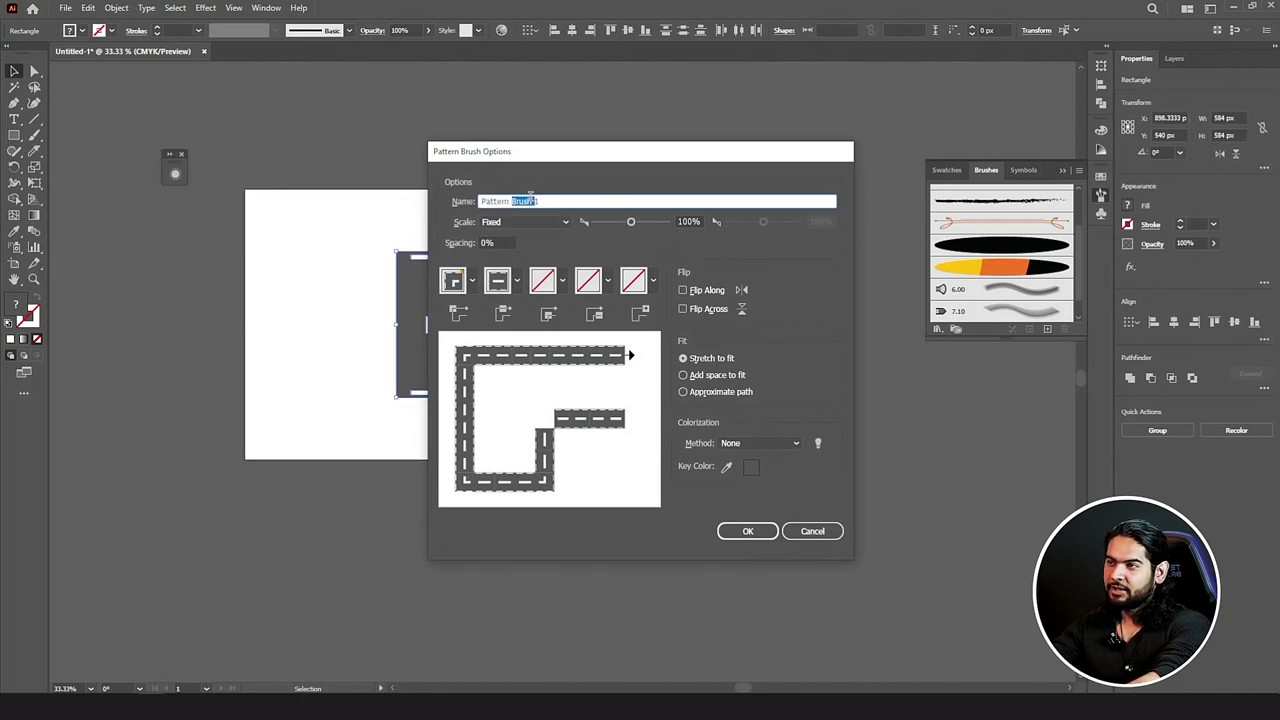
{"action": "triple_click", "coordinate": [552, 202]}
{"action": "type", "text": "Road"}
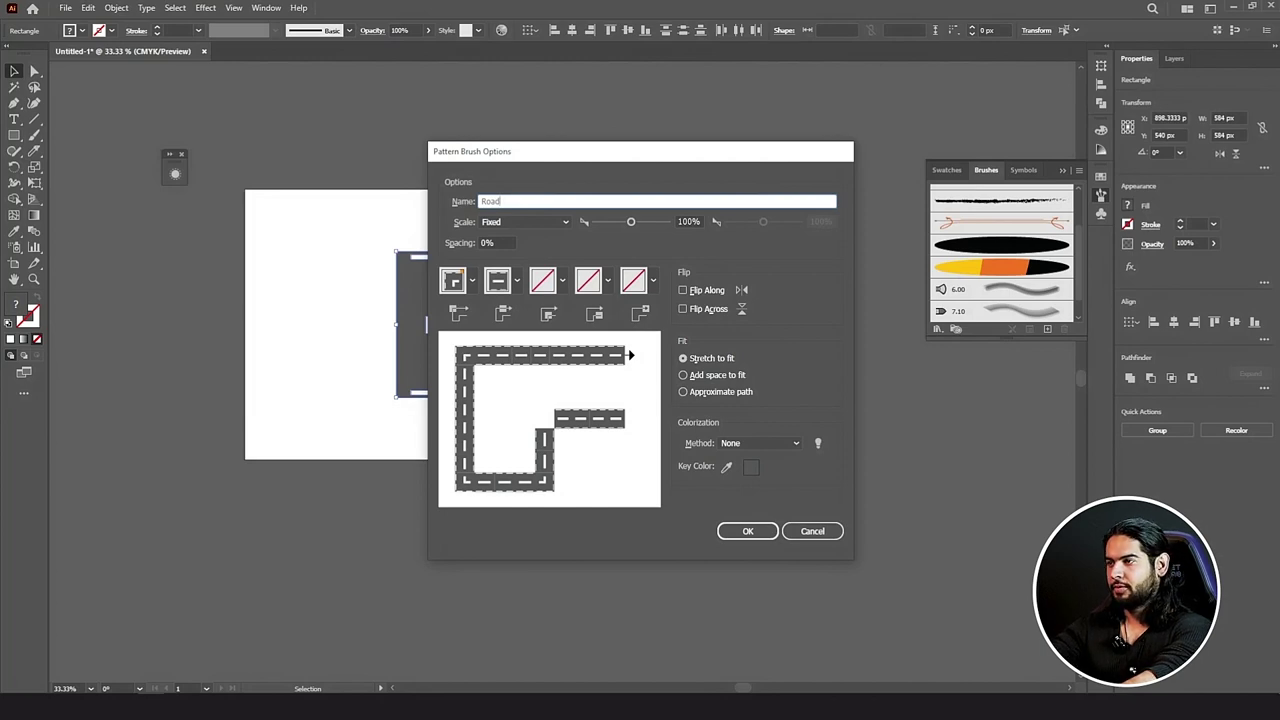
Step: Try a tile spacing of 20% for the Road brush and set the spacing back to 0%
{"action": "key", "text": "Tab"}
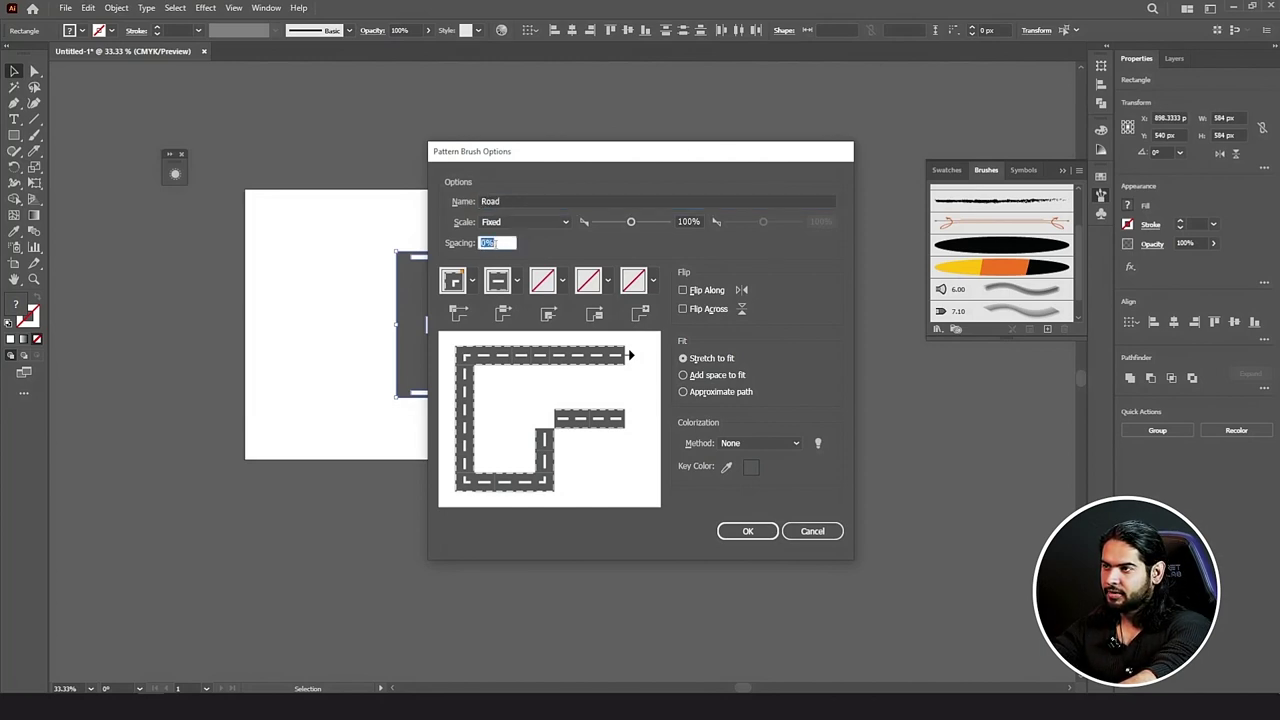
{"action": "type", "text": "20"}
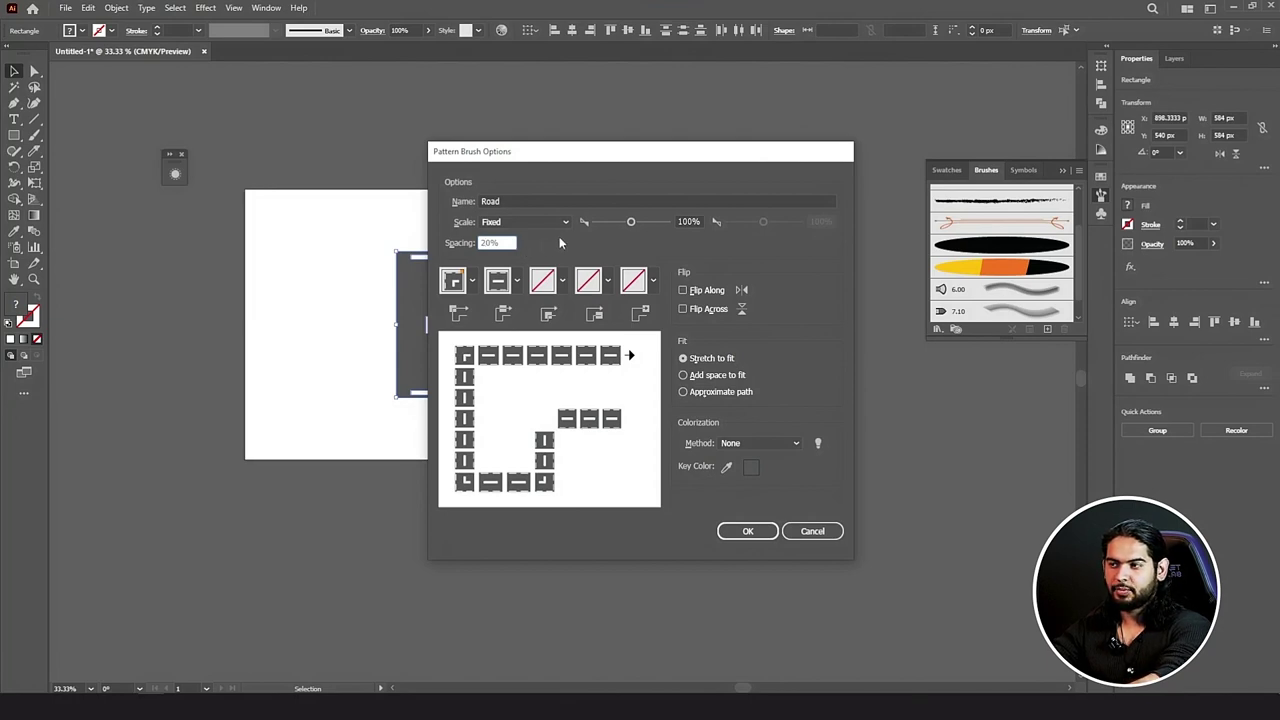
{"action": "type", "text": "0"}
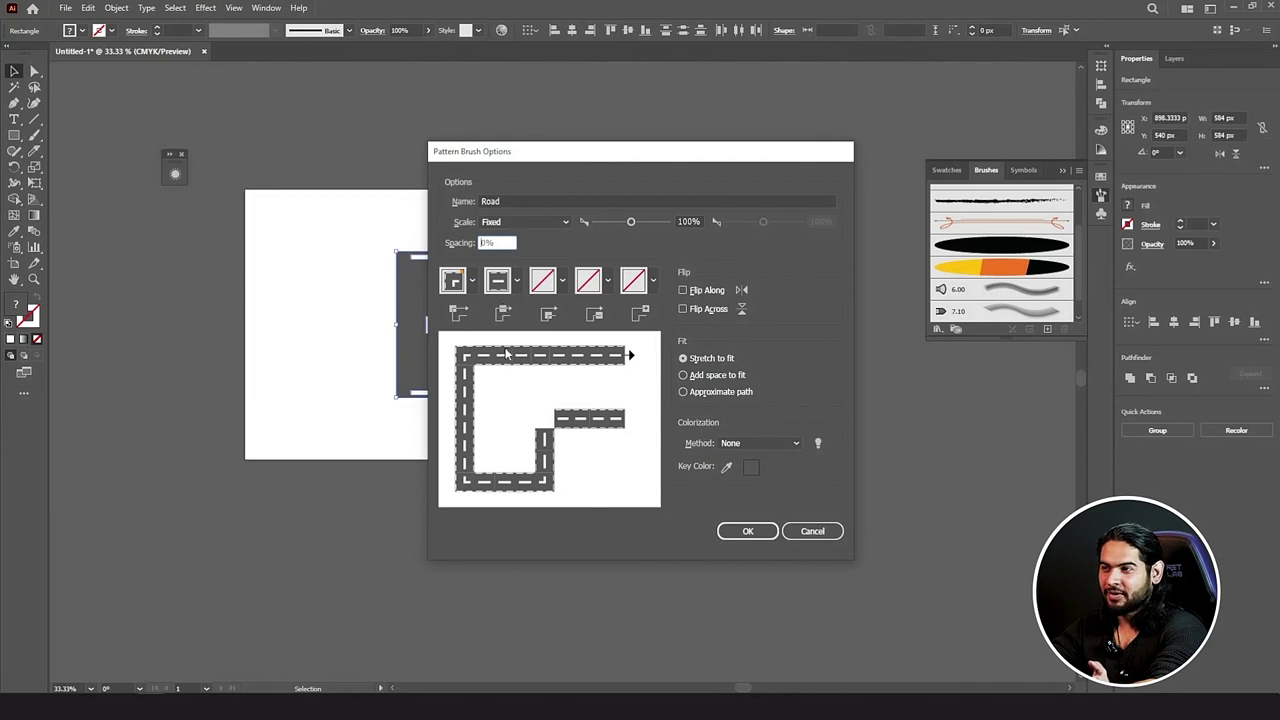
Step: Set the inner corner tile of the Road pattern brush to Auto-Centered
{"action": "left_click", "coordinate": [562, 282]}
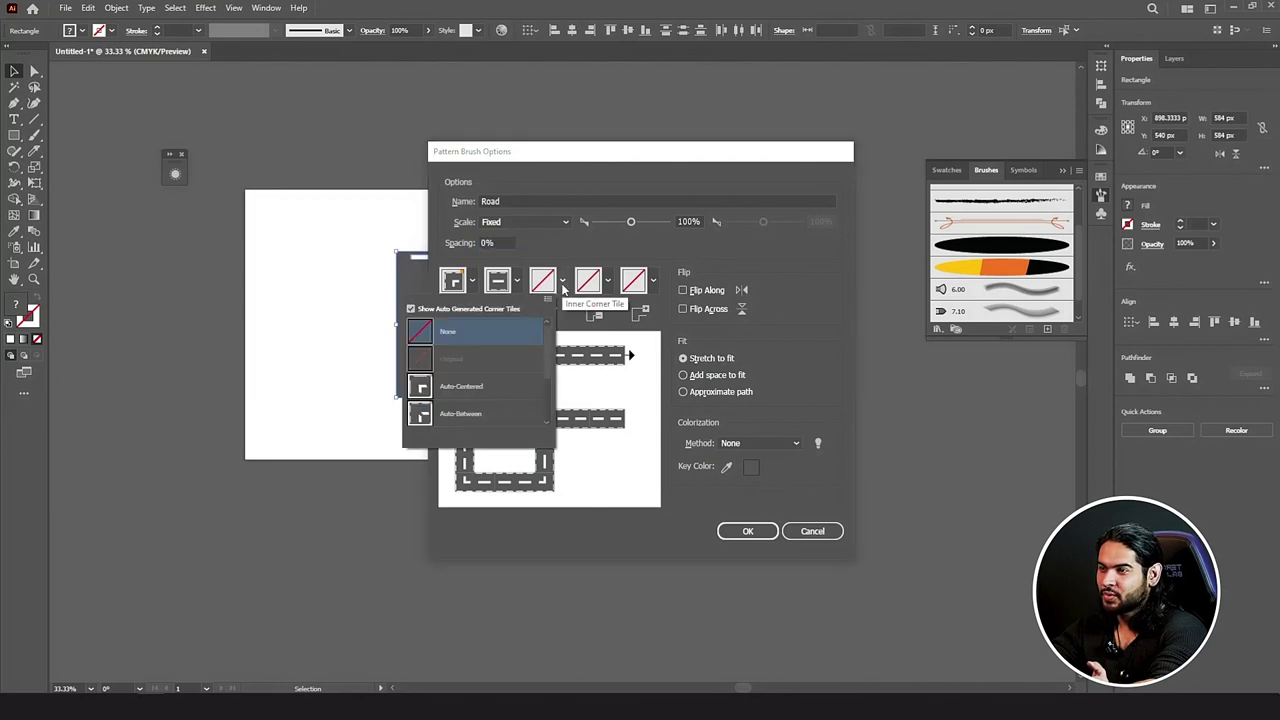
{"action": "left_click", "coordinate": [495, 386]}
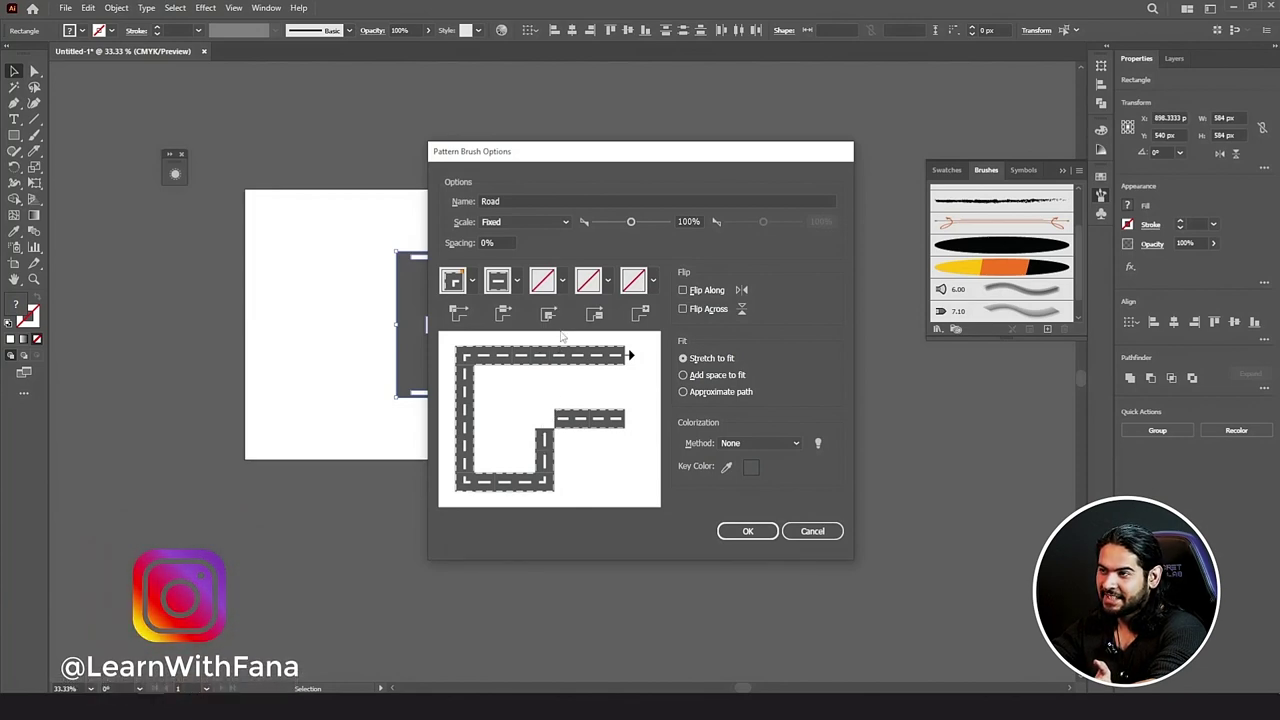
{"action": "left_click", "coordinate": [562, 282]}
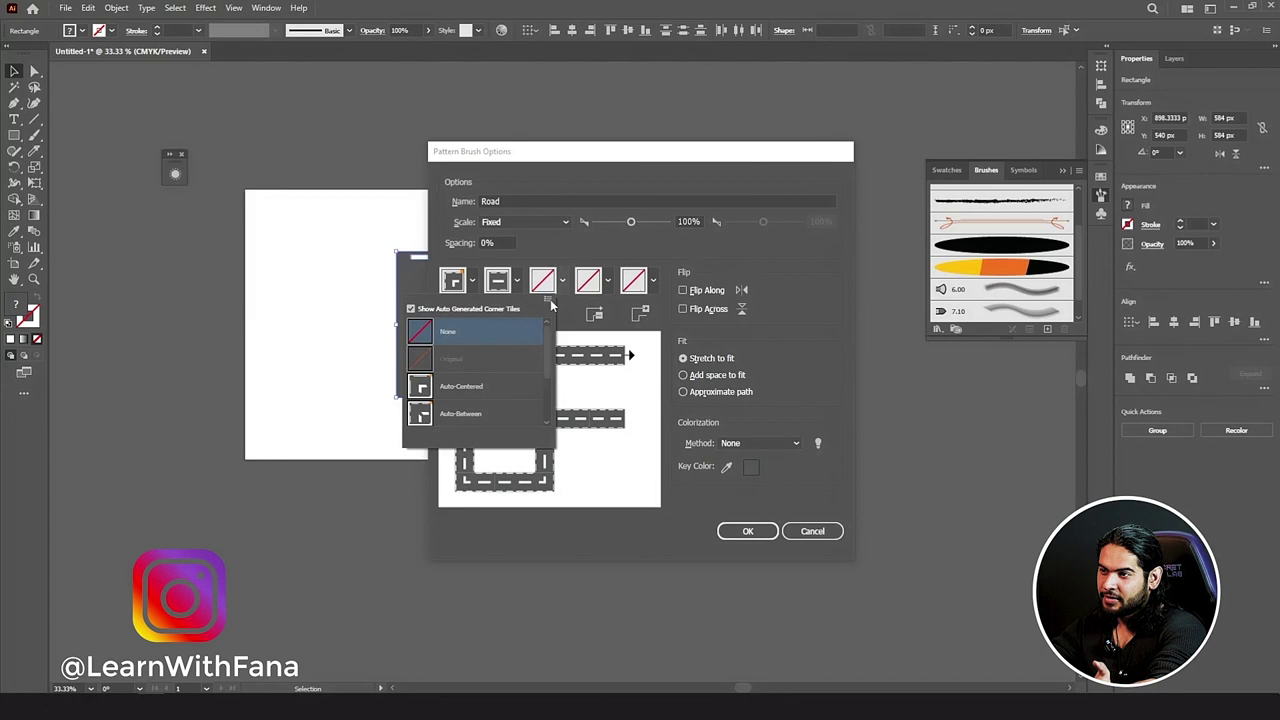
{"action": "left_click", "coordinate": [465, 394]}
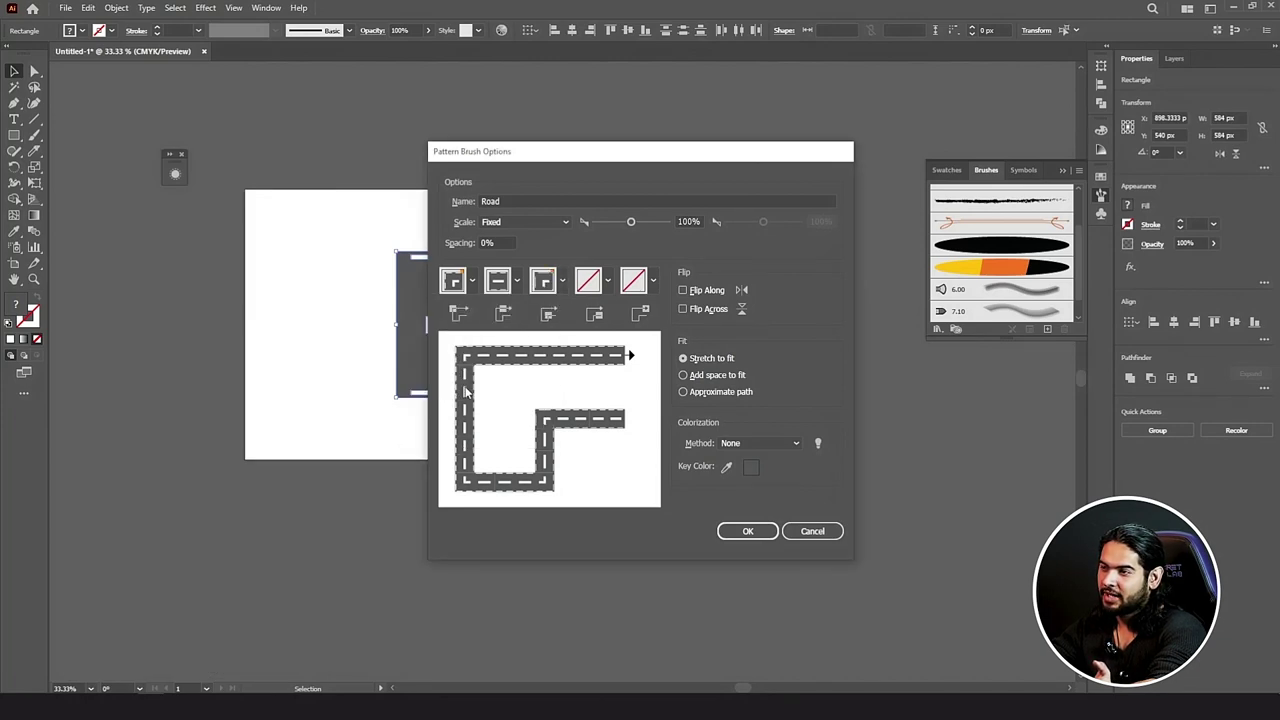
Step: Use Pompadour as both the start tile and the end tile of the Road brush and create the brush
{"action": "left_click", "coordinate": [607, 281]}
{"action": "left_click", "coordinate": [497, 384]}
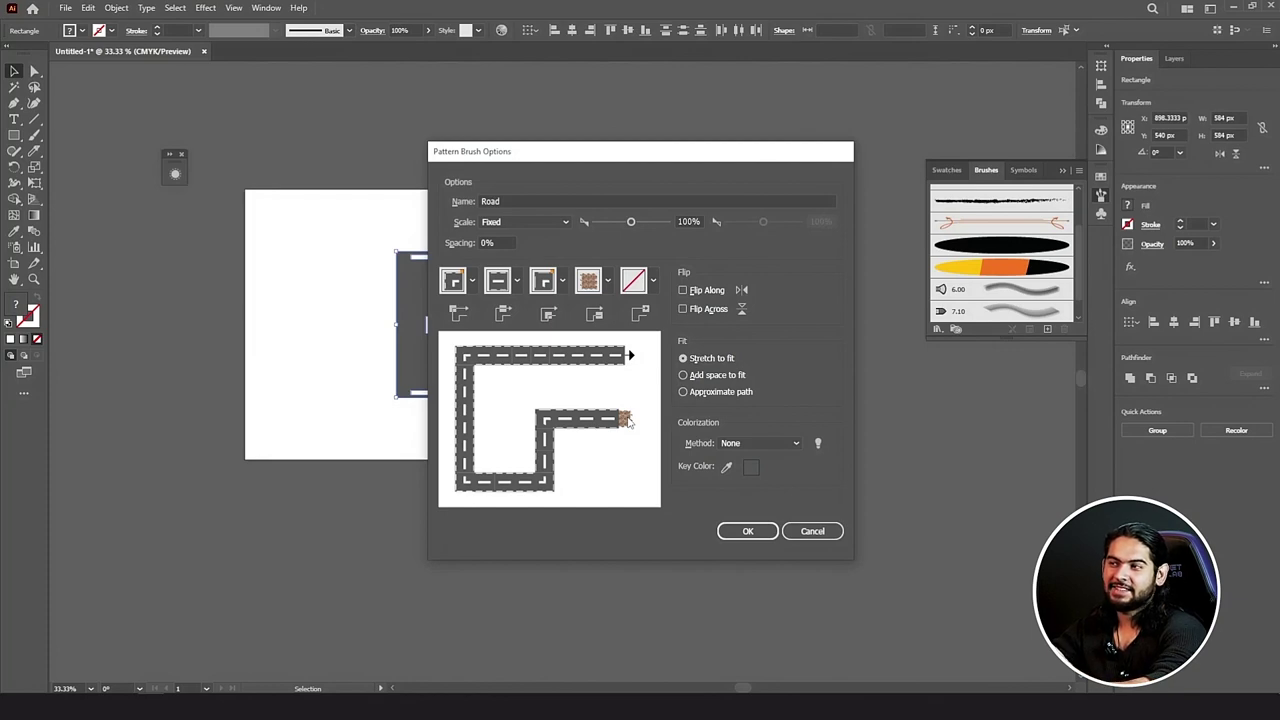
{"action": "left_click", "coordinate": [654, 281]}
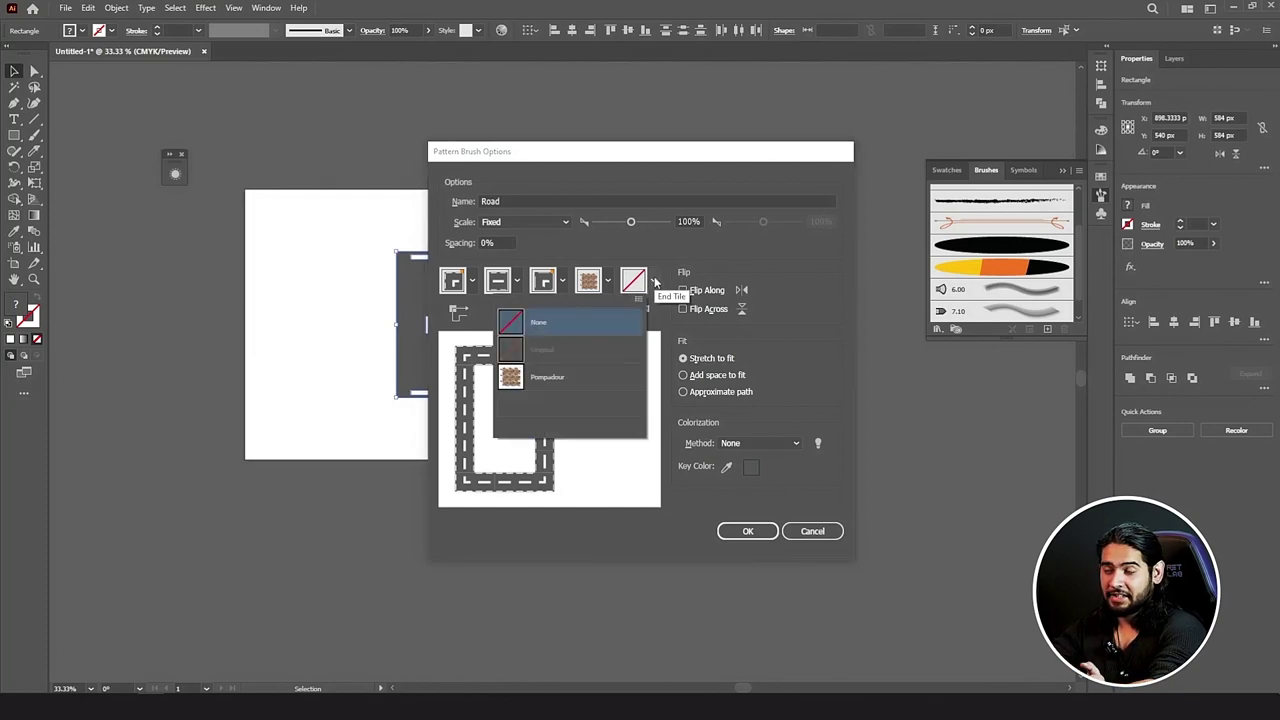
{"action": "left_click", "coordinate": [548, 377]}
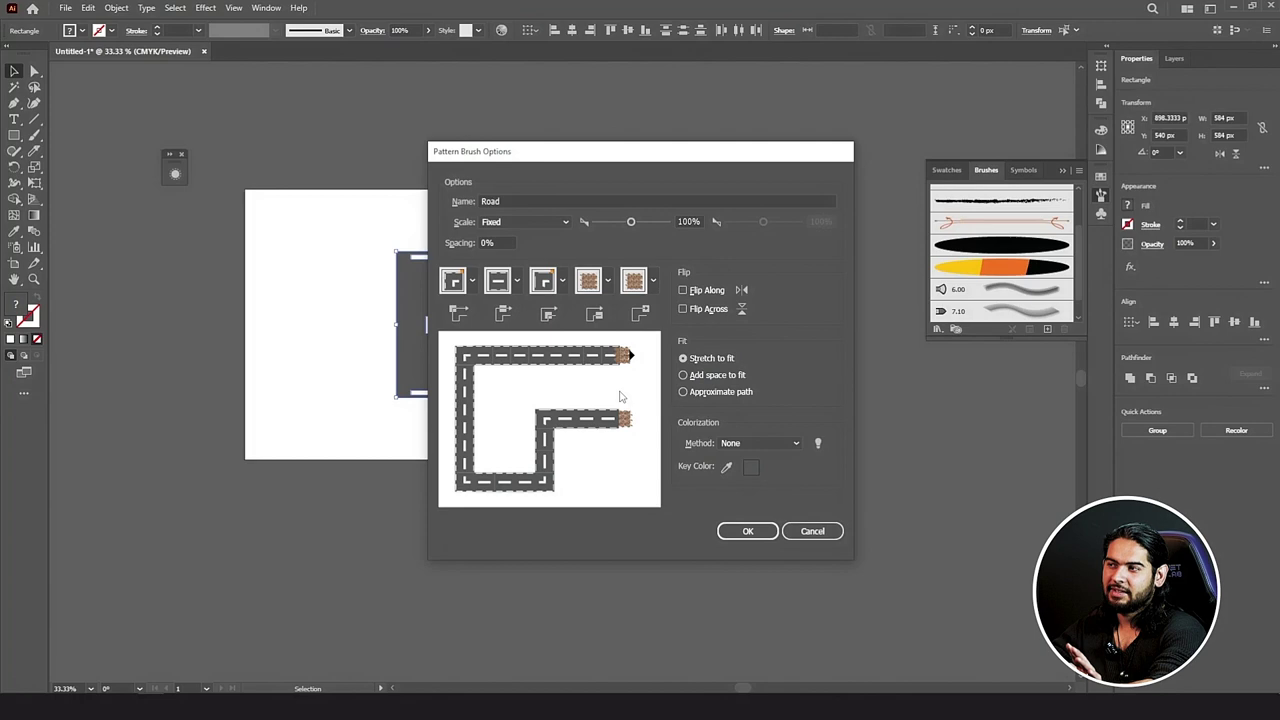
{"action": "left_click", "coordinate": [747, 531]}
Step: Delete the square source artwork and paint a bent test stroke across the artboard with the Road brush
{"action": "left_click_drag", "start_coordinate": [340, 224], "coordinate": [548, 360]}
{"action": "key", "text": "Delete"}
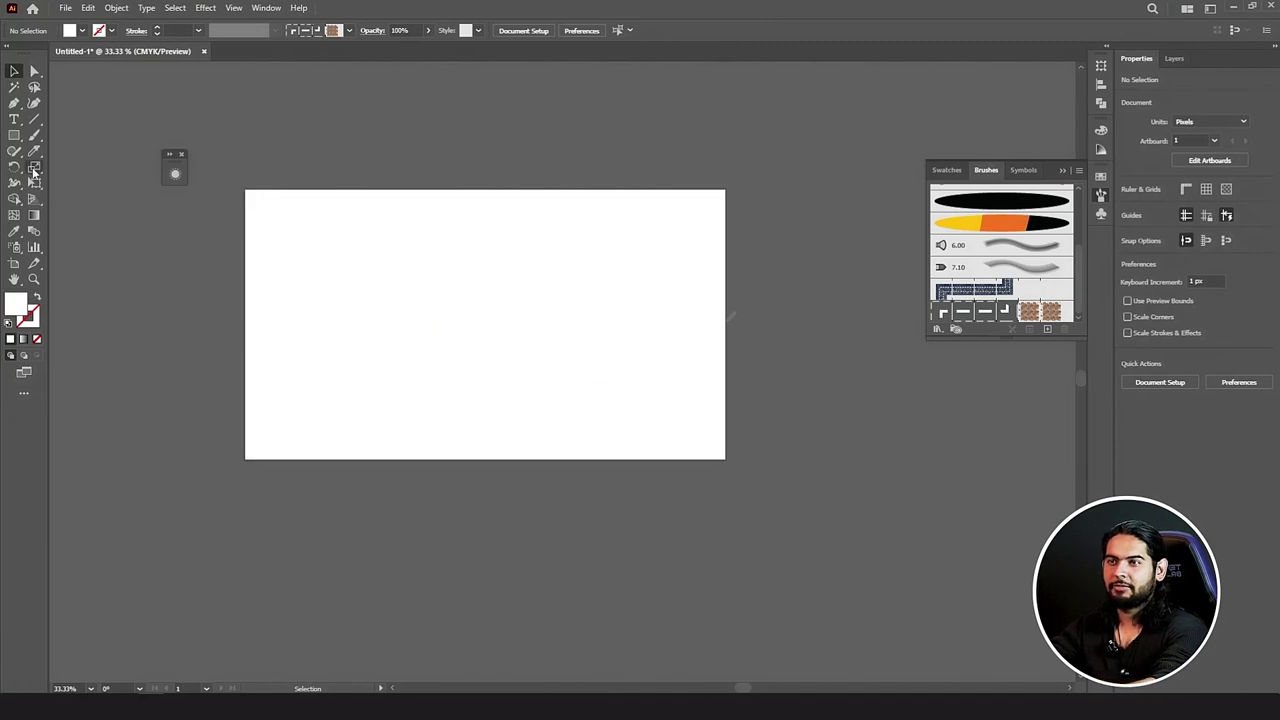
{"action": "left_click", "coordinate": [34, 135]}
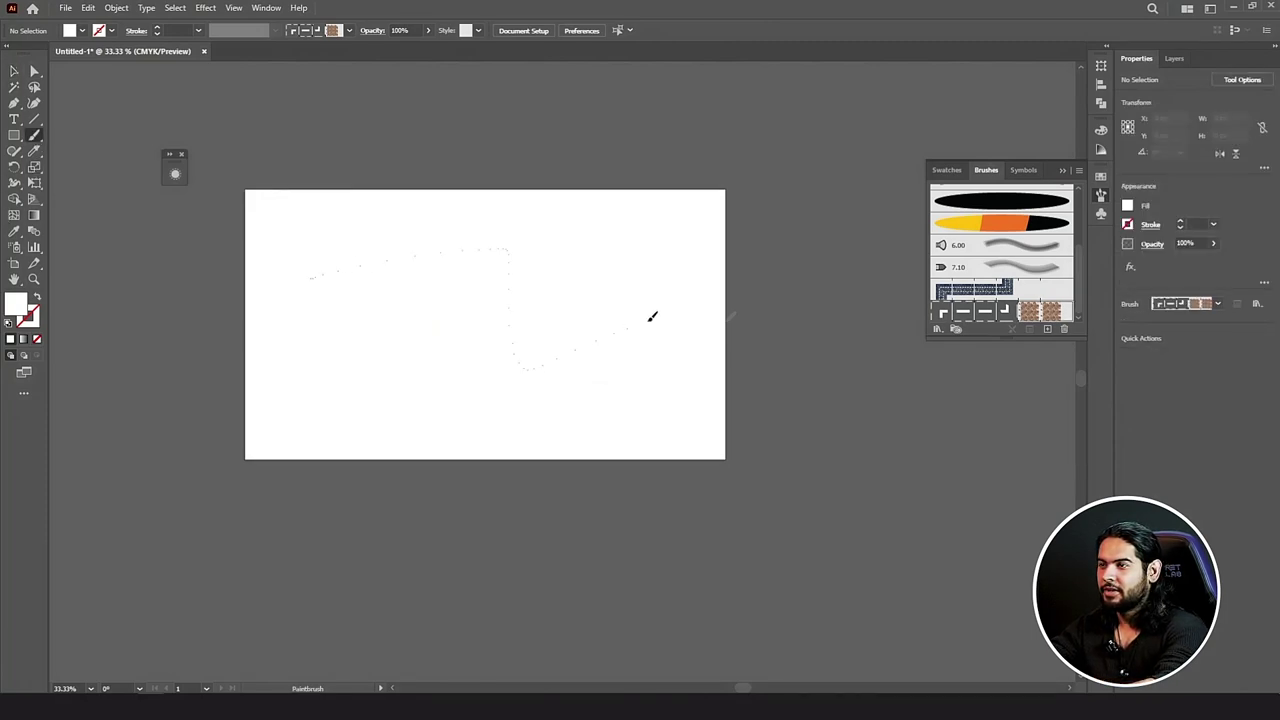
{"action": "left_click_drag", "start_coordinate": [652, 316], "coordinate": [655, 318]}
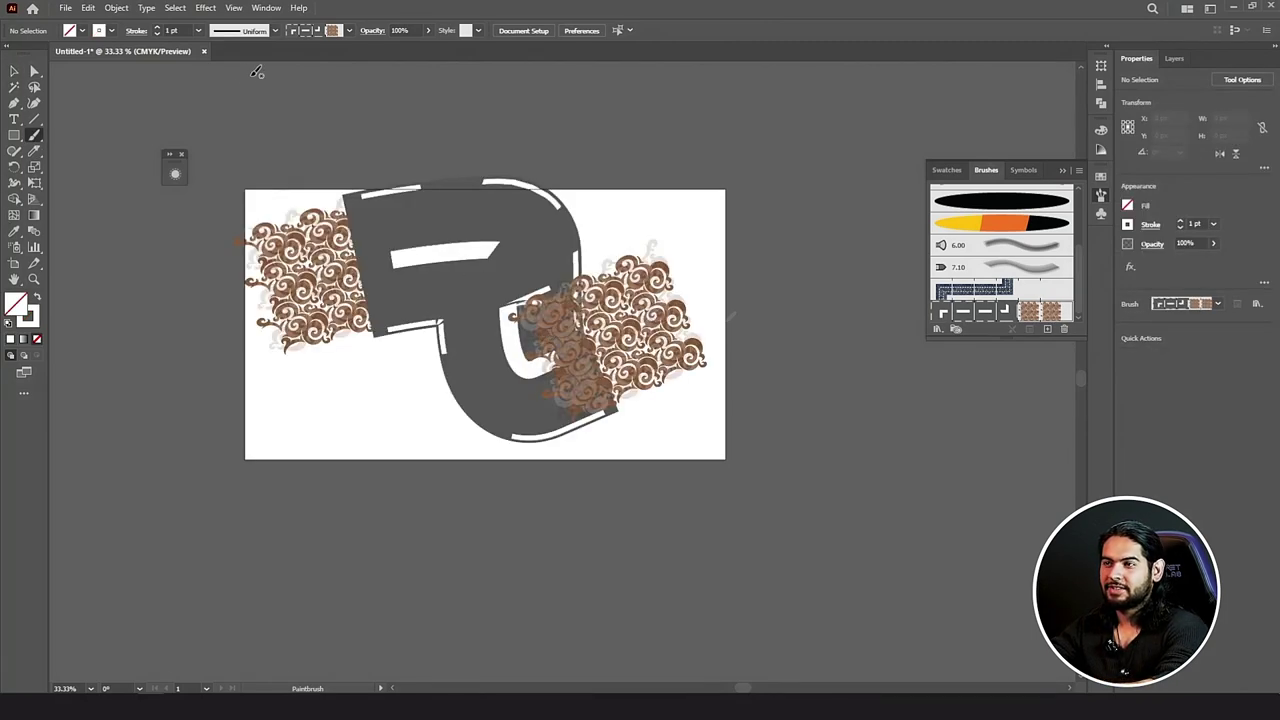
Step: Undo back to the original square artwork and scale it down proportionally to about 73 px wide and high
{"action": "key", "text": "ctrl+z"}
{"action": "key", "text": "ctrl+z"}
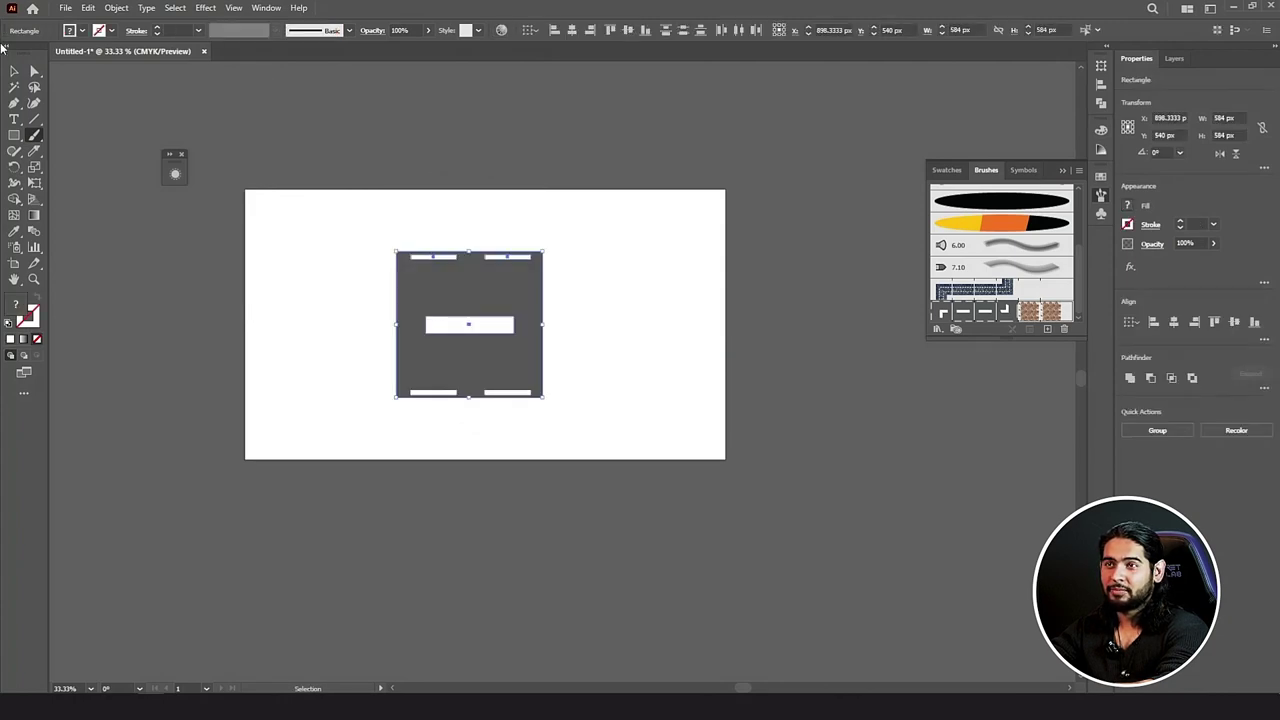
{"action": "left_click", "coordinate": [10, 72]}
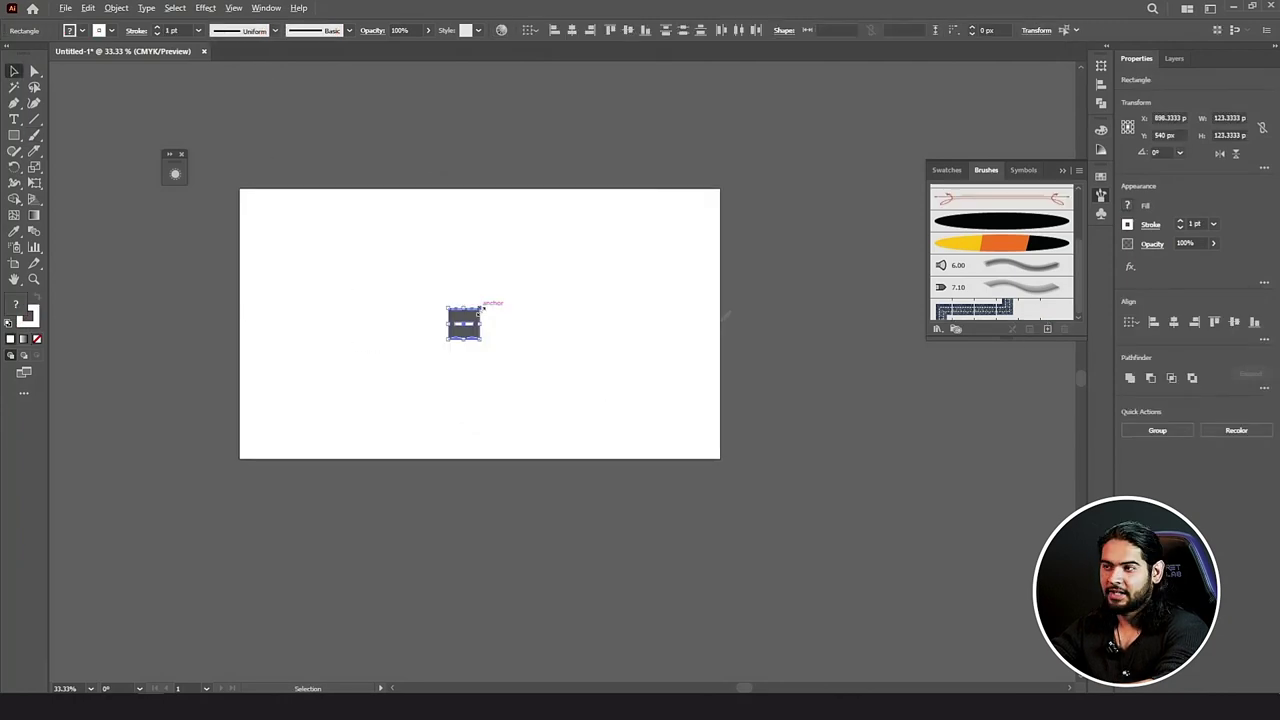
{"action": "left_click_drag", "start_coordinate": [486, 306], "coordinate": [477, 313]}
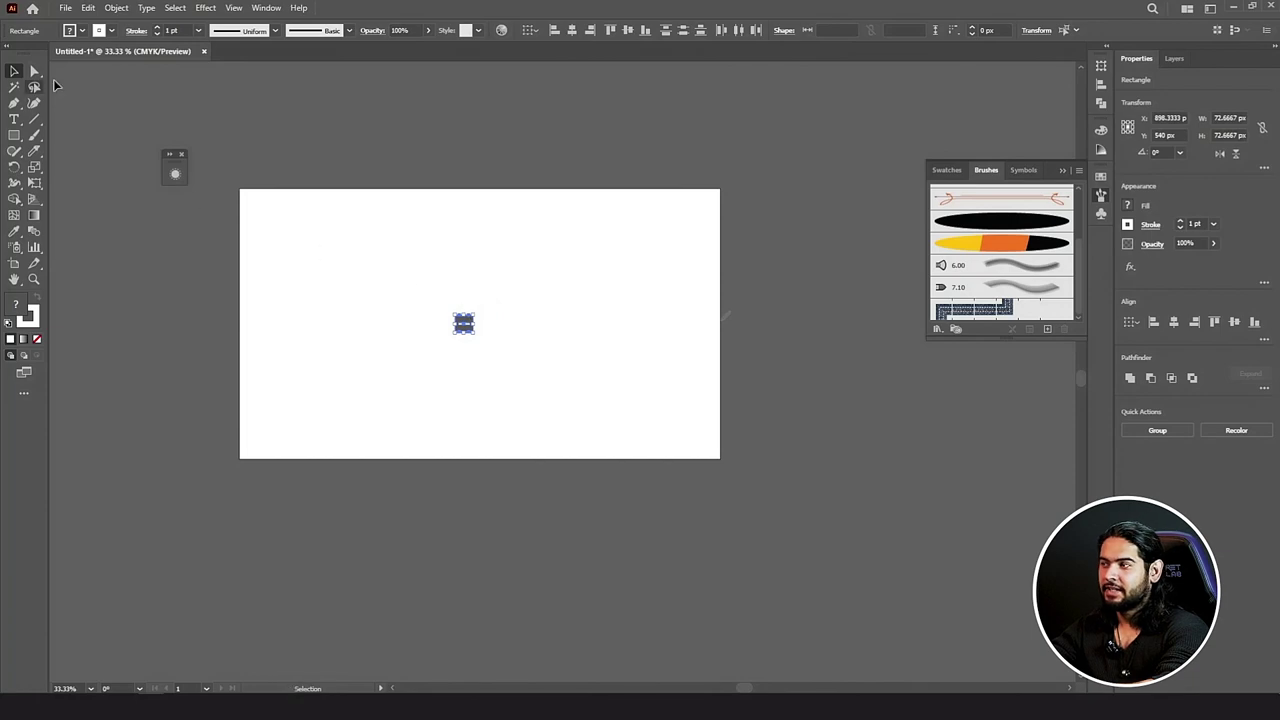
Step: Create a new pattern brush from the shrunken square with an auto-generated inner corner tile
{"action": "left_click", "coordinate": [1047, 329]}
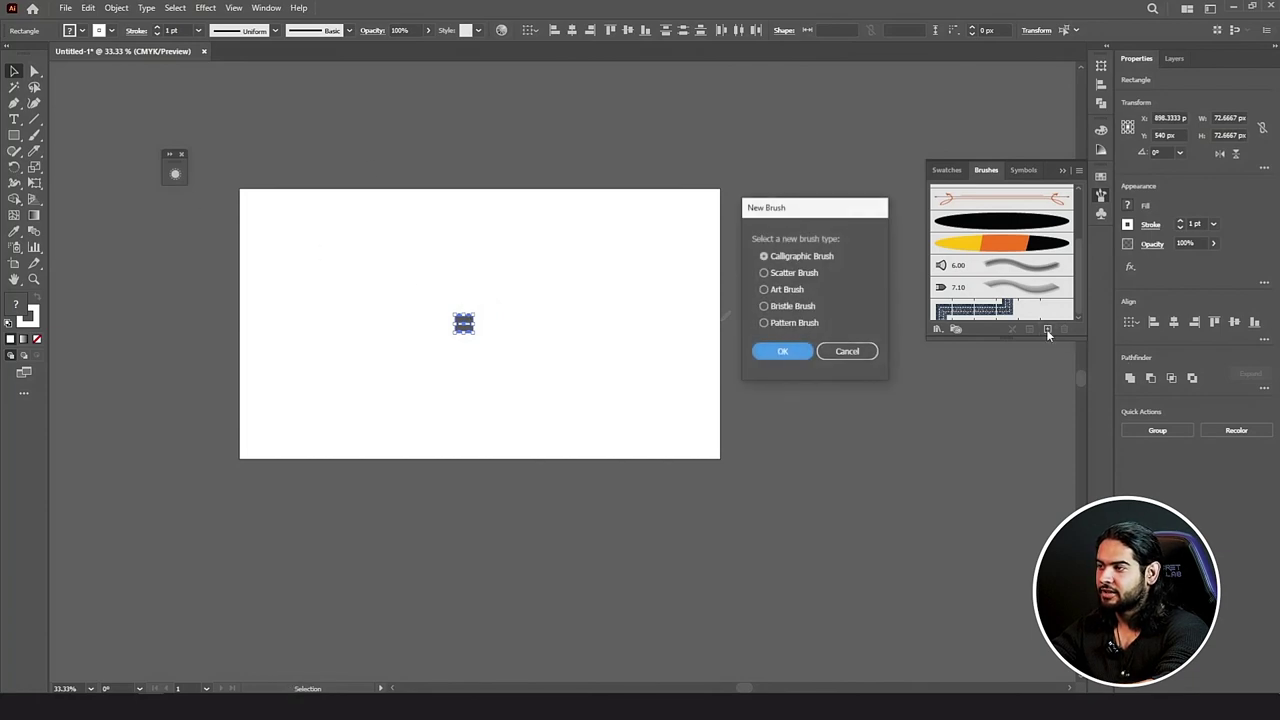
{"action": "left_click", "coordinate": [768, 324]}
{"action": "left_click", "coordinate": [773, 351]}
{"action": "left_click", "coordinate": [563, 281]}
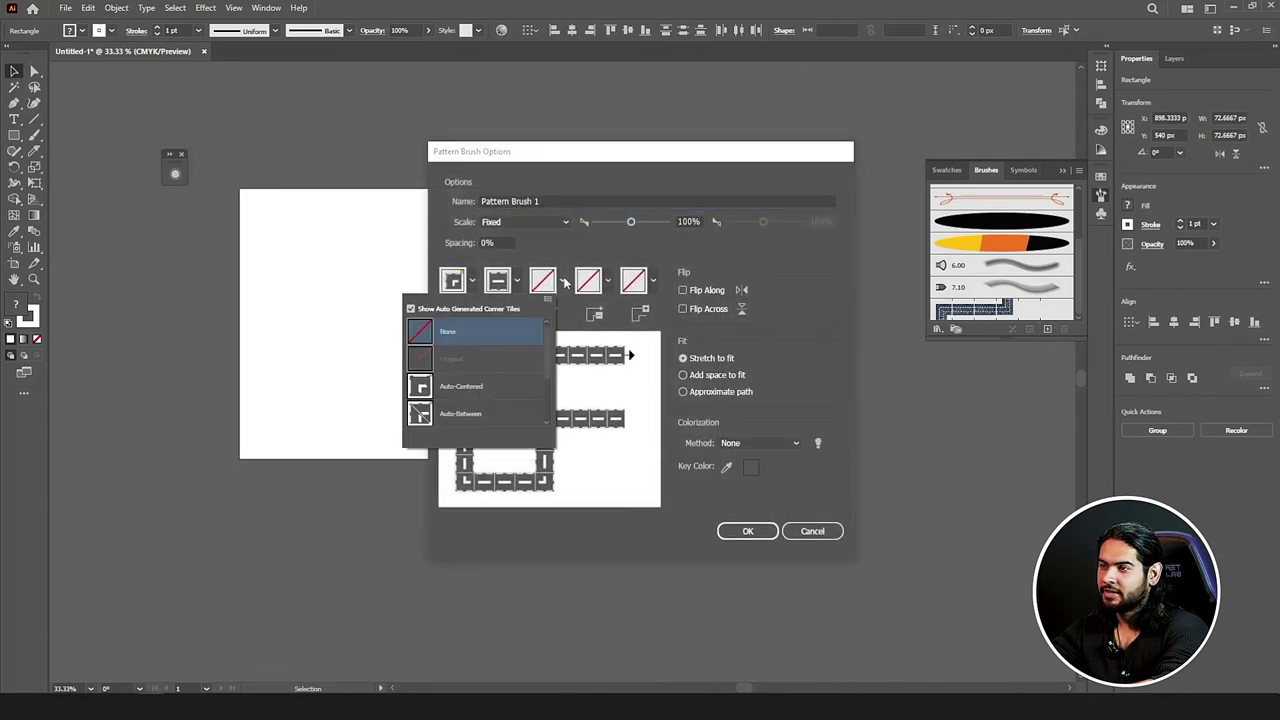
{"action": "left_click", "coordinate": [472, 409]}
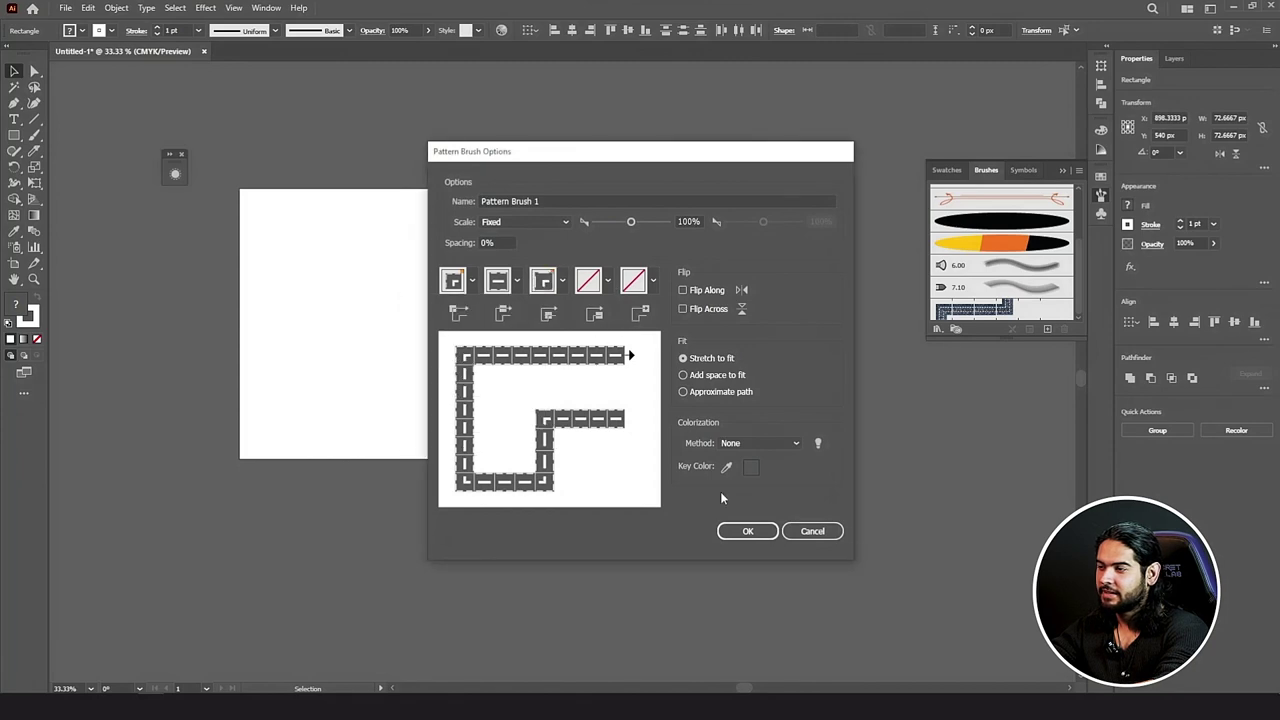
{"action": "left_click", "coordinate": [740, 531]}
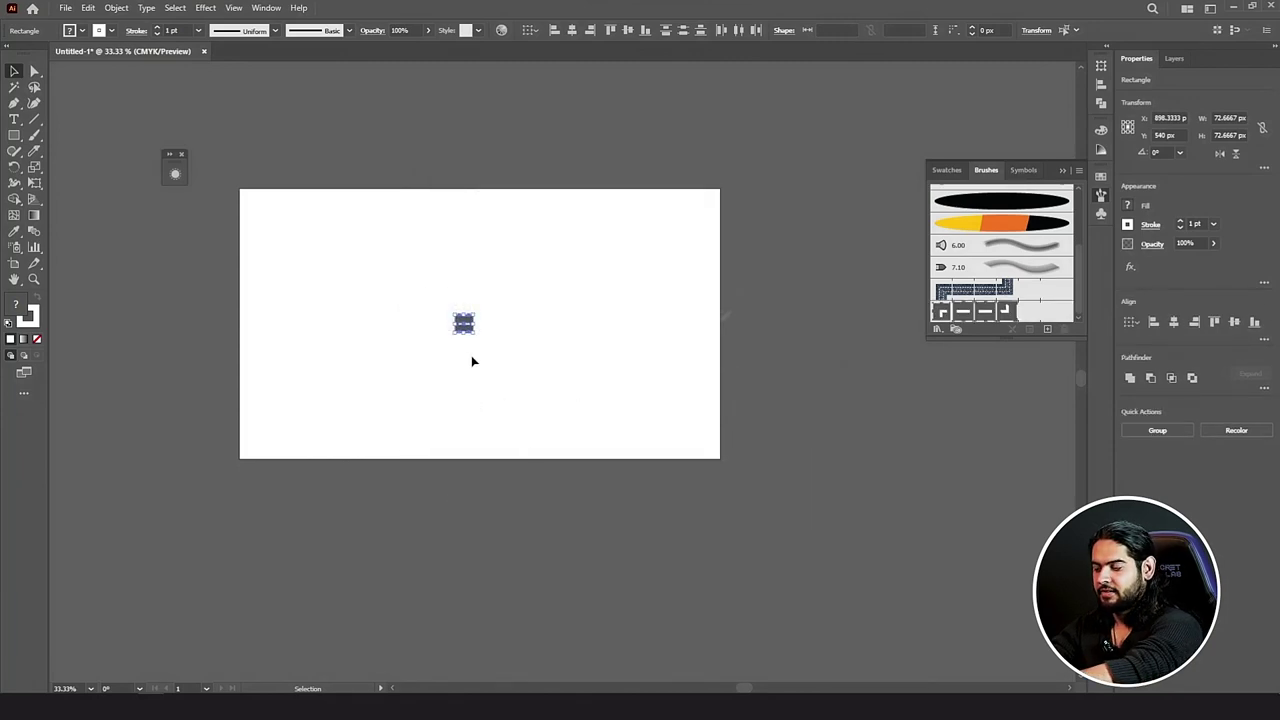
Step: Delete the small square artwork and paint a road stroke with the new pattern brush, bending downward at its end
{"action": "key", "text": "Delete"}
{"action": "key", "text": "b"}
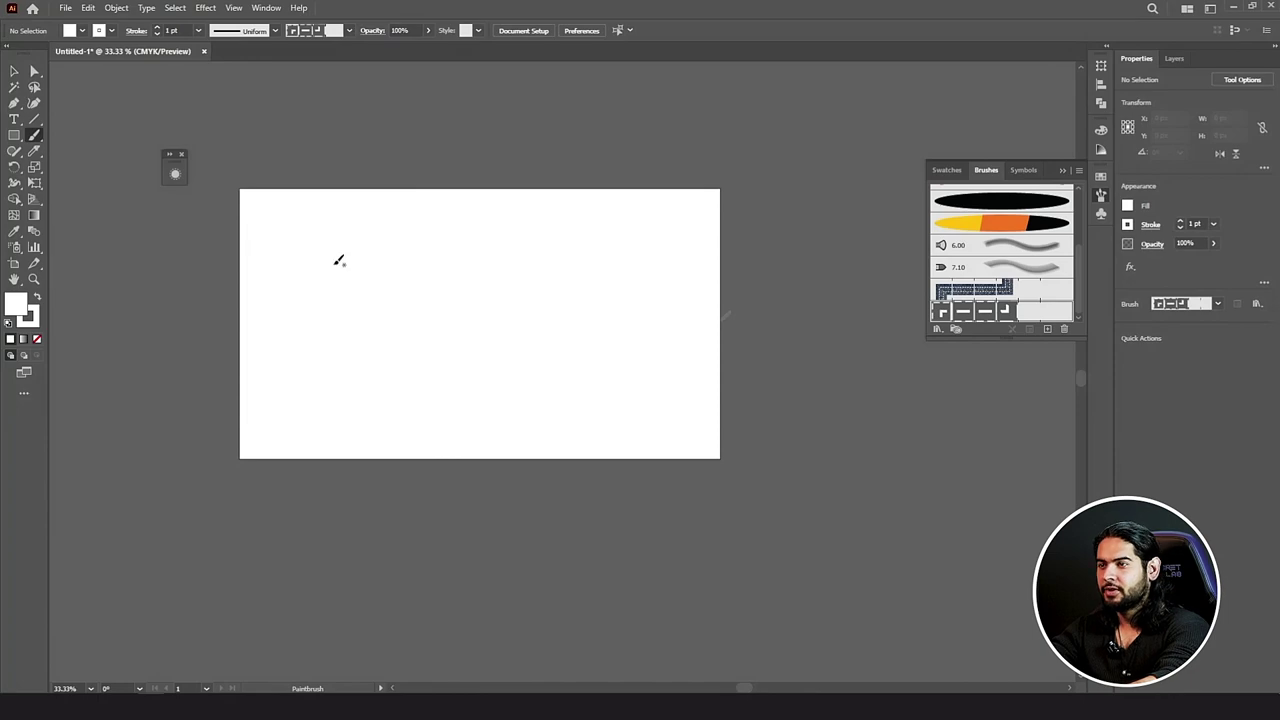
{"action": "mouse_move", "coordinate": [335, 262]}
{"action": "left_mouse_down"}
{"action": "mouse_move", "coordinate": [598, 252]}
{"action": "mouse_move", "coordinate": [620, 352]}
{"action": "left_mouse_up"}
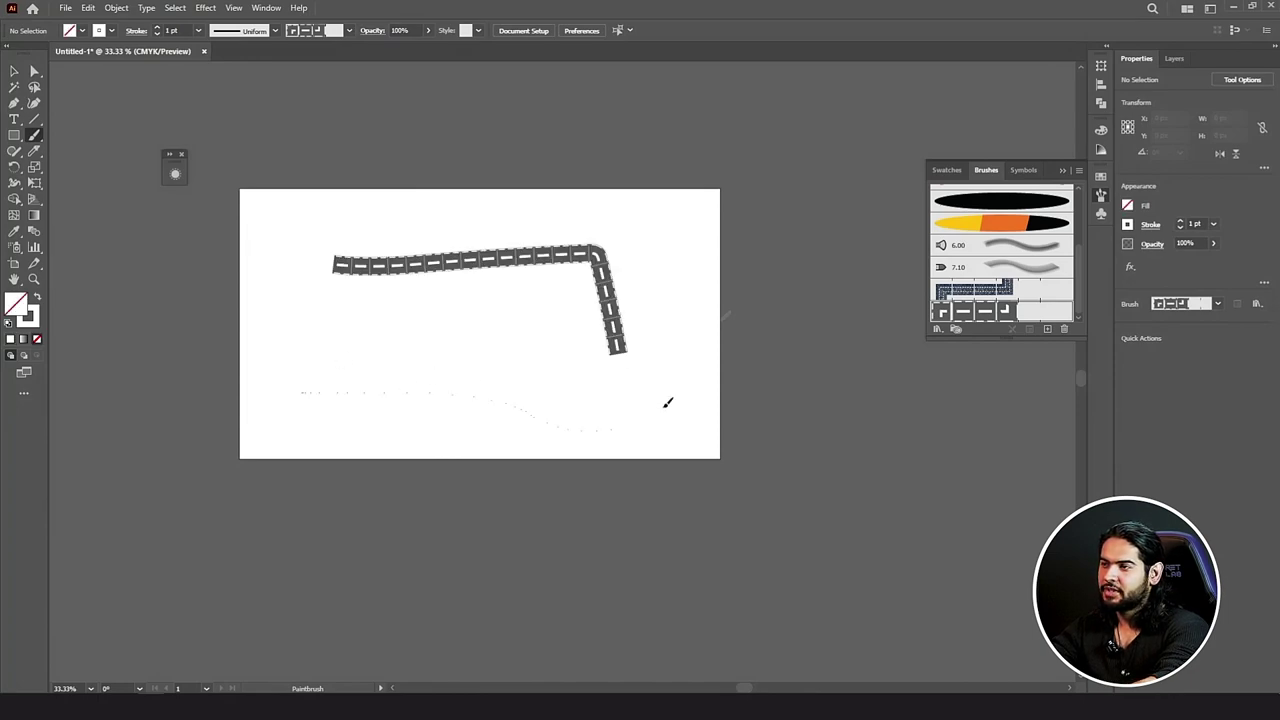
Step: Undo the painted road strokes to clear the artboard
{"action": "key", "text": "ctrl+z"}
{"action": "key", "text": "ctrl+z"}
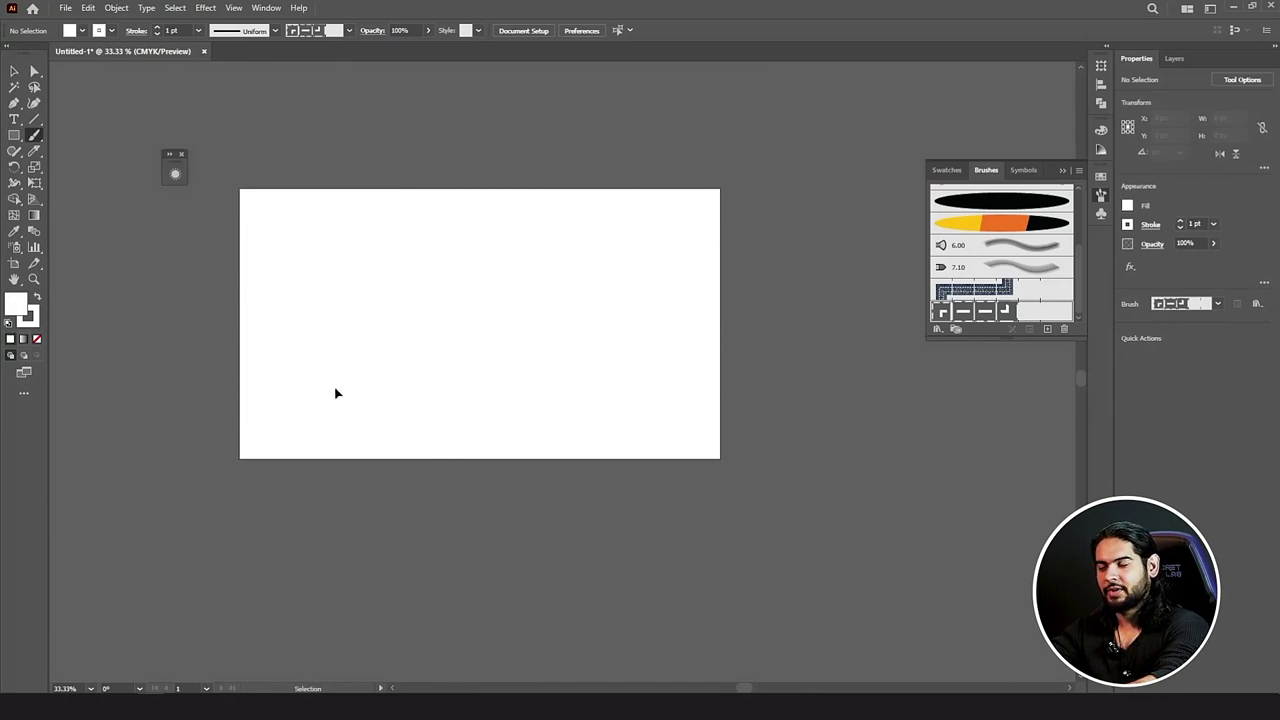
{"action": "left_click_drag", "start_coordinate": [316, 412], "coordinate": [348, 337]}
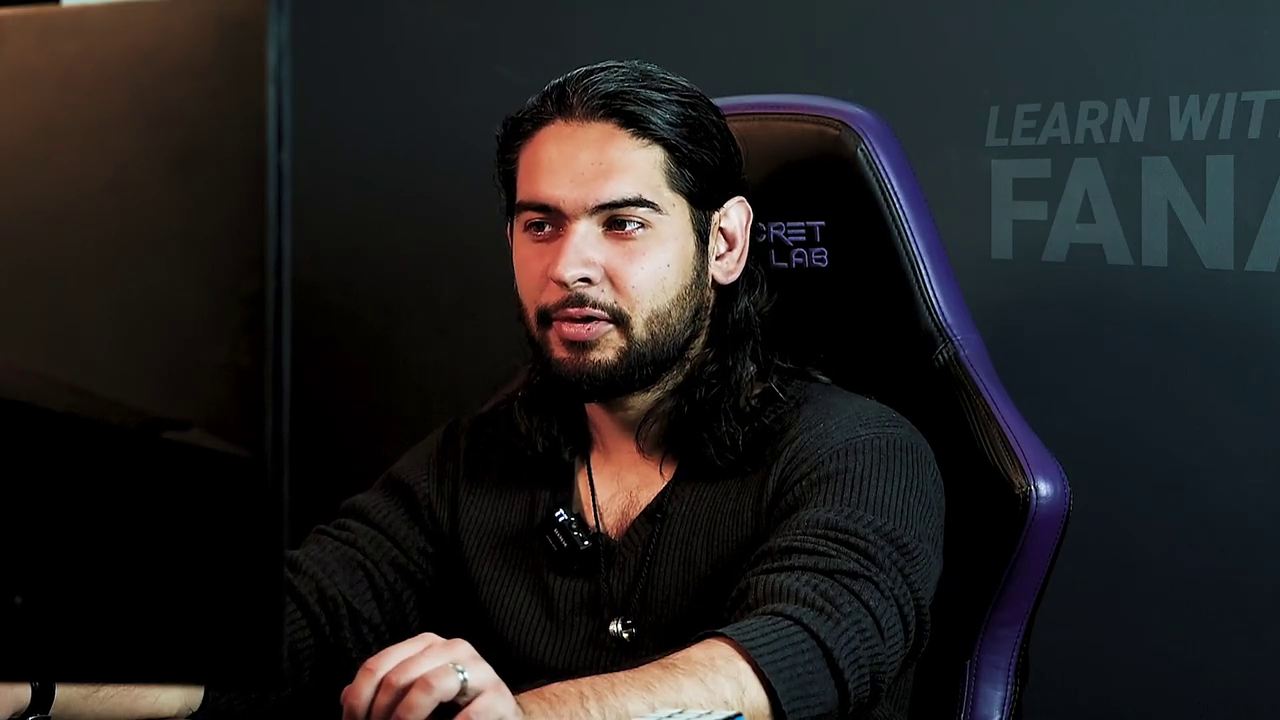